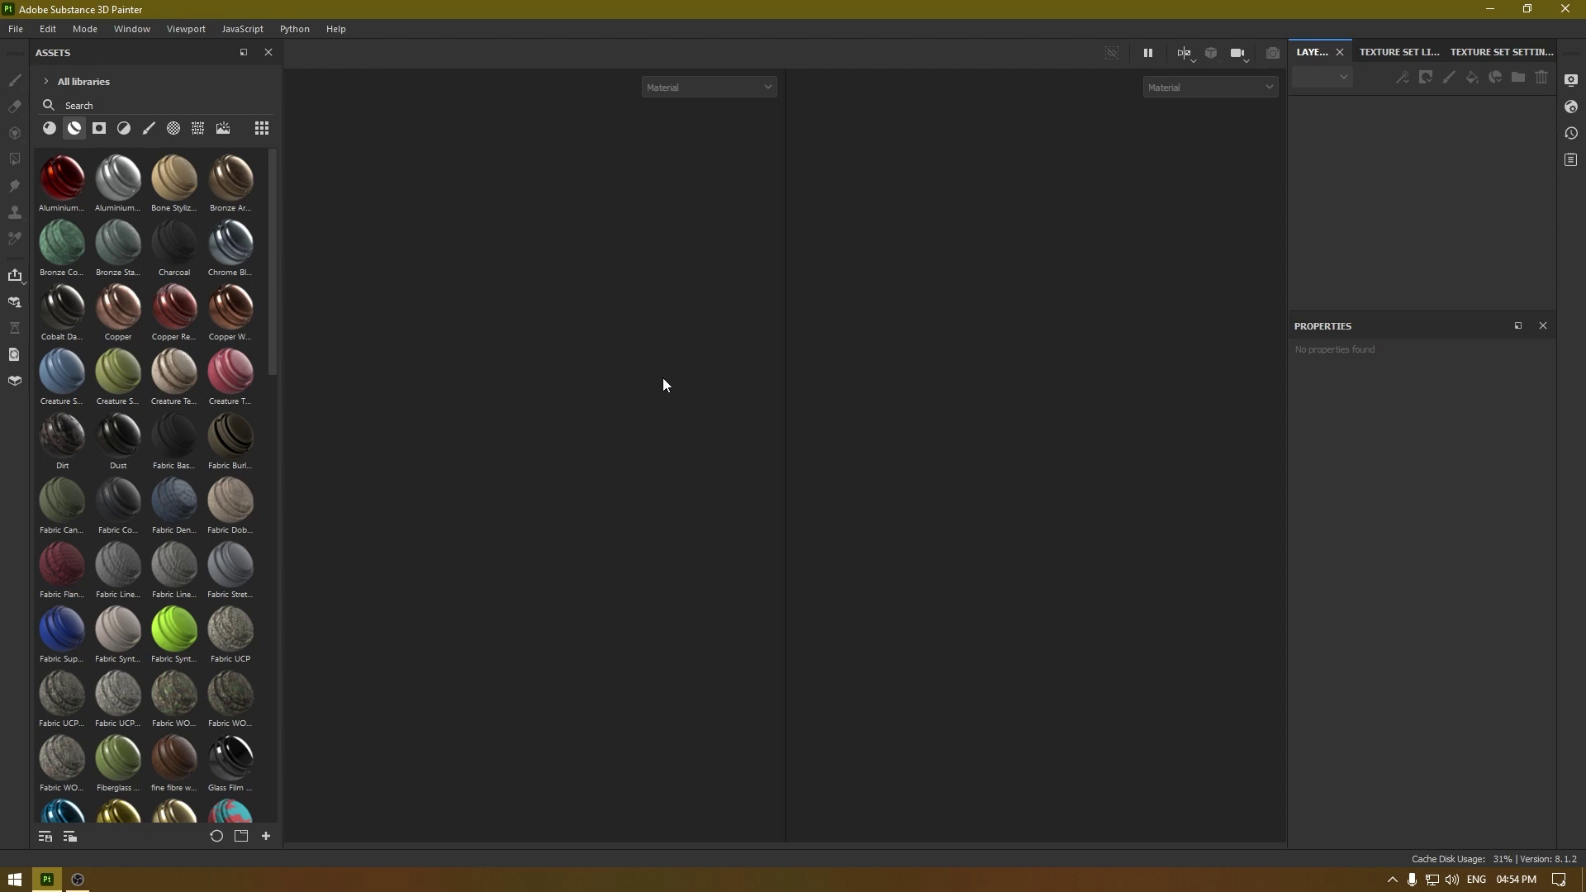
Step: Create a new project from the Horn.obj mesh with the default 2048 document resolution and OpenGL normal format
key("ctrl+n")
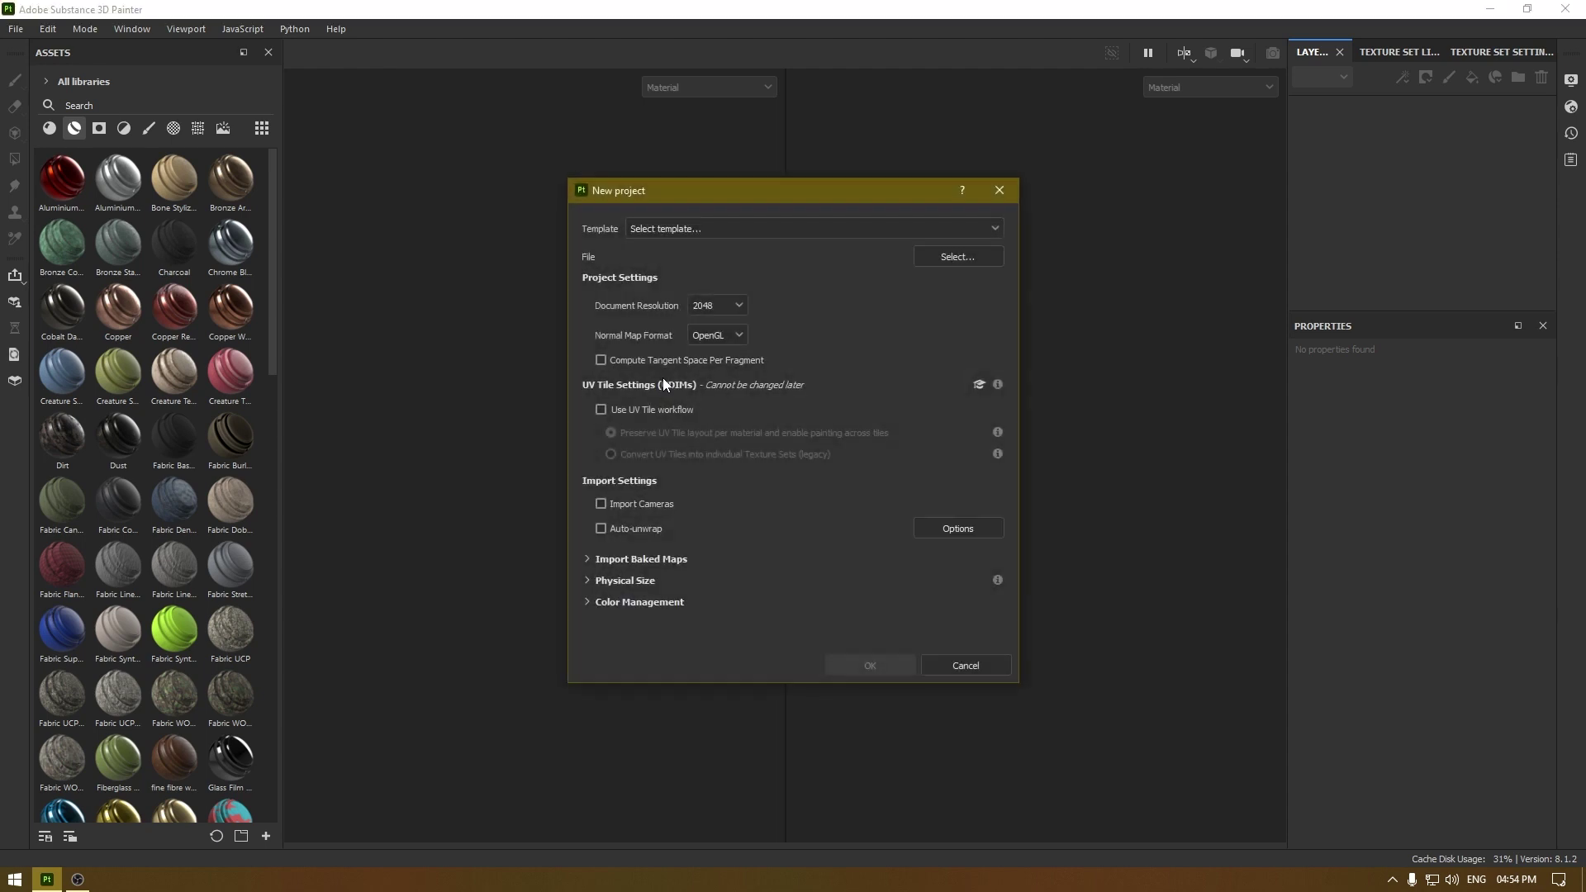
left_click_drag(698, 194, 598, 137)
left_click(856, 199)
double_click(640, 280)
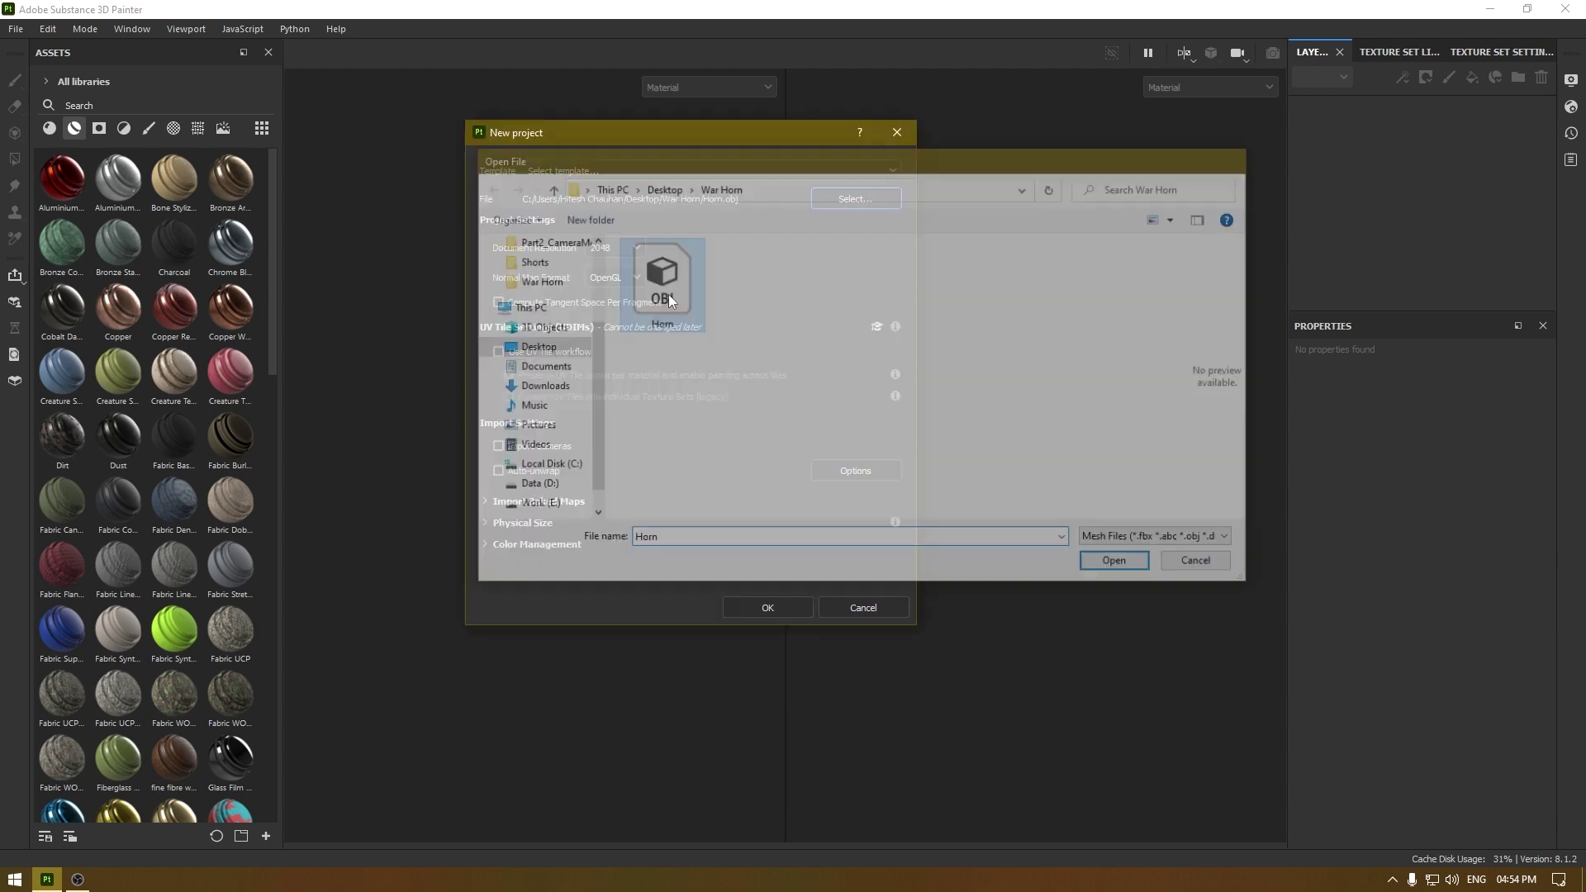
left_click_drag(652, 134, 720, 142)
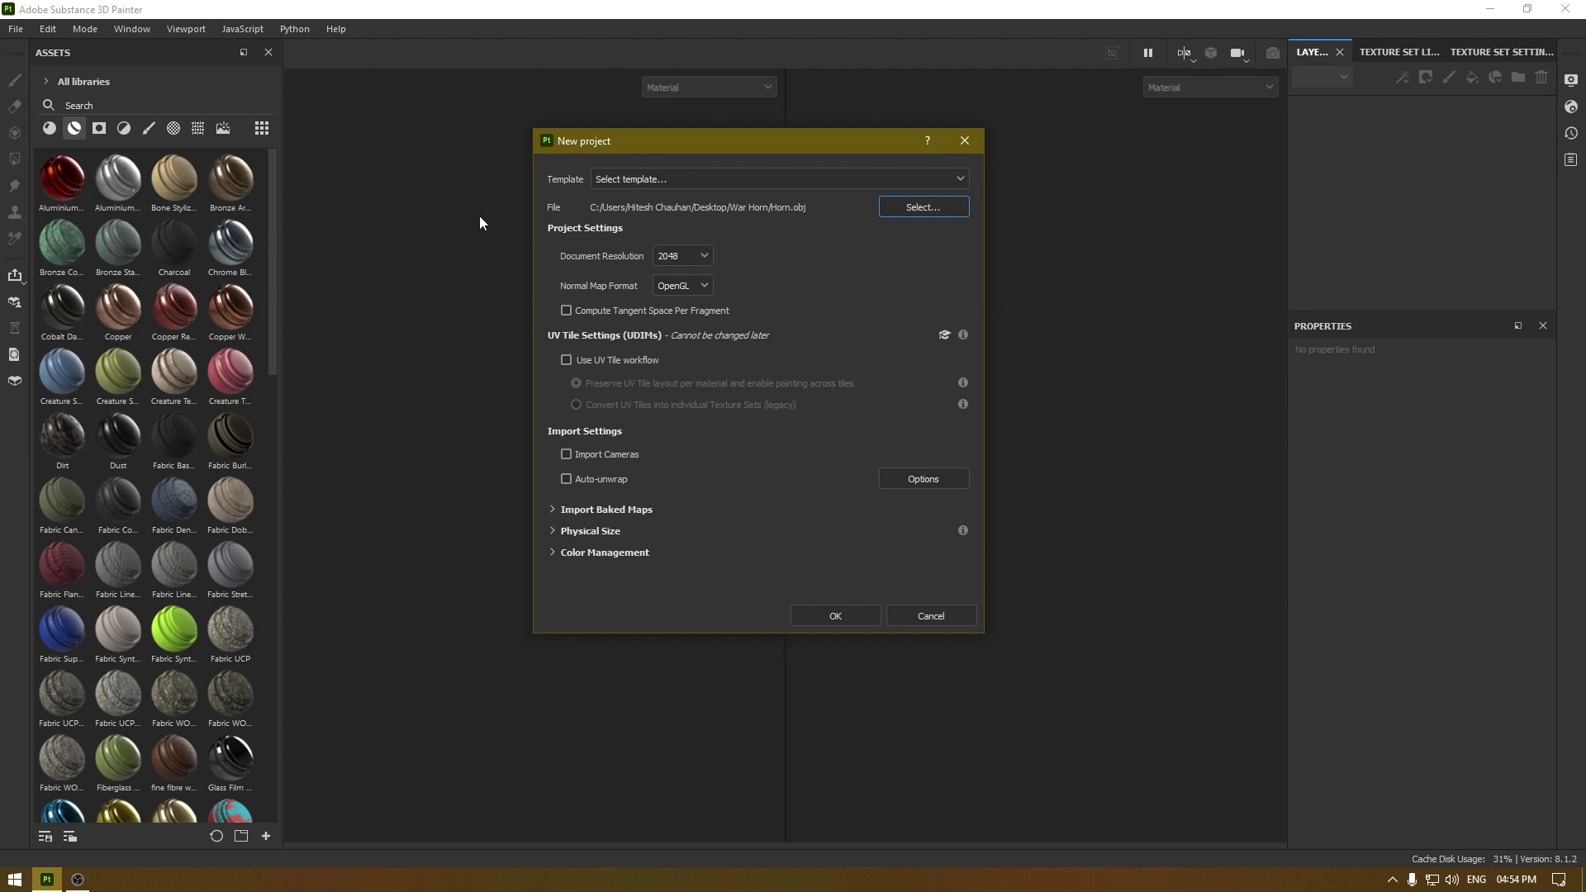
left_click(837, 617)
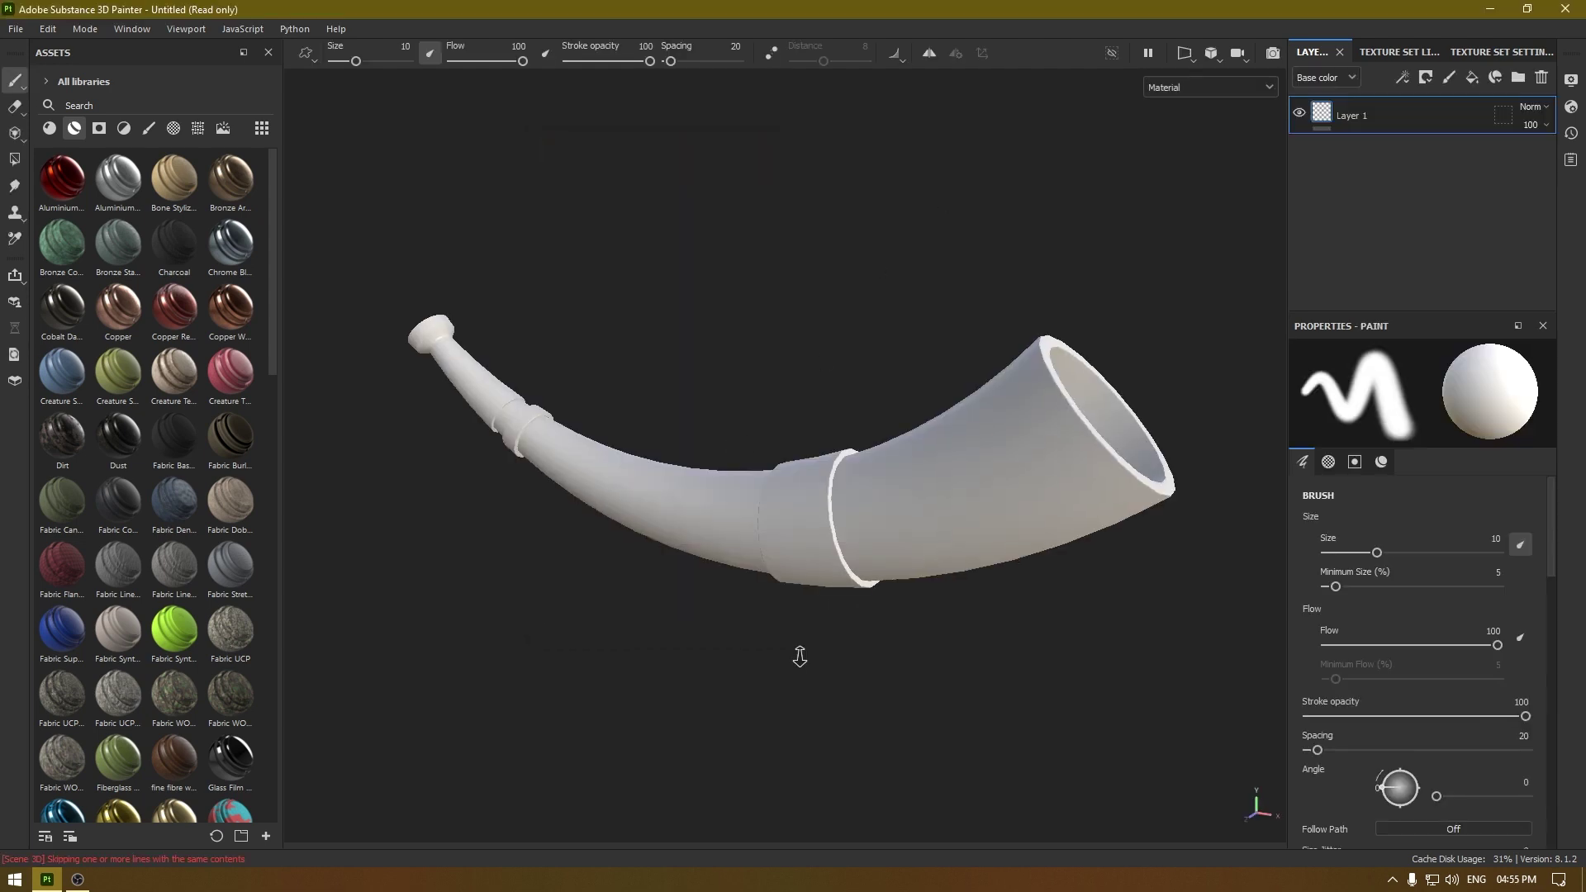
Step: Set up mesh map baking with 2048 output size, the low poly mesh as high poly, and Subsampling 2x2 antialiasing
left_click(1506, 51)
scroll(1501, 254, "down", 6)
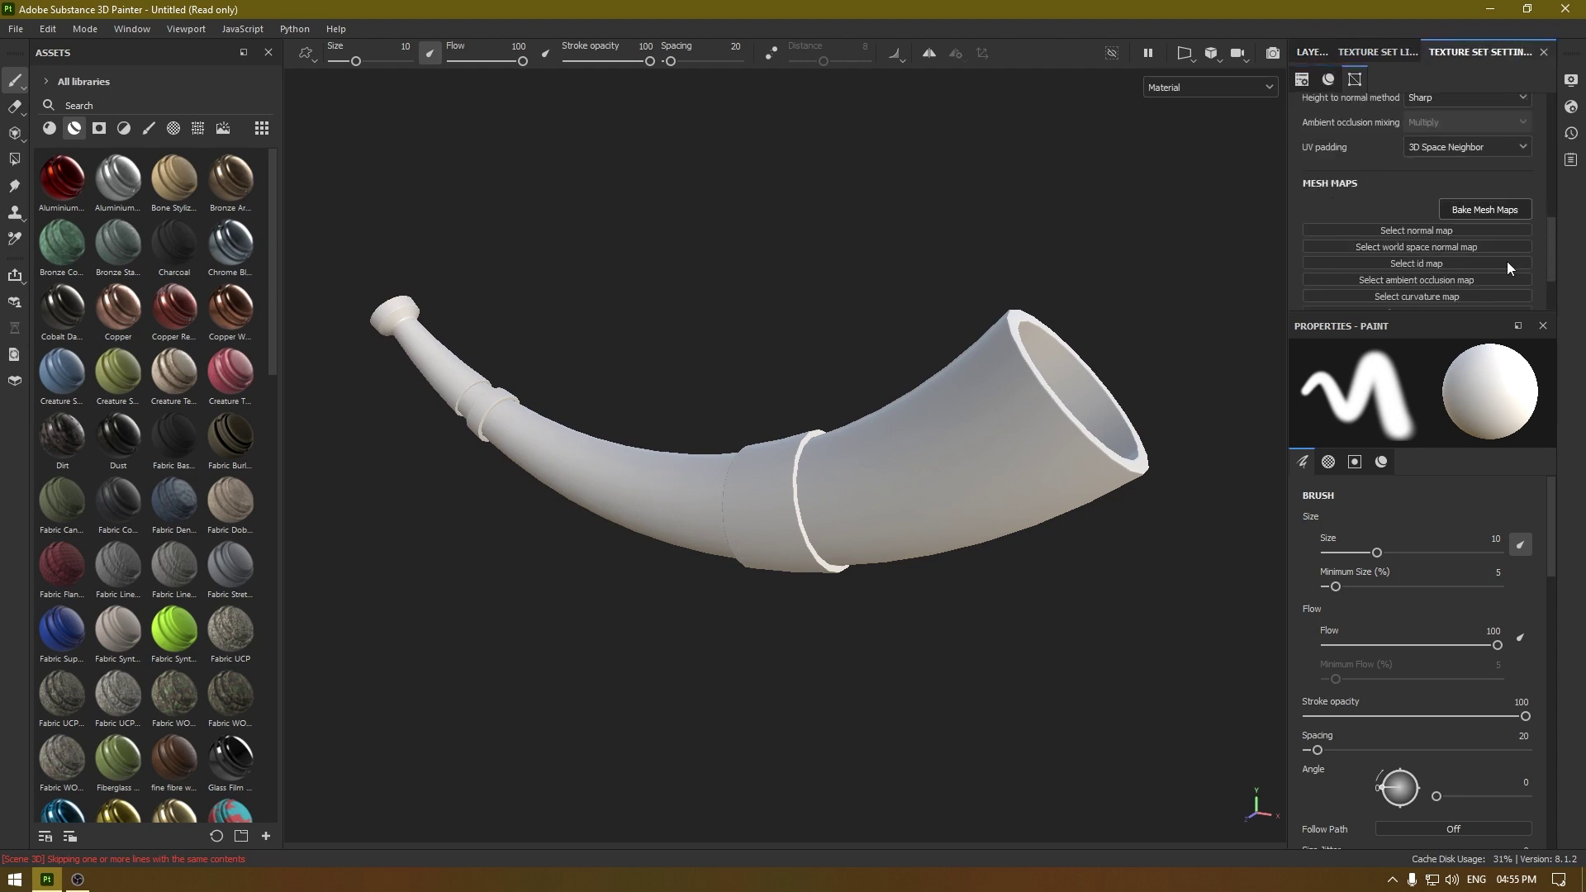
left_click(1471, 212)
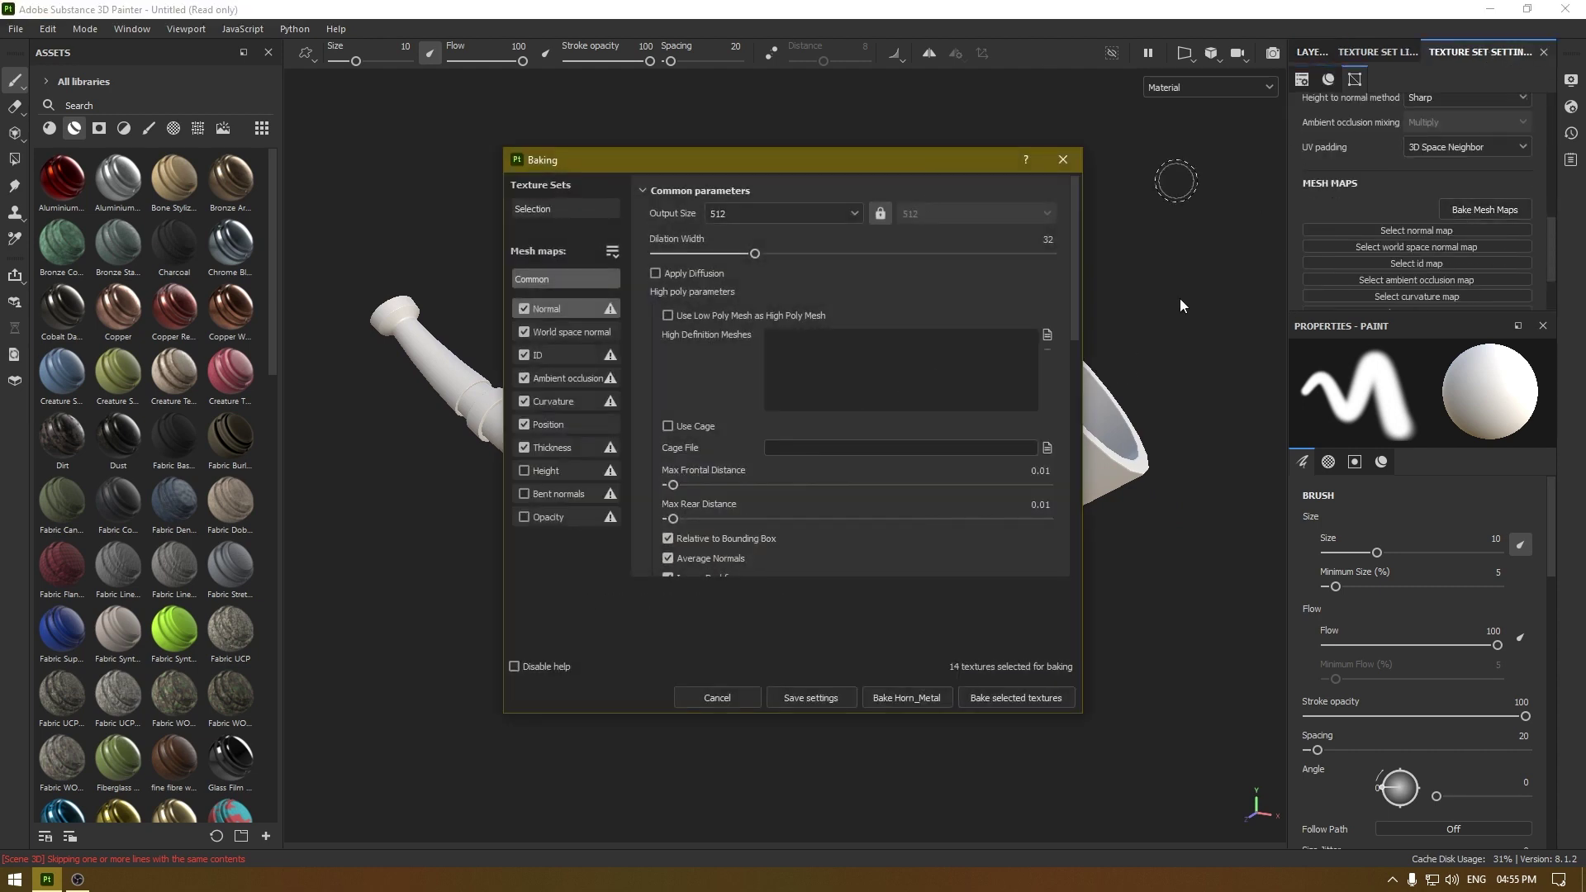
left_click(786, 213)
left_click(740, 329)
left_click(689, 315)
scroll(727, 409, "down", 1)
scroll(794, 455, "down", 2)
left_click(837, 453)
left_click(831, 489)
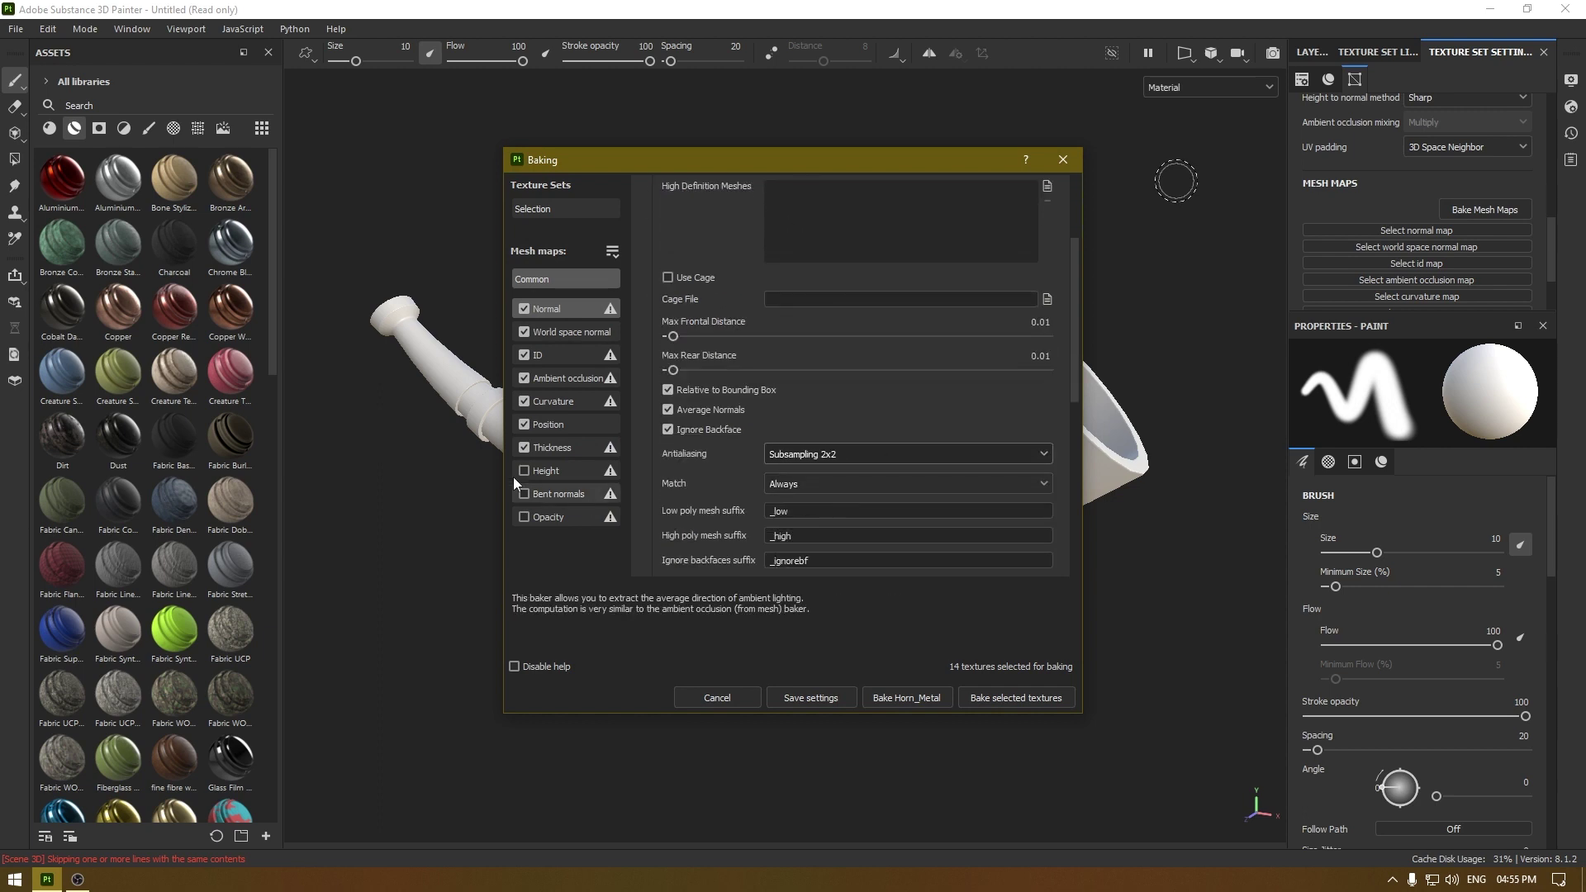
Step: Set the ambient occlusion secondary rays to 204 and bake the selected mesh maps for both texture sets
left_click(568, 379)
left_click_drag(753, 252, 970, 252)
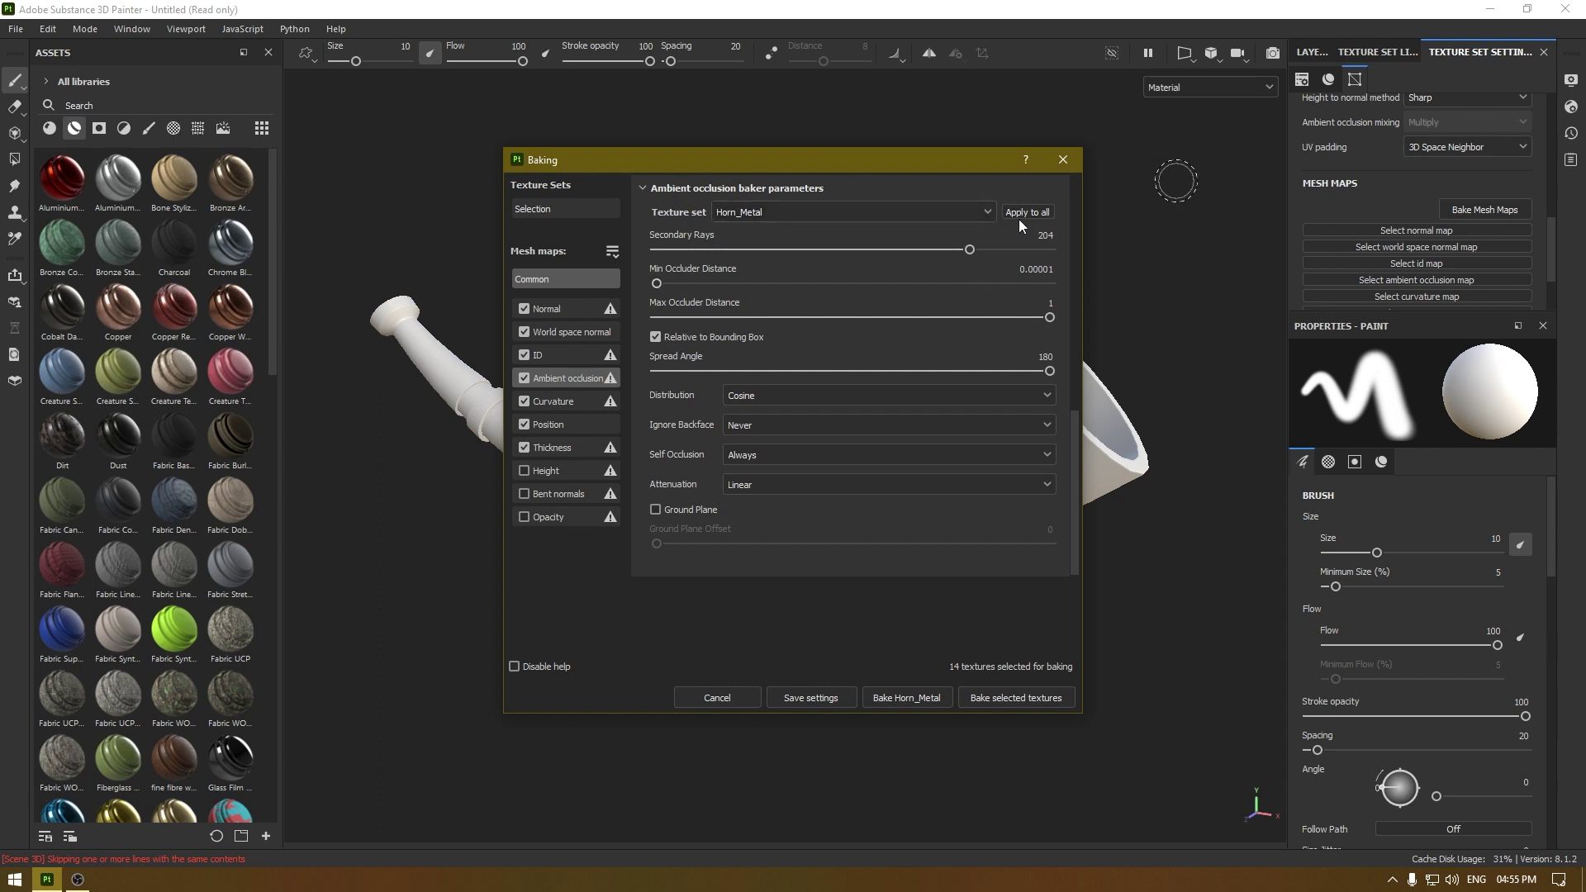
left_click(565, 279)
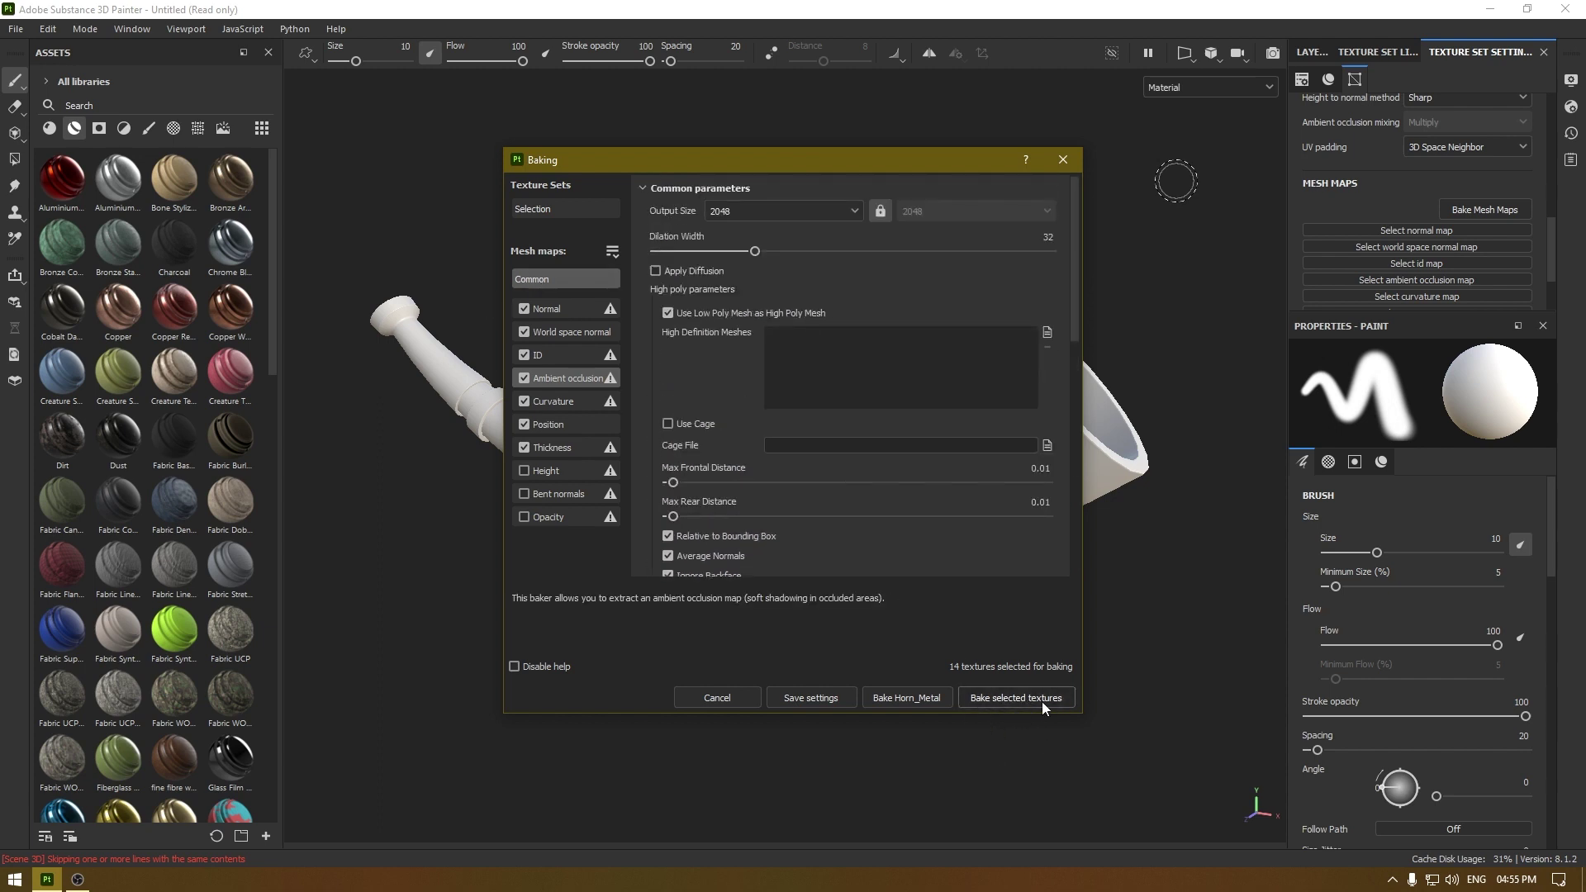
left_click(1038, 696)
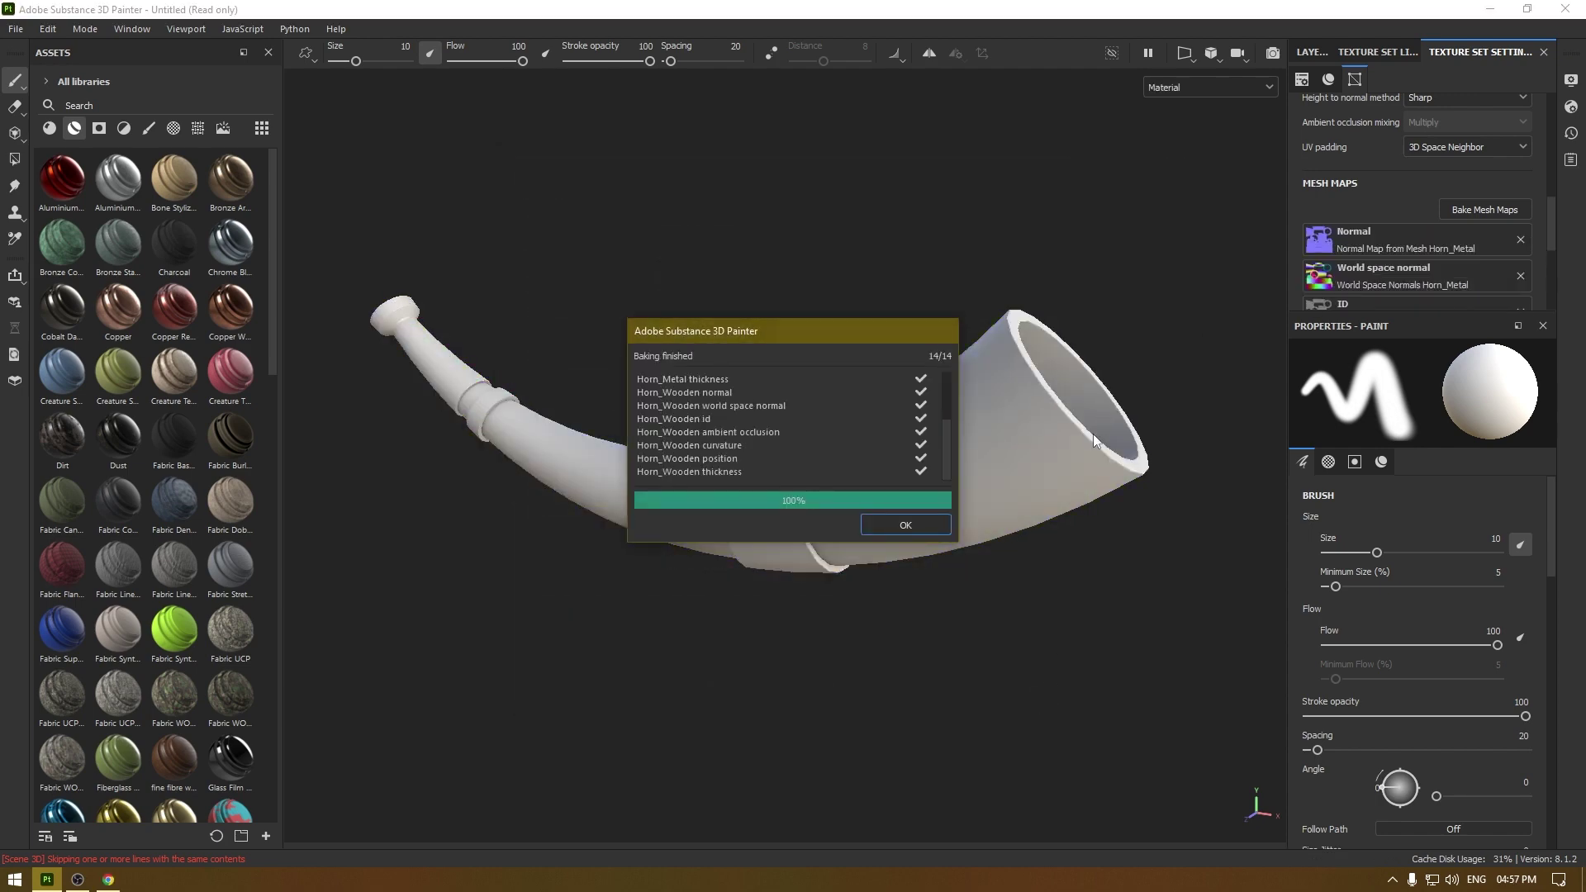
left_click(905, 524)
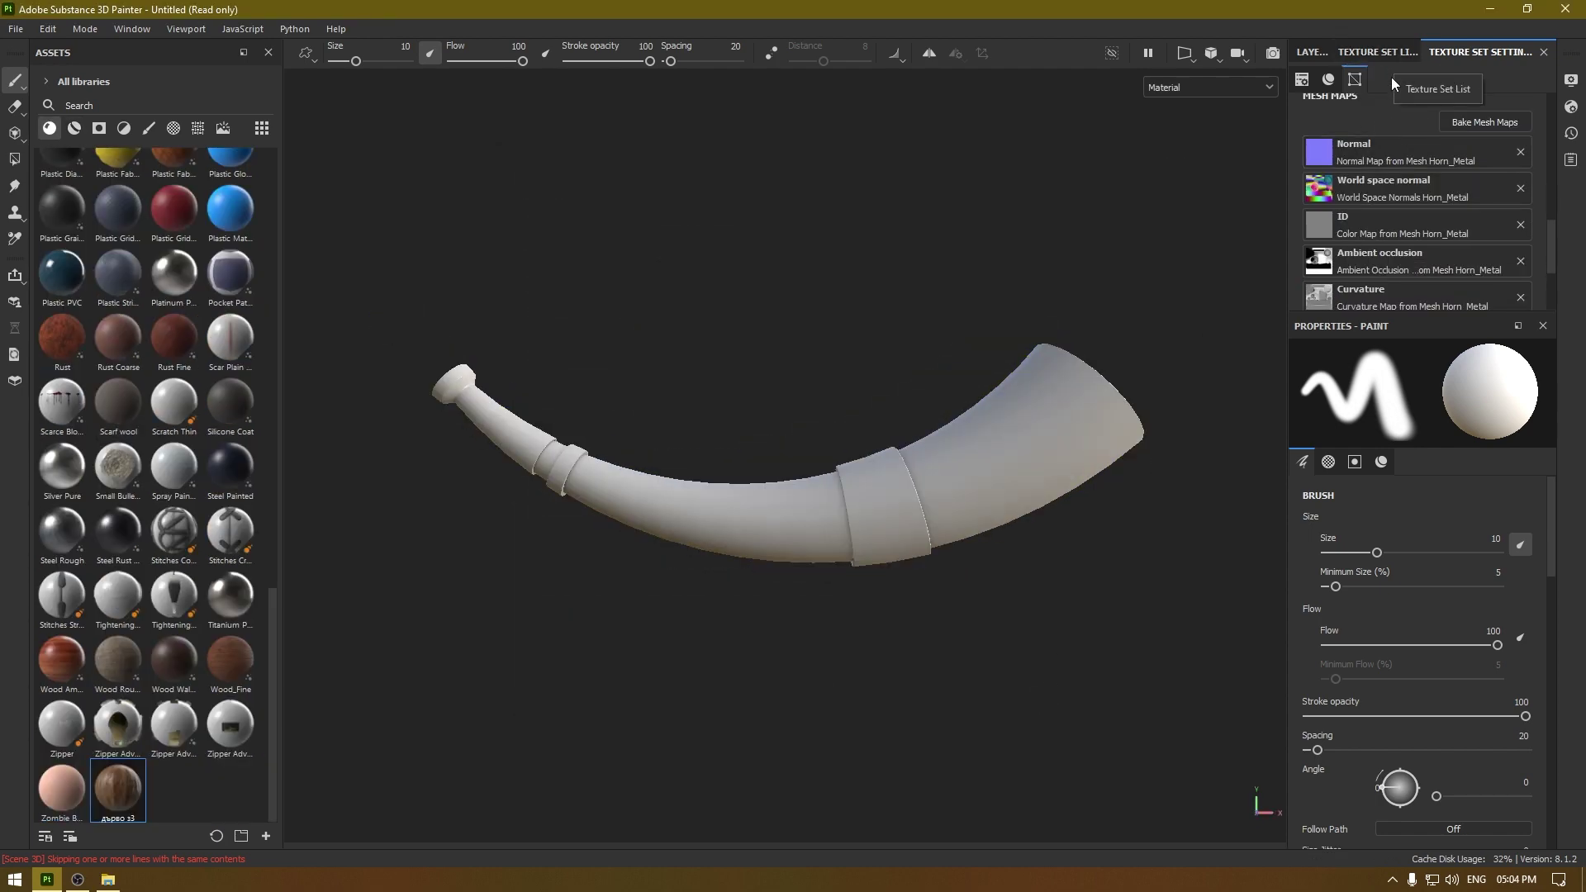
Step: In the Horn_Wooden texture set, delete the default layer and add the дърво з3 wood material as a fill layer
left_click(1389, 55)
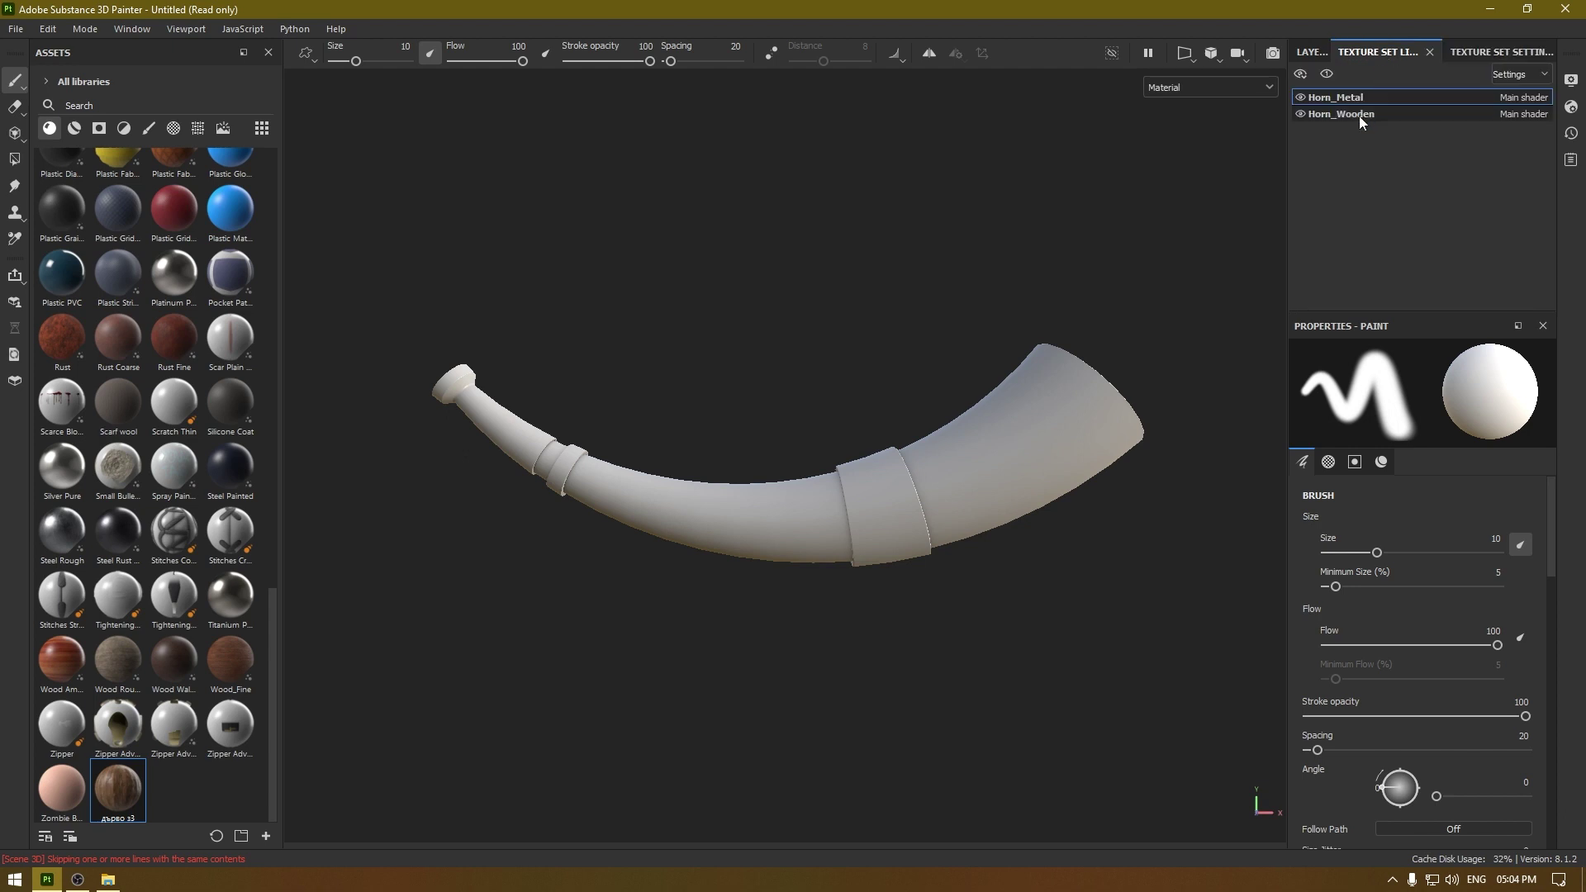
left_click(1311, 53)
left_click_drag(991, 434, 1196, 423, "alt")
left_click(1542, 77)
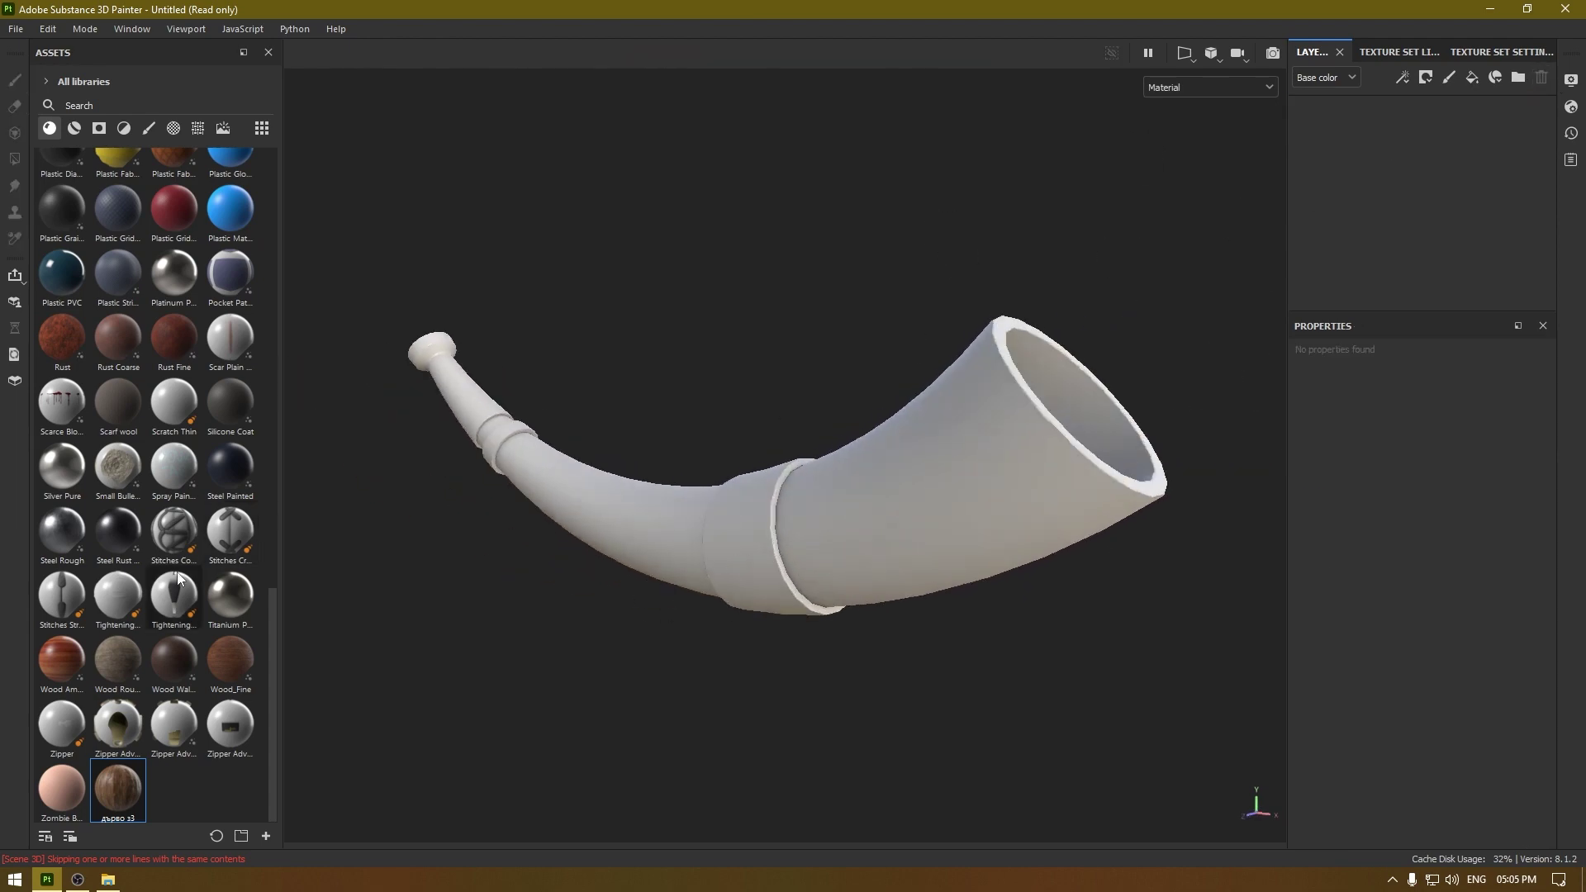
scroll(182, 563, "up", 10)
scroll(182, 562, "up", 5)
scroll(171, 350, "down", 15)
left_click_drag(121, 798, 1330, 216)
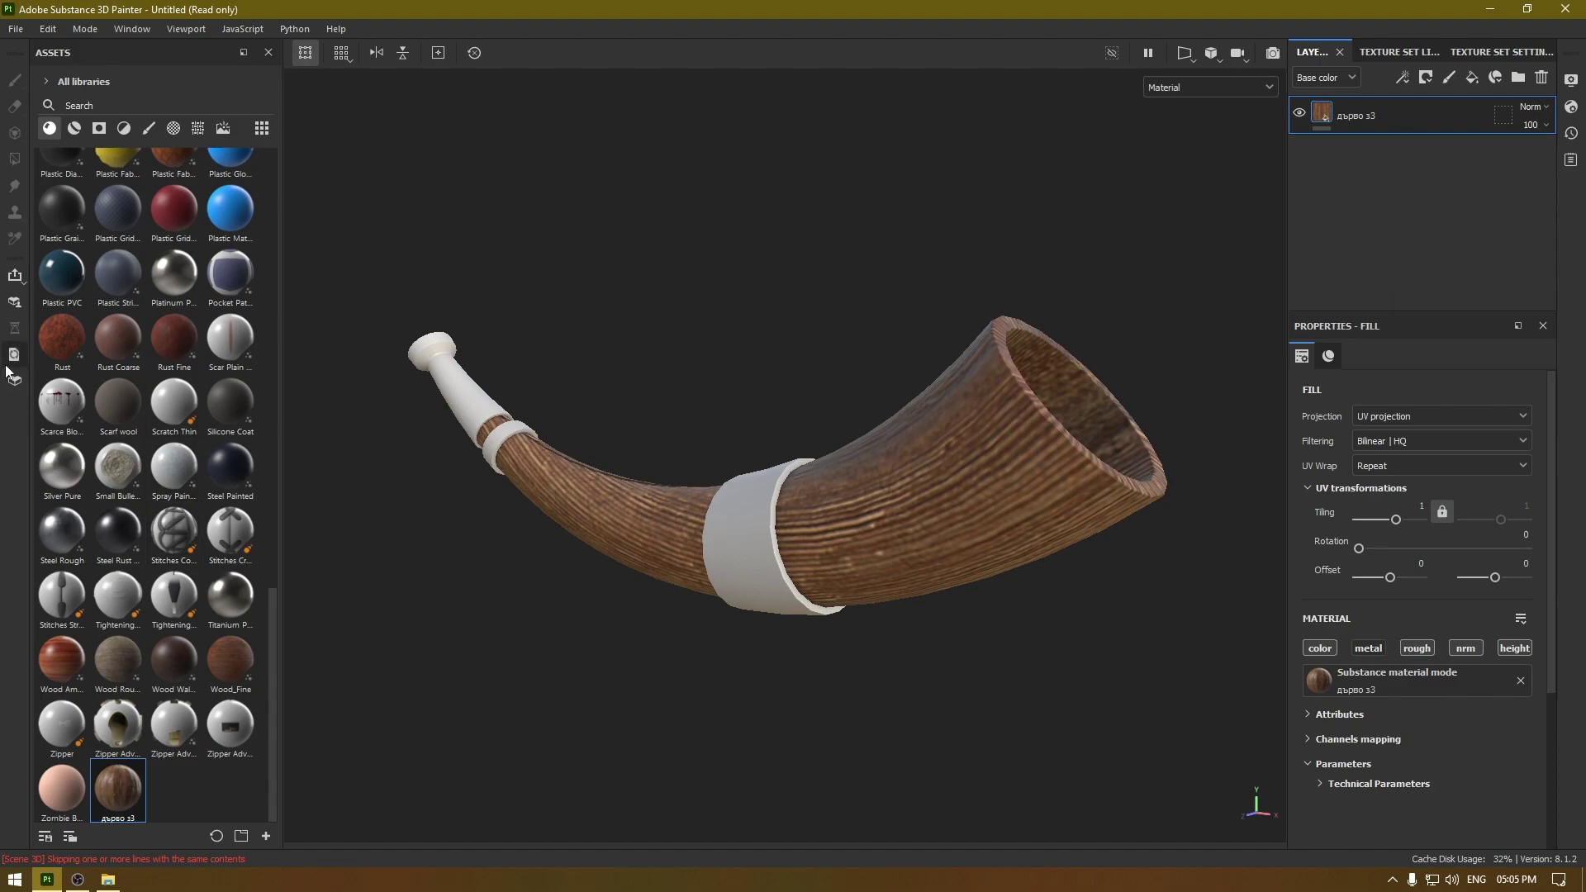
Step: Look at the Substance 3D Community Assets website in the browser, then return to Substance 3D Painter
left_click(15, 301)
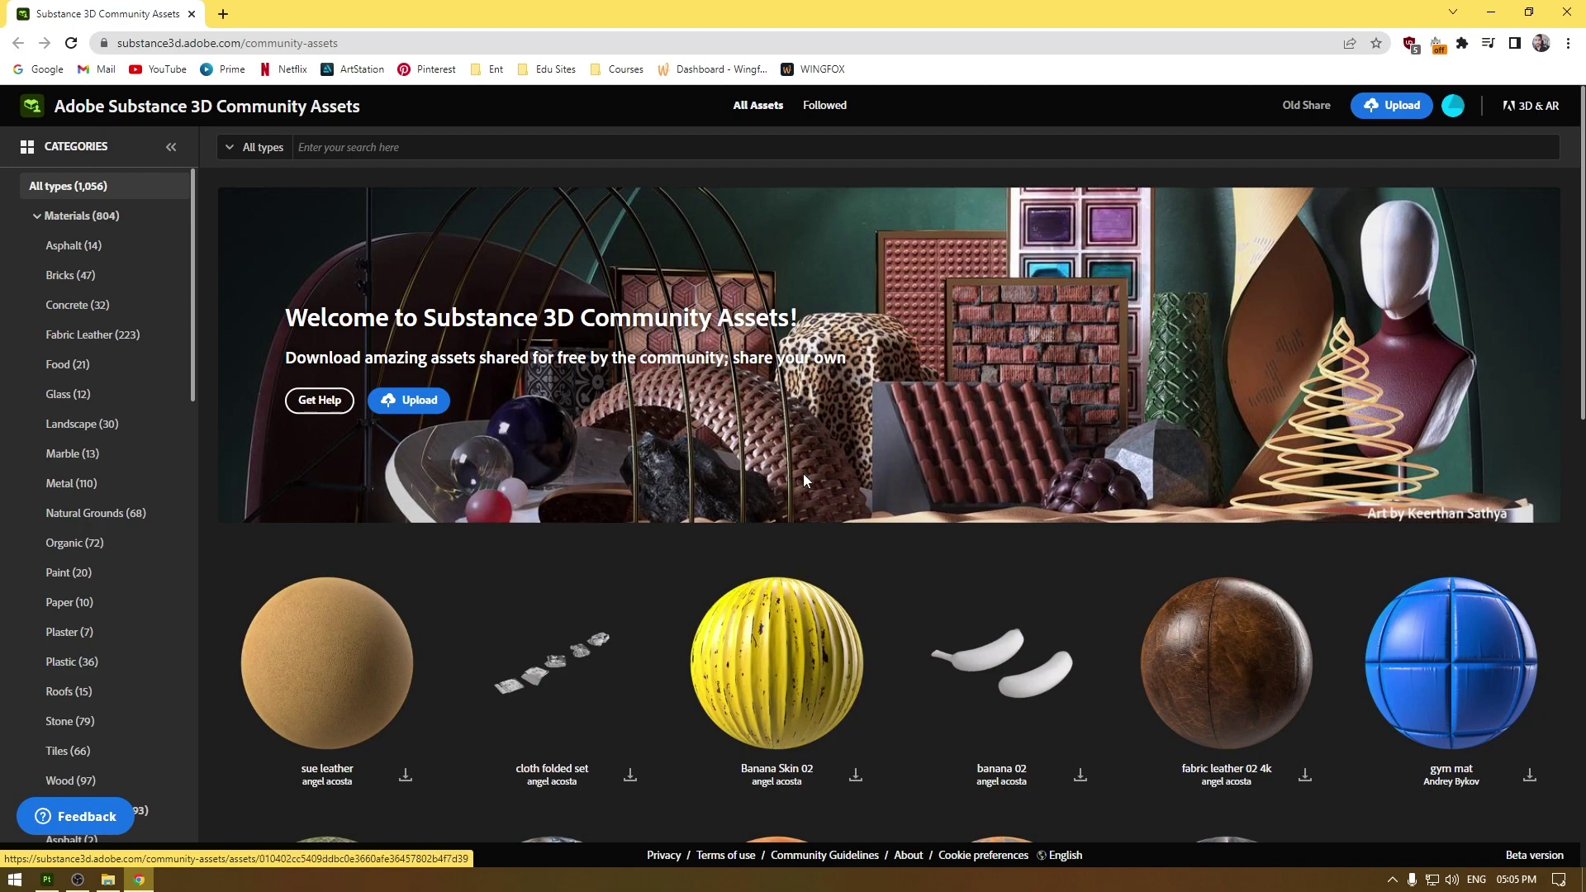
left_click(1566, 12)
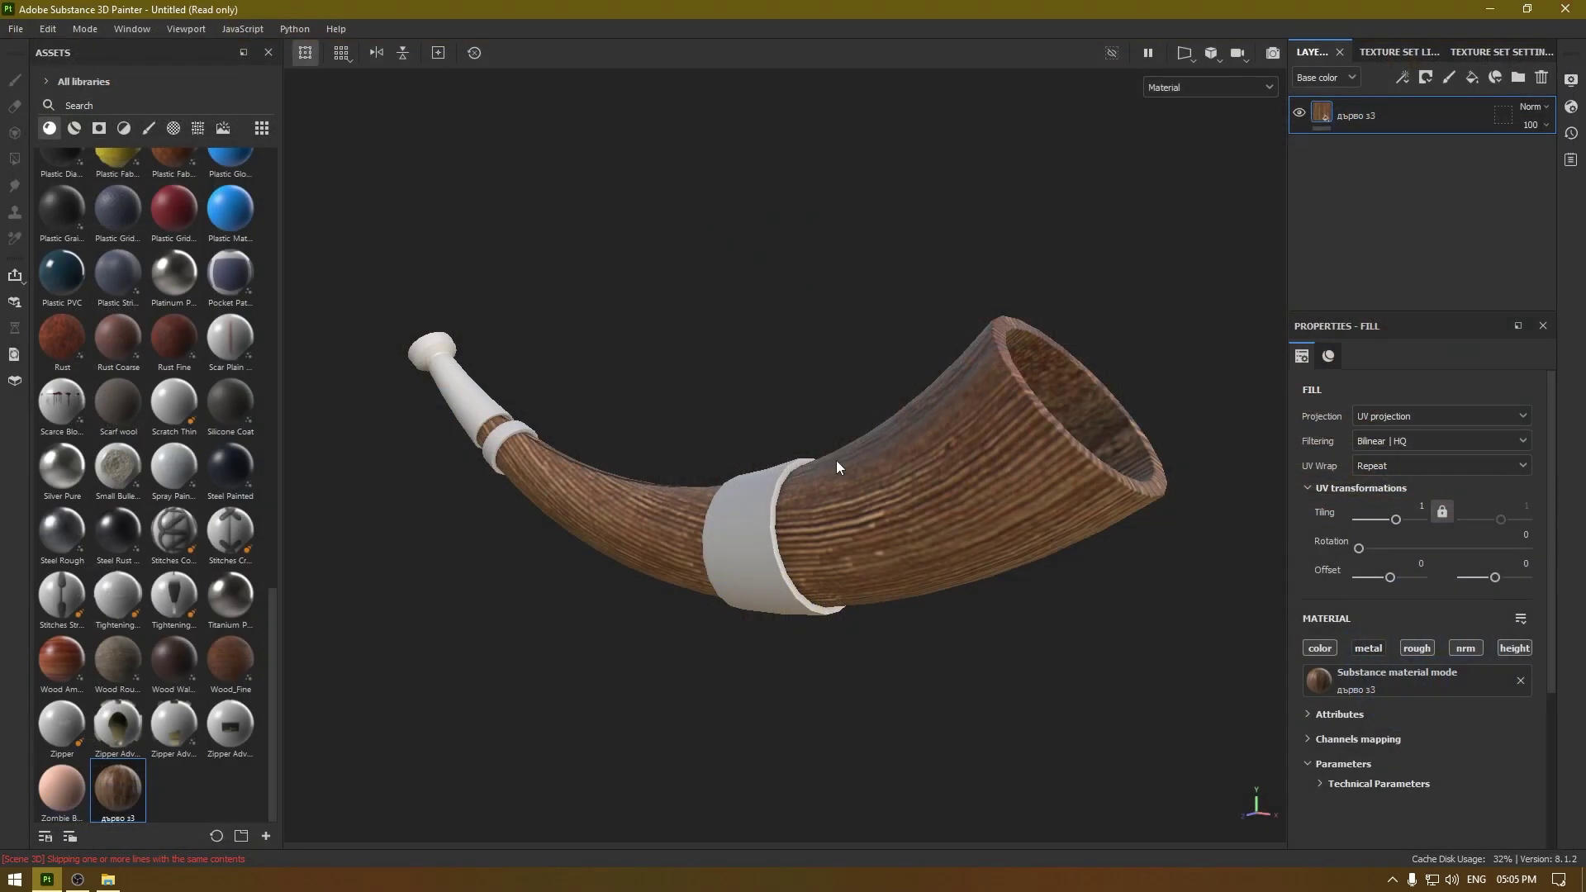
Step: Switch the wood layer to tri-planar projection and set its hardness to 0
left_click_drag(815, 542, 1009, 558, "alt")
left_click(1399, 421)
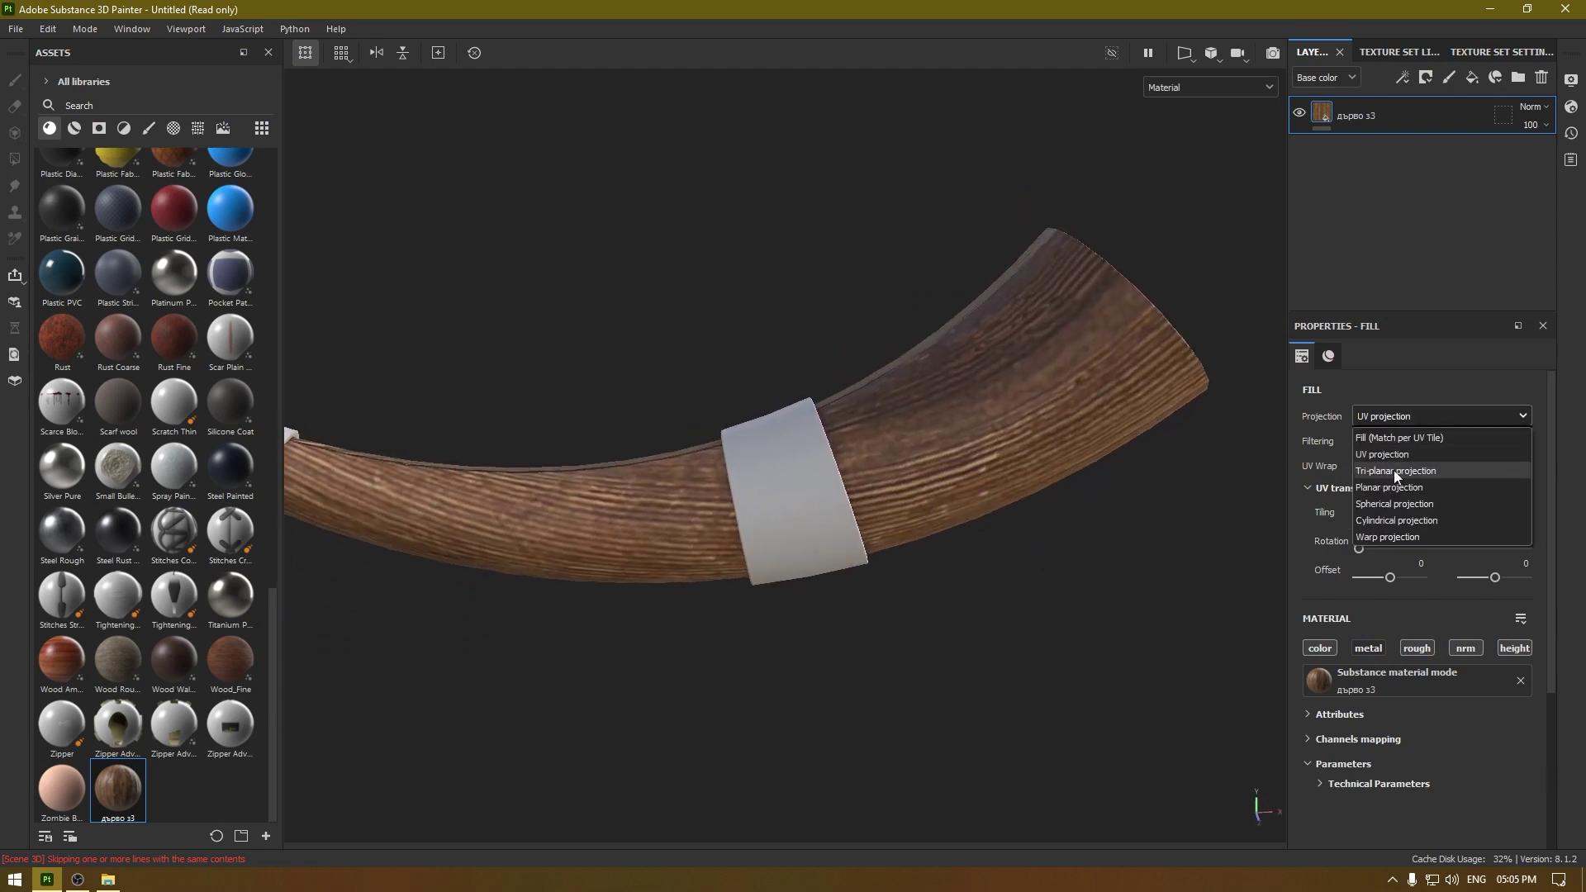
left_click(1388, 468)
mouse_move(968, 472)
left_mouse_down("alt")
mouse_move(1020, 524)
mouse_move(1157, 521)
mouse_move(978, 477)
left_mouse_up("alt")
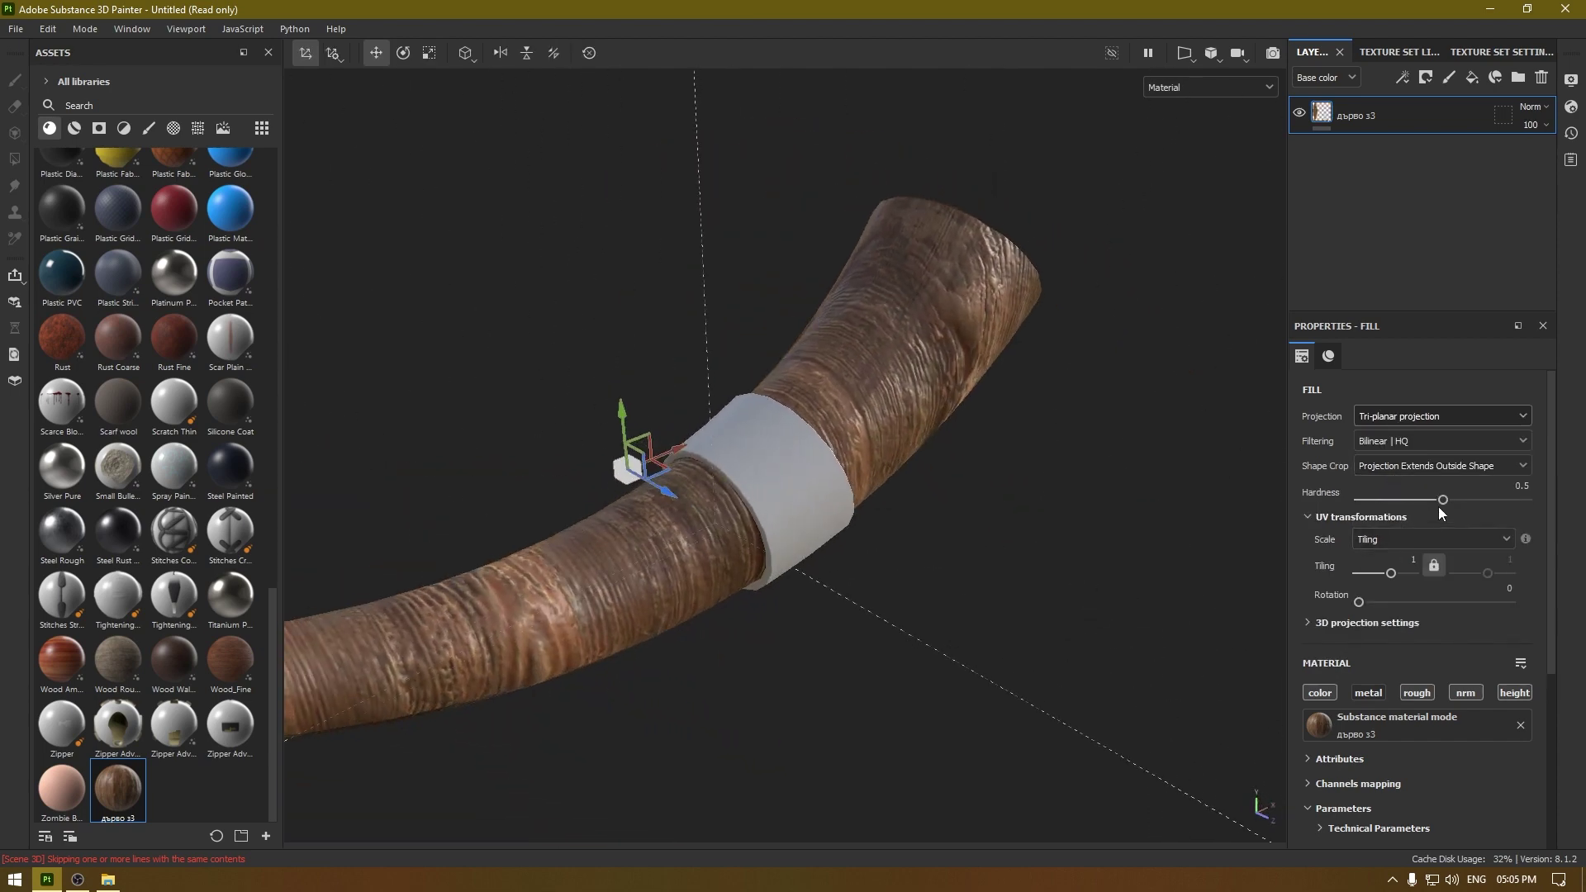
left_click_drag(1440, 499, 1347, 501)
left_click_drag(1046, 519, 885, 560, "alt")
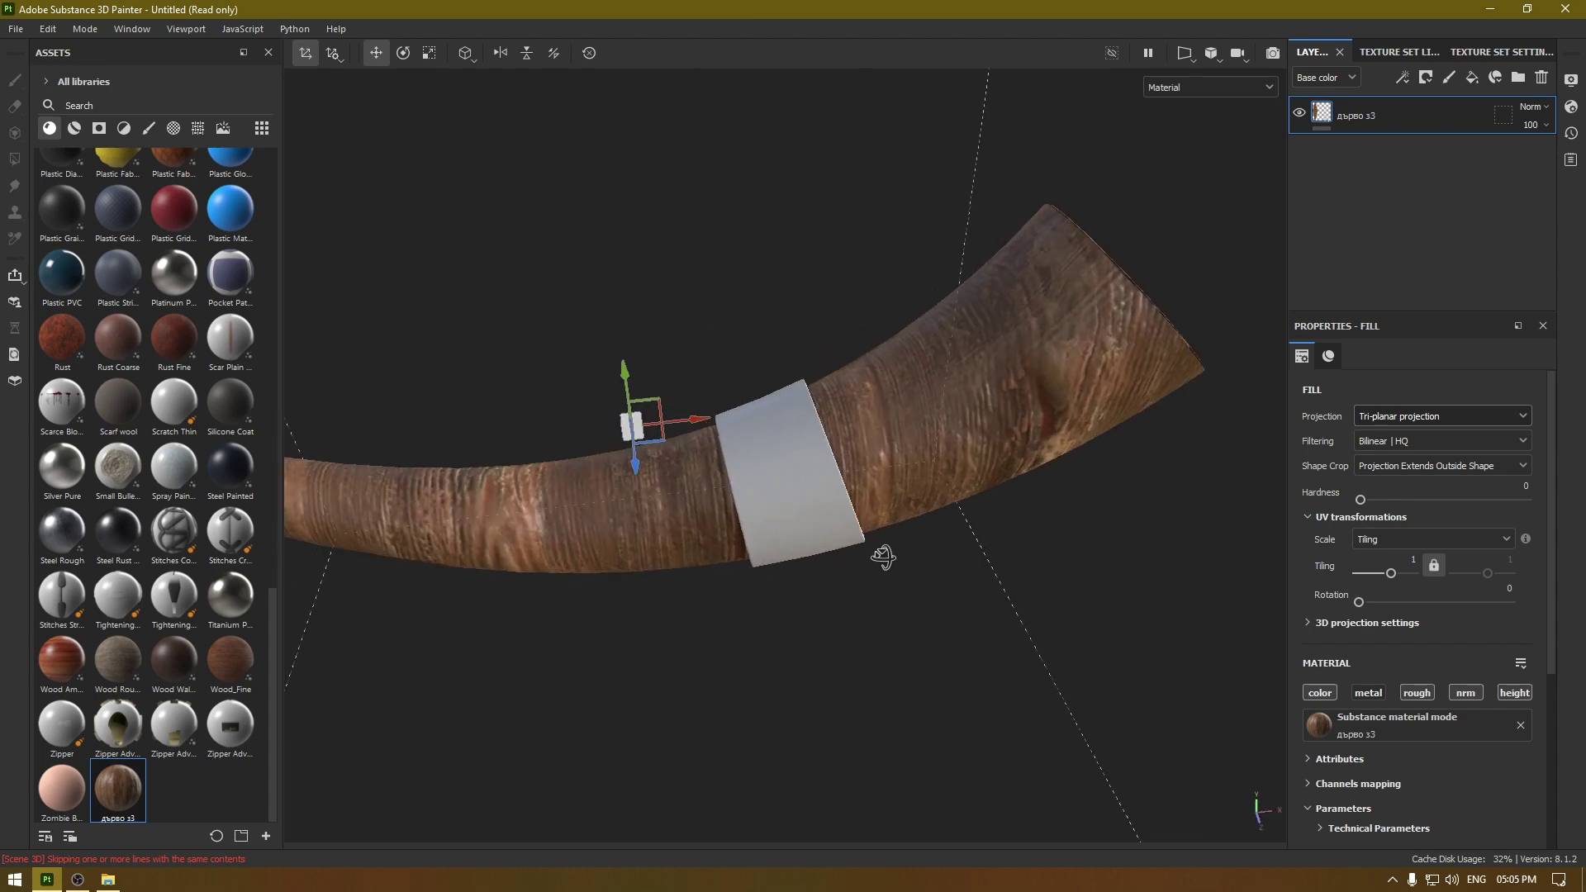
Step: Set the wood layer's UV rotation to 90 and its tiling to 7
left_click_drag(1365, 603, 1395, 602)
left_click(1497, 587)
type("90")
key("Return")
left_click_drag(1232, 583, 975, 430, "alt")
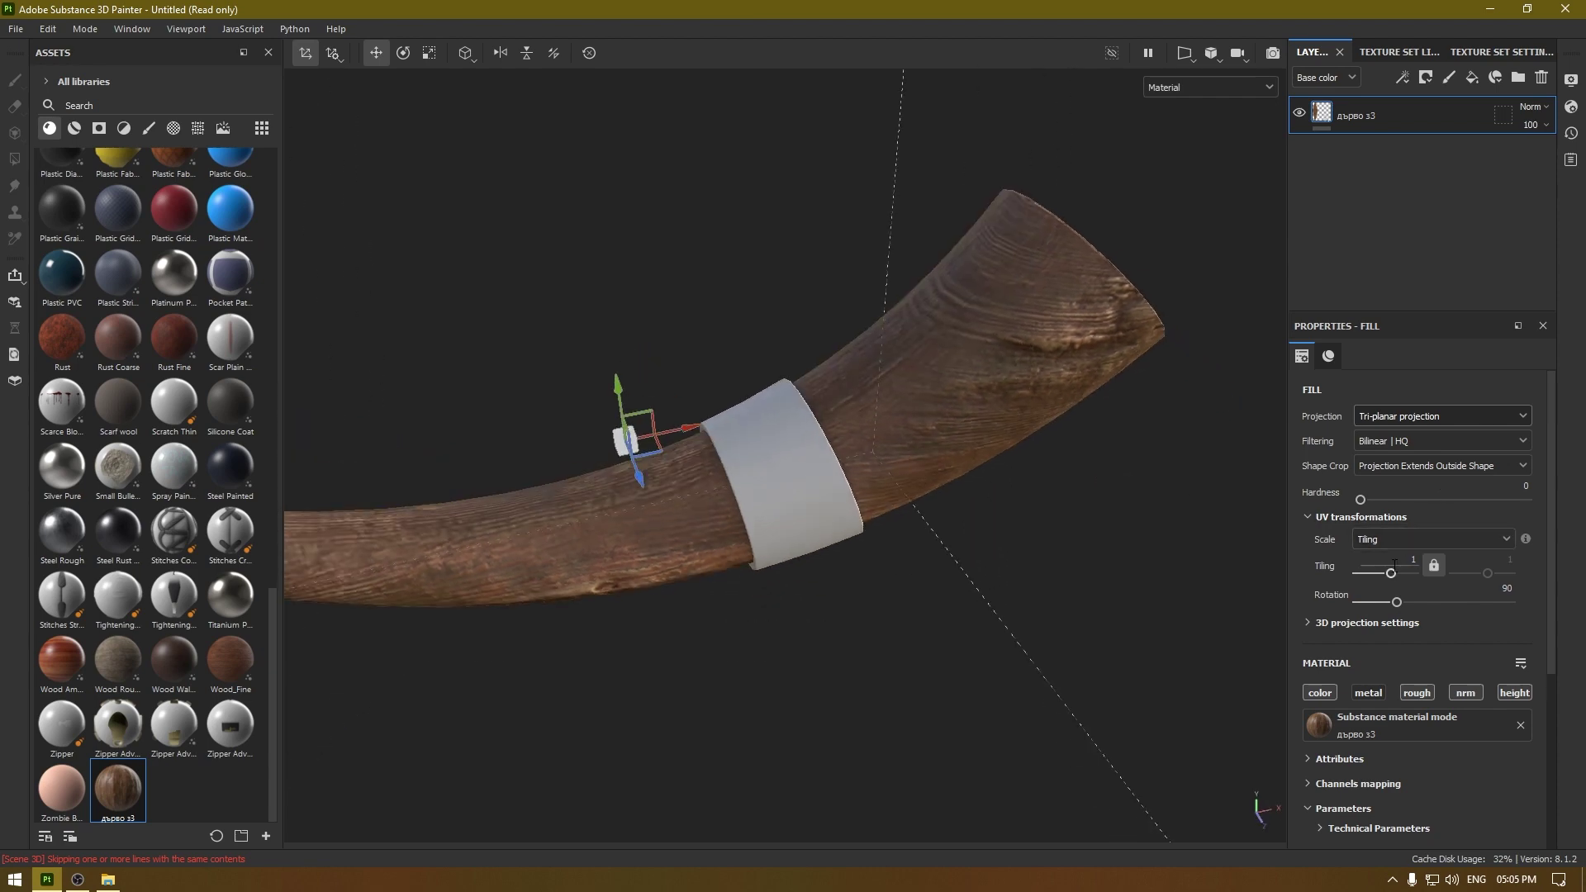
type("7")
key("Return")
Step: Switch the wood material's height channel off and on again to compare its effect on the horn
left_click_drag(900, 409, 1066, 588, "alt")
scroll(1451, 667, "down", 3)
left_click(1514, 594)
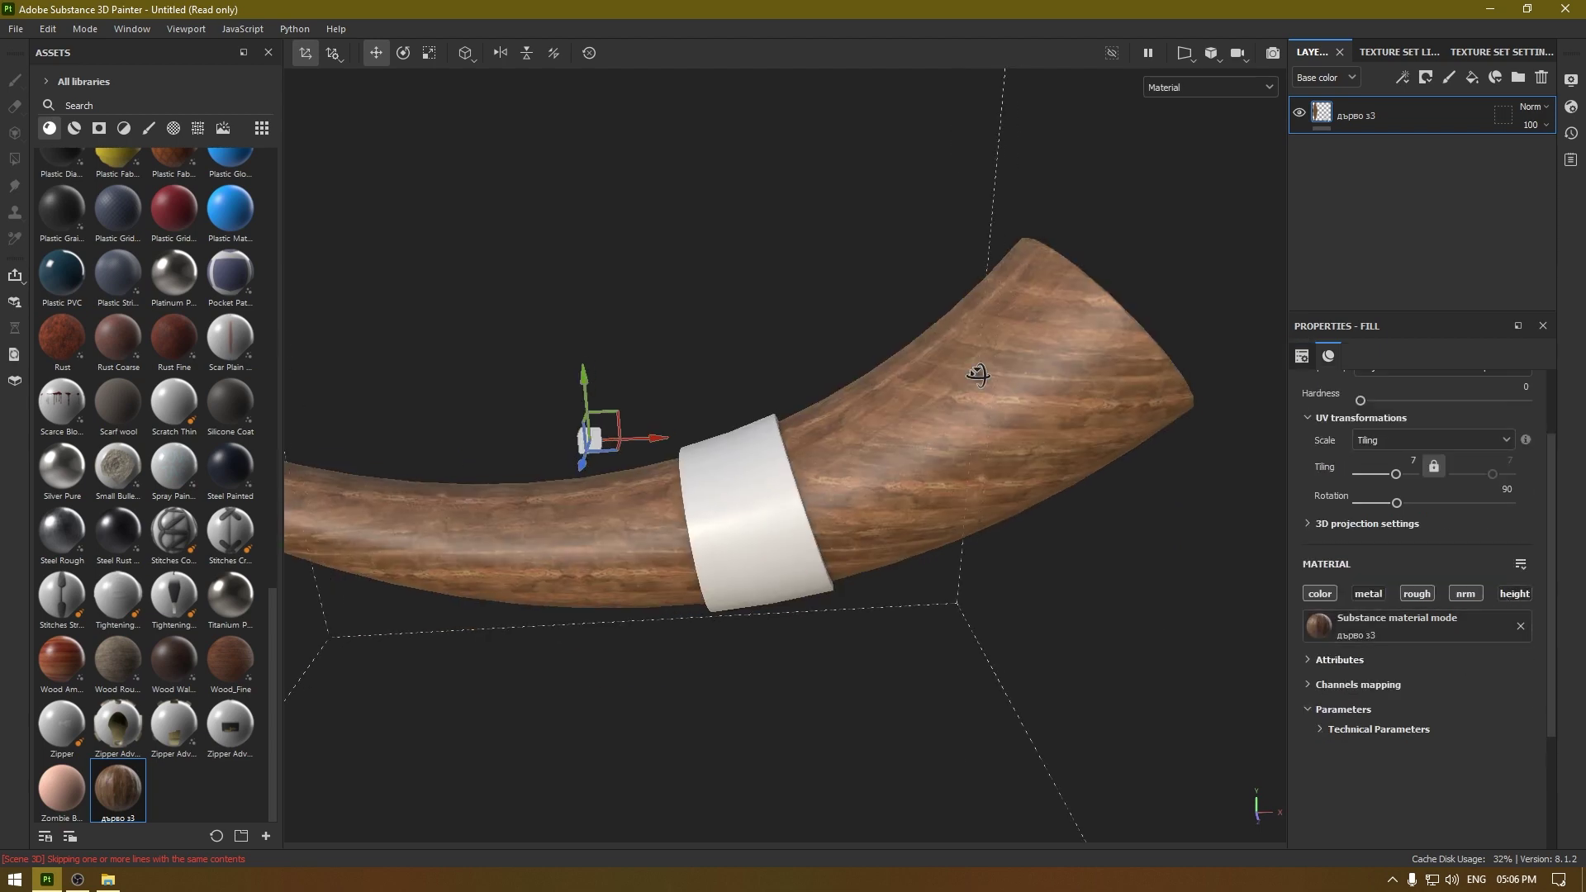
left_click(1515, 594)
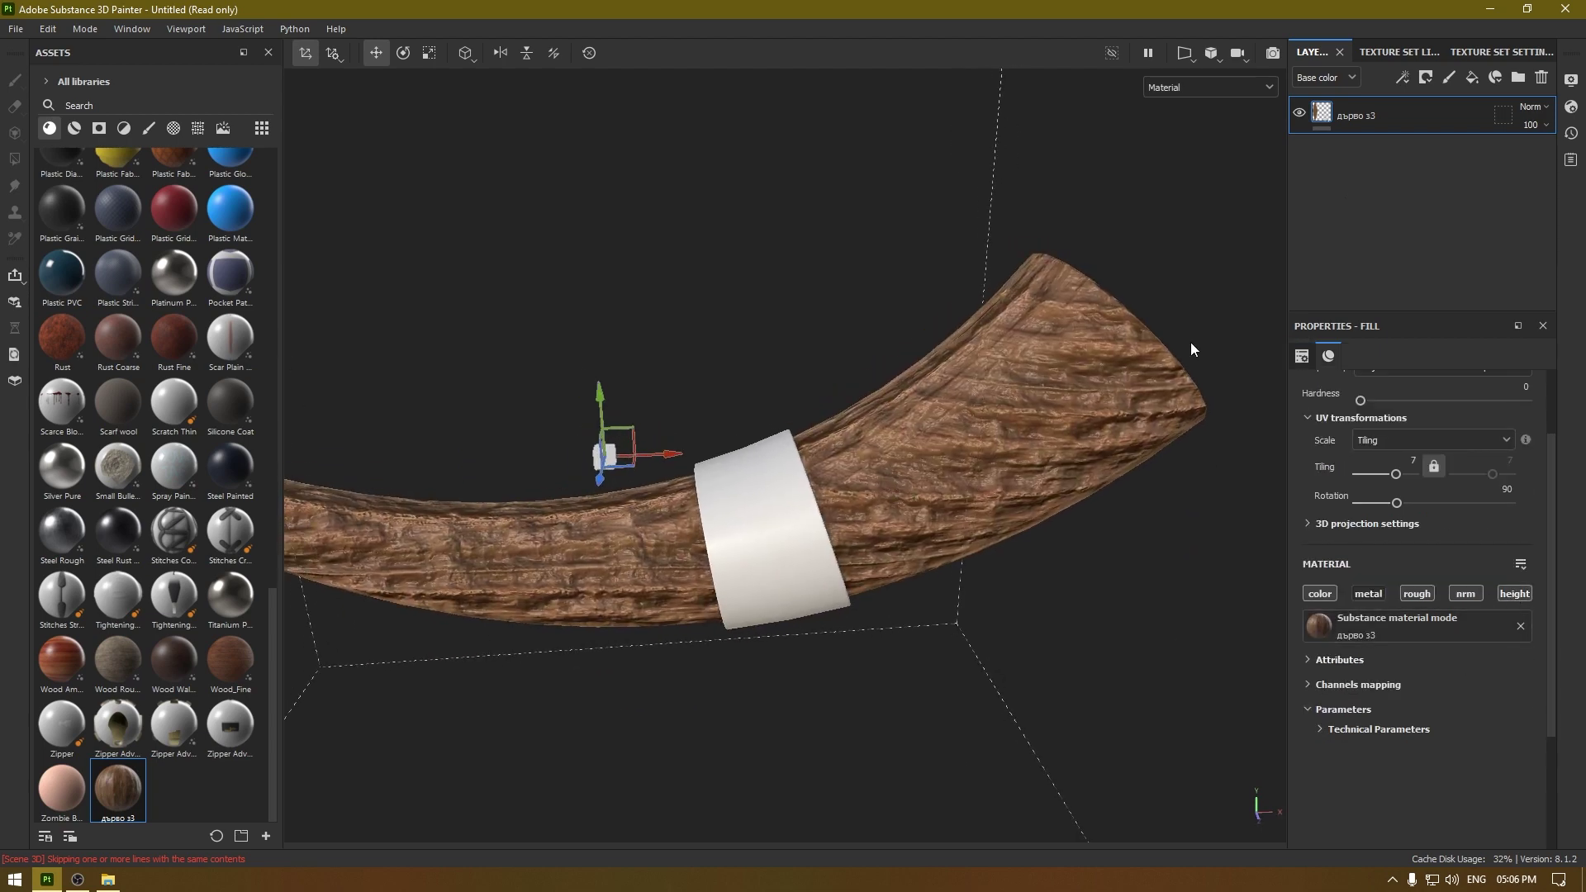
Step: Add a Levels effect for the Height channel to the wood layer and narrow its output range, with a minimum of about -0.014
right_click(1380, 118)
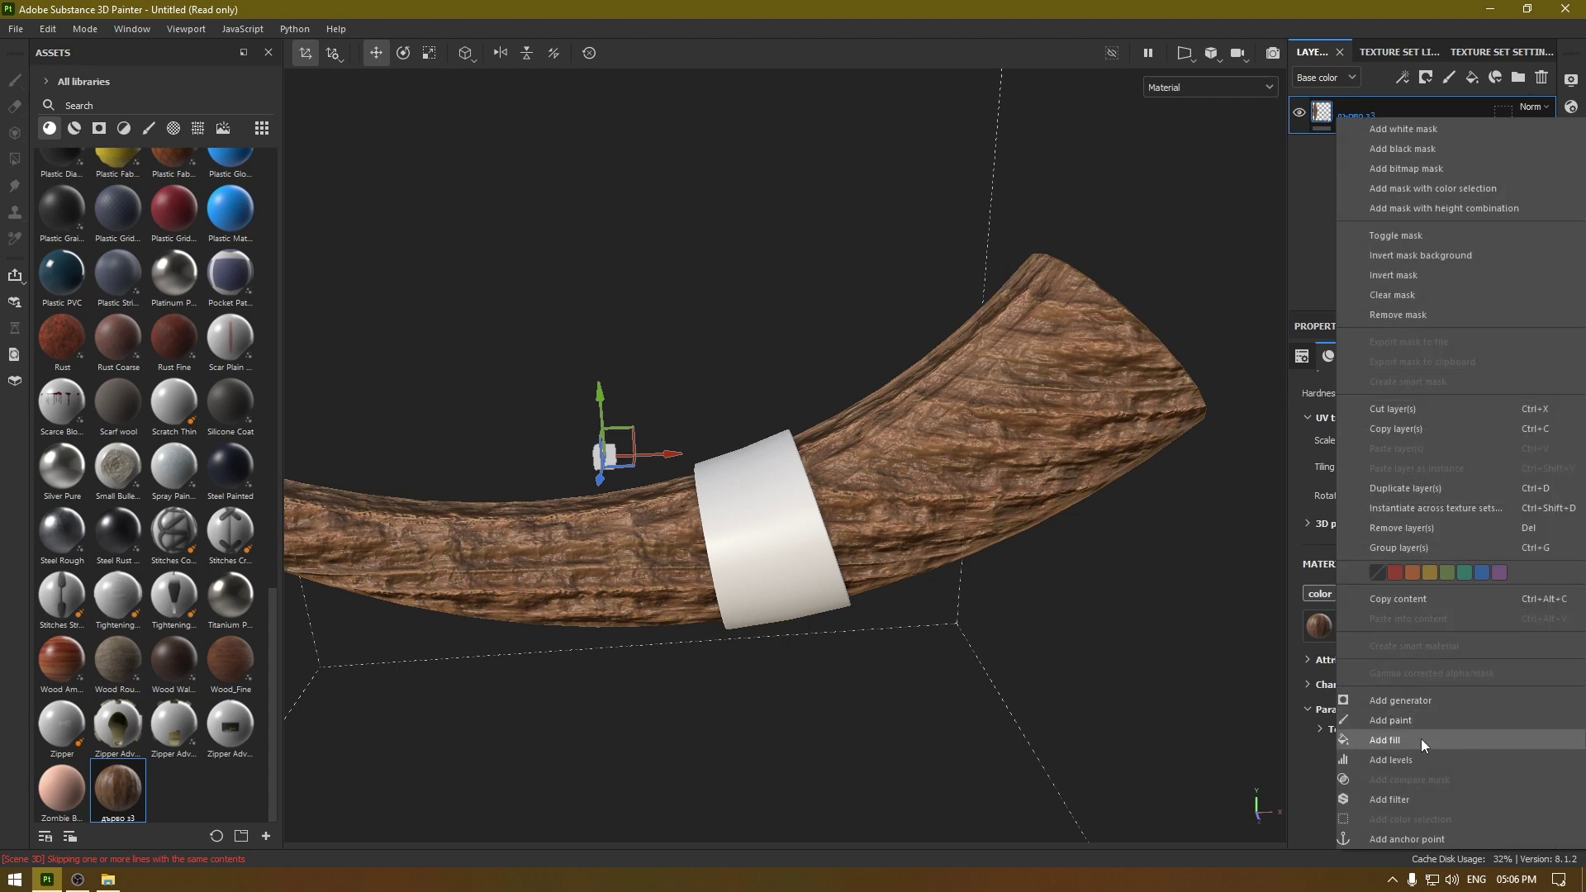
left_click(1408, 759)
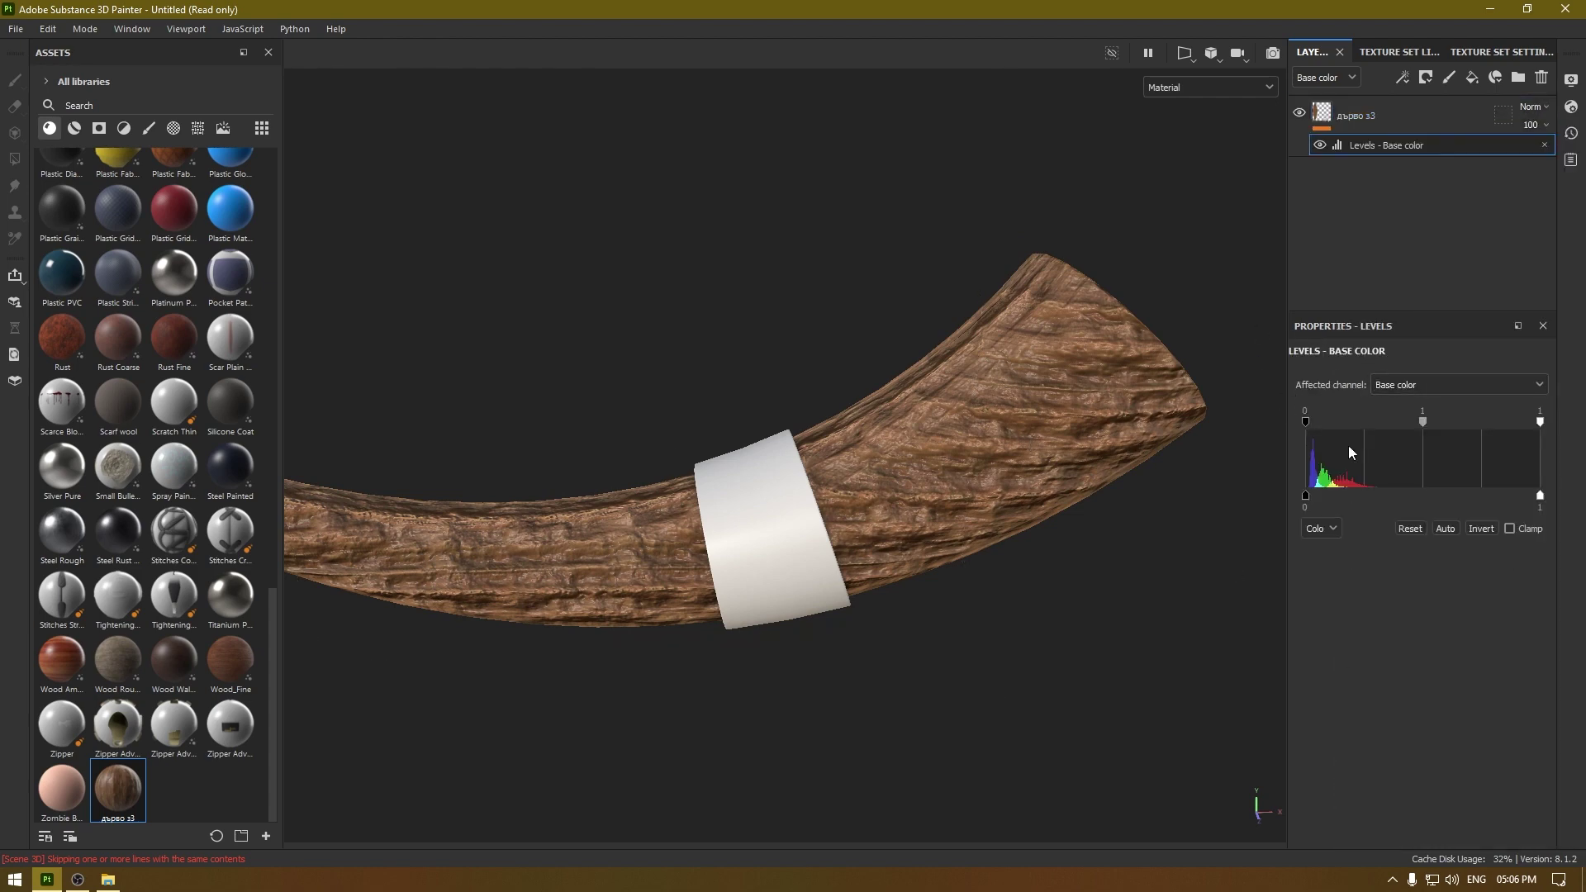
left_click(1407, 386)
left_click(1424, 469)
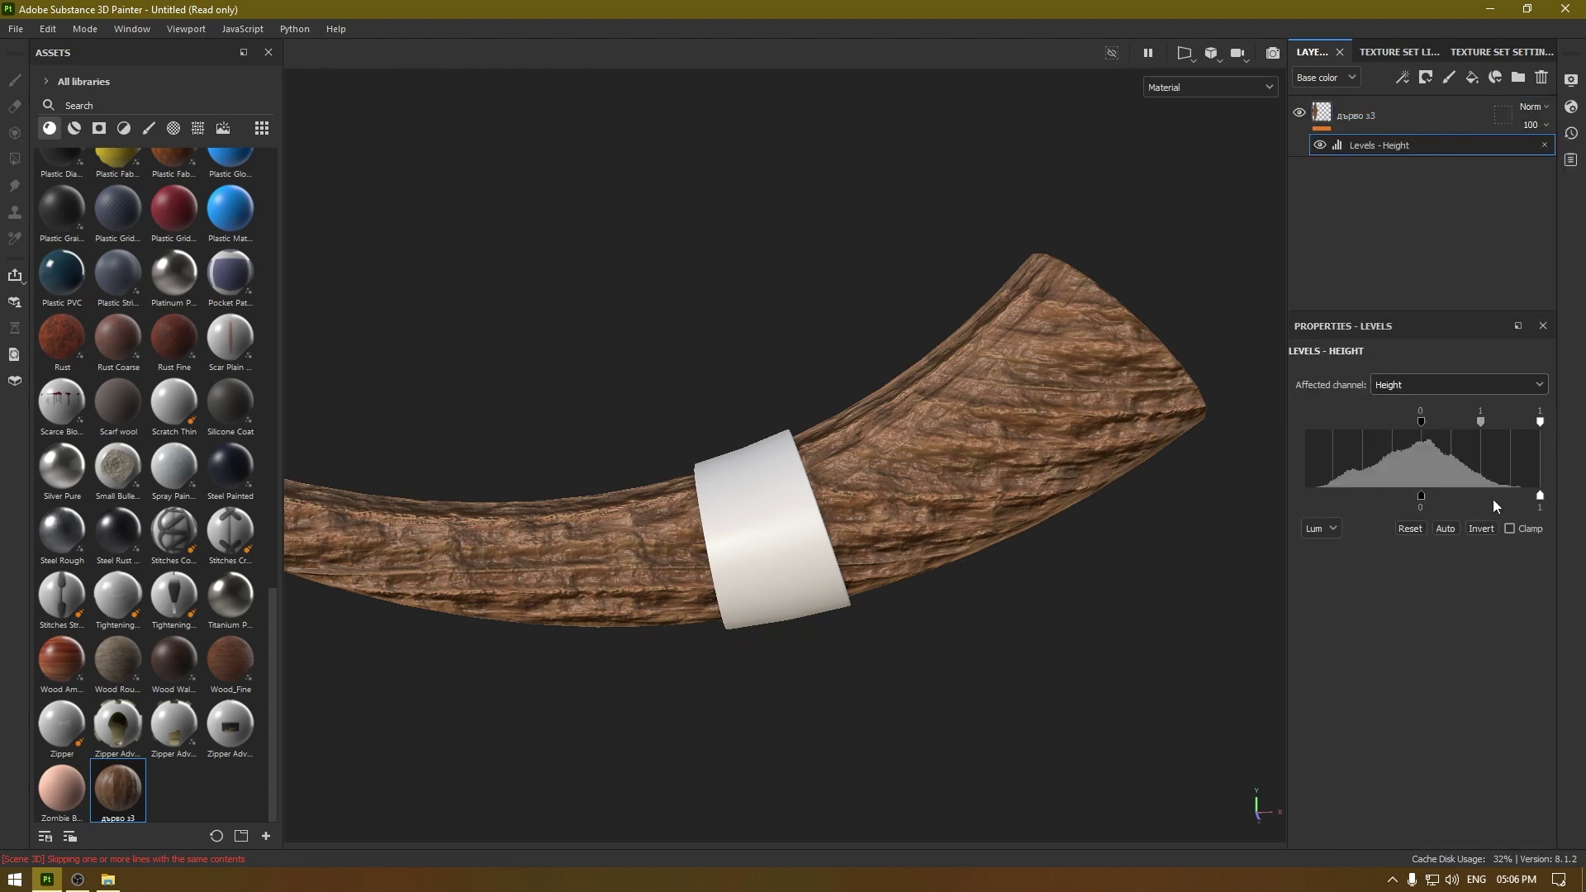
left_click_drag(1542, 498, 1421, 508)
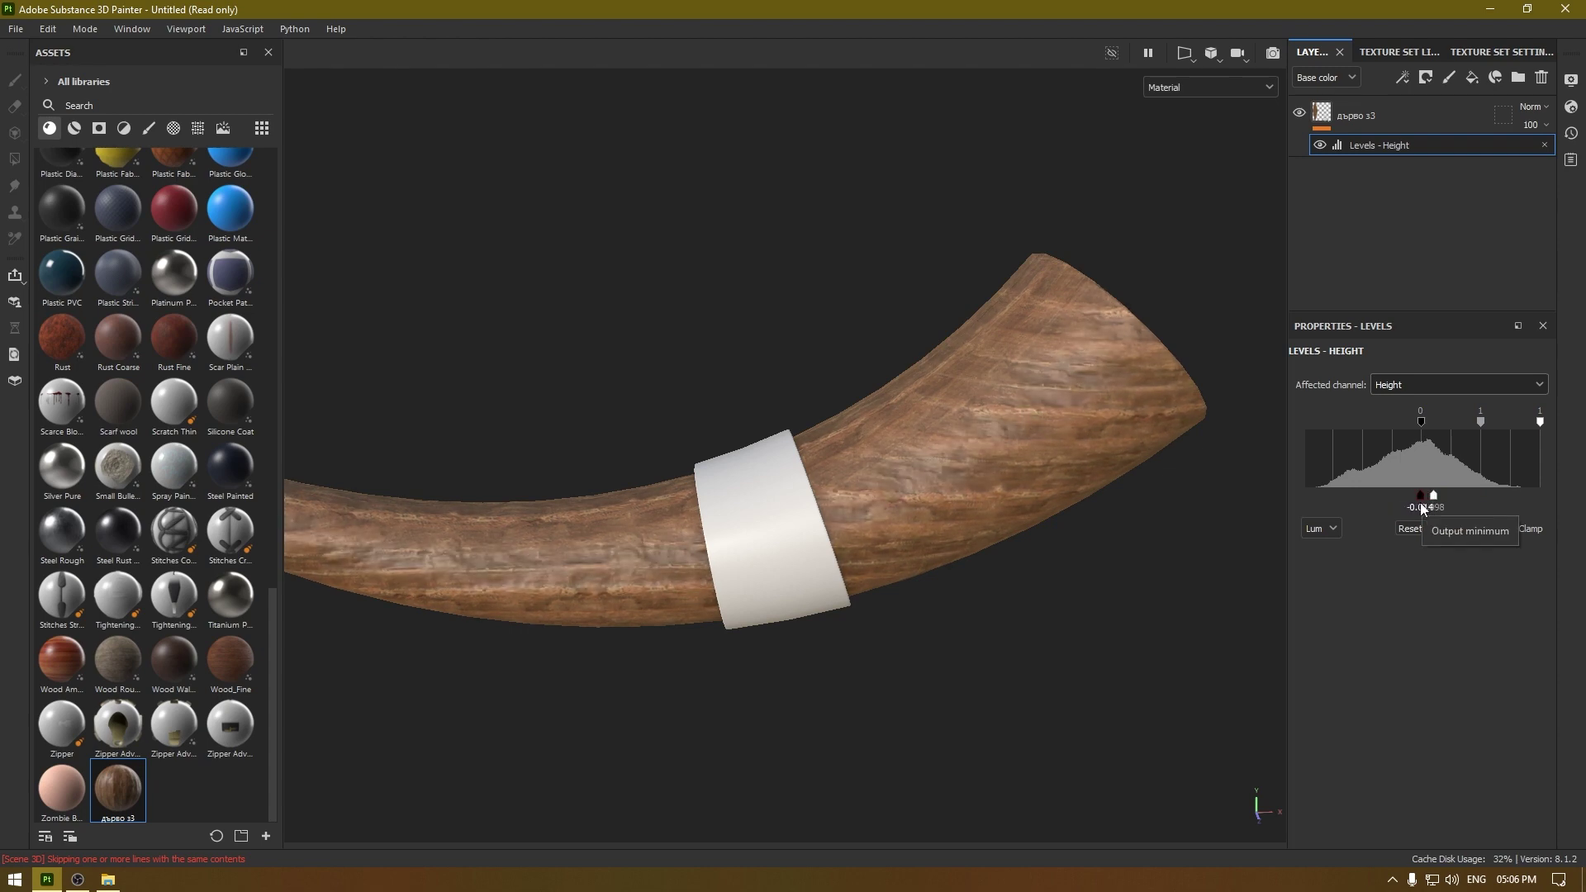
Step: Lower the height levels' output maximum close to the minimum and set the input maximum to 0.748 and midtone to 0.388
left_click_drag(1435, 501, 1423, 502)
left_click_drag(910, 411, 814, 541, "alt")
scroll(1024, 808, "up", 3)
left_click_drag(1218, 627, 1126, 531, "alt")
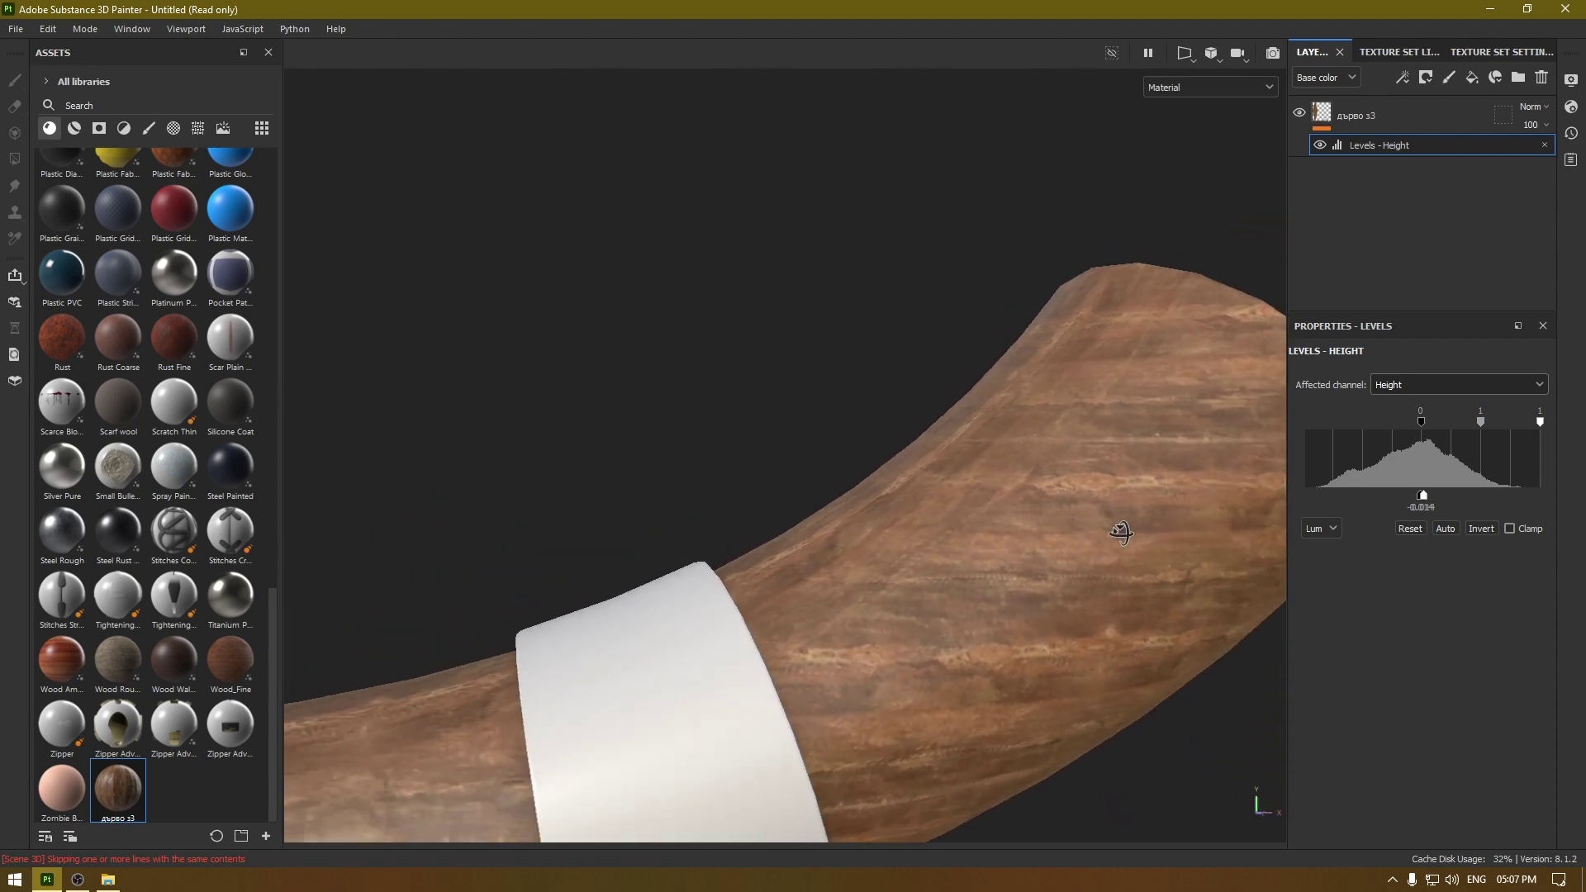
left_click_drag(1464, 423, 1510, 423)
left_click_drag(906, 537, 887, 724, "alt")
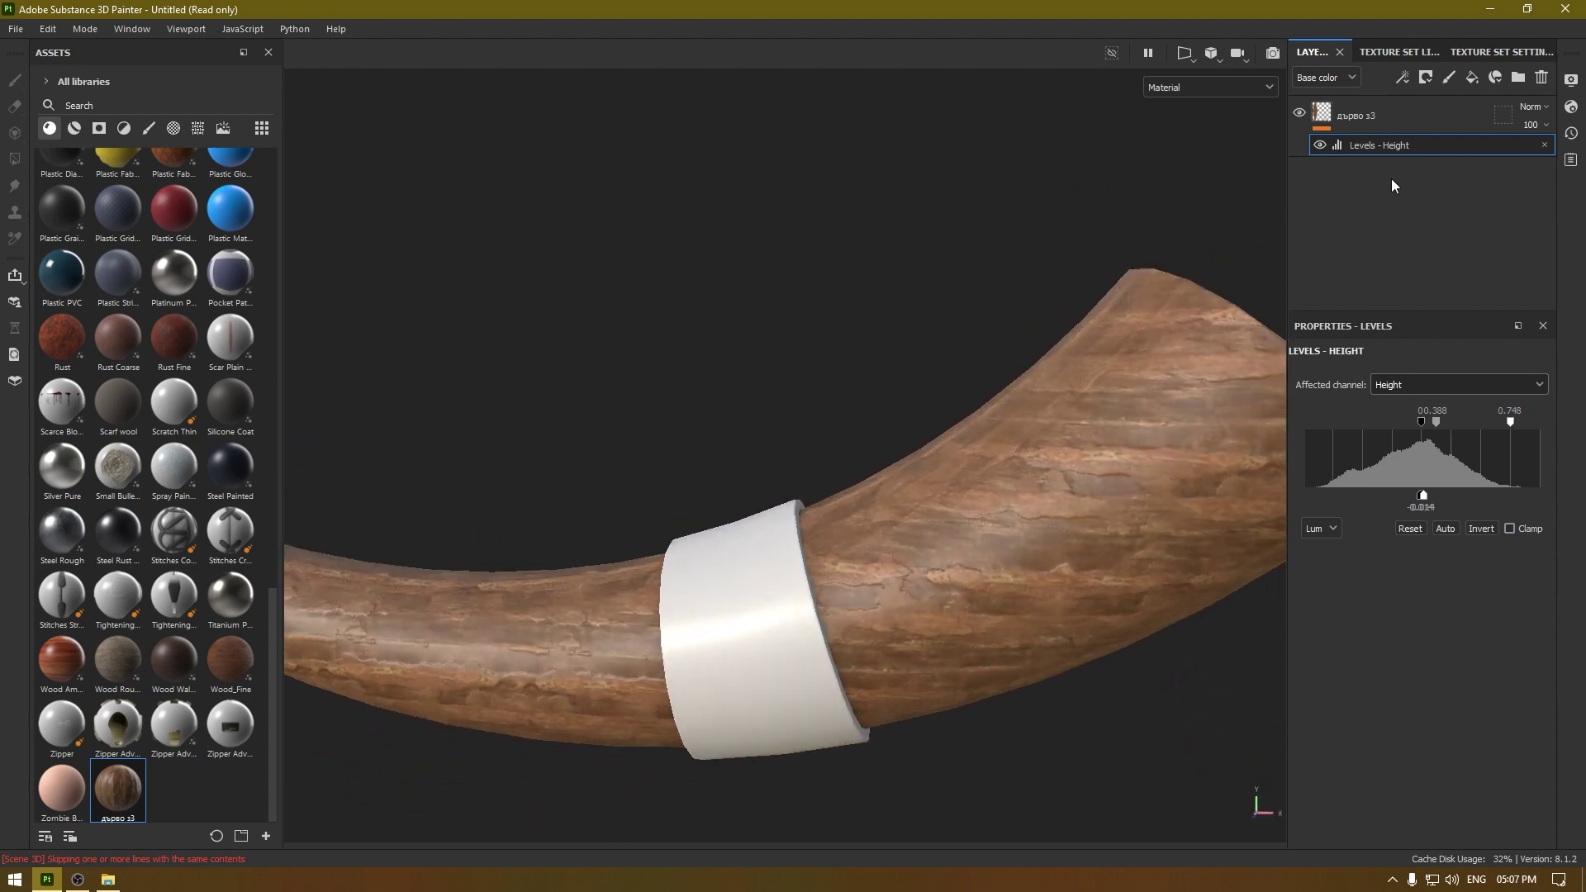
Step: Add a second Levels effect to the wood layer and make it affect the Roughness channel
right_click(1371, 150)
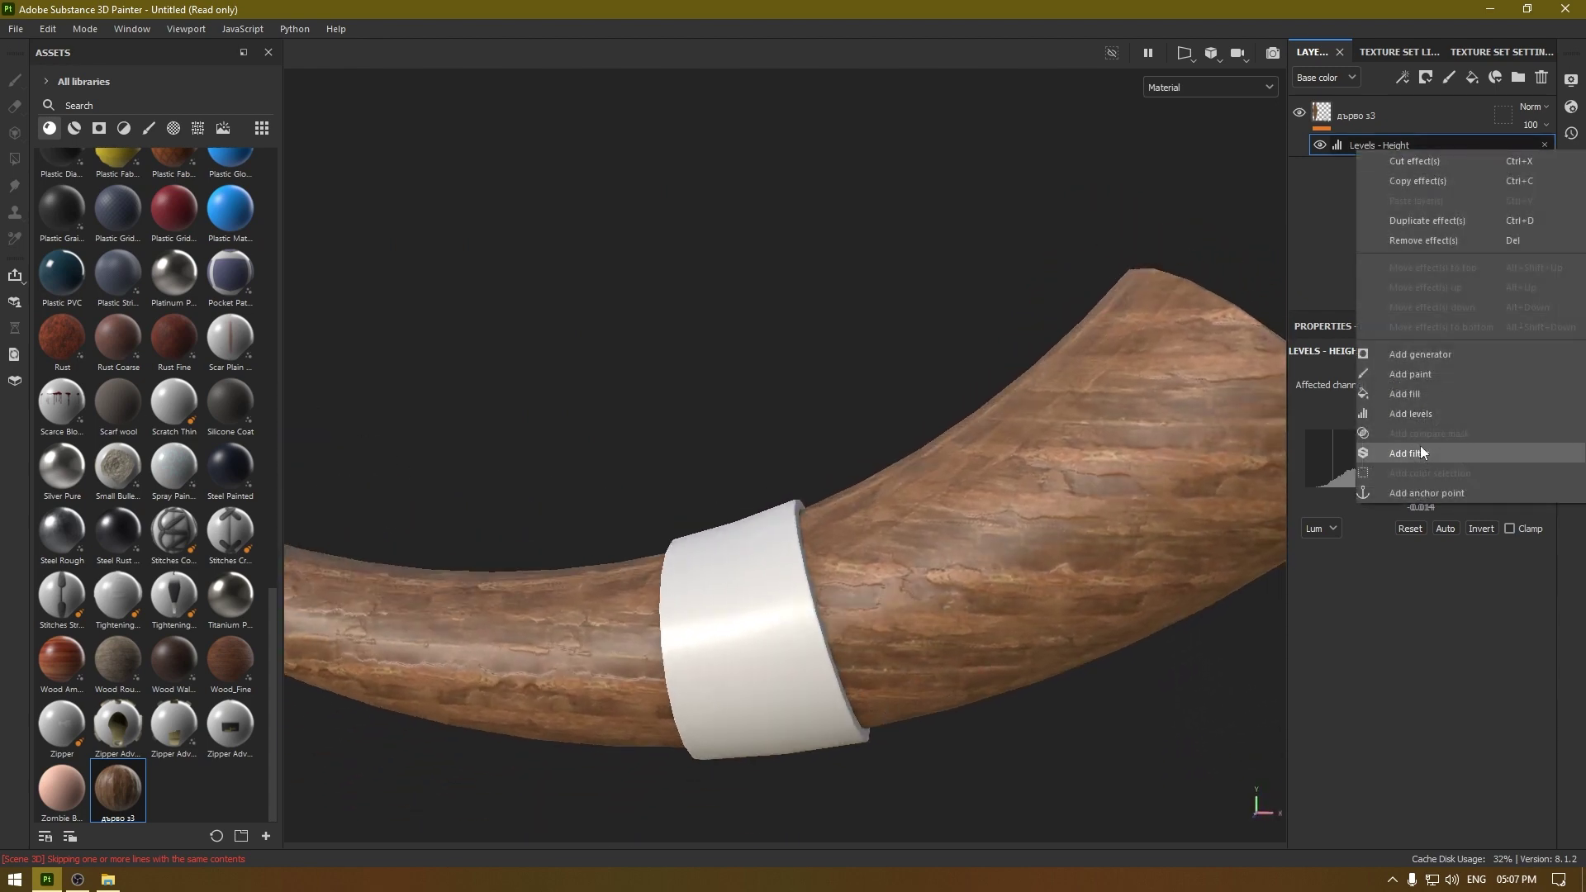
left_click(1425, 419)
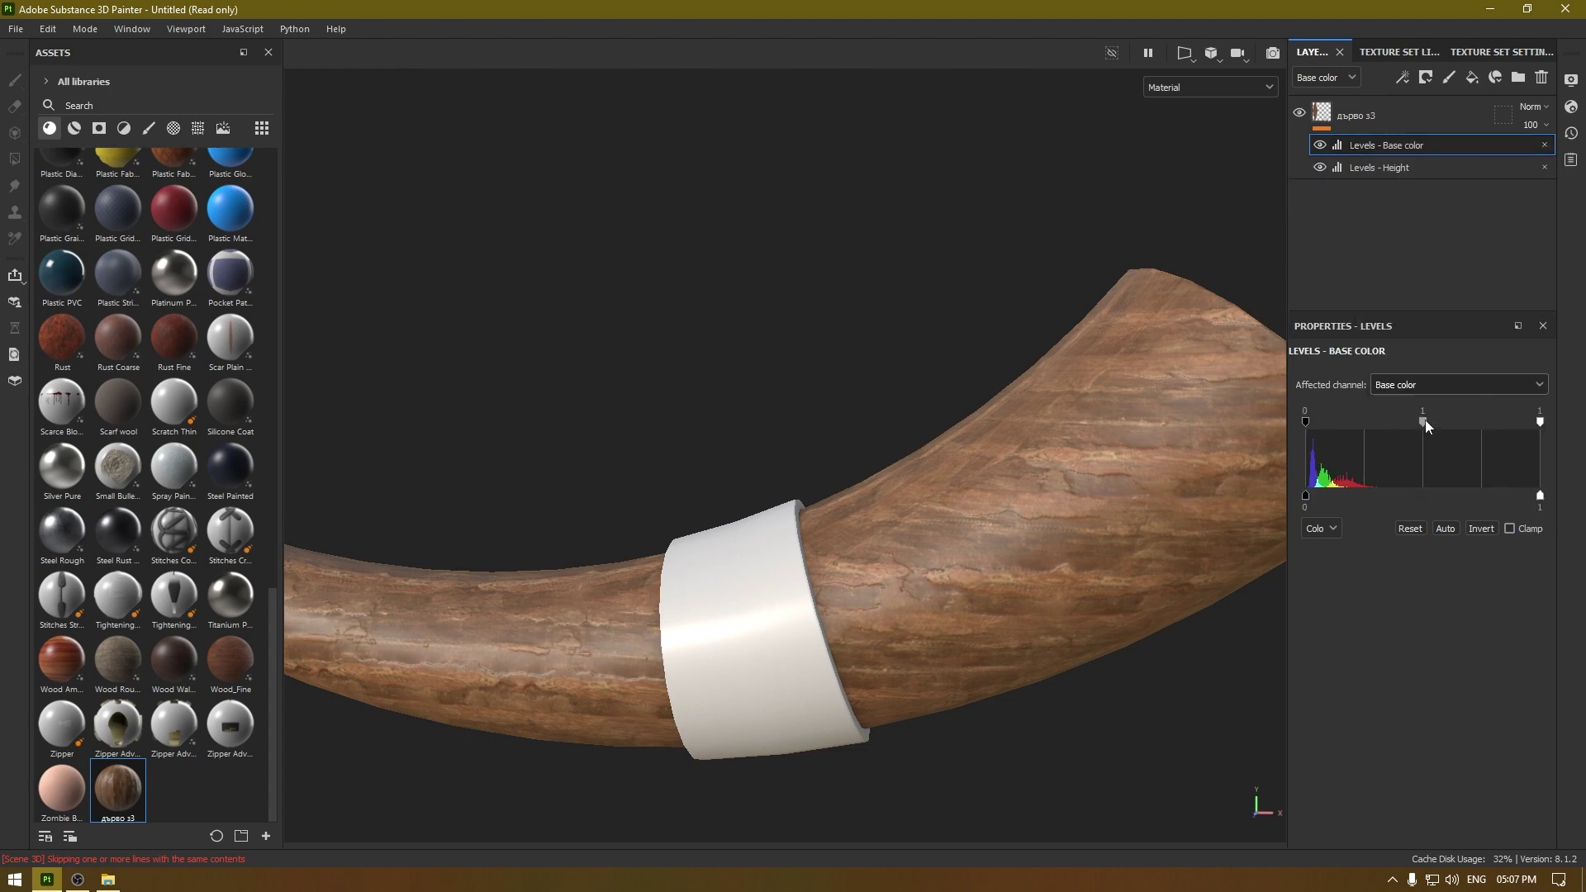
left_click(1428, 391)
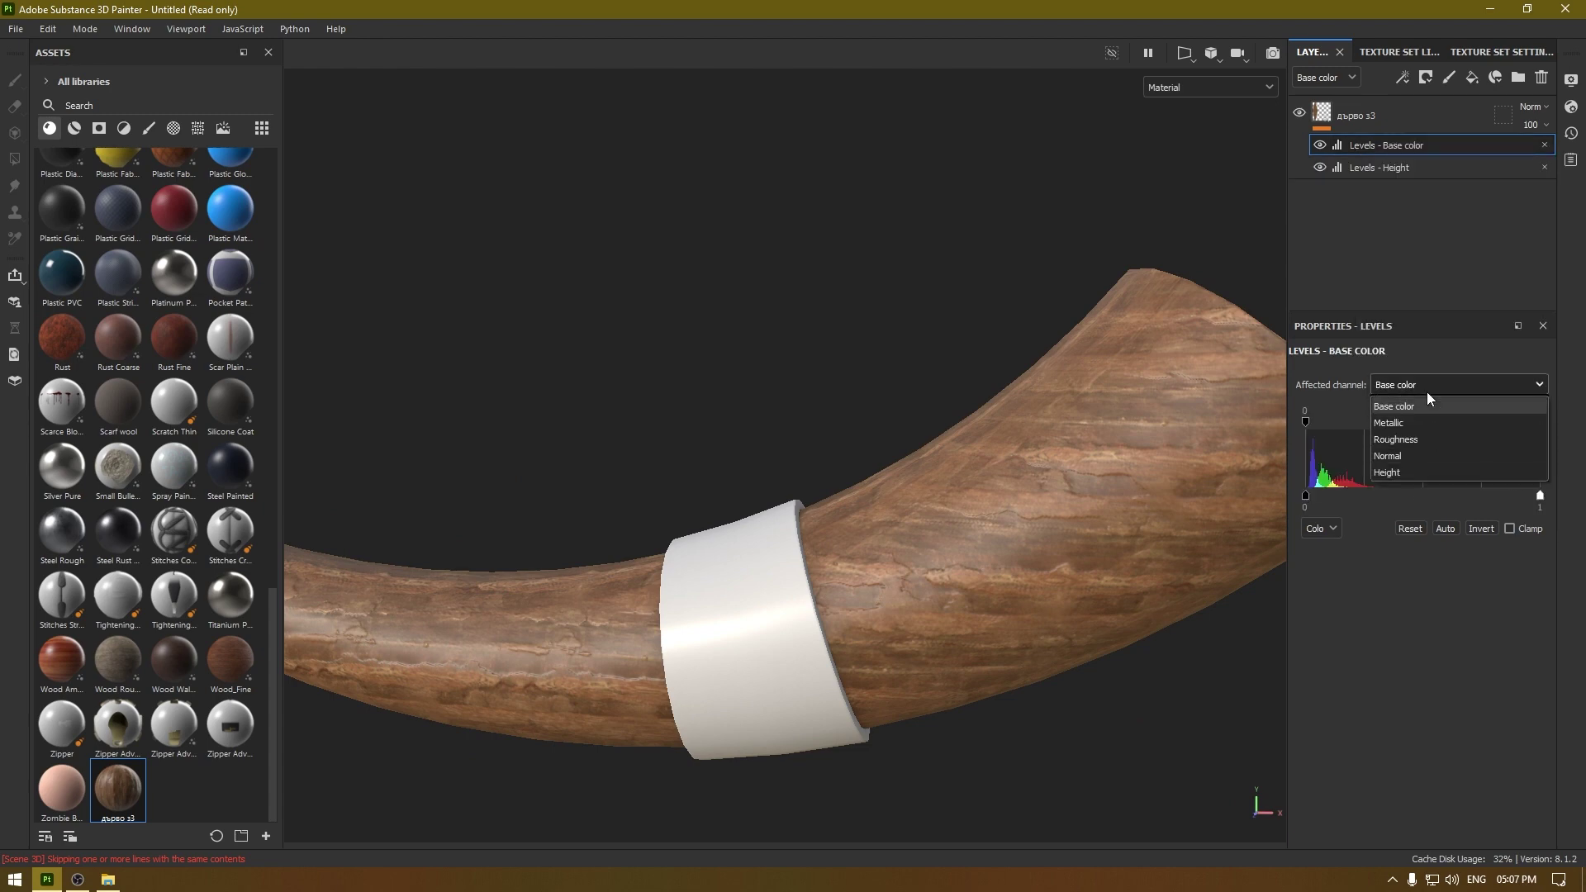
left_click(1421, 439)
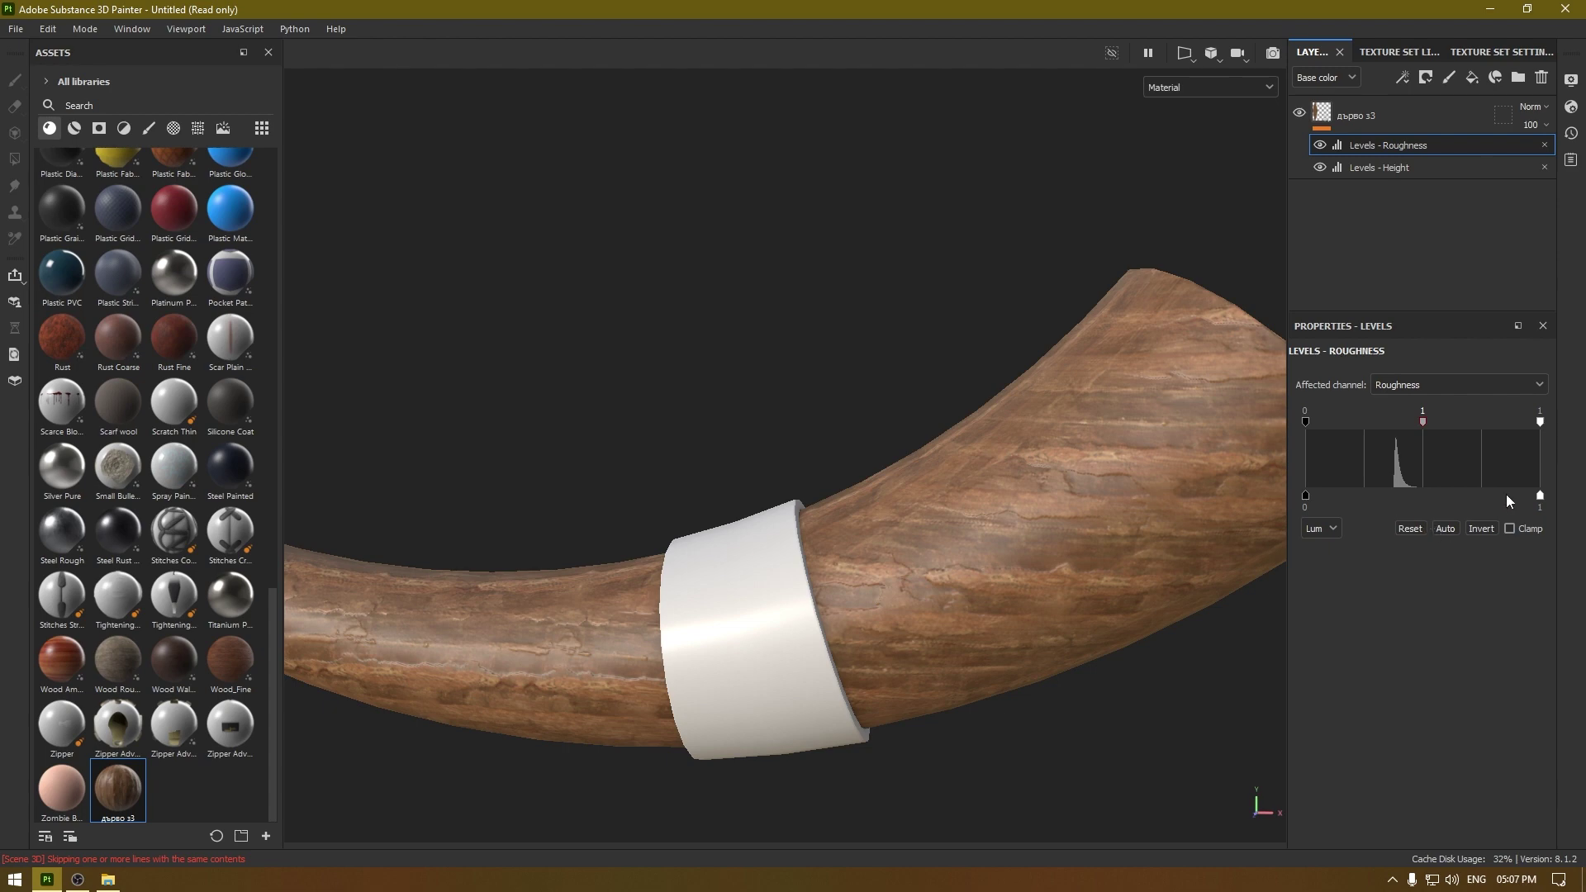
Step: Set the roughness levels' output minimum to 0.151, keeping the output maximum at 1
mouse_move(1542, 495)
left_mouse_down()
mouse_move(1446, 505)
mouse_move(1541, 501)
left_mouse_up()
left_click_drag(1309, 507, 1413, 511)
left_click_drag(1020, 432, 1062, 471, "alt")
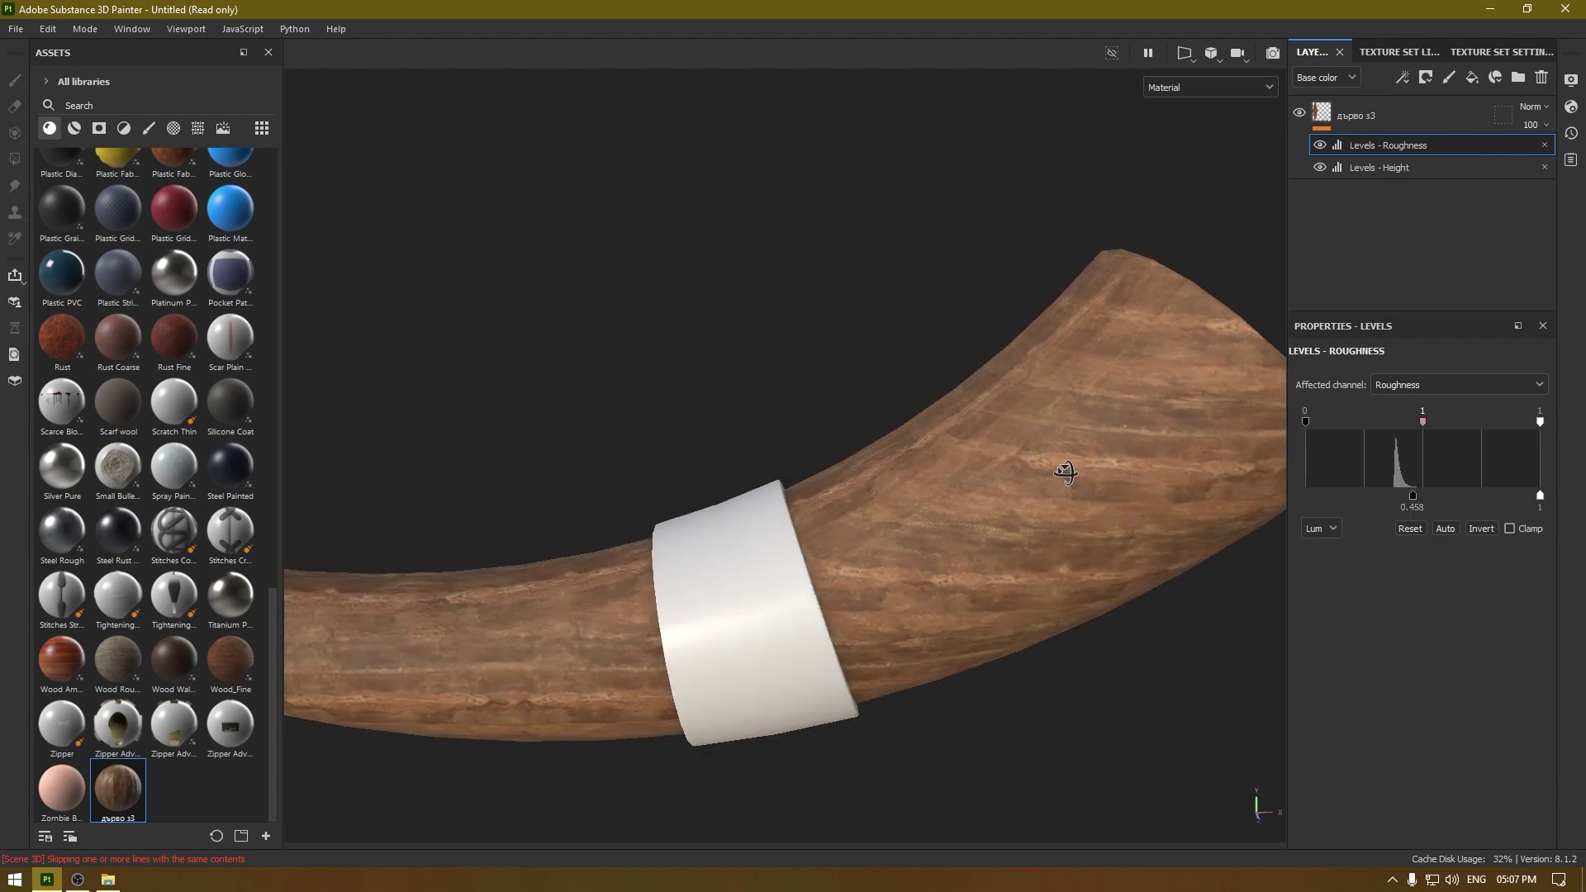
left_click_drag(1410, 503, 1344, 505)
left_click_drag(1025, 541, 1033, 430, "alt")
right_click_drag(1033, 430, 971, 335, "alt")
left_click_drag(970, 335, 795, 398, "alt")
scroll(795, 399, "down", 1)
scroll(840, 347, "up", 1)
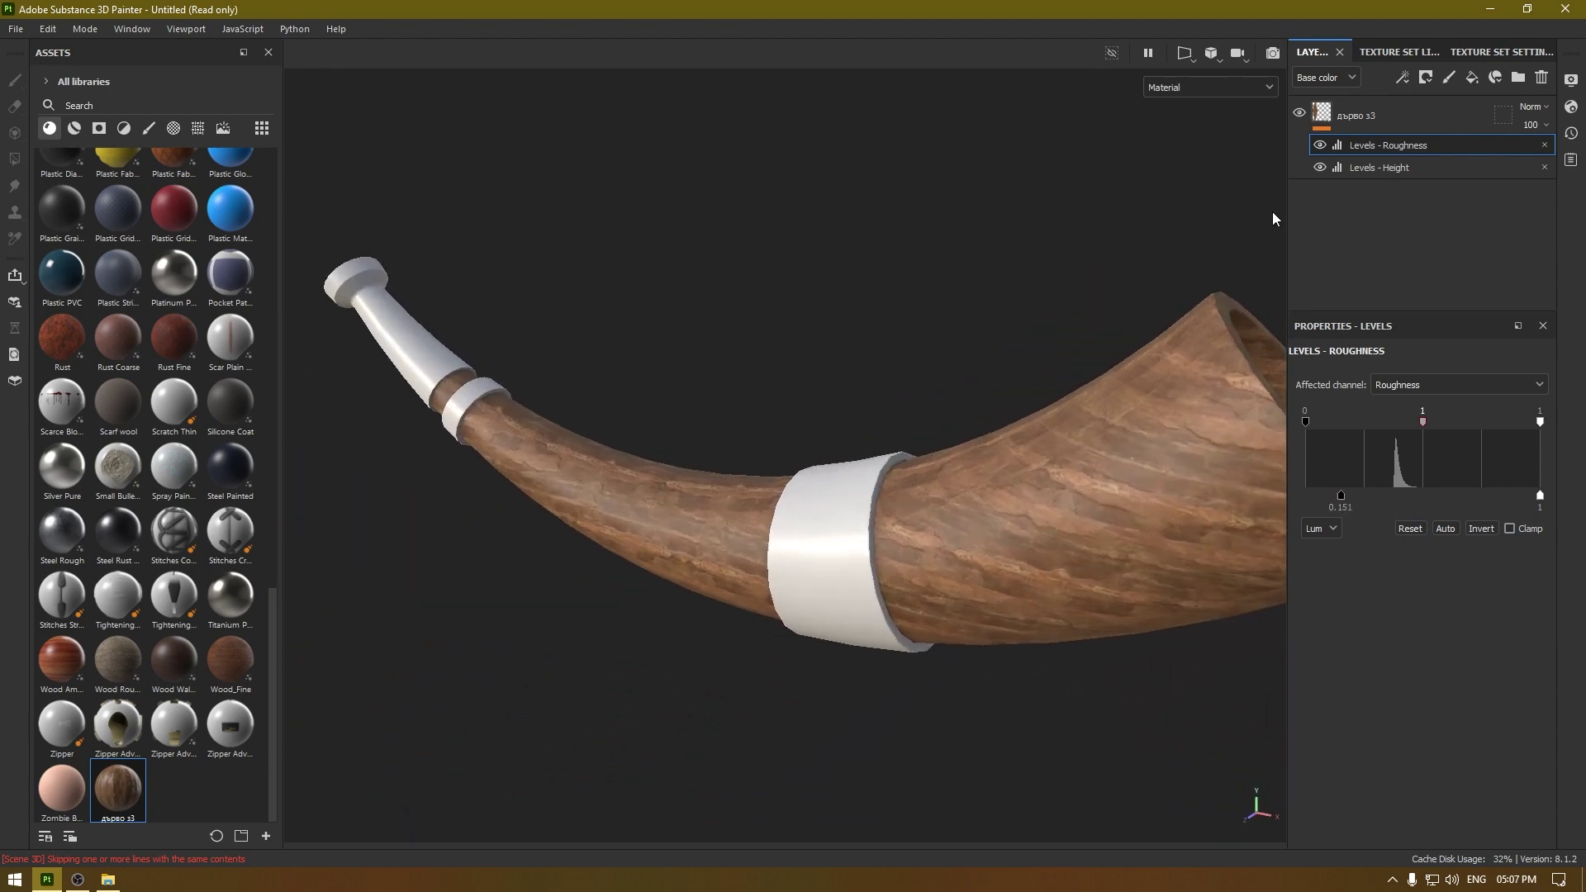
Step: Rename the wood fill layer as Base
left_click(1361, 121)
double_click(1367, 118)
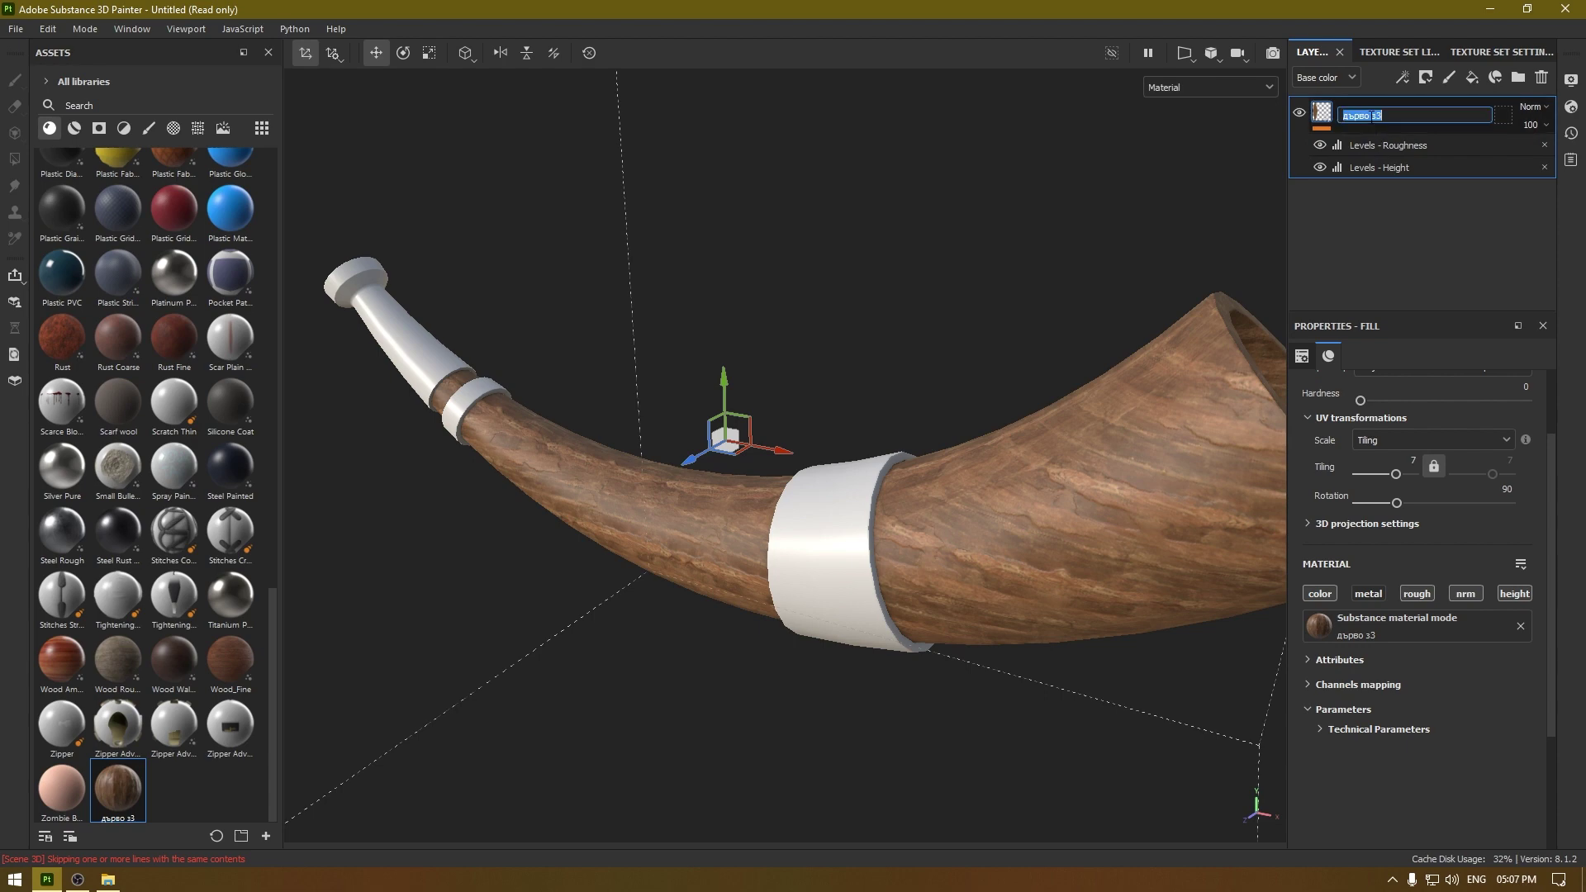
type("Base")
key("Return")
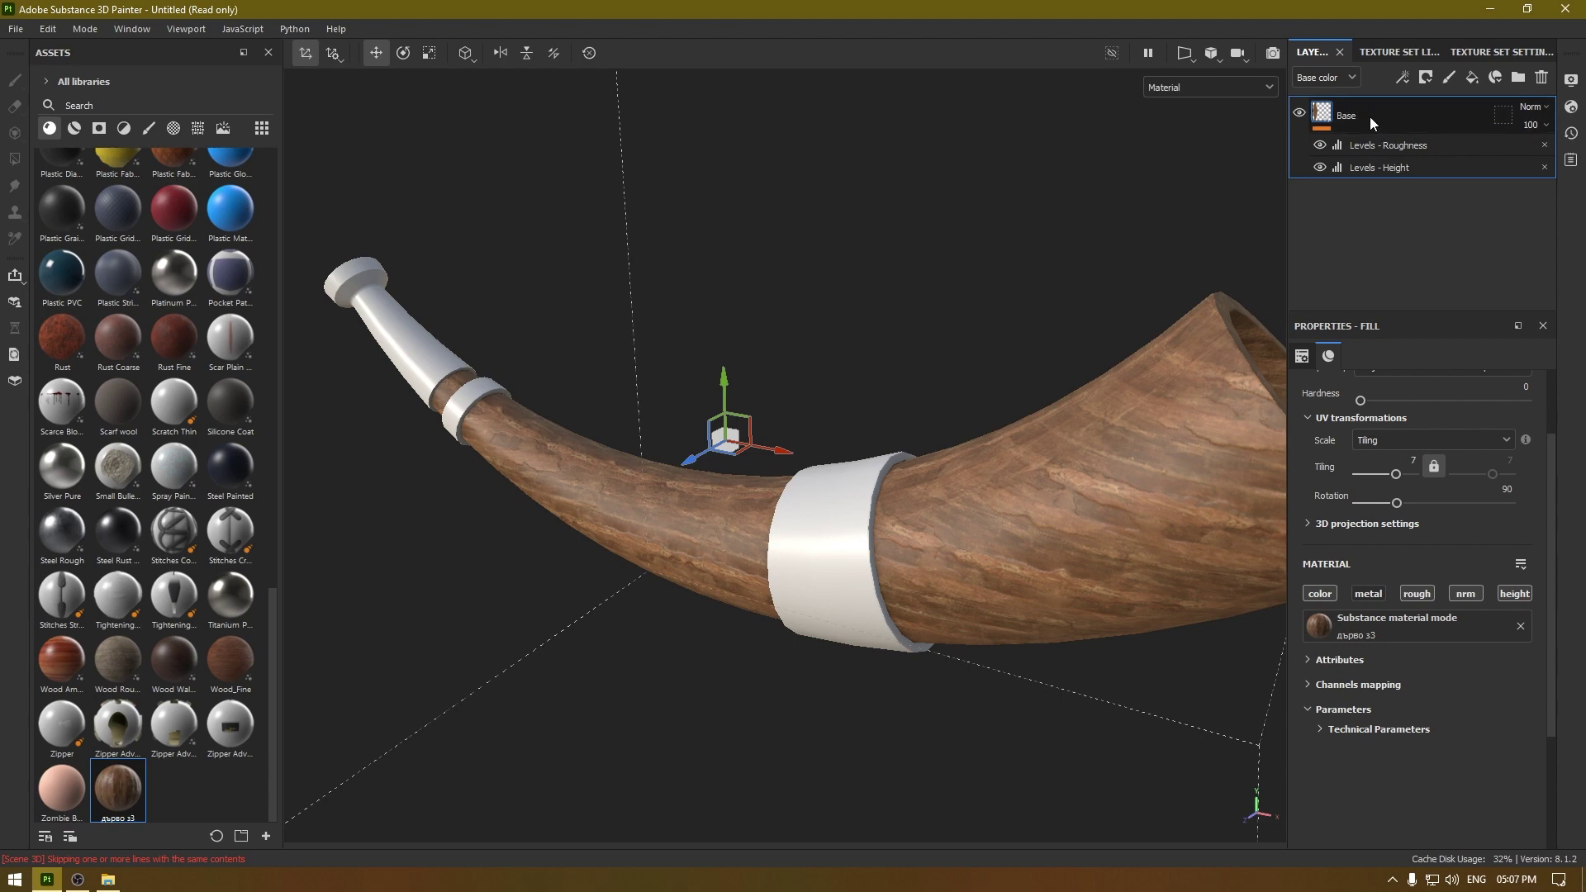
Step: Add the Wood Rough material as a new layer above Base and give it a black mask
left_click_drag(827, 430, 747, 459, "alt")
left_click_drag(630, 435, 776, 503, "alt")
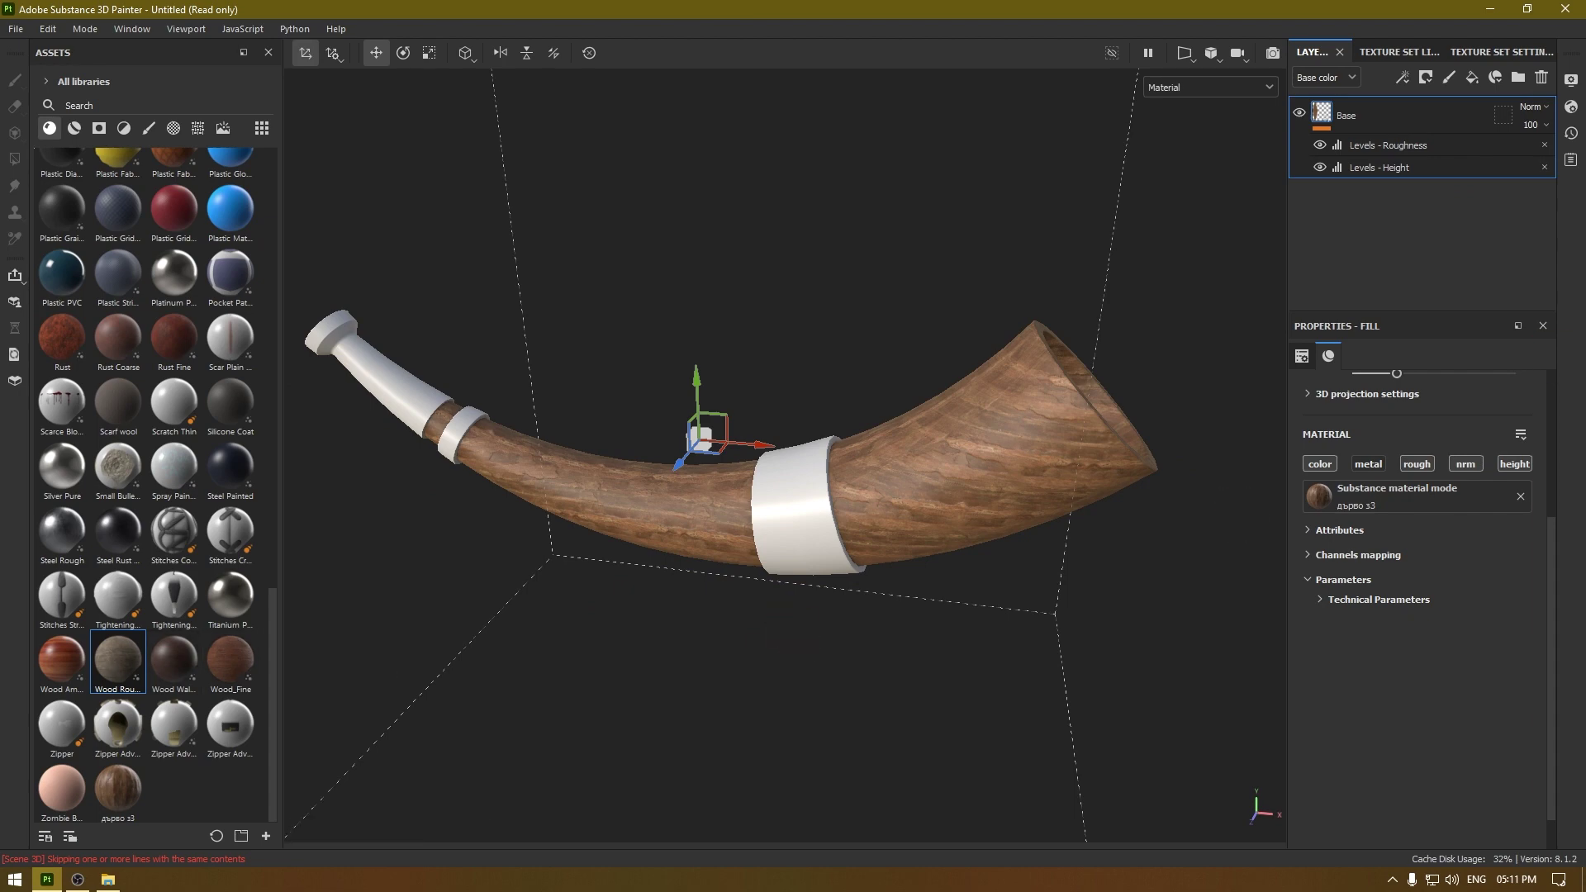
left_click_drag(1532, 72, 1469, 99)
right_click(1411, 107)
left_click(1422, 130)
Step: Add a generator to the Wood Rough layer's mask and assign Metal Edge Wear to it
right_click(1415, 126)
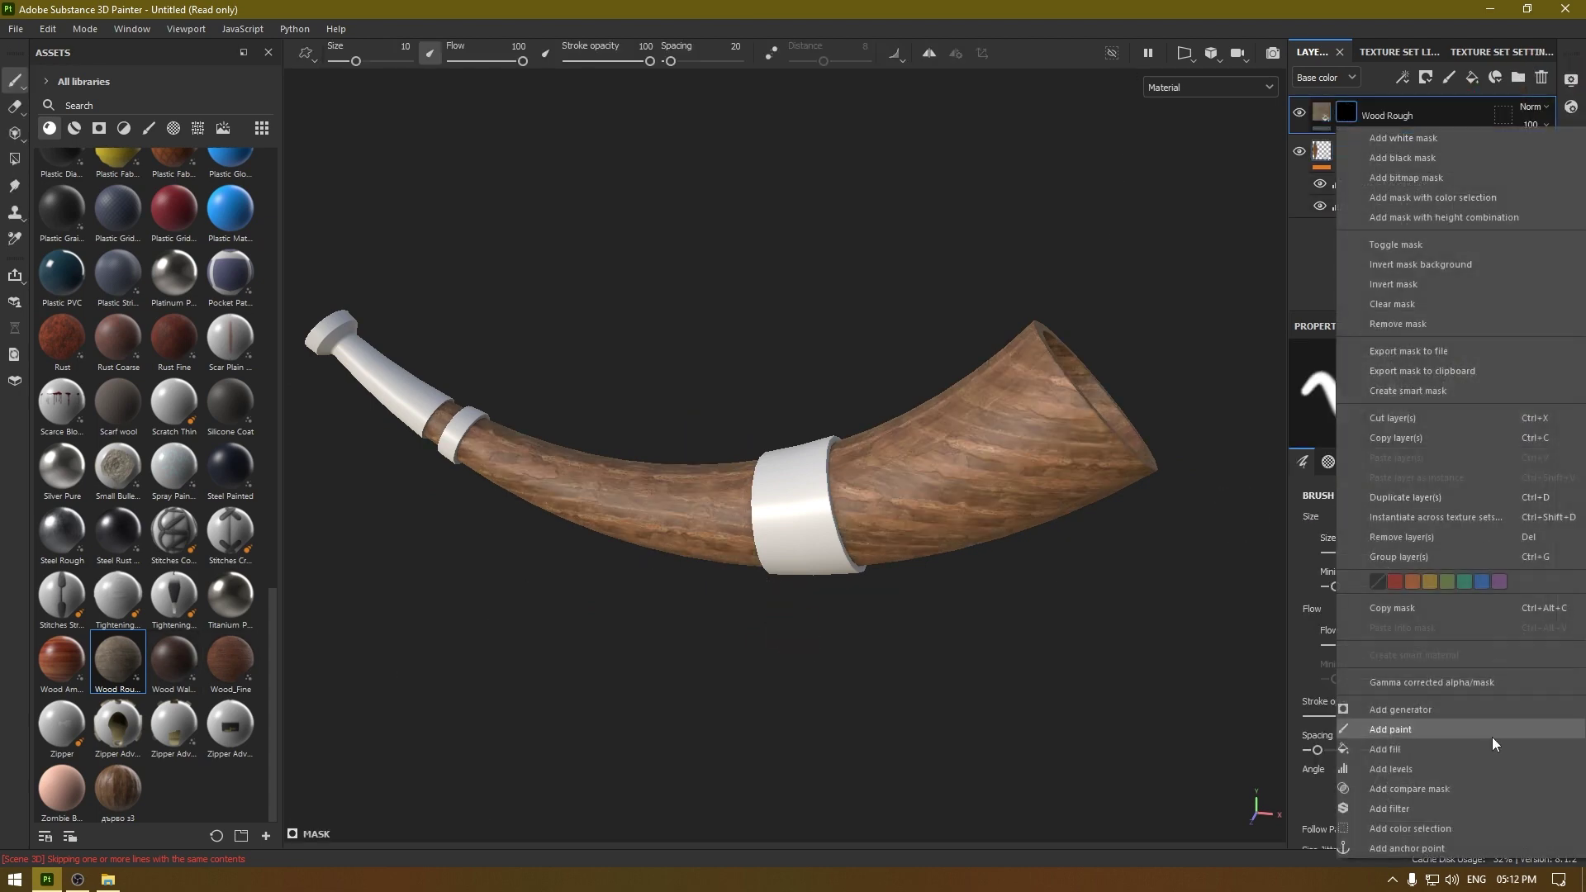
left_click(1469, 714)
left_click(1384, 408)
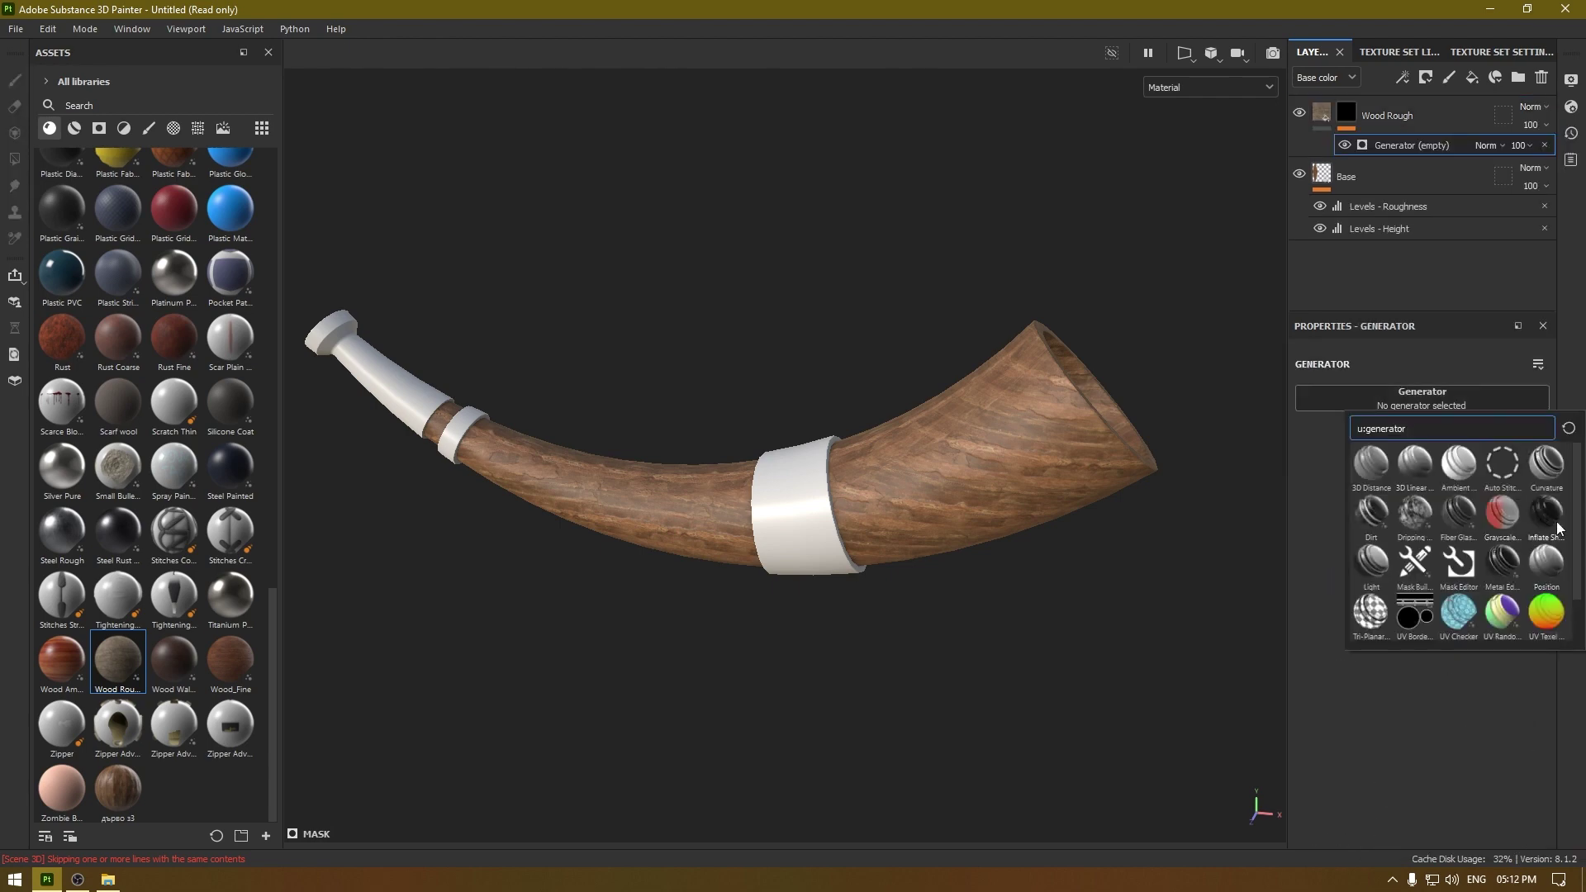
left_click(1501, 566)
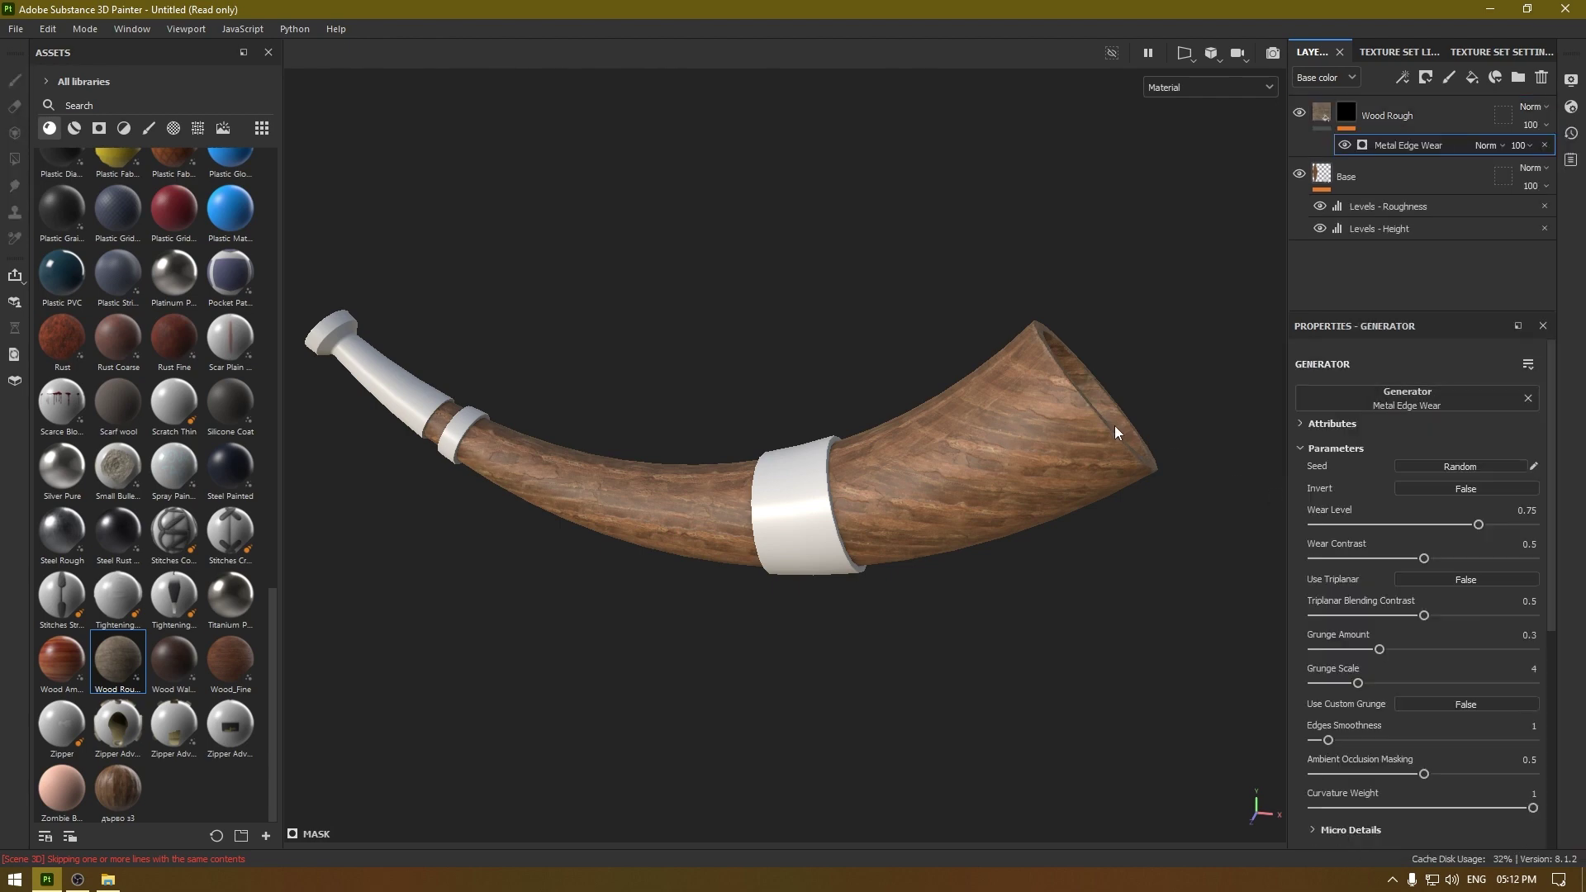
Step: Enable Use Triplanar on the Metal Edge Wear generator, and set Wear Level to 0.78 and Wear Contrast to 0.67
left_click_drag(1115, 428, 1018, 434, "alt")
right_click_drag(1018, 435, 1155, 855, "alt")
left_click_drag(1033, 561, 1103, 361, "alt")
right_click_drag(1074, 337, 1199, 471, "alt")
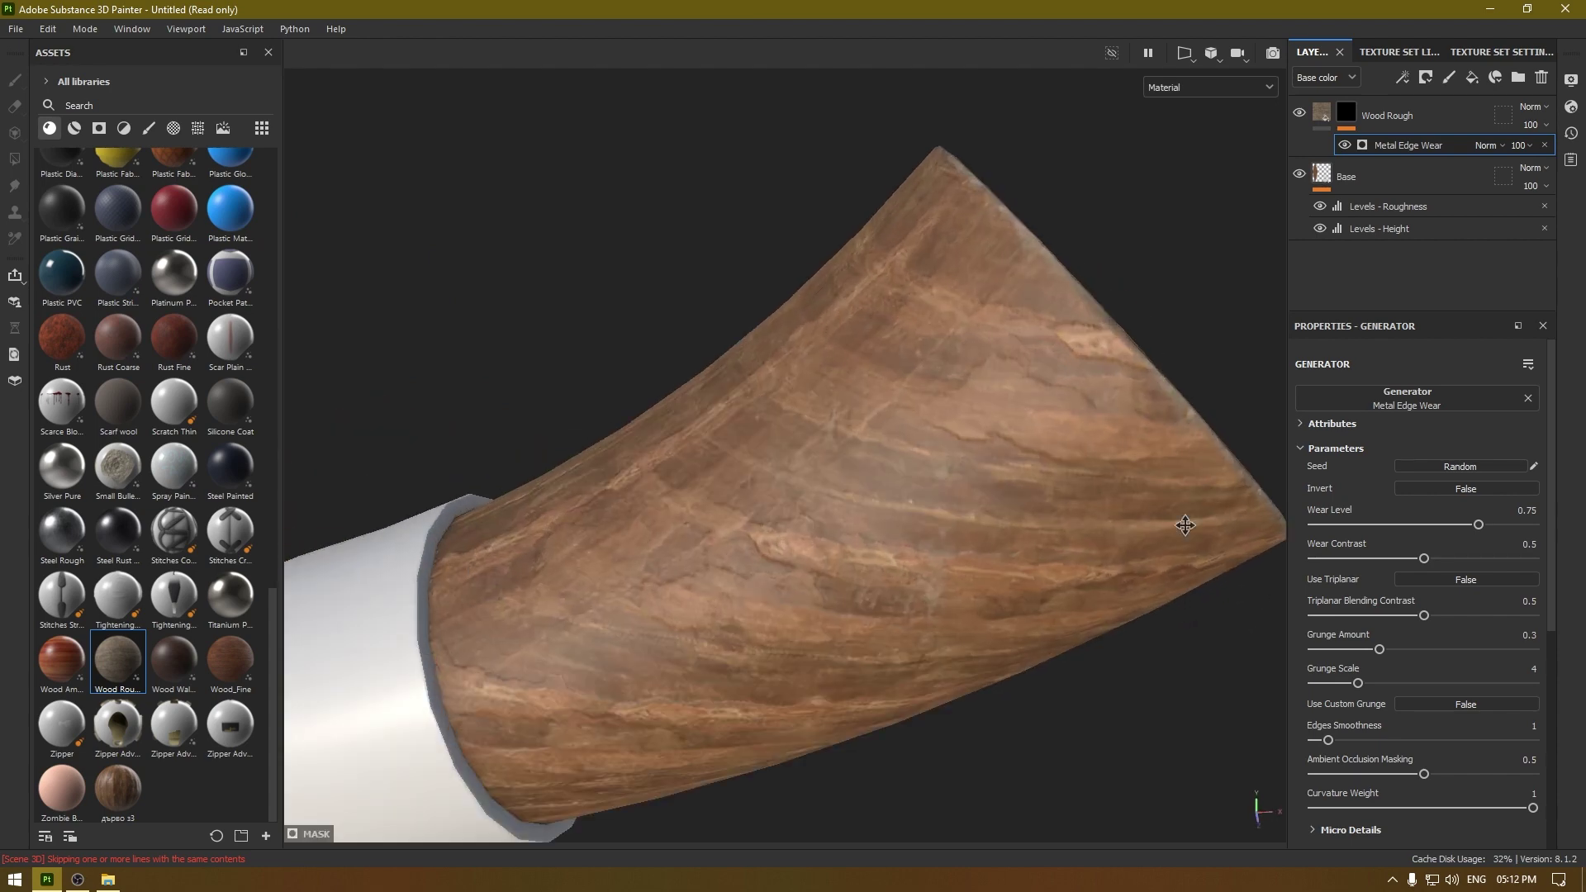
left_click_drag(1200, 471, 1111, 557, "alt")
left_click(1448, 578)
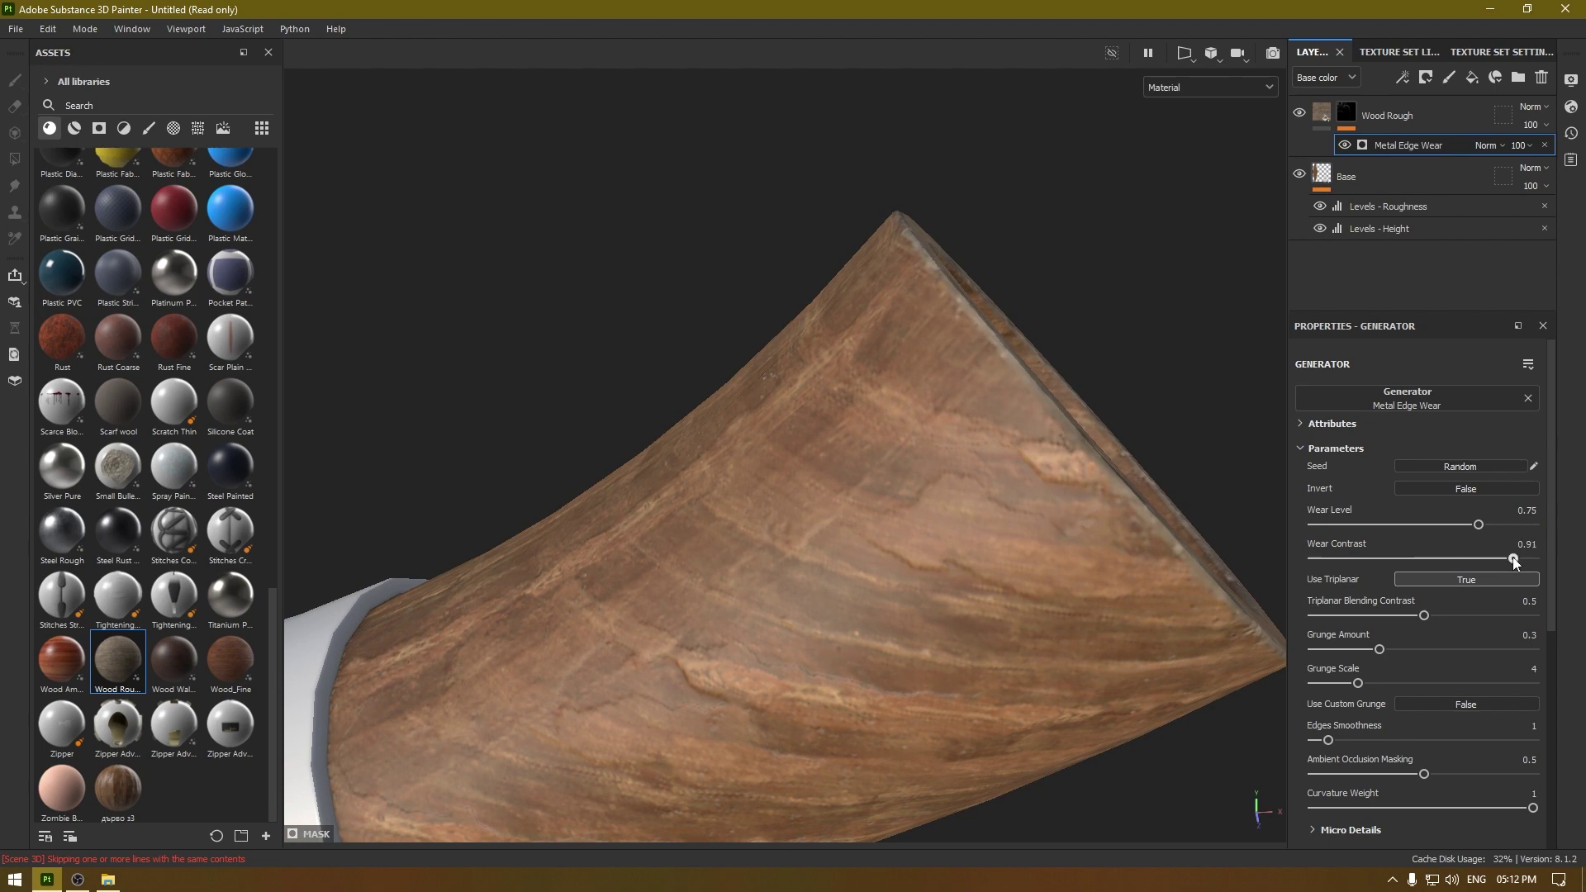
left_click_drag(1481, 528, 1499, 531)
scroll(951, 579, "down", 2)
left_click_drag(712, 375, 876, 239, "alt")
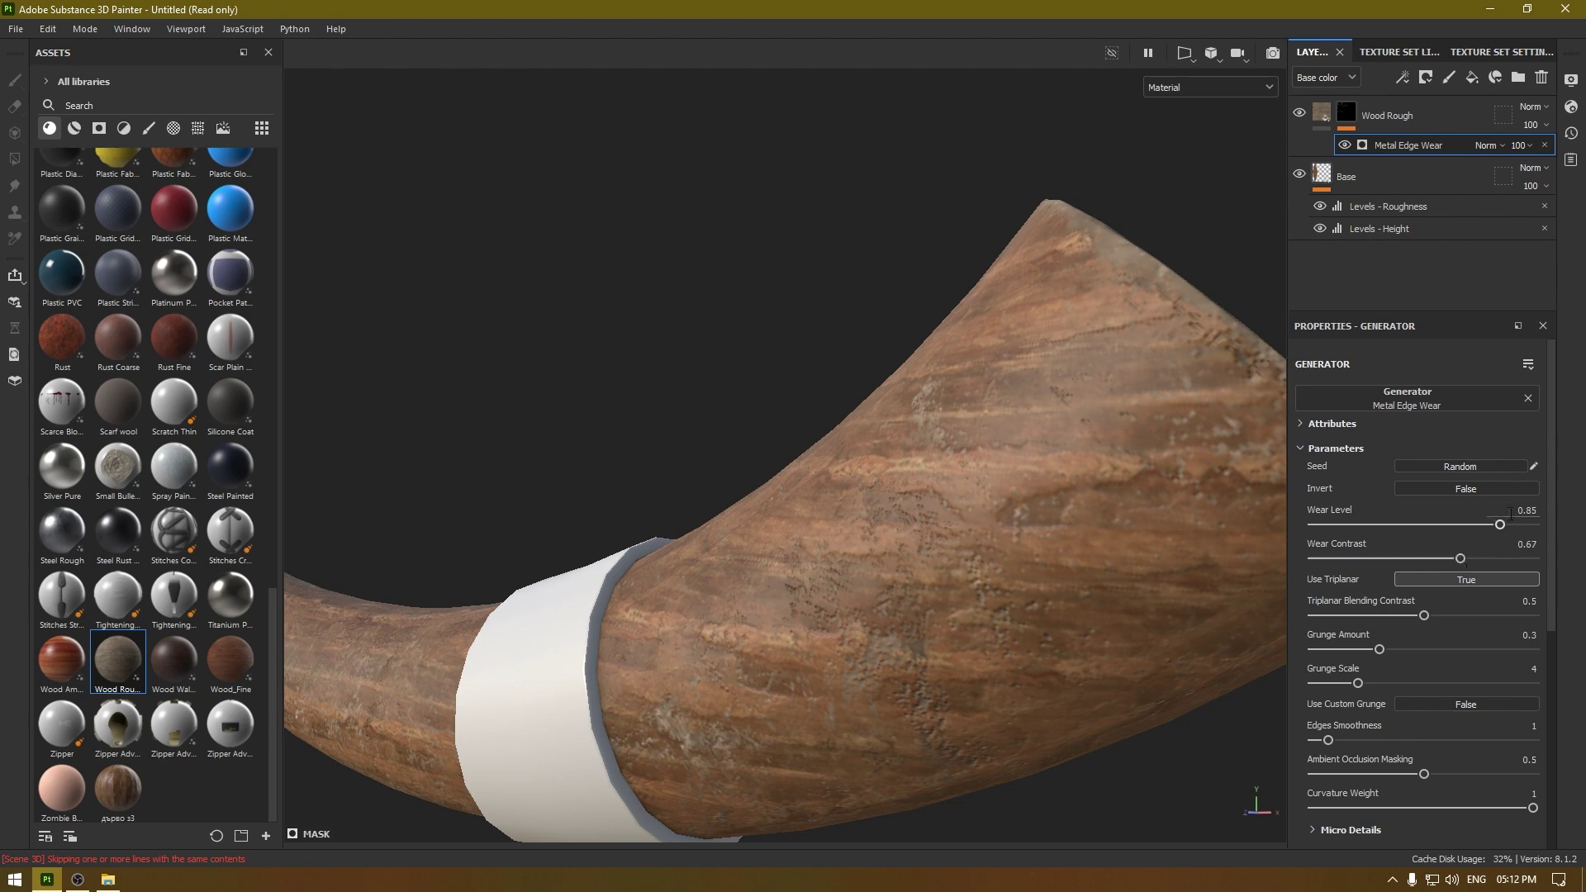
left_click_drag(1499, 523, 1496, 524)
left_click_drag(1190, 653, 1152, 584, "alt")
Step: Set the Wood Rough fill layer's UV rotation to 90
scroll(1033, 504, "down", 3)
mouse_move(860, 382)
left_mouse_down("alt")
mouse_move(769, 380)
mouse_move(860, 383)
left_mouse_up("alt")
left_click_drag(734, 387, 1261, 275, "alt")
left_click_drag(933, 314, 1091, 543, "alt")
scroll(1408, 515, "up", 5)
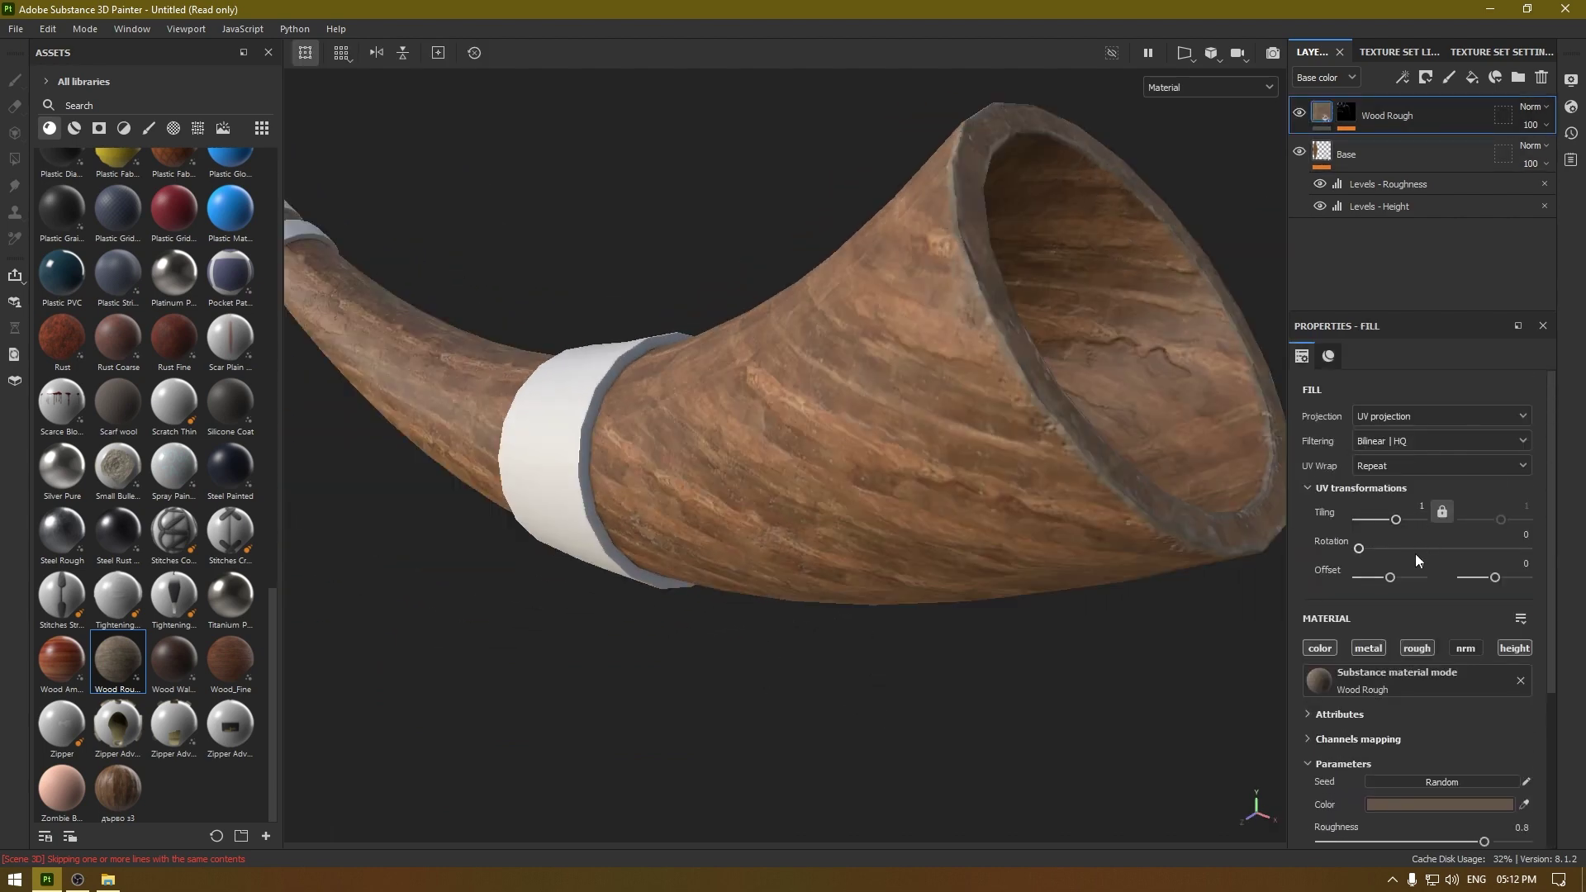
left_click_drag(1360, 552, 1401, 550)
left_click(1516, 535)
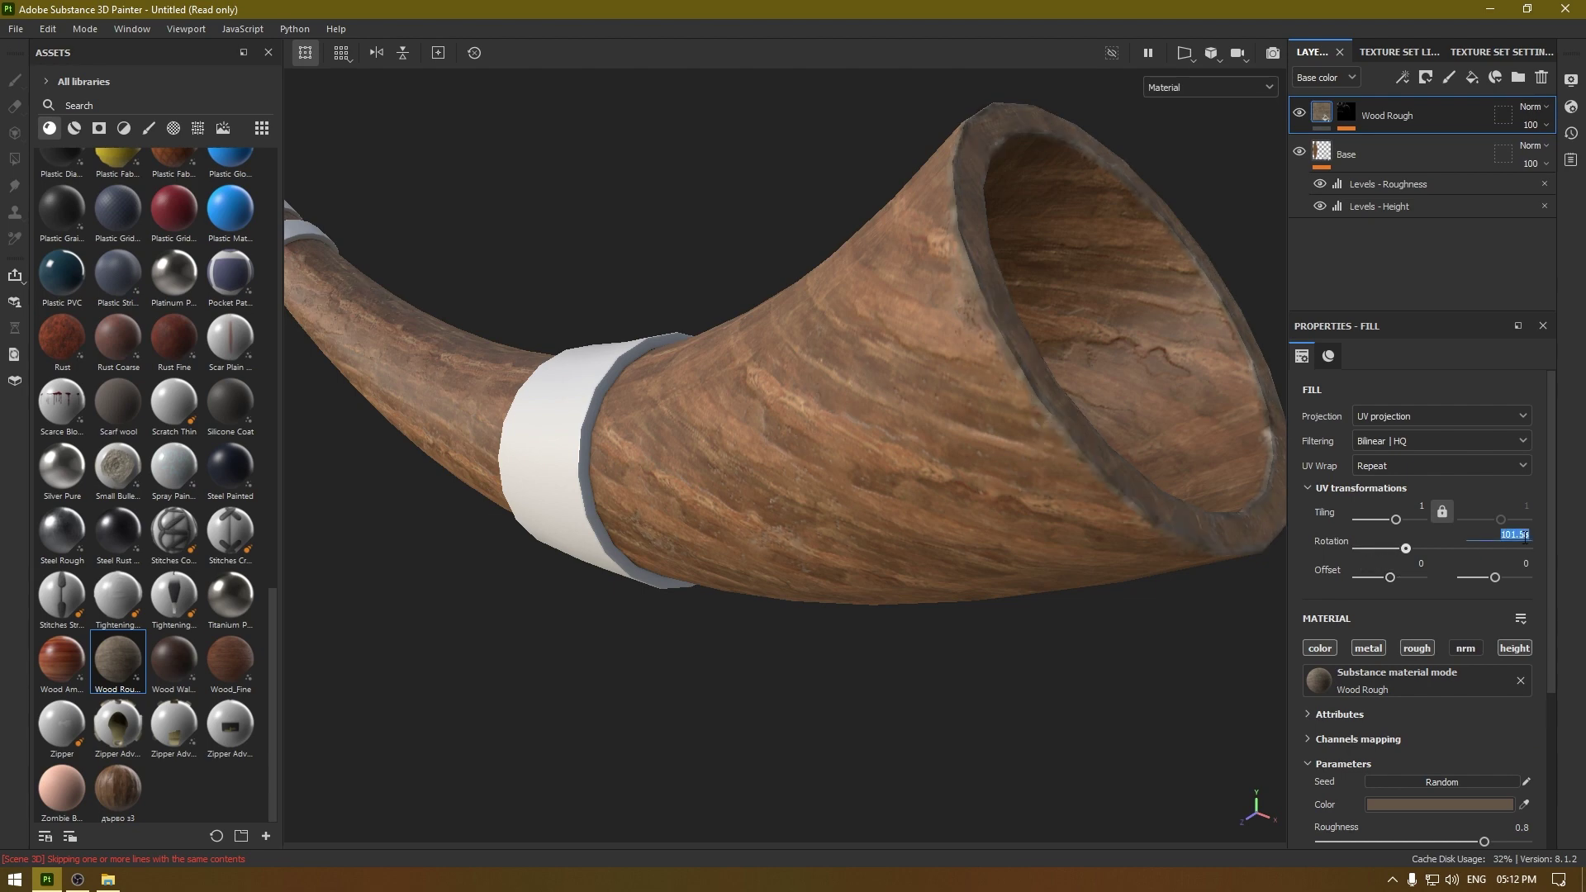
type("90")
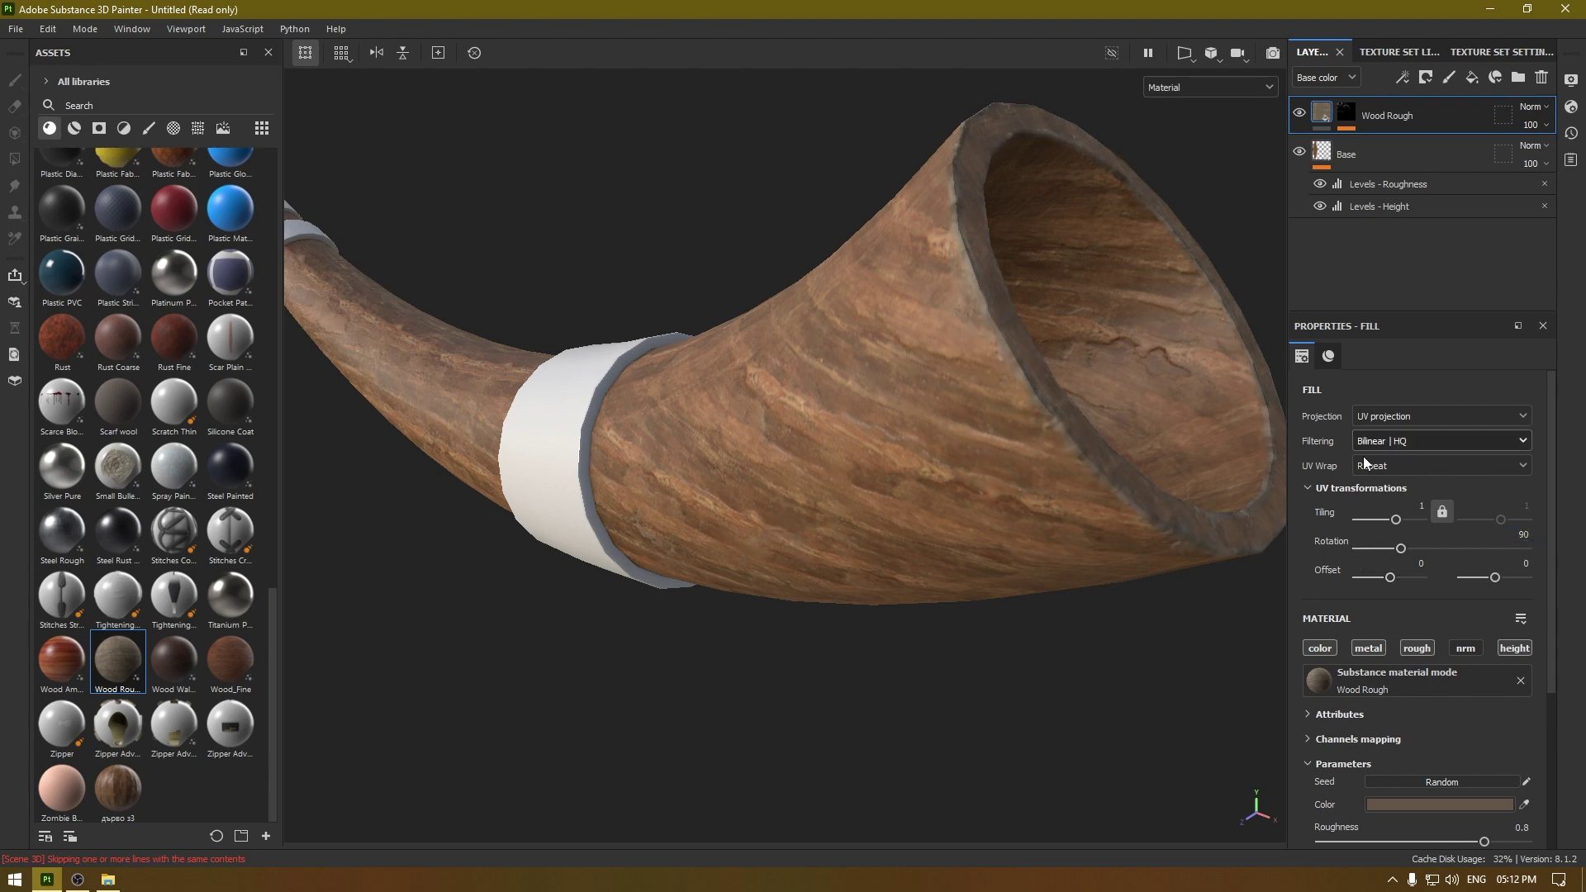
Step: Try a tiling of 3 on the Wood Rough layer and settle on a tiling of 2
left_click_drag(1052, 620, 1091, 608, "alt")
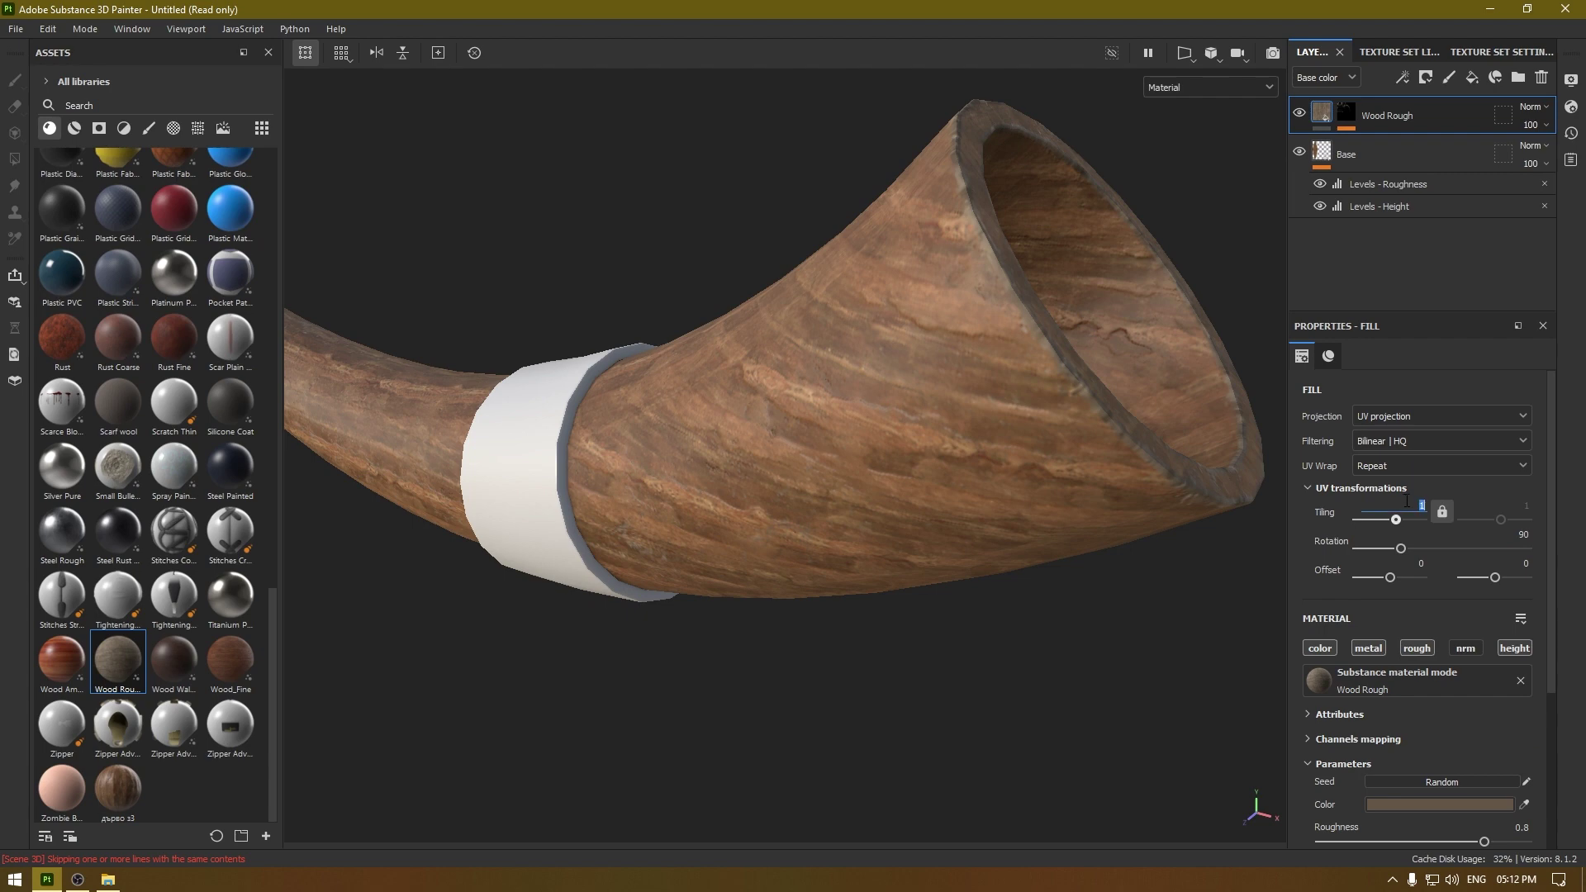
type("3")
key("Return")
left_click_drag(709, 438, 687, 424, "alt")
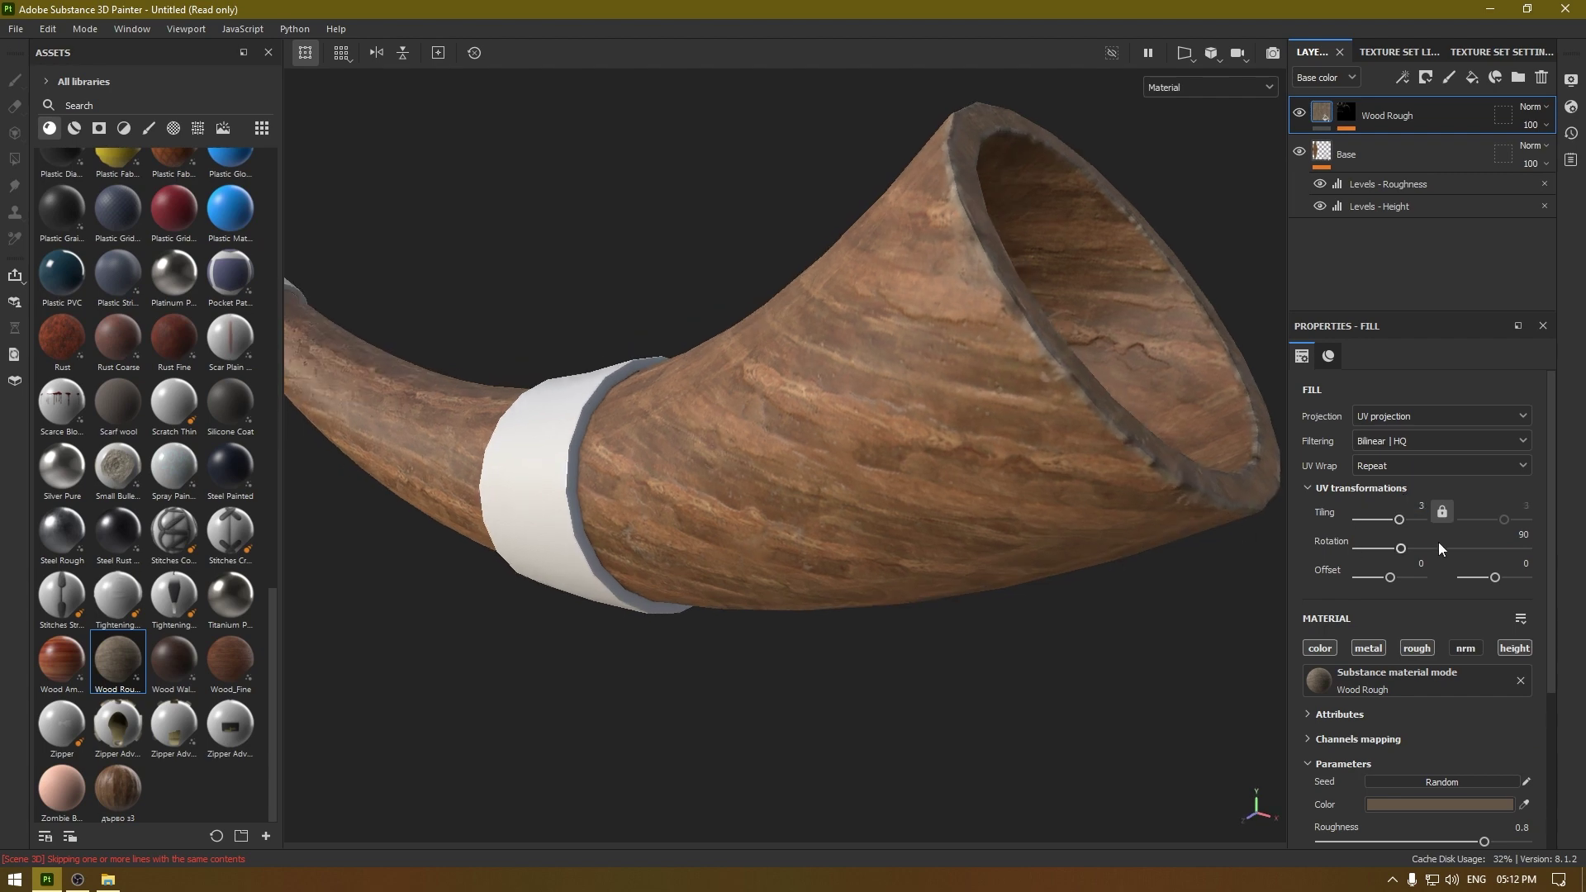
type("2")
key("Return")
Step: Examine the worn wood on the horn's body and rim from several angles, along with the Metal Edge Wear settings
left_click_drag(1016, 512, 743, 506, "alt")
mouse_move(744, 506)
right_mouse_down("alt")
mouse_move(816, 510)
mouse_move(744, 507)
right_mouse_up("alt")
left_click_drag(744, 508, 1190, 336, "alt")
right_click_drag(1189, 336, 1307, 222, "alt")
mouse_move(1307, 222)
left_mouse_down("alt")
mouse_move(1284, 181)
mouse_move(1276, 218)
left_mouse_up("alt")
right_click_drag(1276, 218, 1310, 339, "alt")
left_click_drag(1310, 339, 1298, 327, "alt")
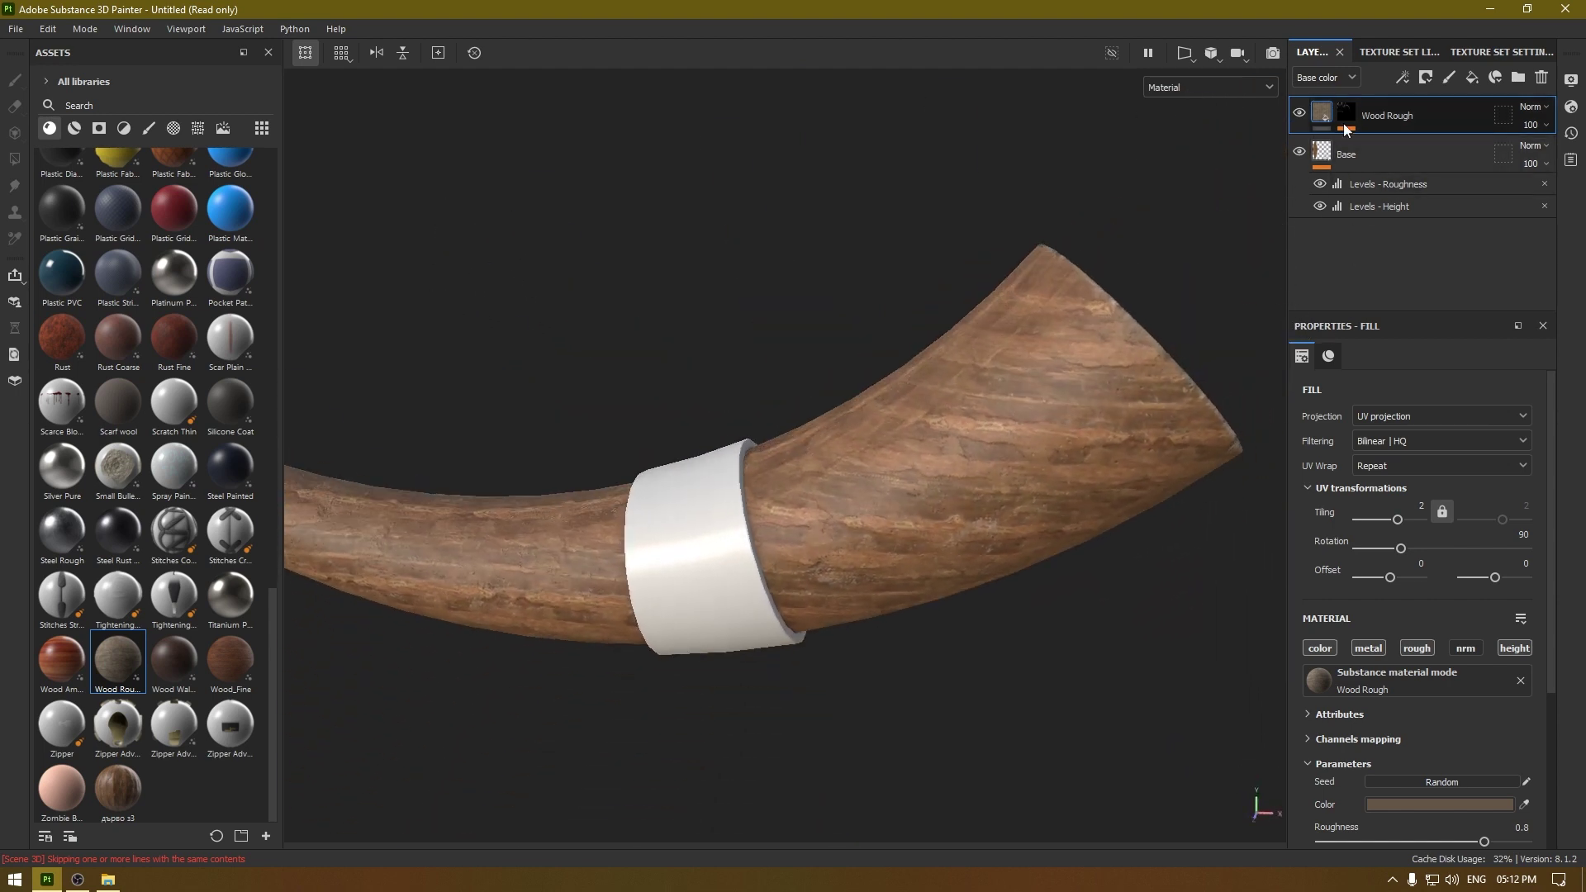
left_click(1345, 116)
left_click(1408, 149)
middle_click_drag(921, 494, 1123, 488, "alt")
right_click_drag(1123, 488, 780, 481, "alt")
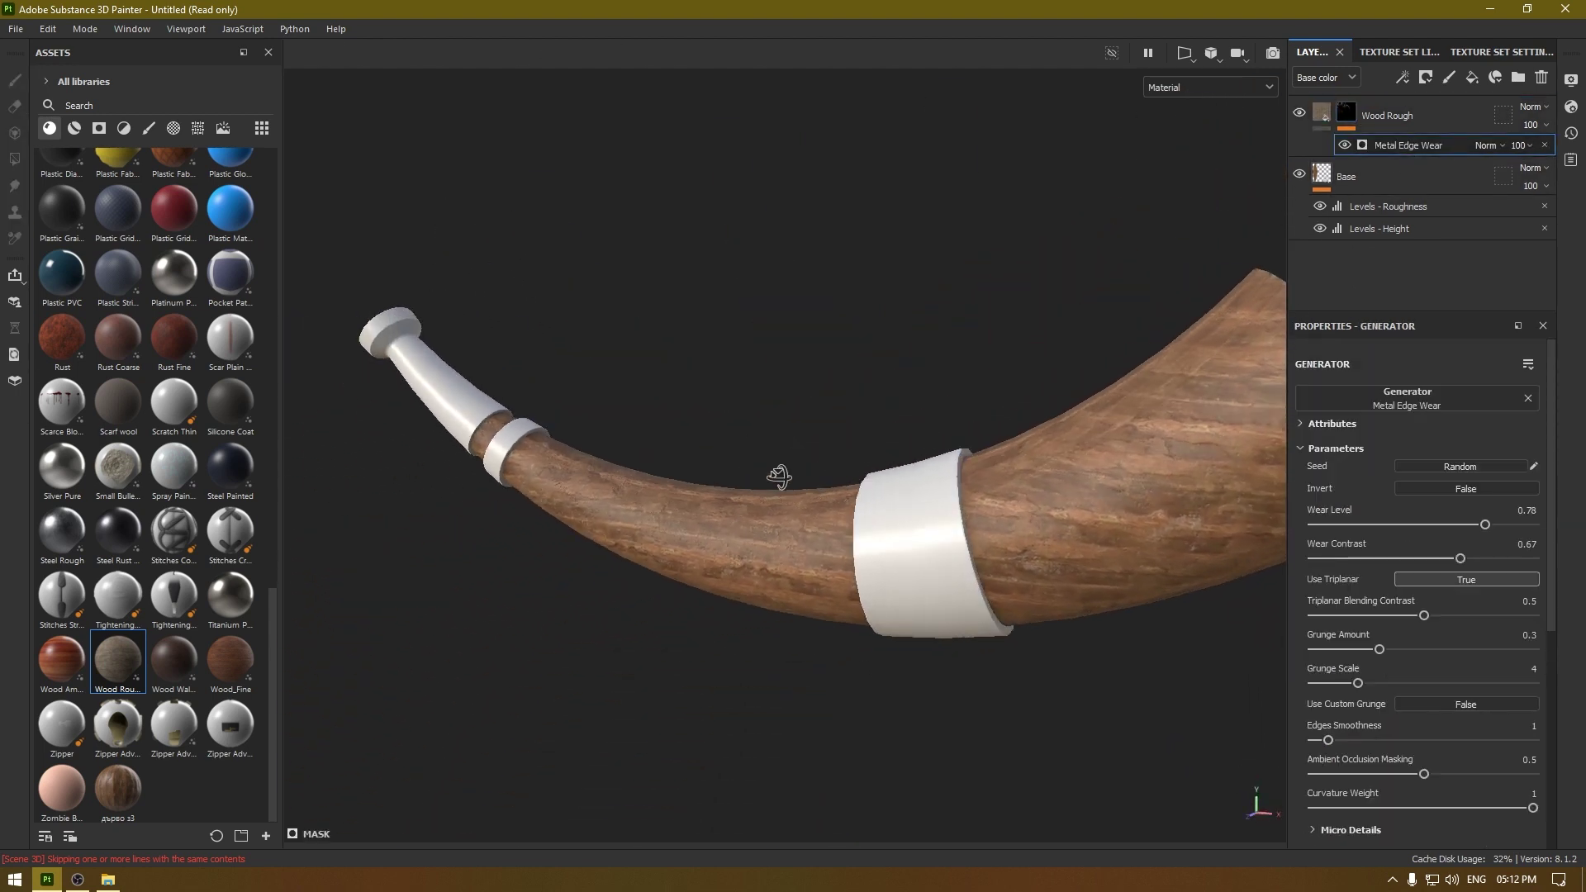
middle_click_drag(829, 554, 691, 631, "alt")
mouse_move(834, 438)
left_mouse_down("alt")
mouse_move(748, 435)
mouse_move(1027, 400)
mouse_move(859, 422)
left_mouse_up("alt")
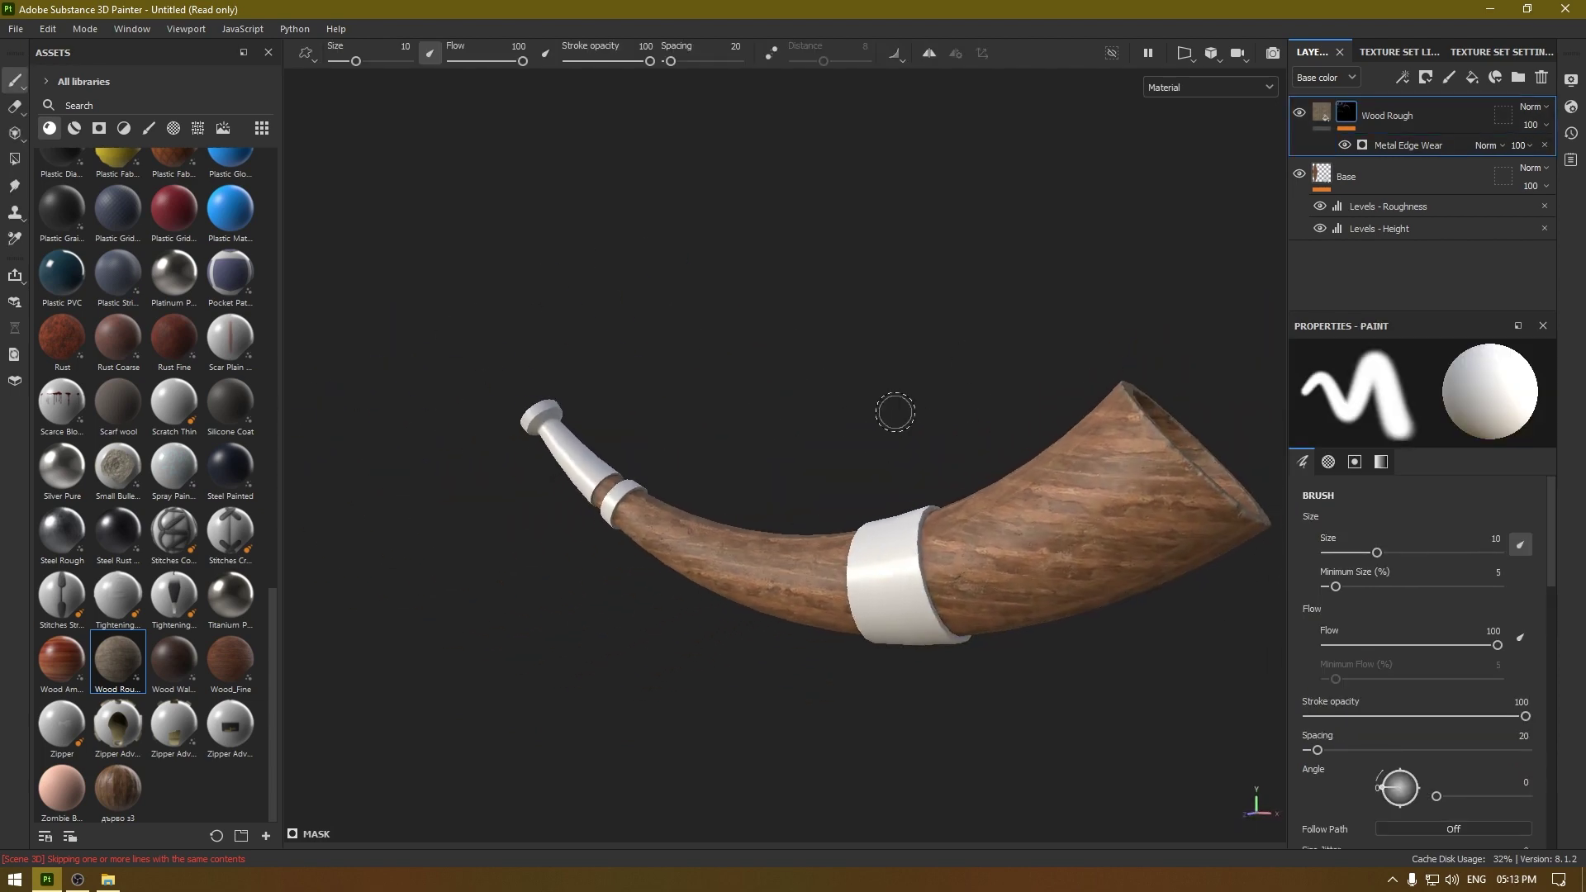
right_click_drag(895, 421, 924, 464, "alt")
Step: Switch to the Horn_Metal texture set and delete its existing layer
left_click(1378, 52)
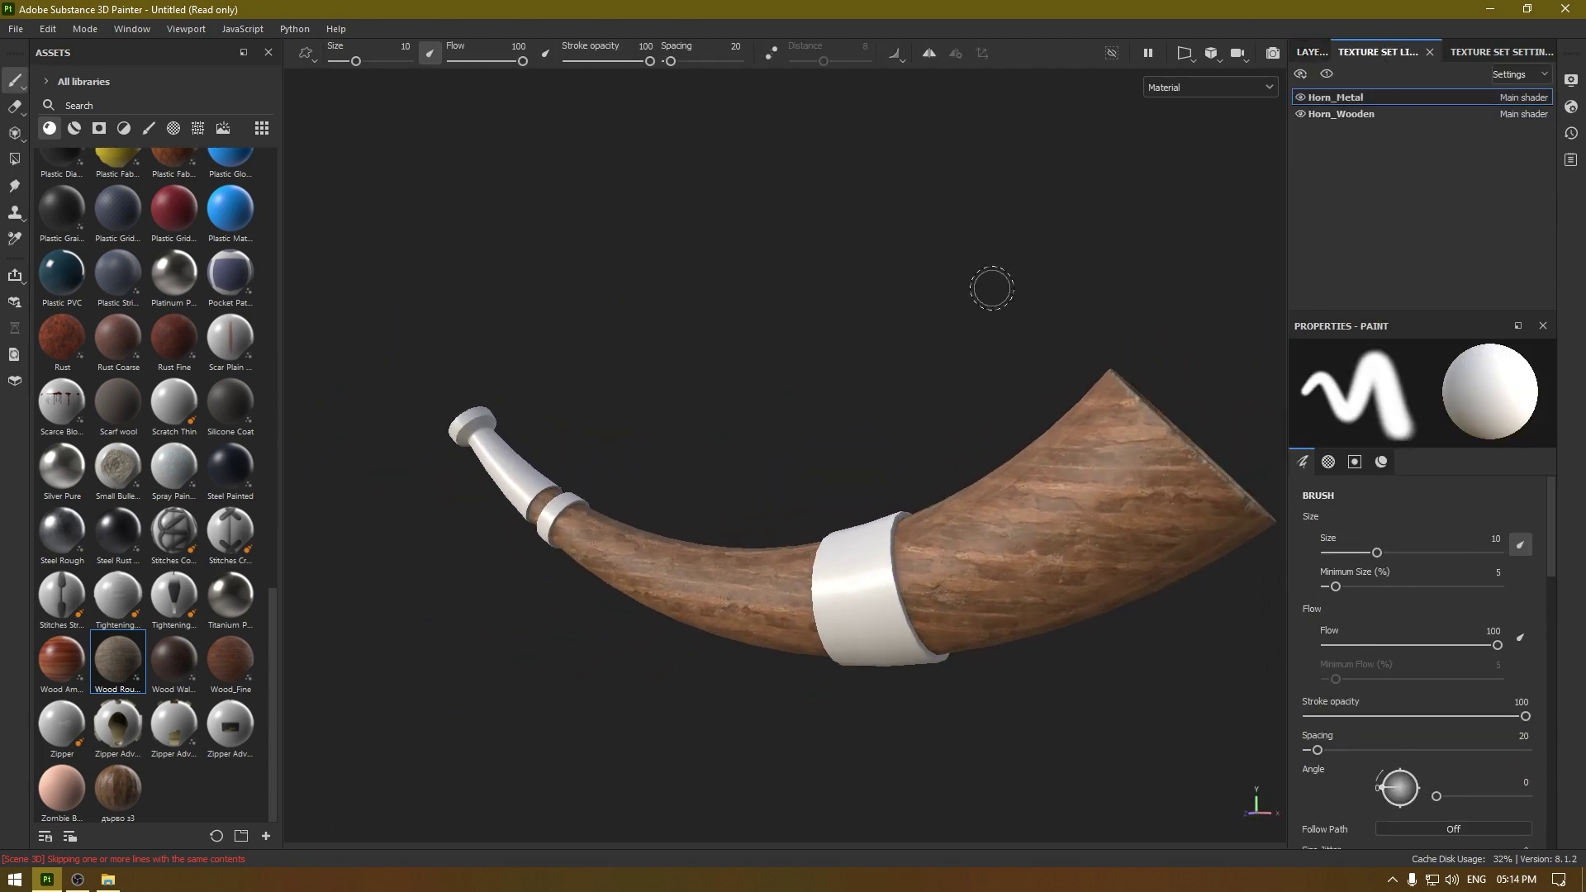
left_click(1312, 51)
left_click(1542, 78)
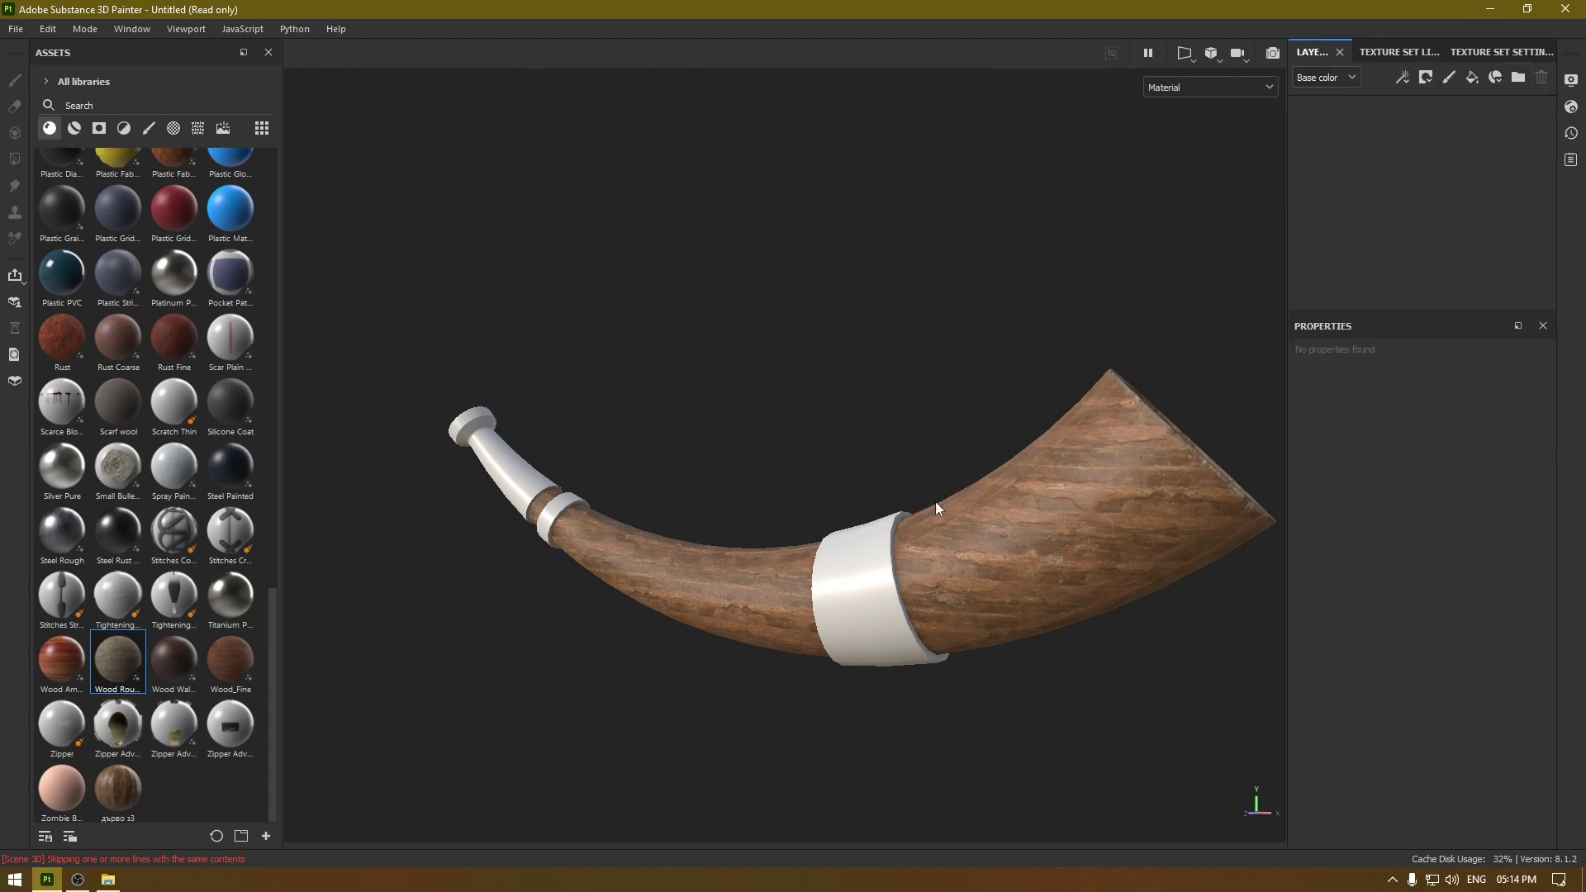
Step: Find the Iron Old smart material and add it to the Horn_Metal layer stack
scroll(110, 454, "up", 10)
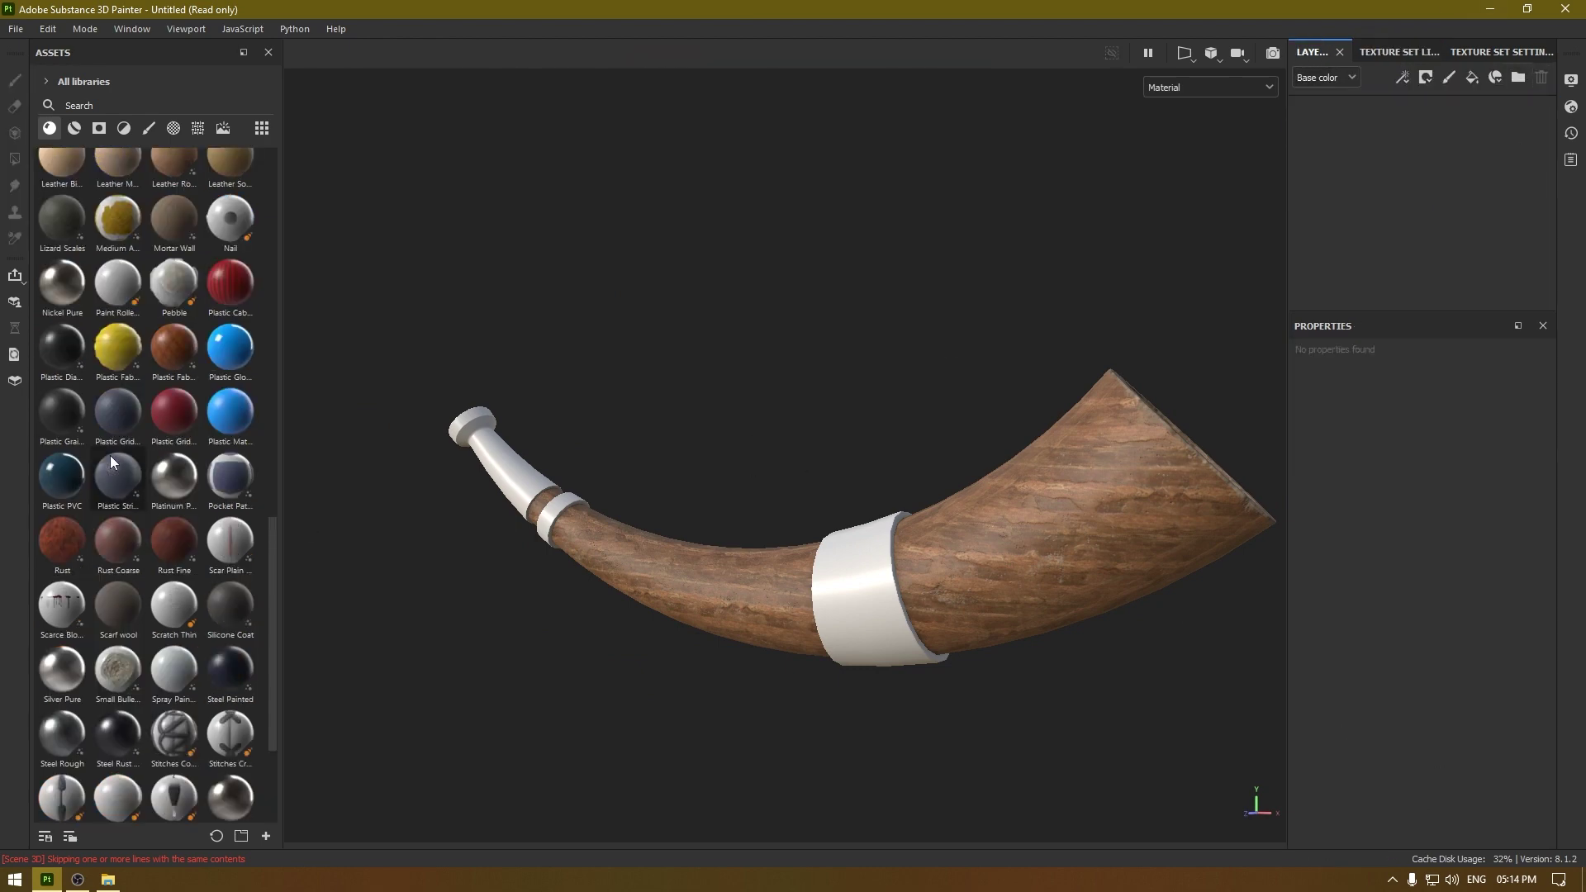
left_click(74, 128)
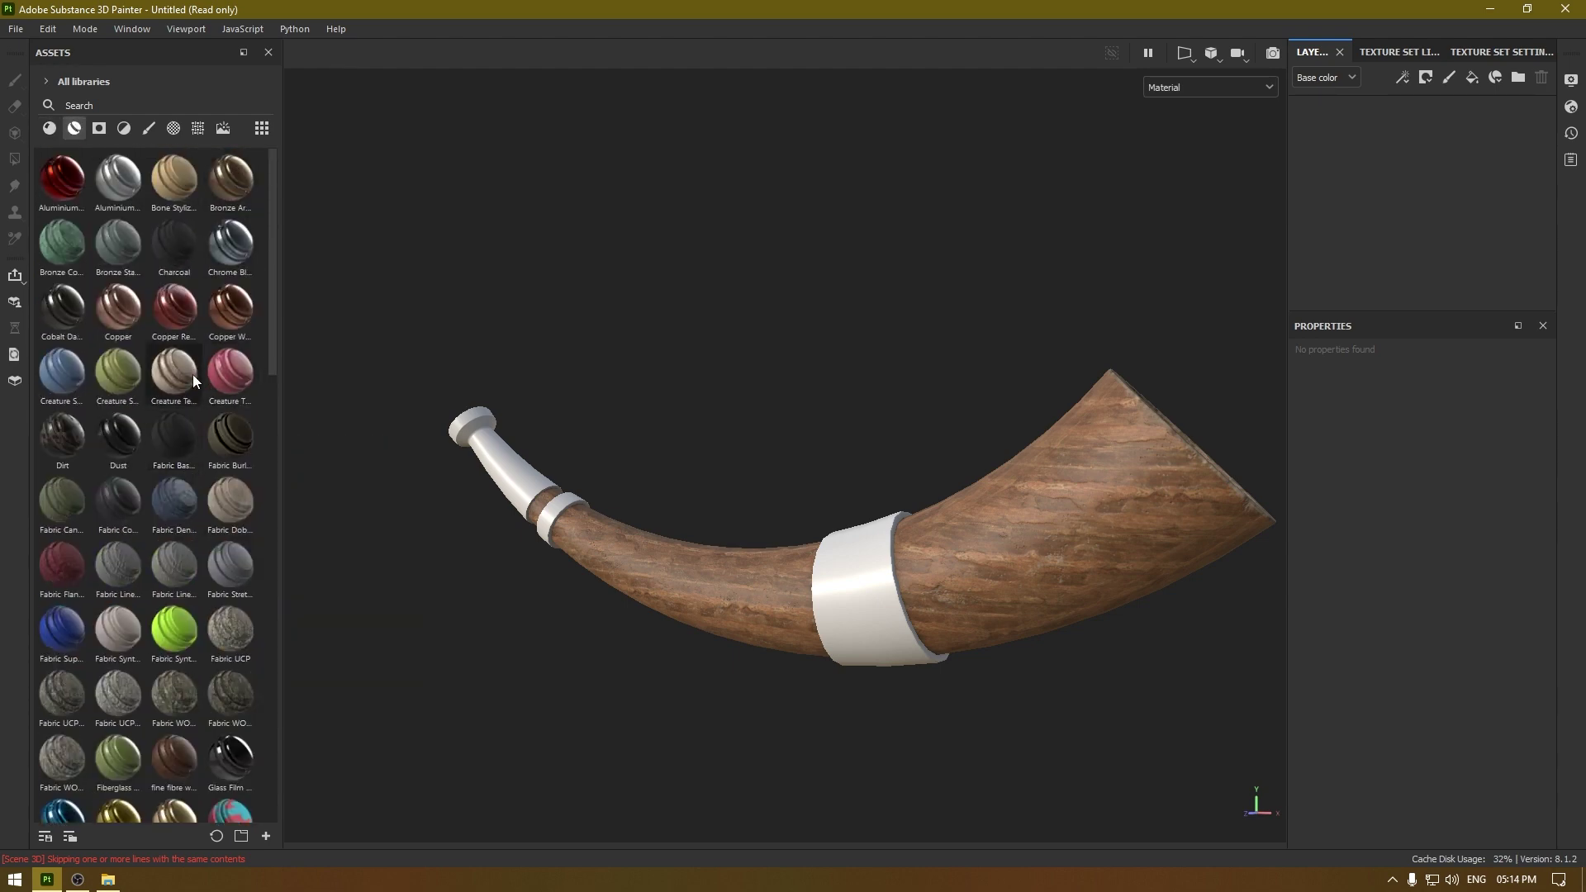
scroll(198, 397, "down", 5)
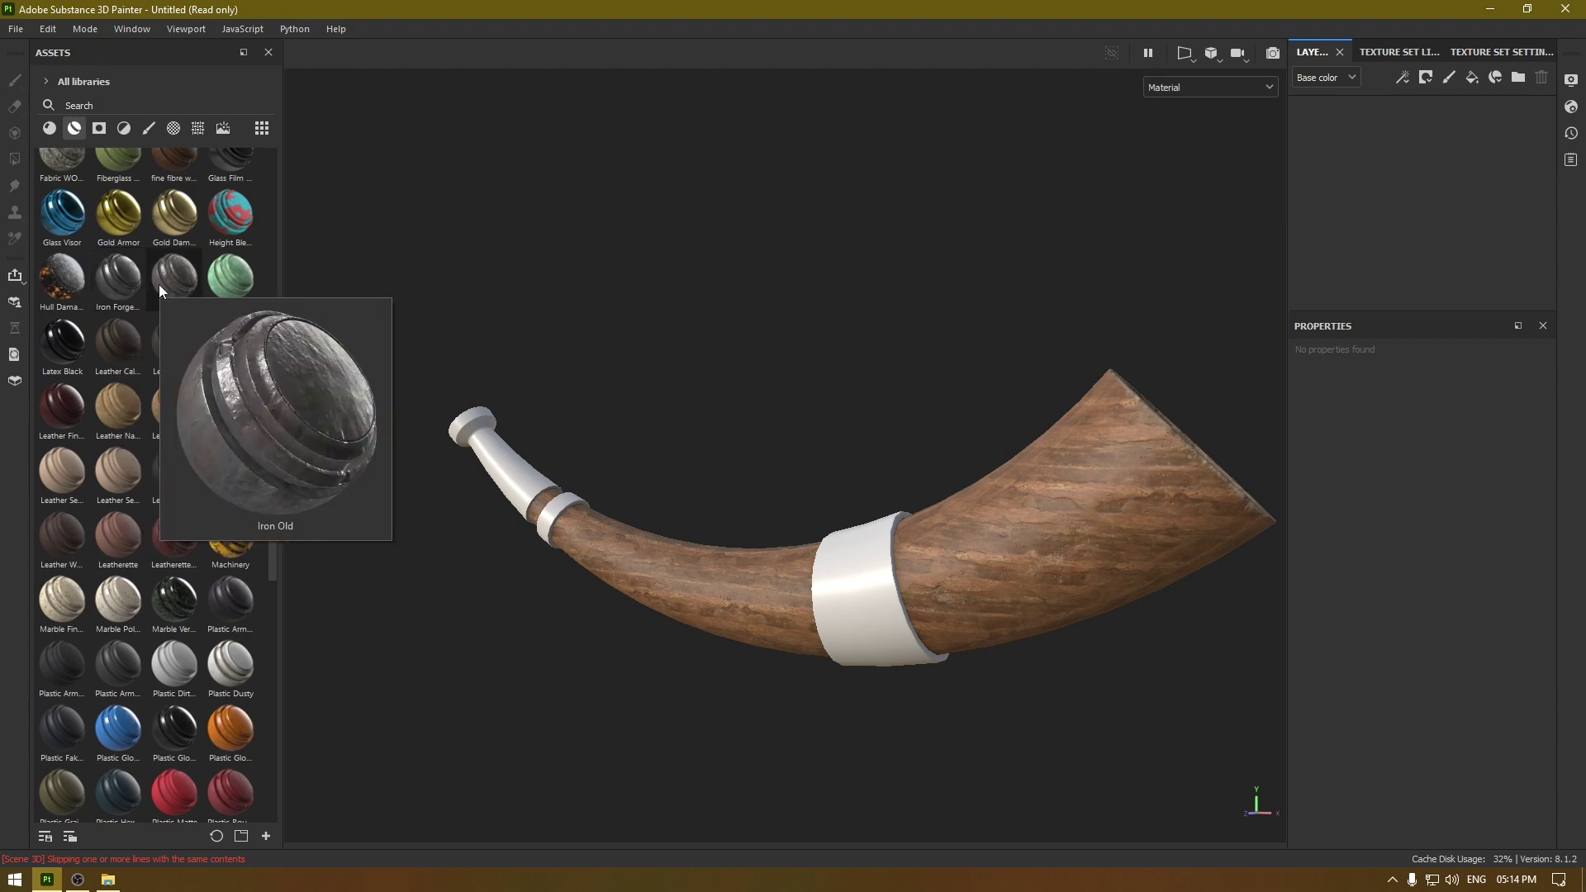
left_click_drag(158, 284, 1406, 251)
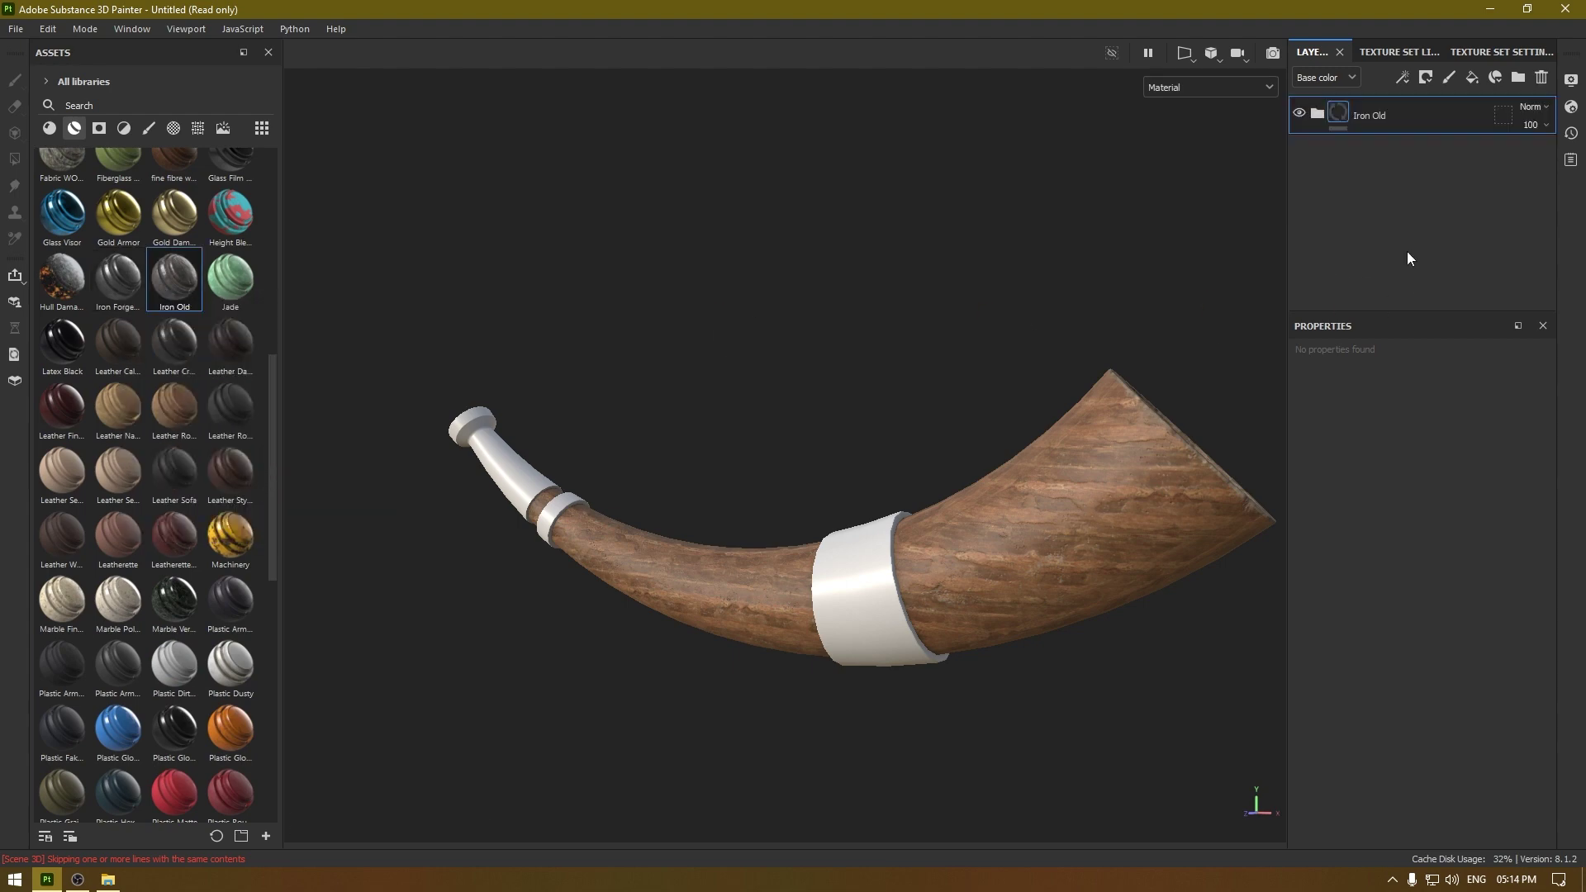
Step: Set the Luminosity to 0.37 and the Contrast to 0.32 on the Iron layer inside the Iron Old folder
left_click_drag(1116, 546, 1084, 638, "alt")
left_click(1319, 115)
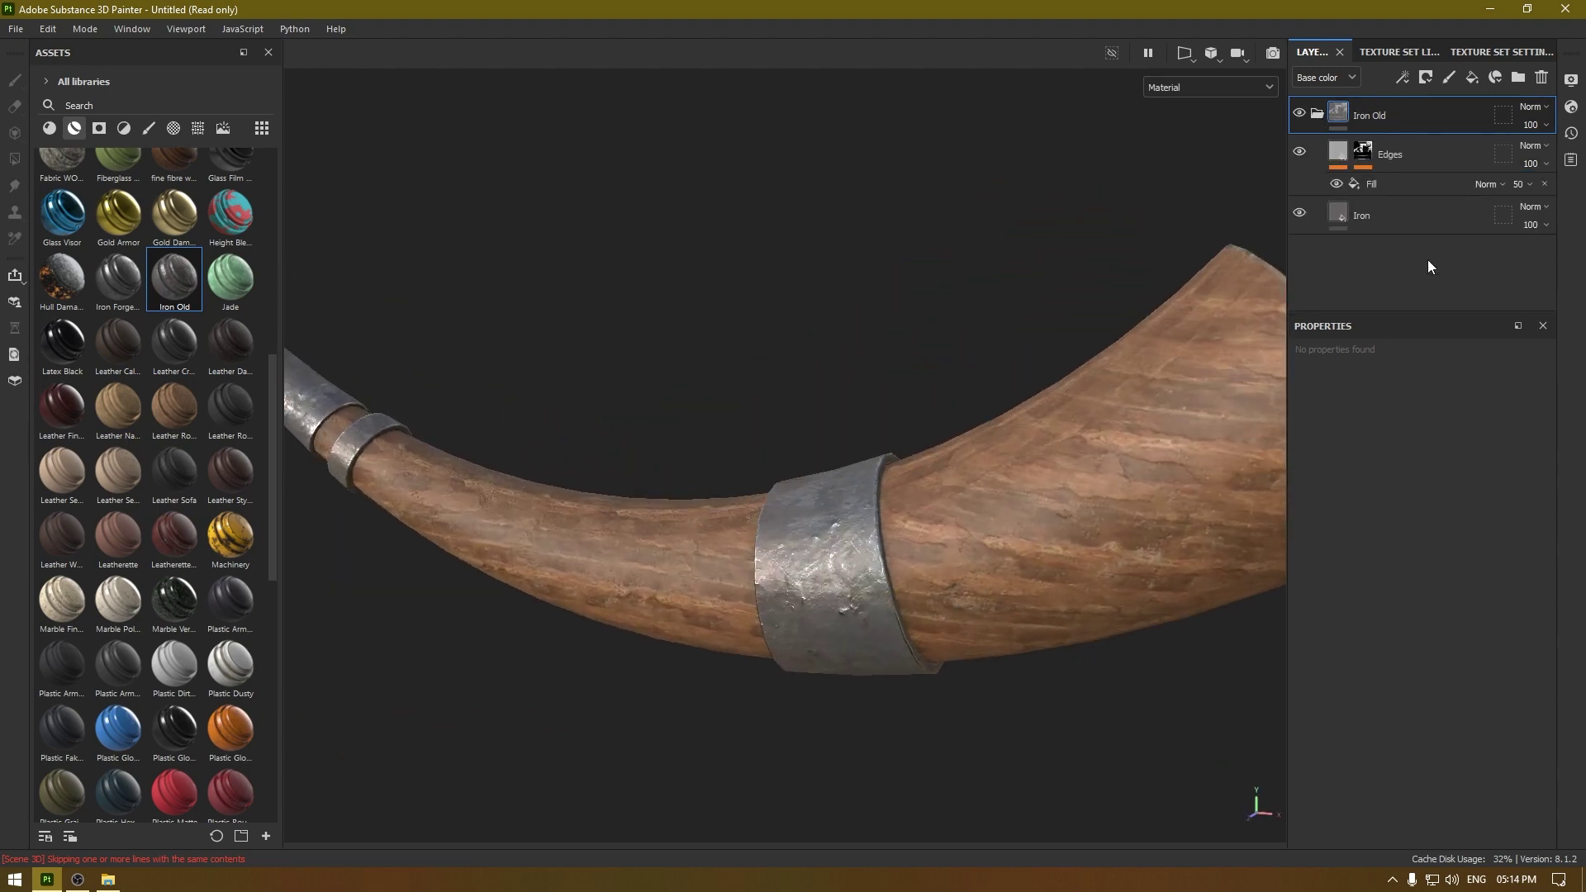
left_click(1376, 225)
scroll(1454, 653, "down", 3)
scroll(1454, 653, "down", 1)
left_click(1340, 585)
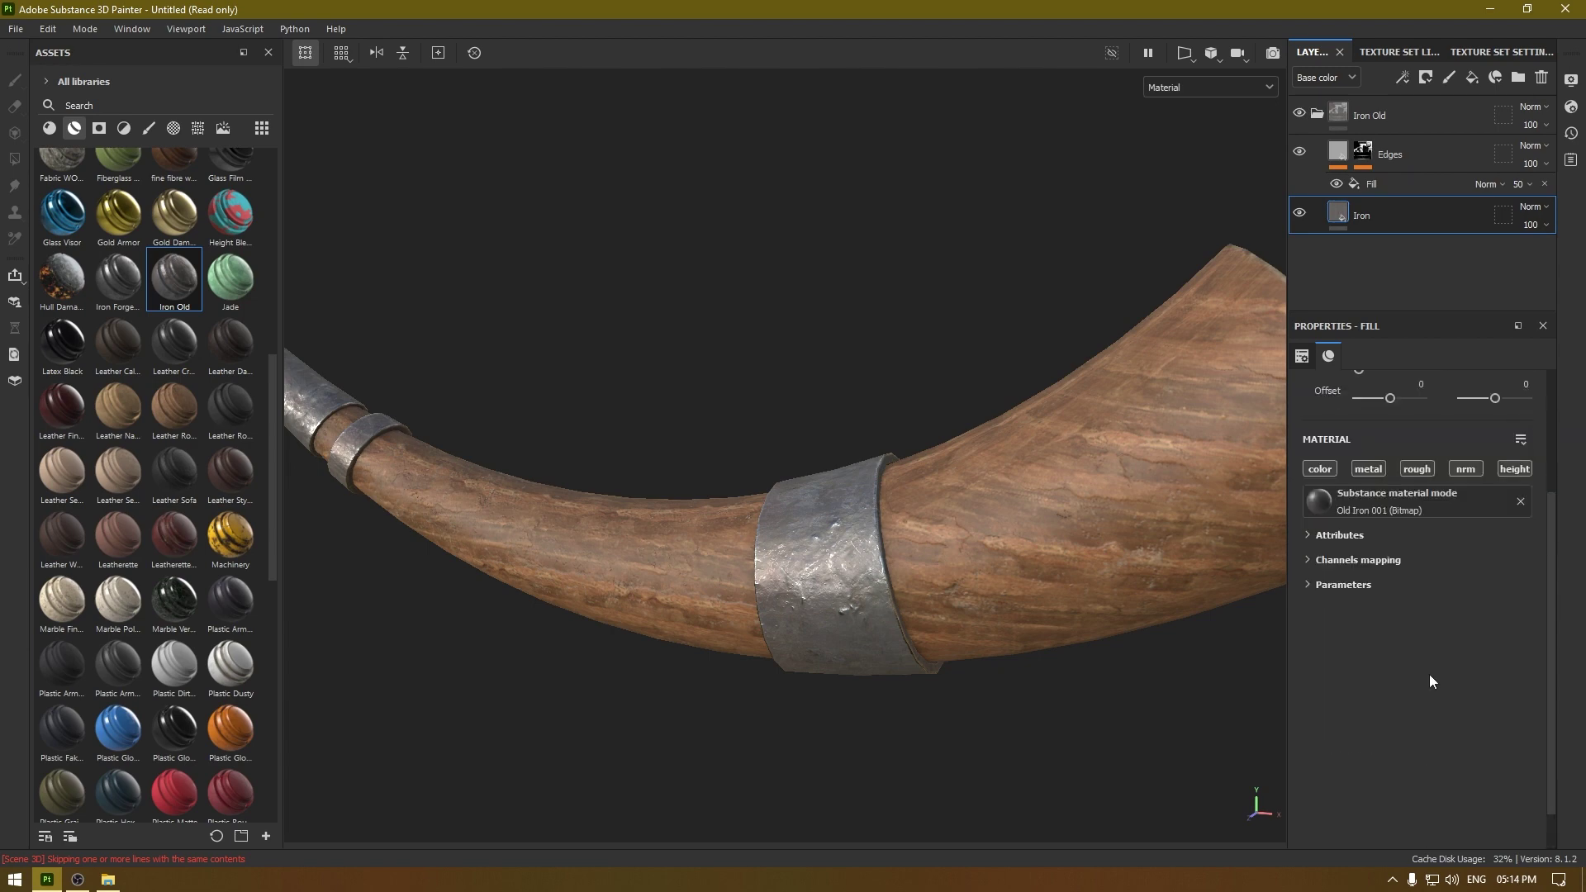
left_click(1360, 587)
scroll(1478, 512, "down", 1)
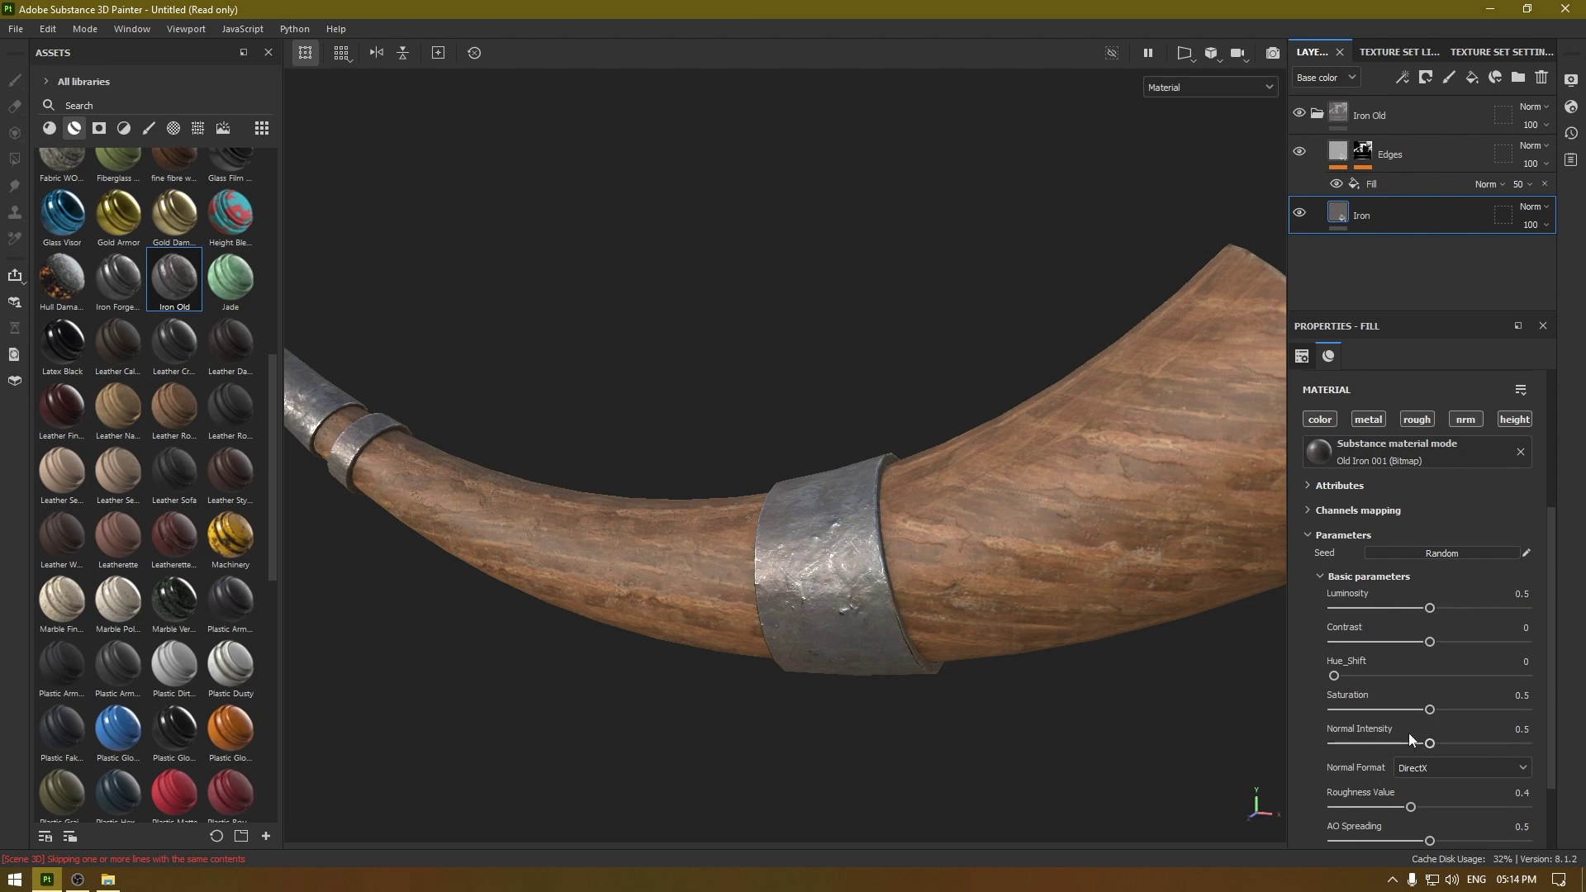
mouse_move(1431, 607)
left_mouse_down()
mouse_move(1453, 608)
mouse_move(1425, 609)
left_mouse_up()
left_click(1450, 642)
left_click_drag(1451, 643, 1382, 676)
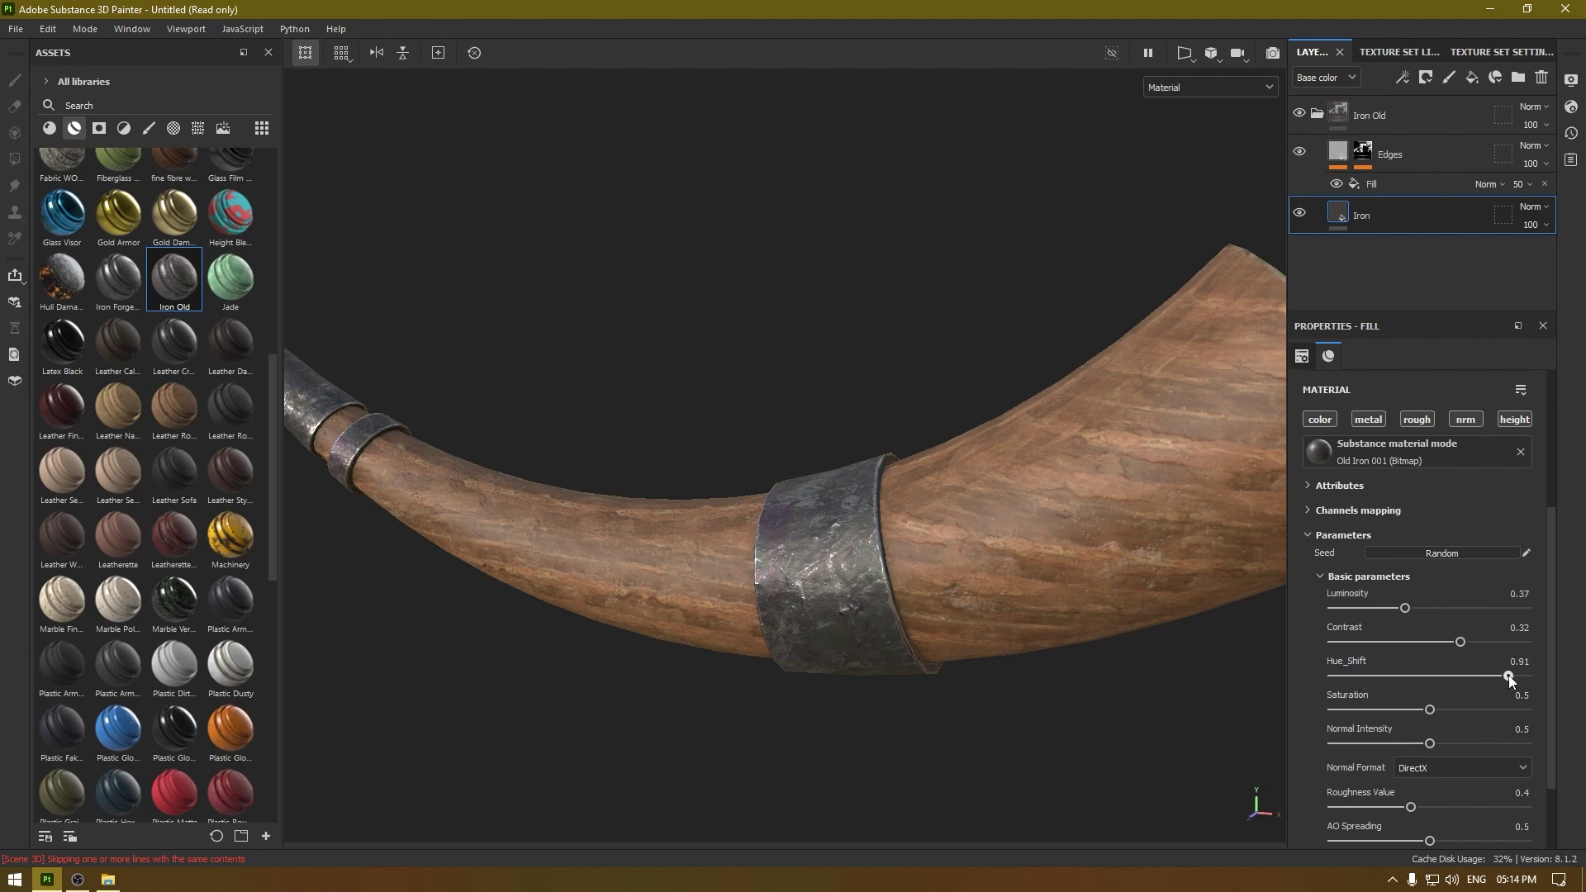
Step: Return the iron's Hue_Shift to 0, keep Saturation at 0.5 after testing it, and set Normal Intensity to 0.22
left_click_drag(1526, 676, 1226, 687)
left_click_drag(1429, 710, 1446, 713)
left_click_drag(1396, 746, 1375, 745)
Step: Add a new fill layer directly above the Iron layer inside the Iron Old folder
left_click_drag(908, 650, 1027, 455, "alt")
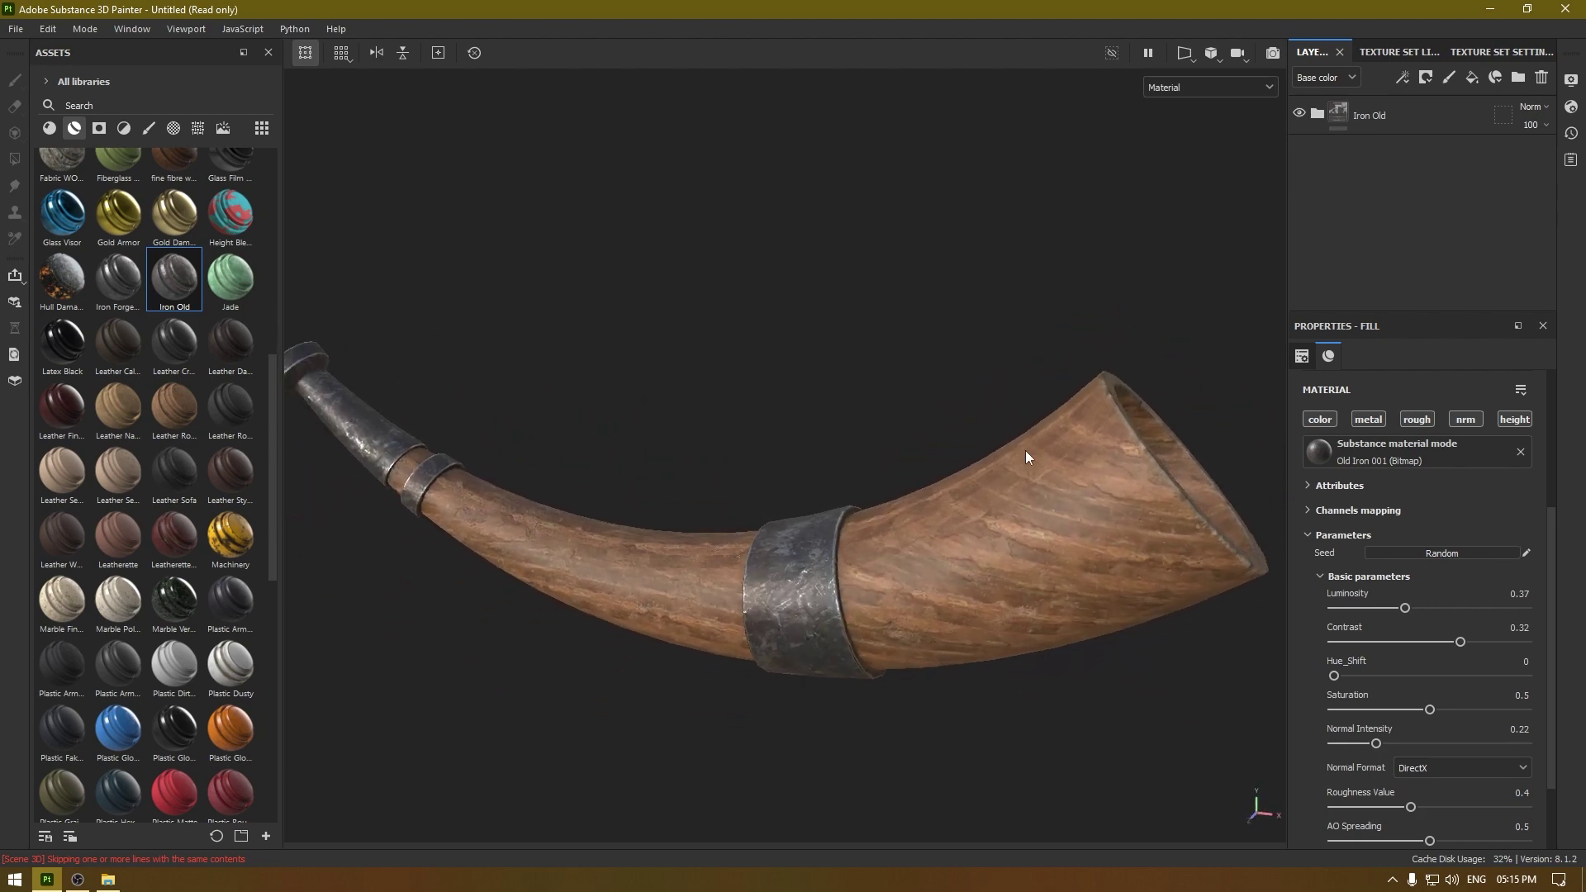
left_click(1389, 128)
left_click(1317, 113)
left_click(1391, 198)
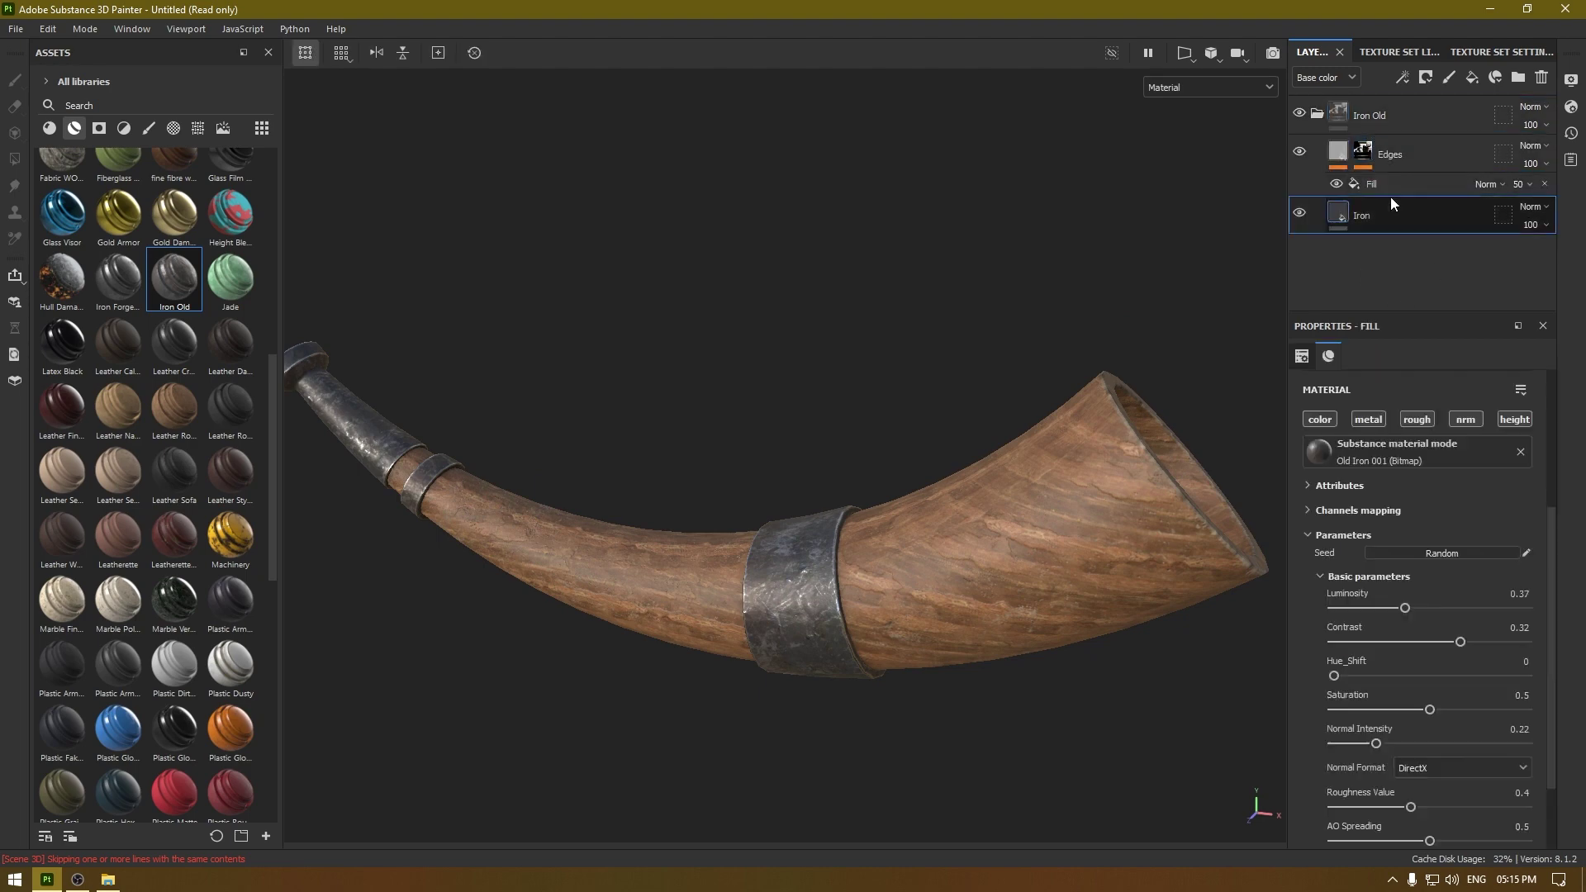
left_click(1471, 78)
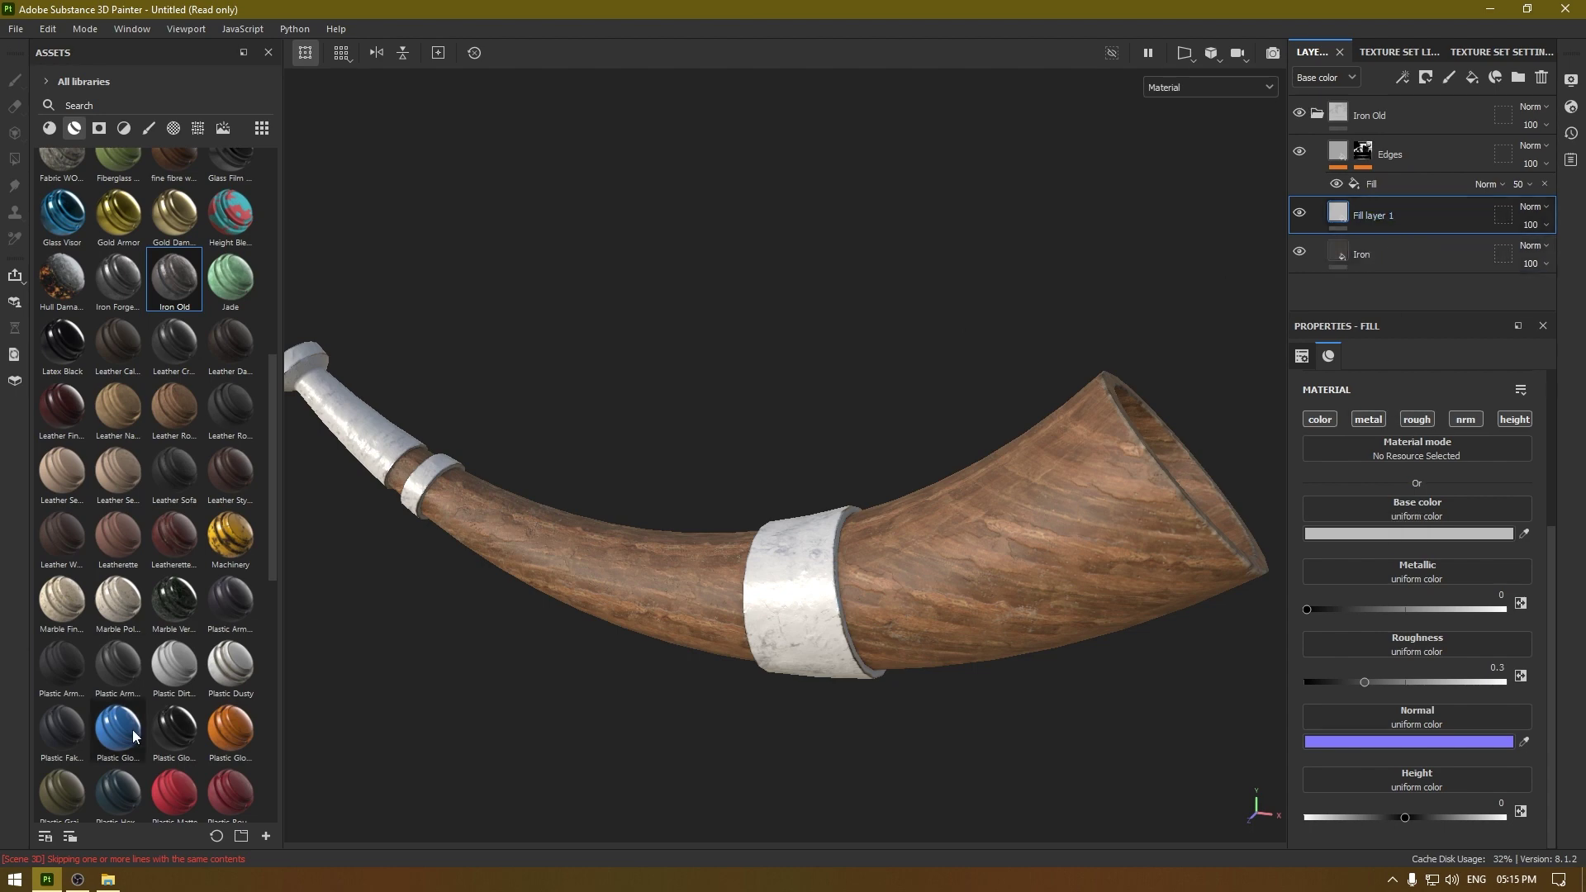
Step: Start a resource import and add the Detail_Alpha.psd file to it
left_click(266, 836)
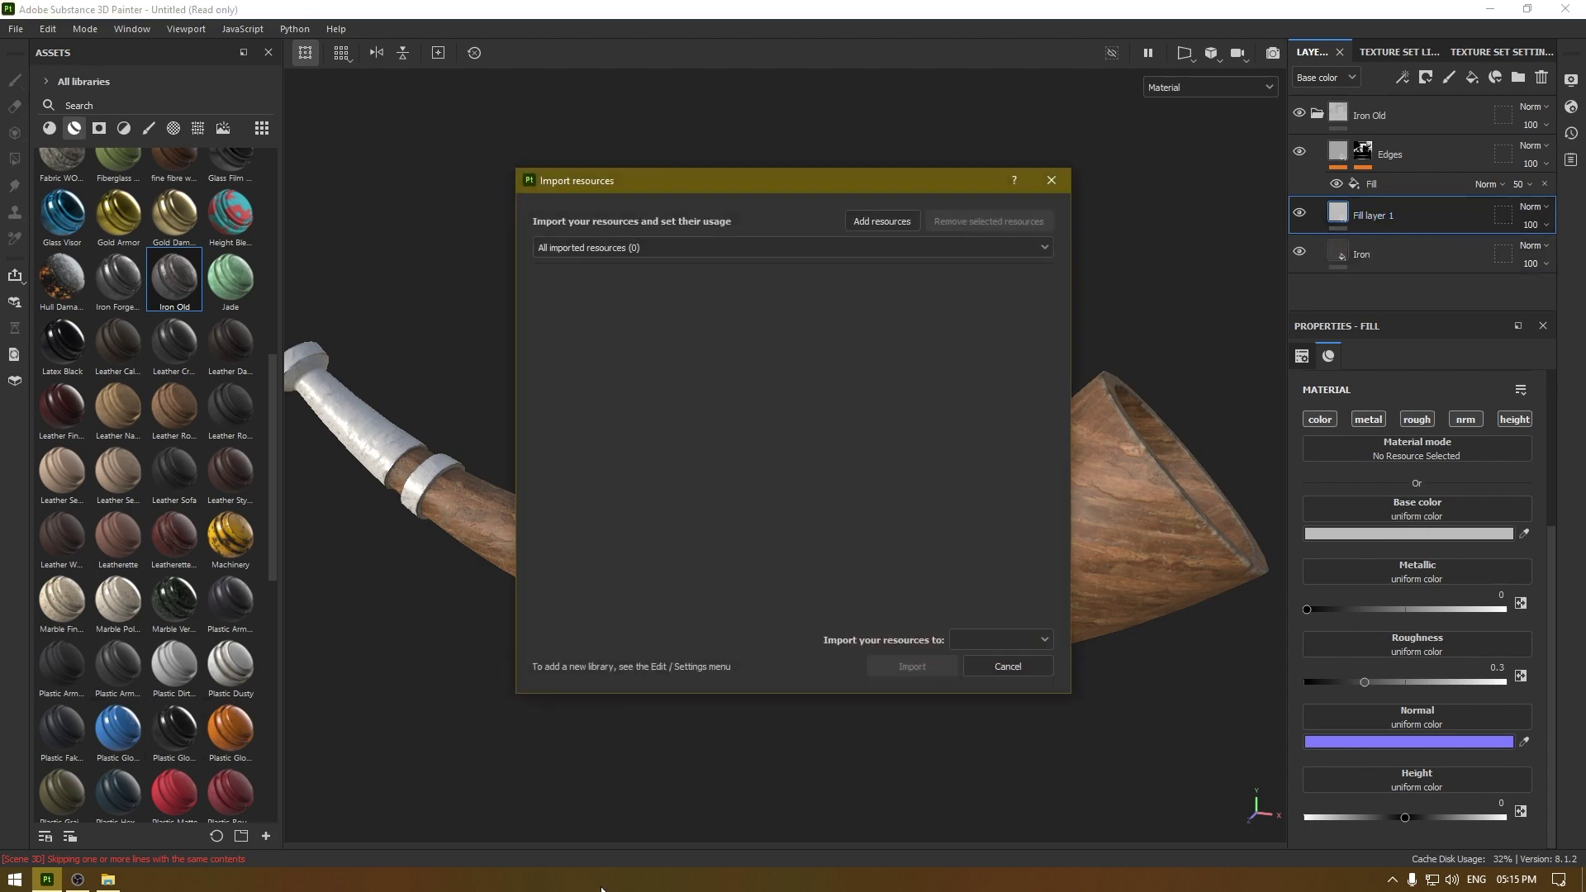
left_click(874, 227)
left_click(706, 355)
left_click(1172, 613)
Step: Define Detail_Alpha.psd as an alpha and import it into the current session
left_click(966, 641)
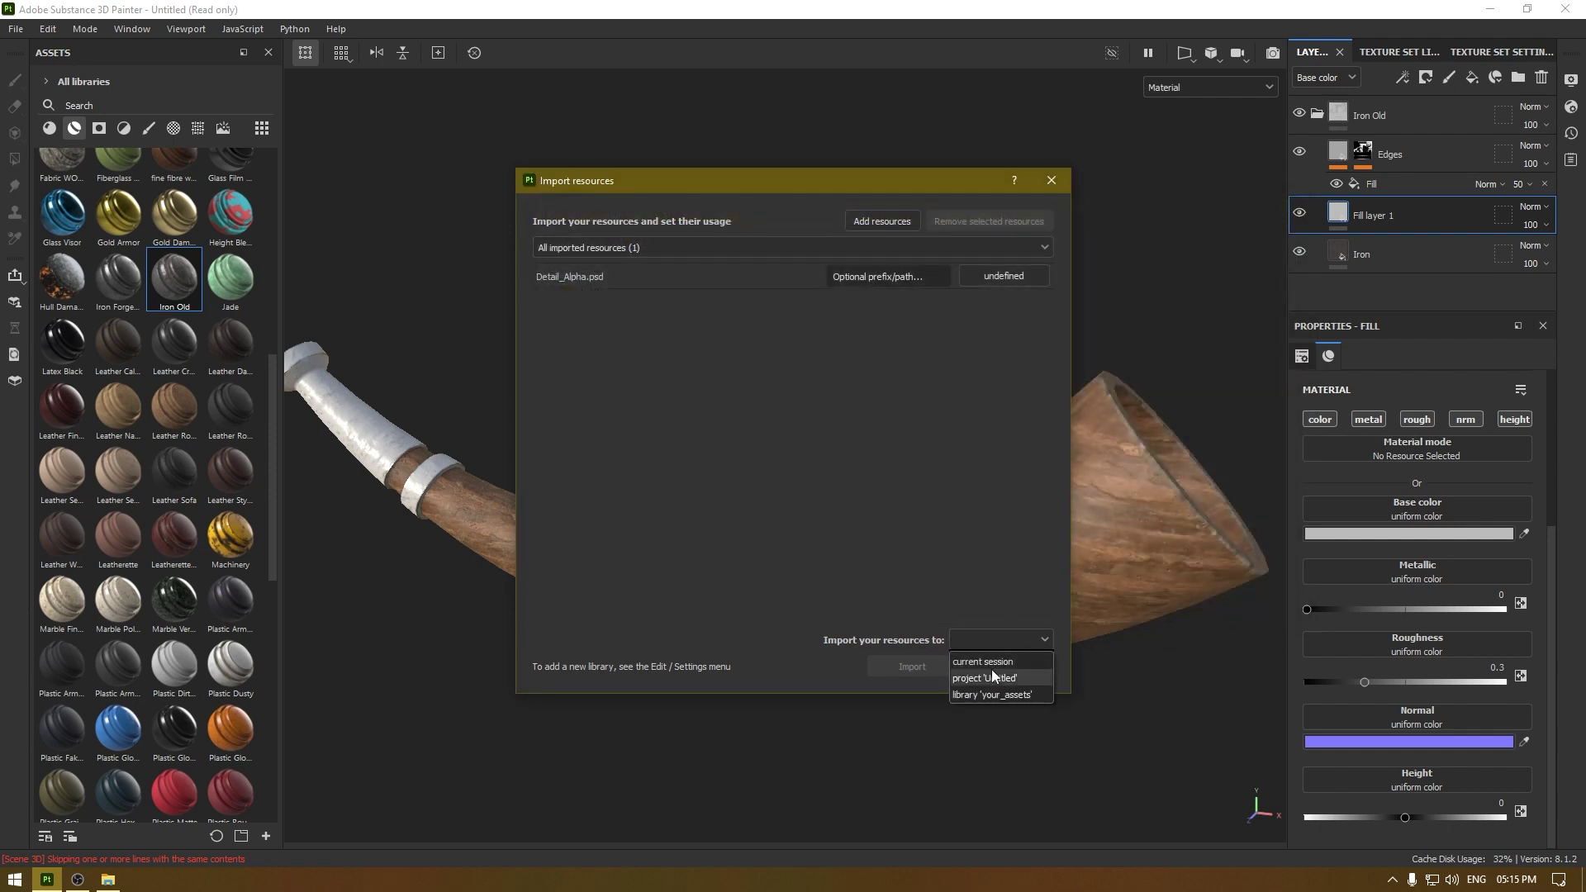
left_click(988, 661)
left_click(919, 668)
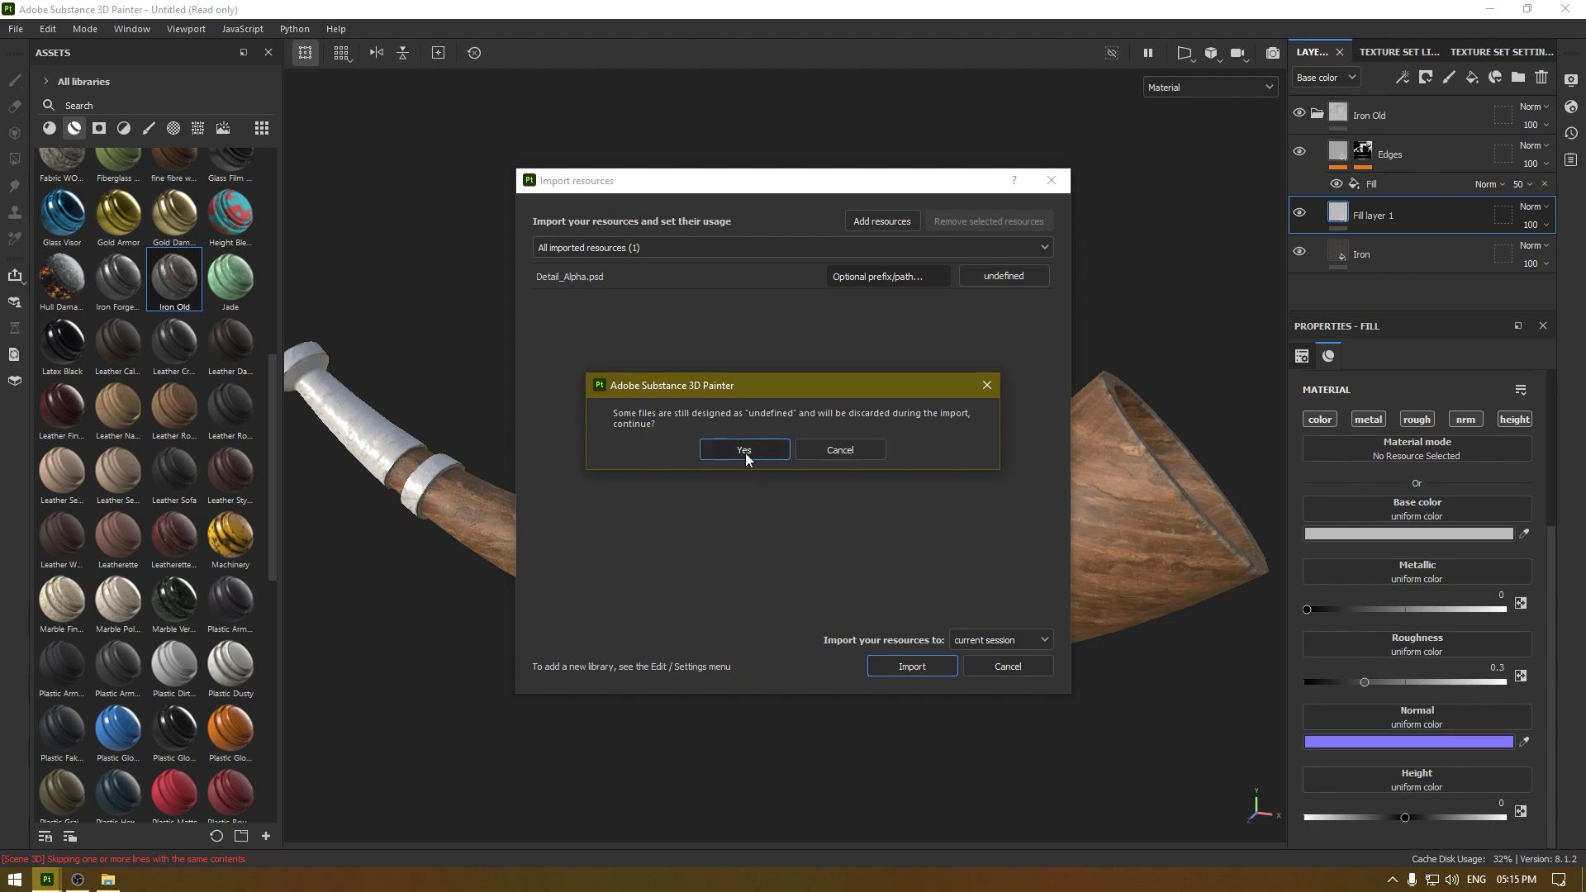
left_click(836, 450)
left_click(983, 278)
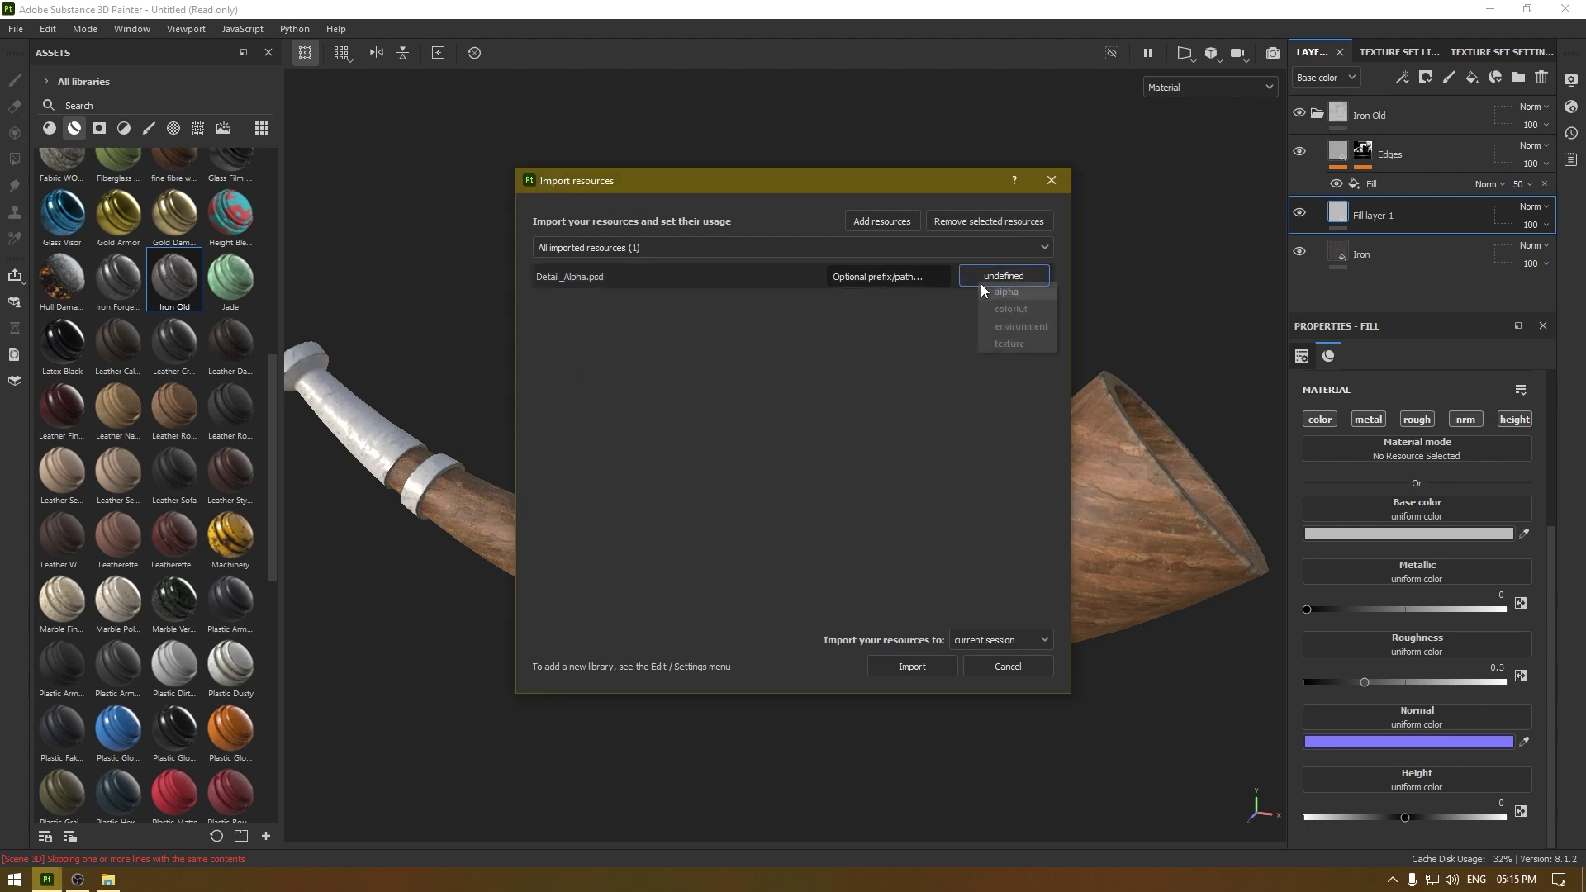
left_click(1024, 291)
left_click(917, 669)
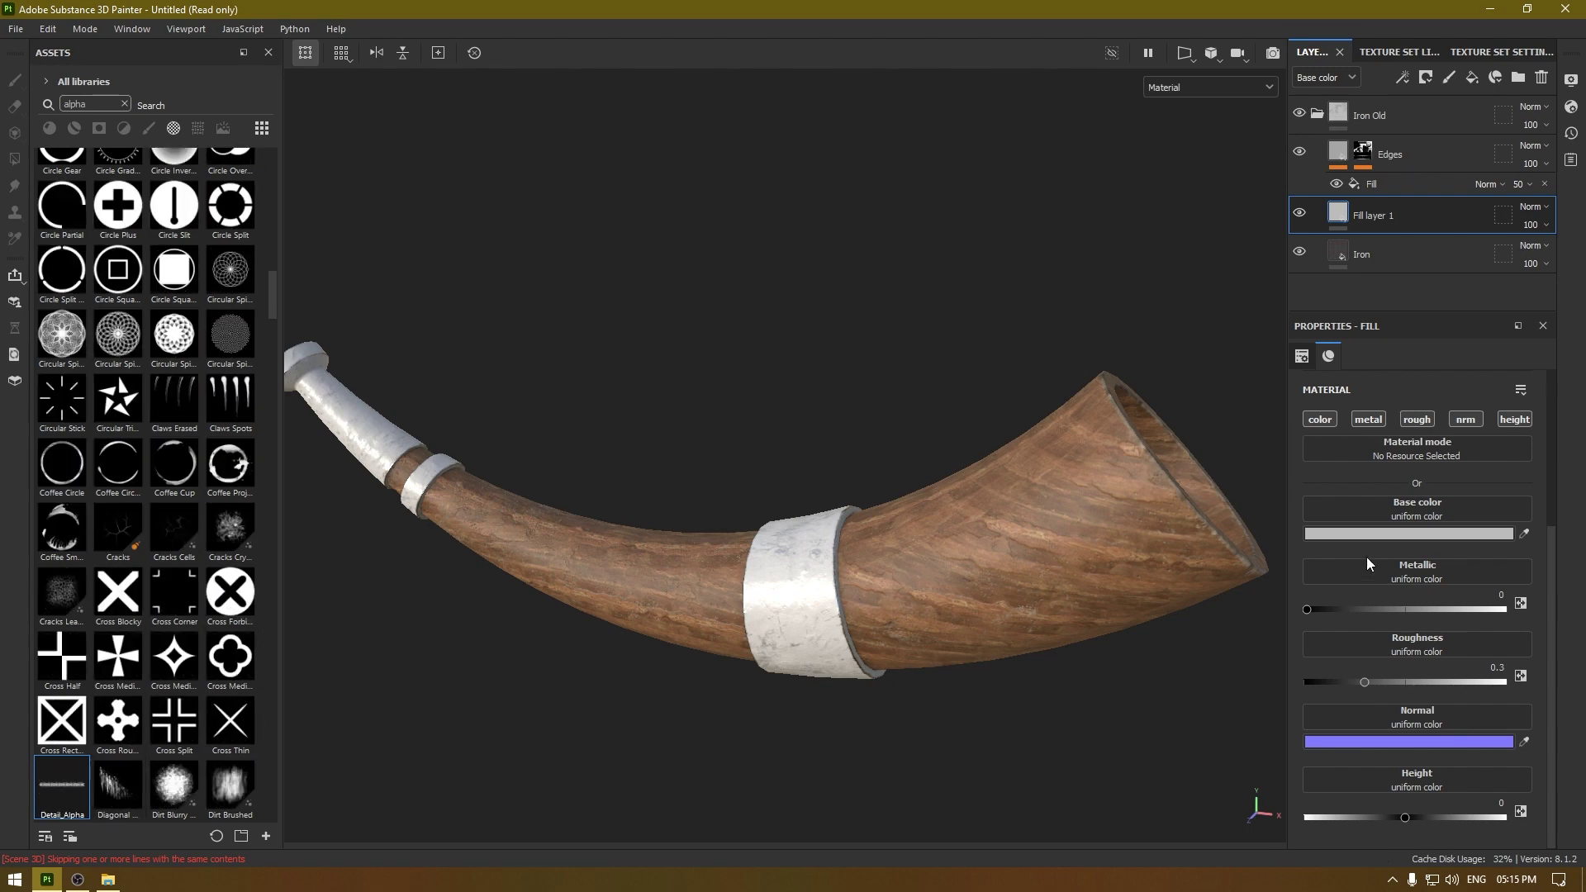
Step: Assign Detail_Alpha to Fill layer 1's Height channel, set its UV Wrap to None, and show the 3D and 2D views side by side
left_click_drag(59, 784, 1430, 782)
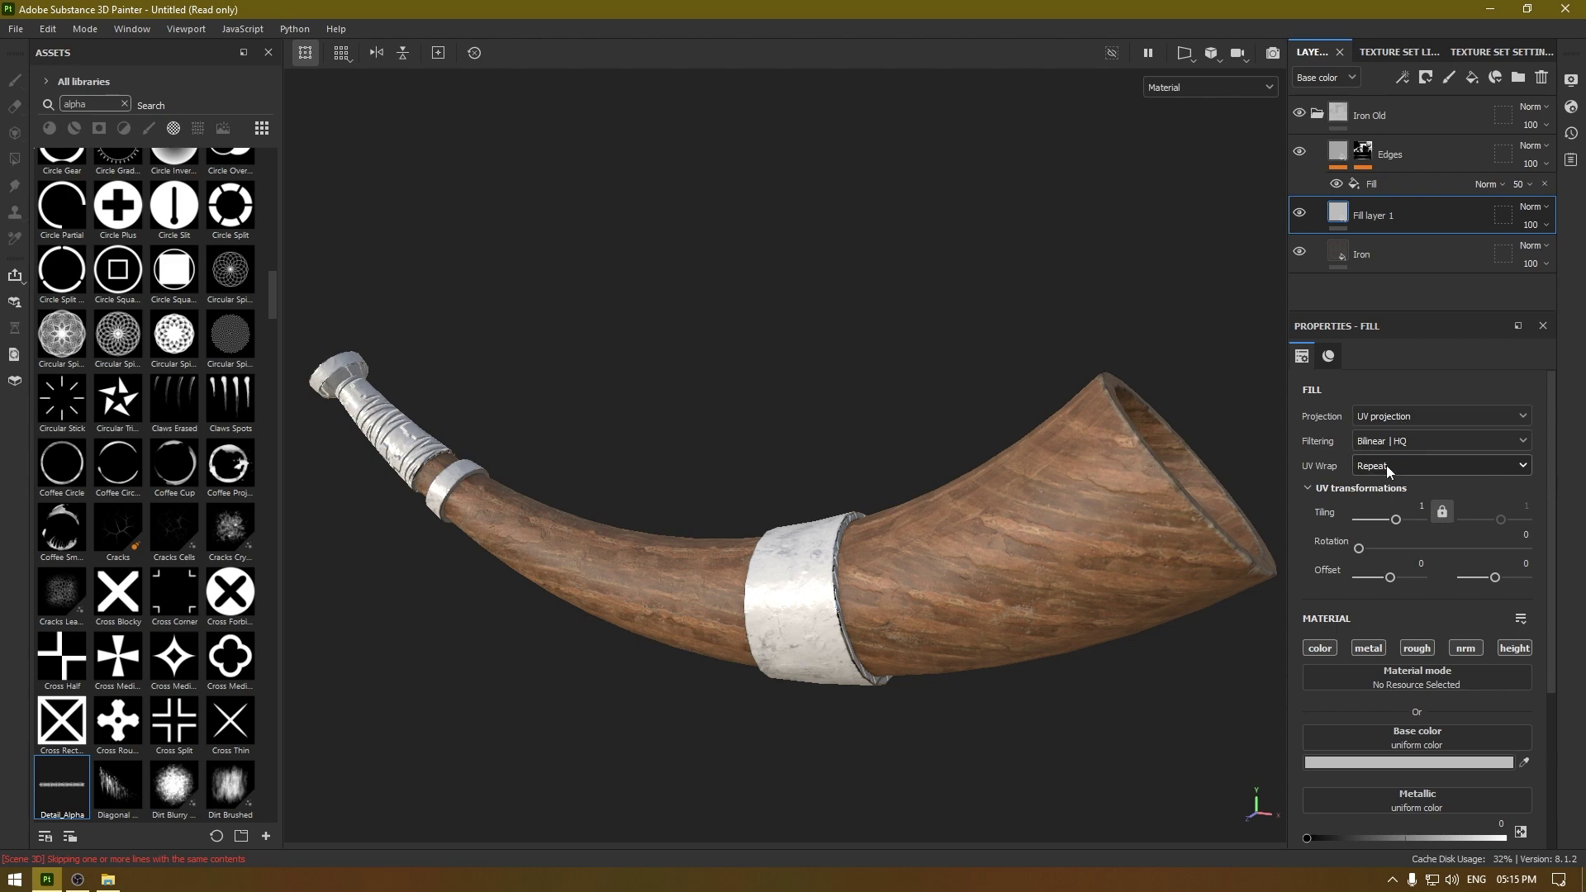
left_click(1416, 468)
left_click(1412, 483)
left_click(1194, 63)
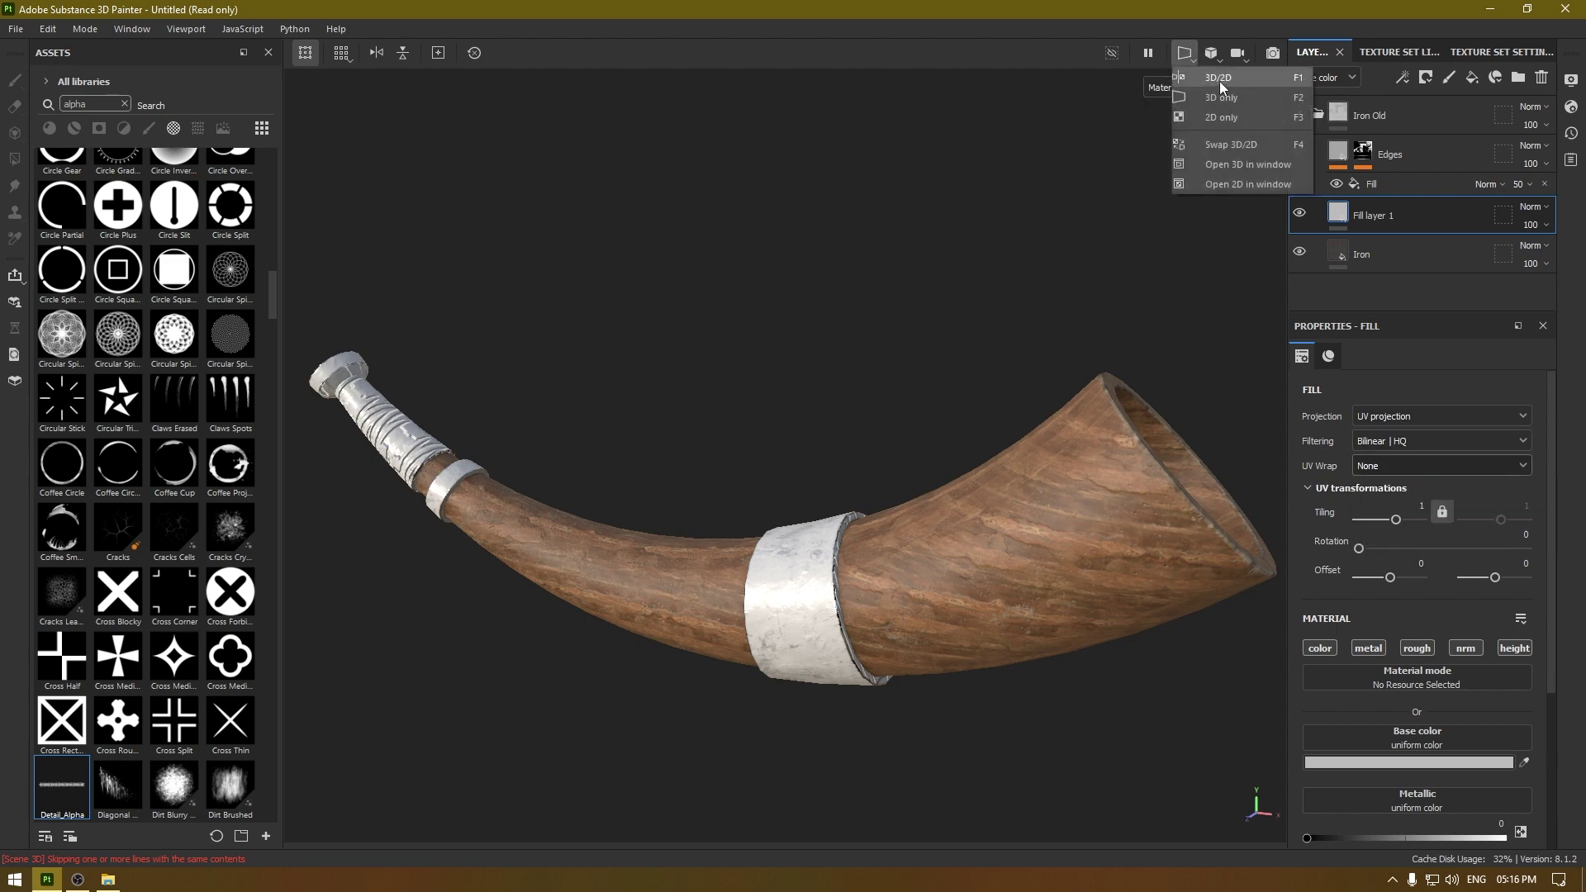
left_click(1183, 77)
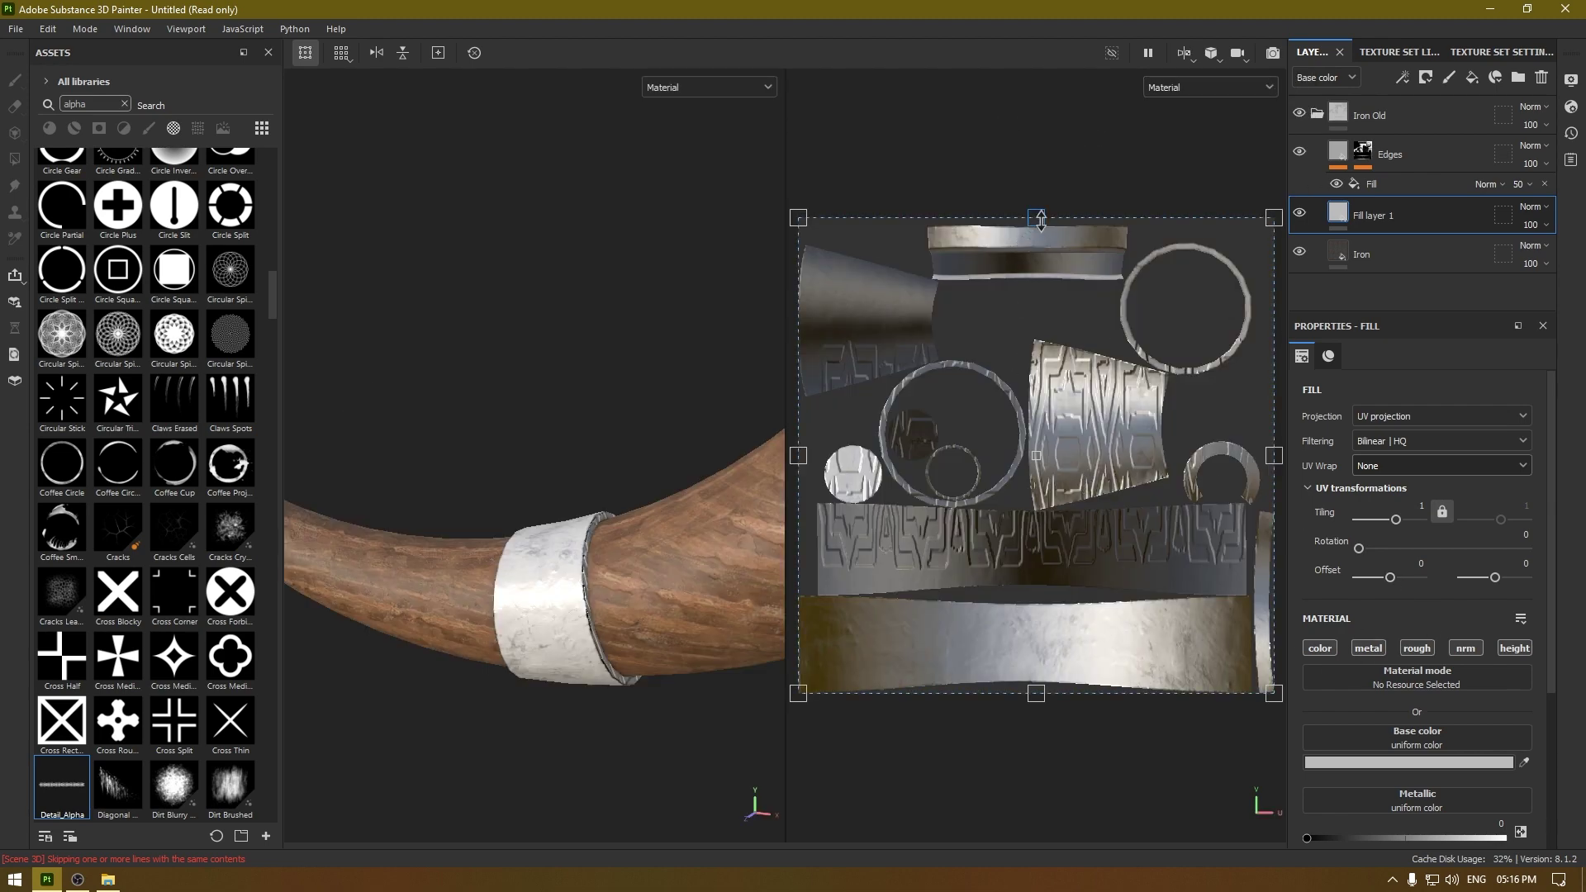
Step: Scale the alpha projection to a tiling of about 1.05 by 4.78 and move it onto the lowest wide band's UV island
left_click_drag(1041, 216, 1088, 546)
left_click_drag(1270, 552, 1171, 550)
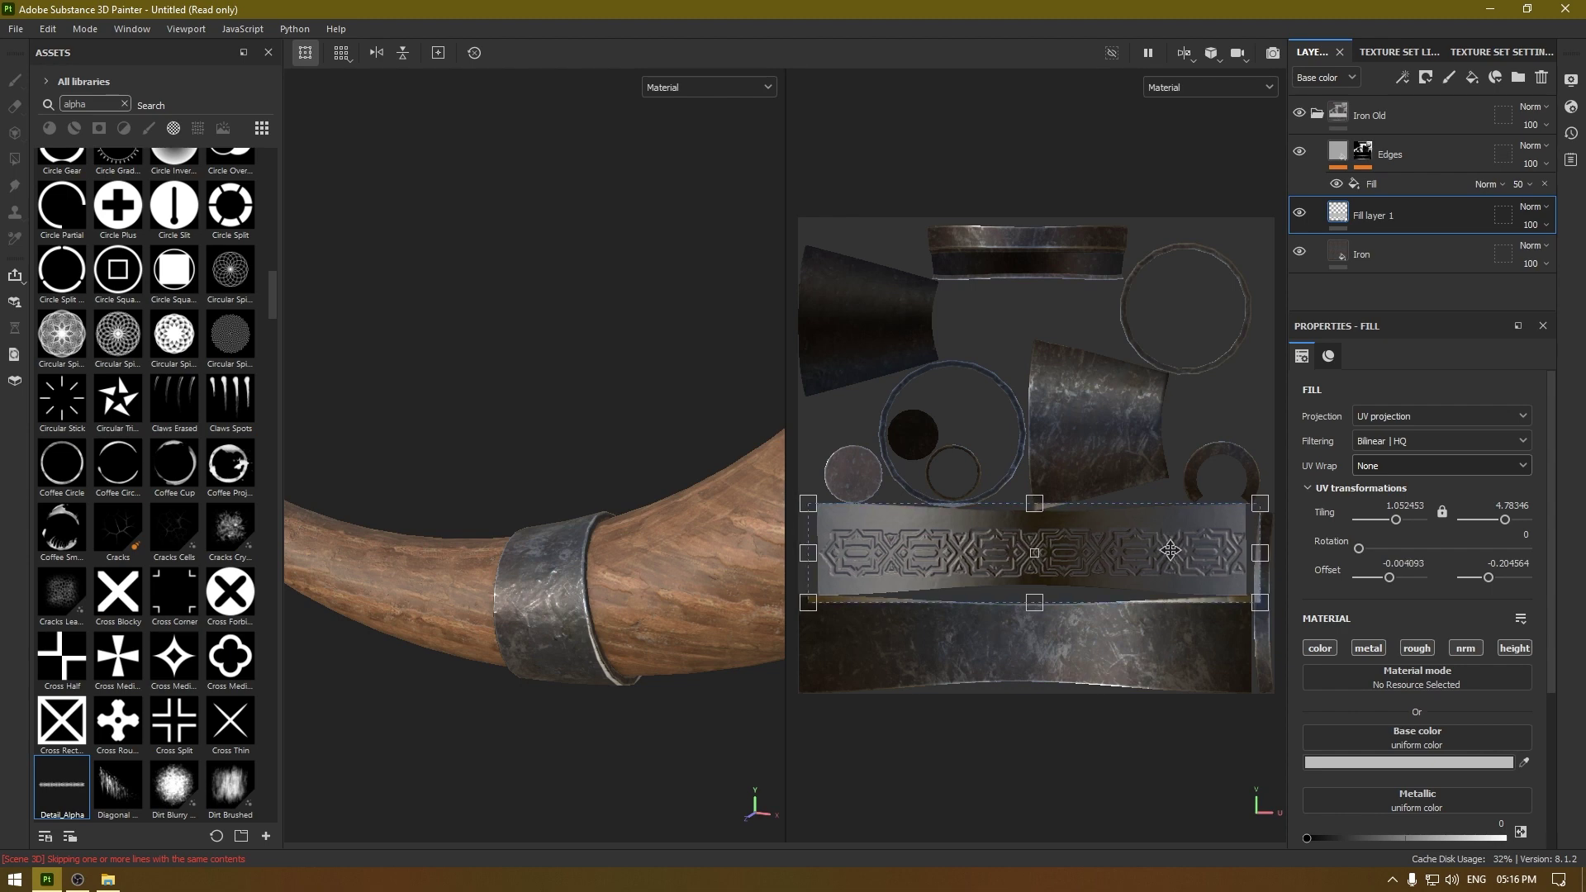
left_click_drag(613, 655, 603, 529, "alt")
left_click_drag(1002, 567, 1002, 646)
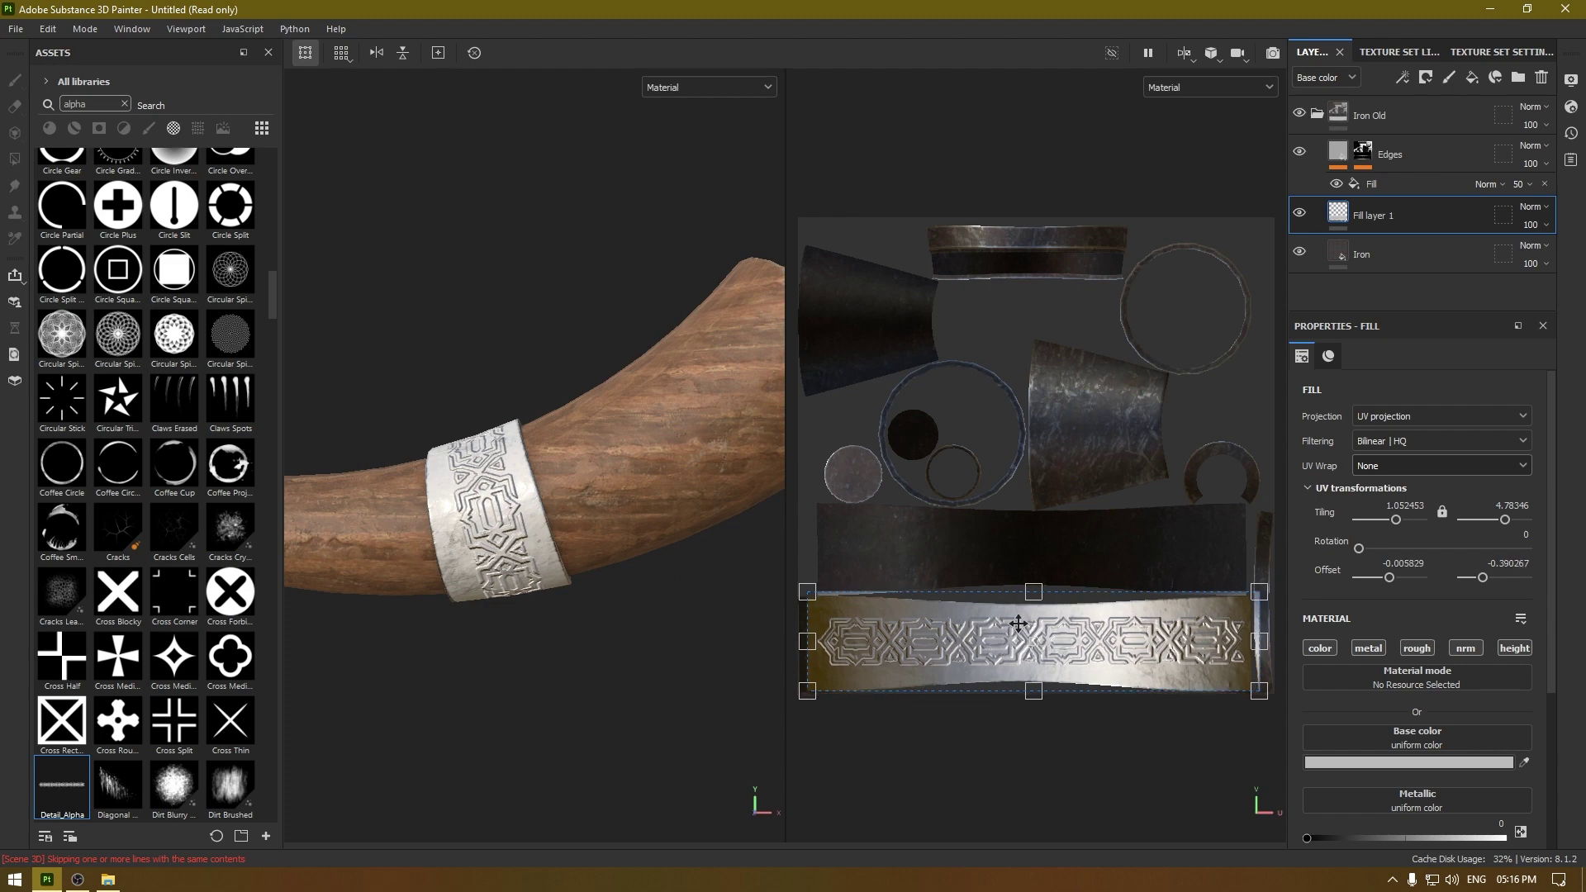
Step: Fine-tune the projection's side edges and position so the pattern spans the full wide band, with horizontal tiling about 1.02
middle_click_drag(1034, 588, 1033, 425, "alt")
right_click_drag(1033, 434, 863, 560, "alt")
middle_click_drag(863, 560, 940, 540, "alt")
left_click_drag(847, 476, 832, 477)
left_click_drag(937, 456, 941, 460)
middle_click_drag(1115, 429, 382, 503, "alt")
middle_click_drag(863, 479, 1277, 386, "alt")
scroll(859, 470, "up", 1)
left_click_drag(1060, 454, 1062, 455)
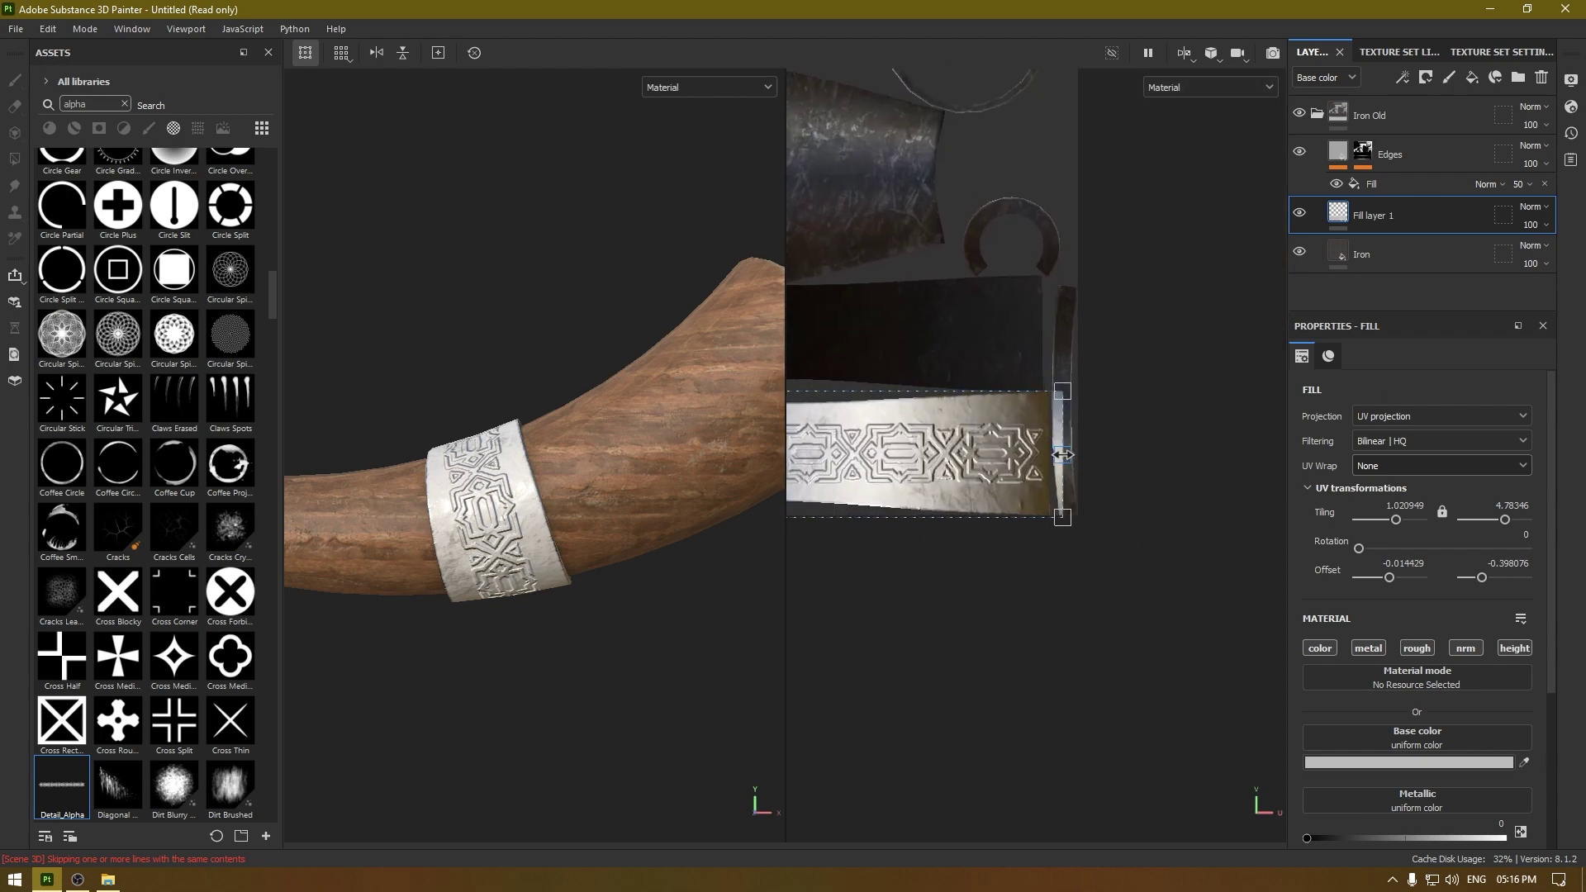
middle_click_drag(1042, 470, 1192, 463, "alt")
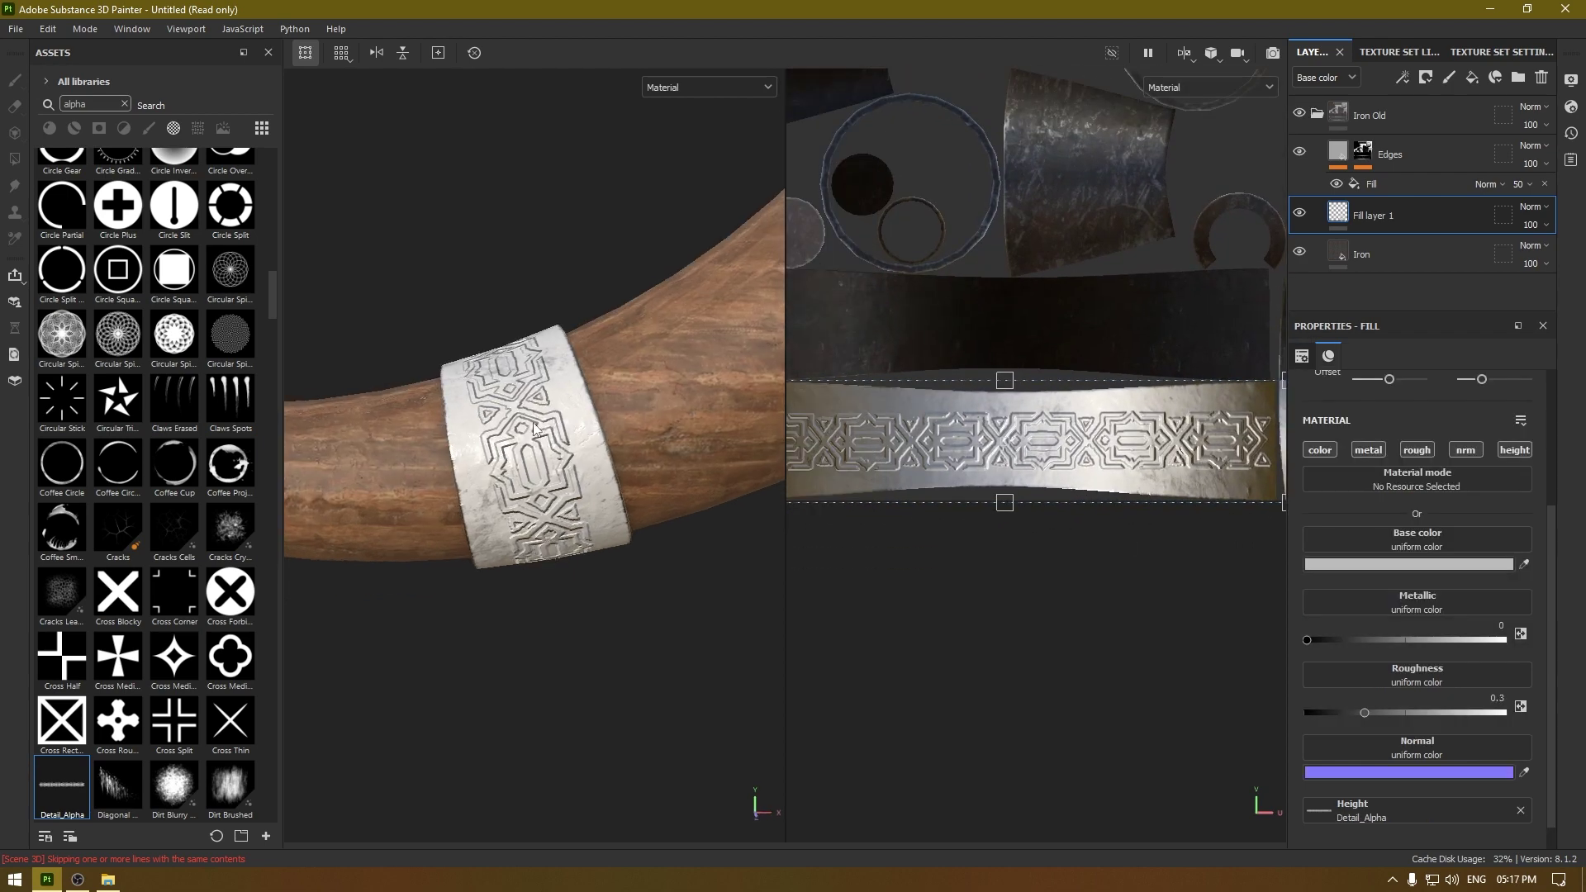
Step: Disable the color, metal and rough channels on Fill layer 1, keeping normal and height enabled
left_click(1322, 453)
left_click_drag(707, 531, 686, 525, "alt")
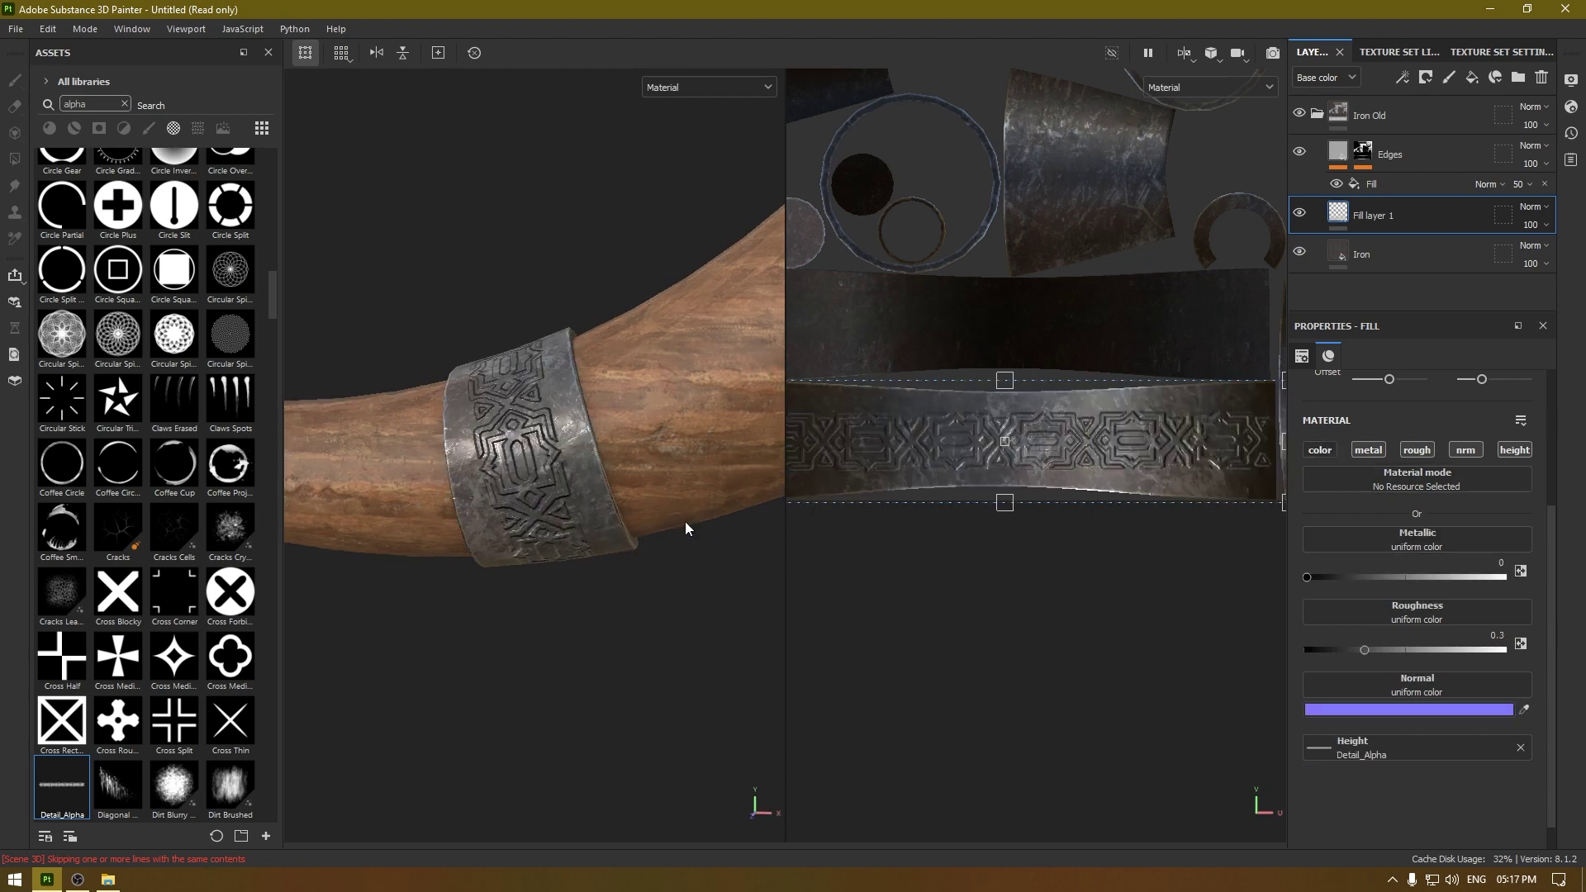
left_click(1376, 451)
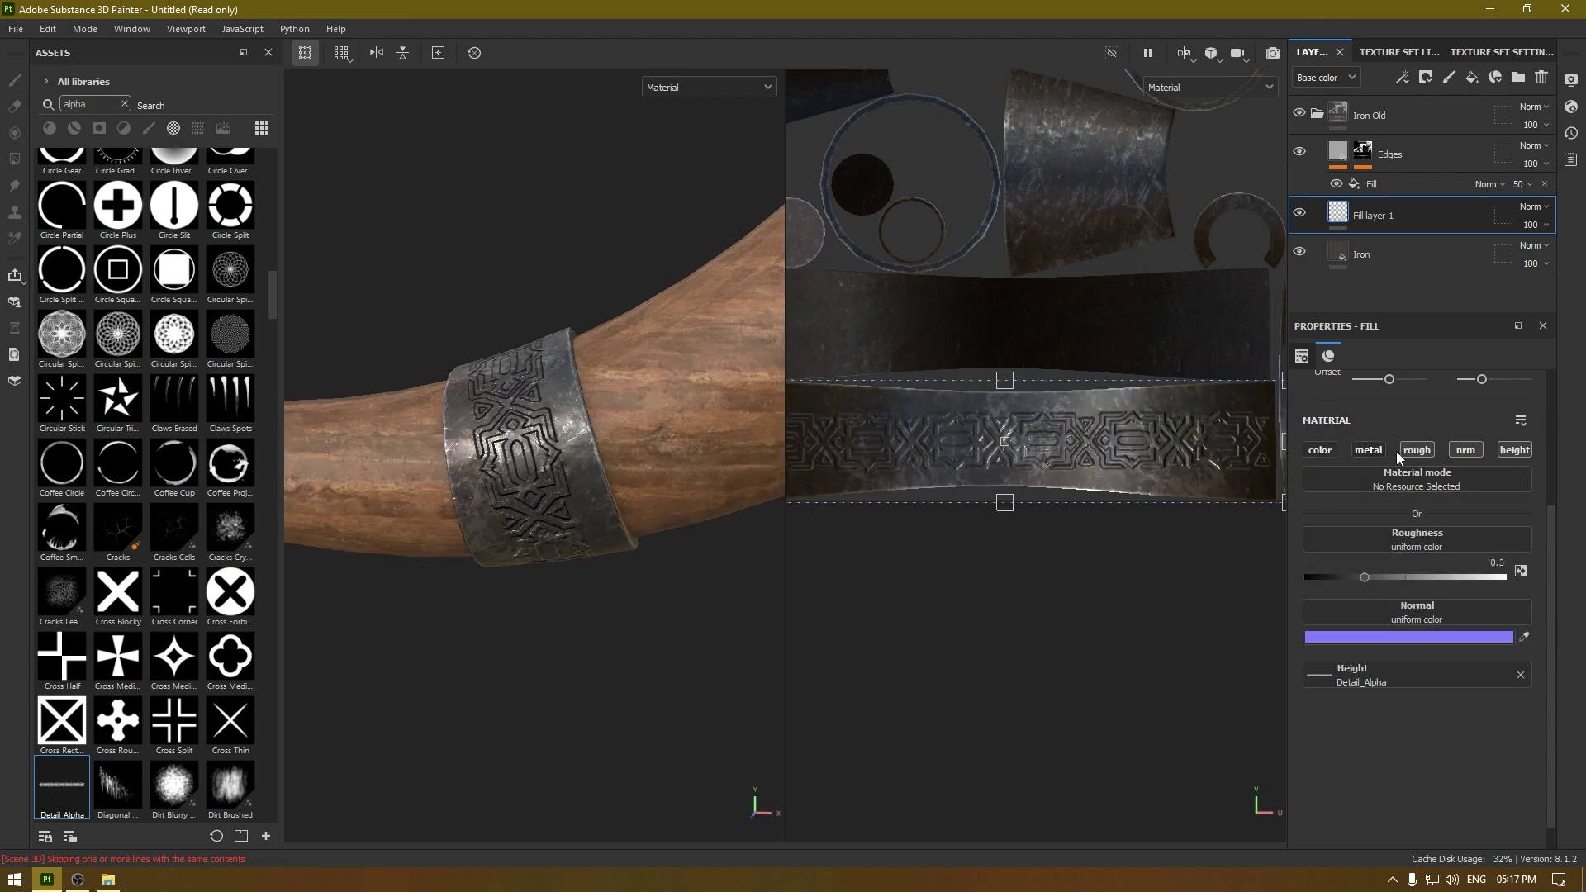
left_click(1417, 450)
scroll(988, 443, "down", 1)
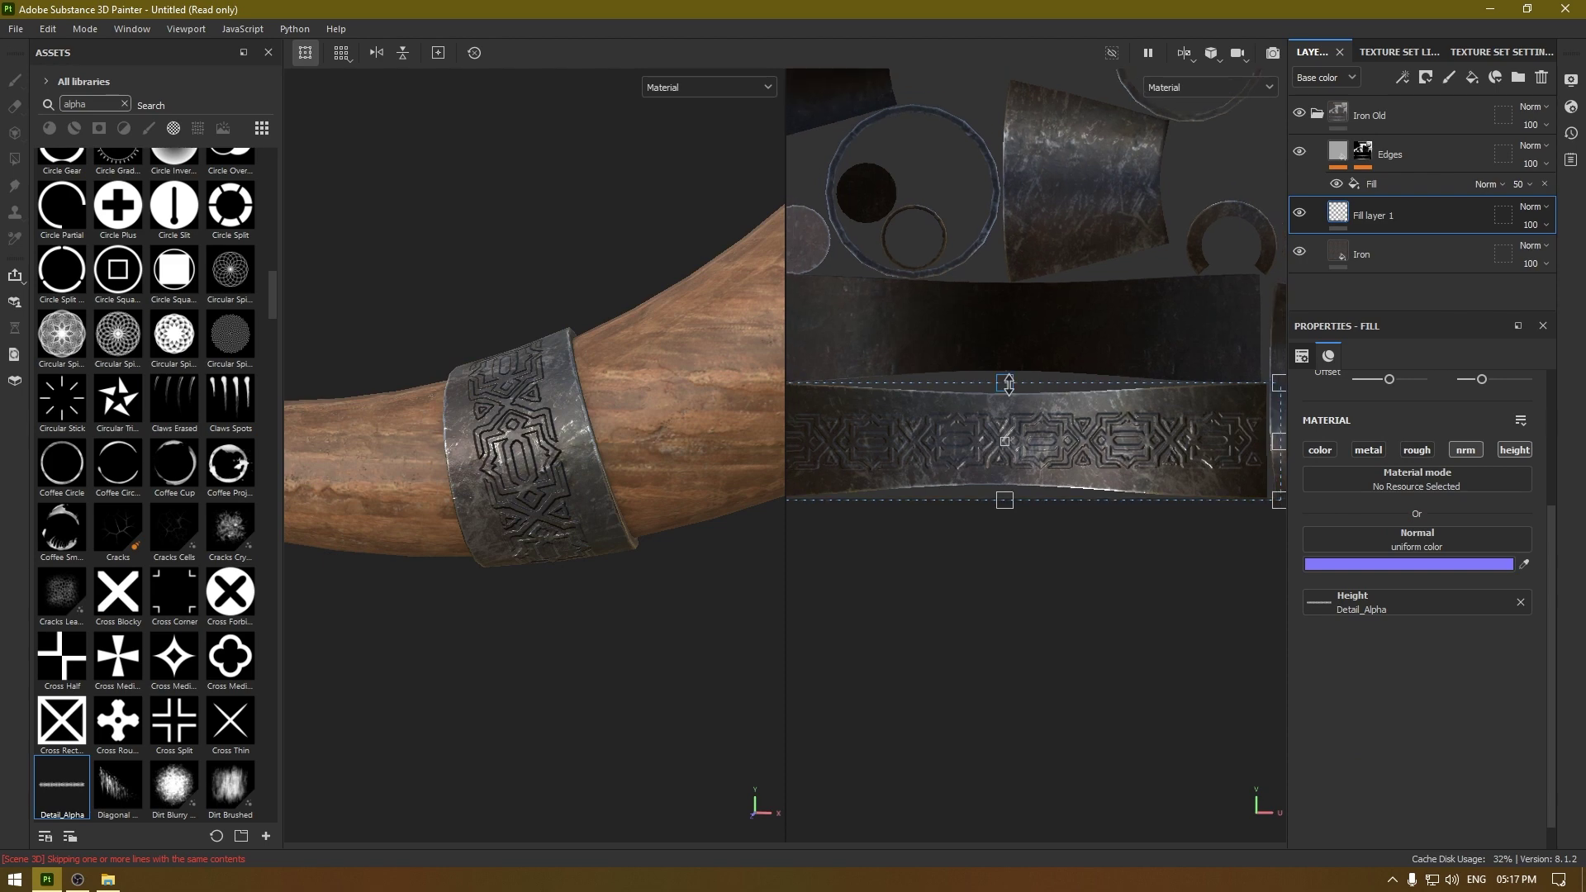
Step: Stretch the pattern projection slightly taller at both its upper and lower edges and check it on the horn's band
left_click_drag(1006, 382, 1008, 372)
left_click_drag(1006, 500, 1006, 504)
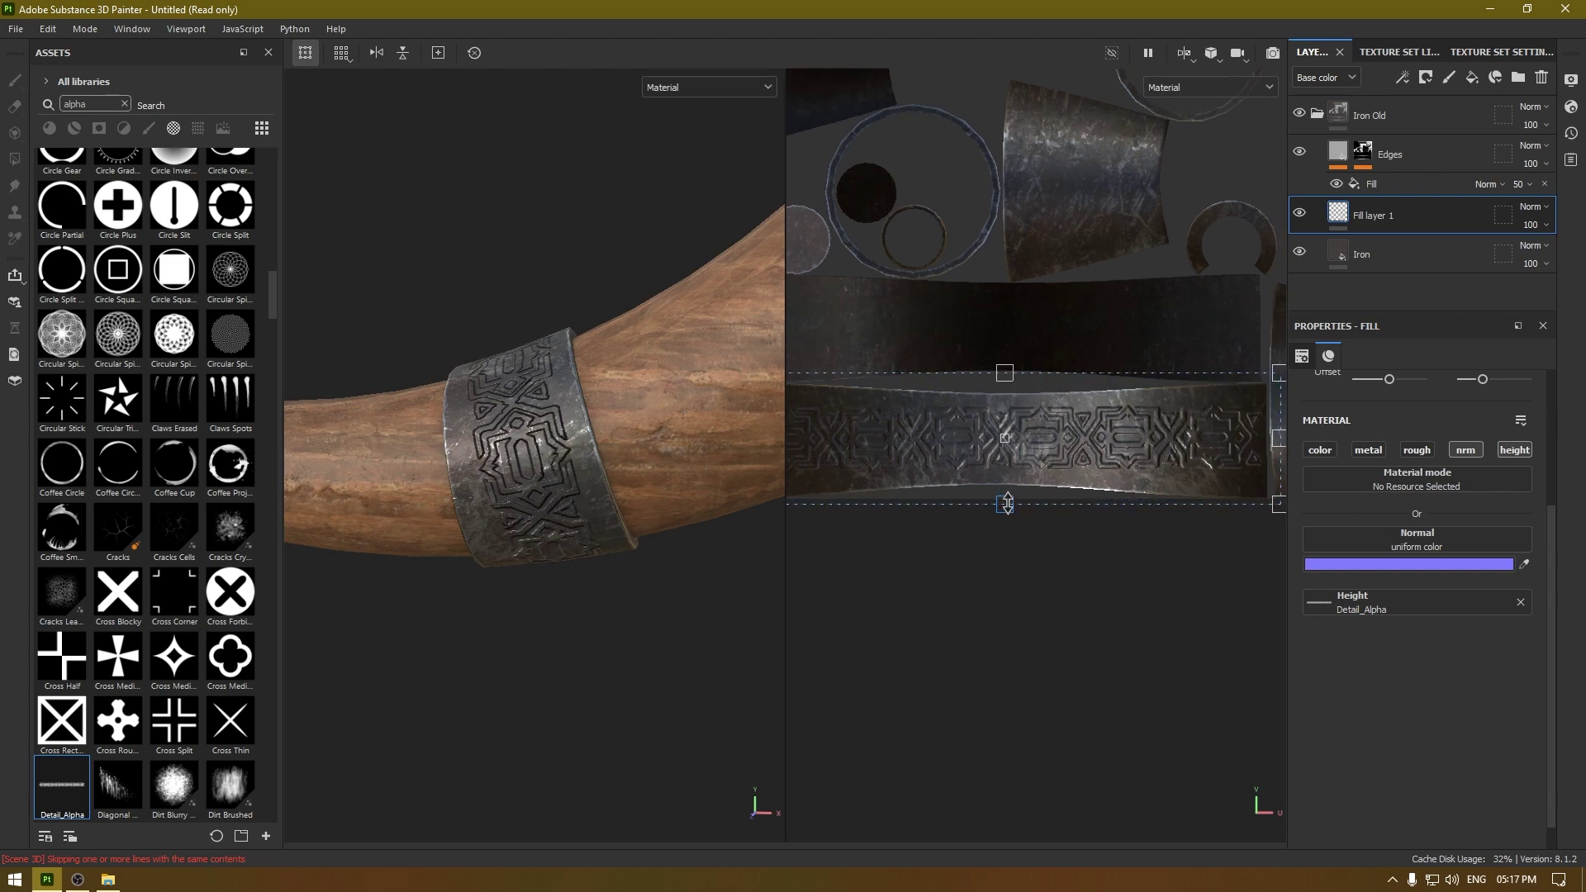
left_click_drag(592, 483, 514, 399, "alt")
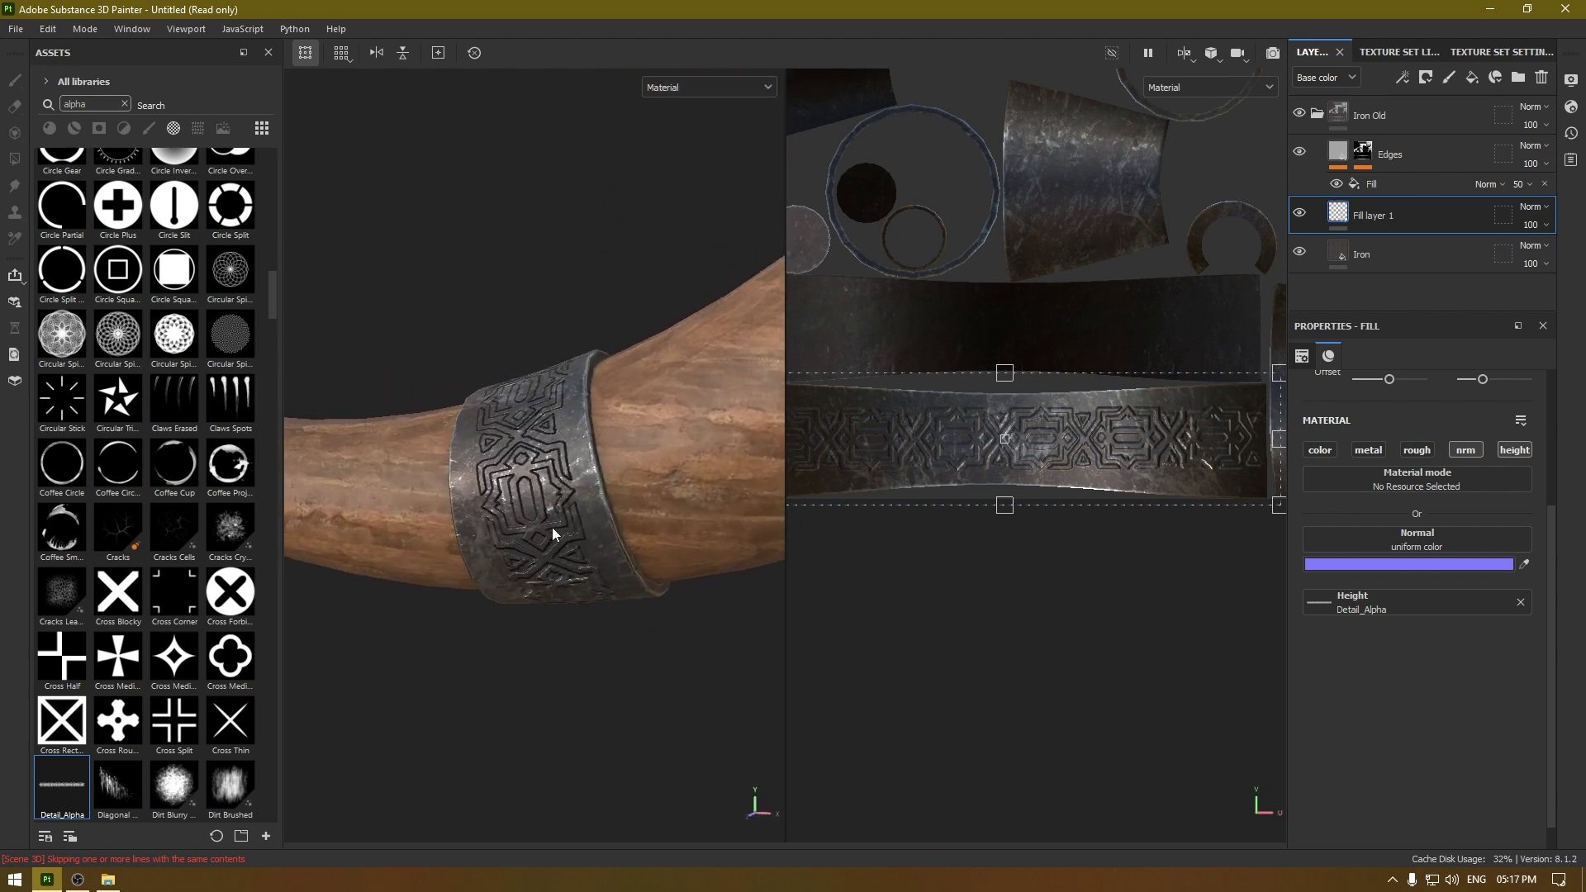
Step: Add an anchor point to Fill layer 1 and name it DetailS_Height
right_click(1414, 216)
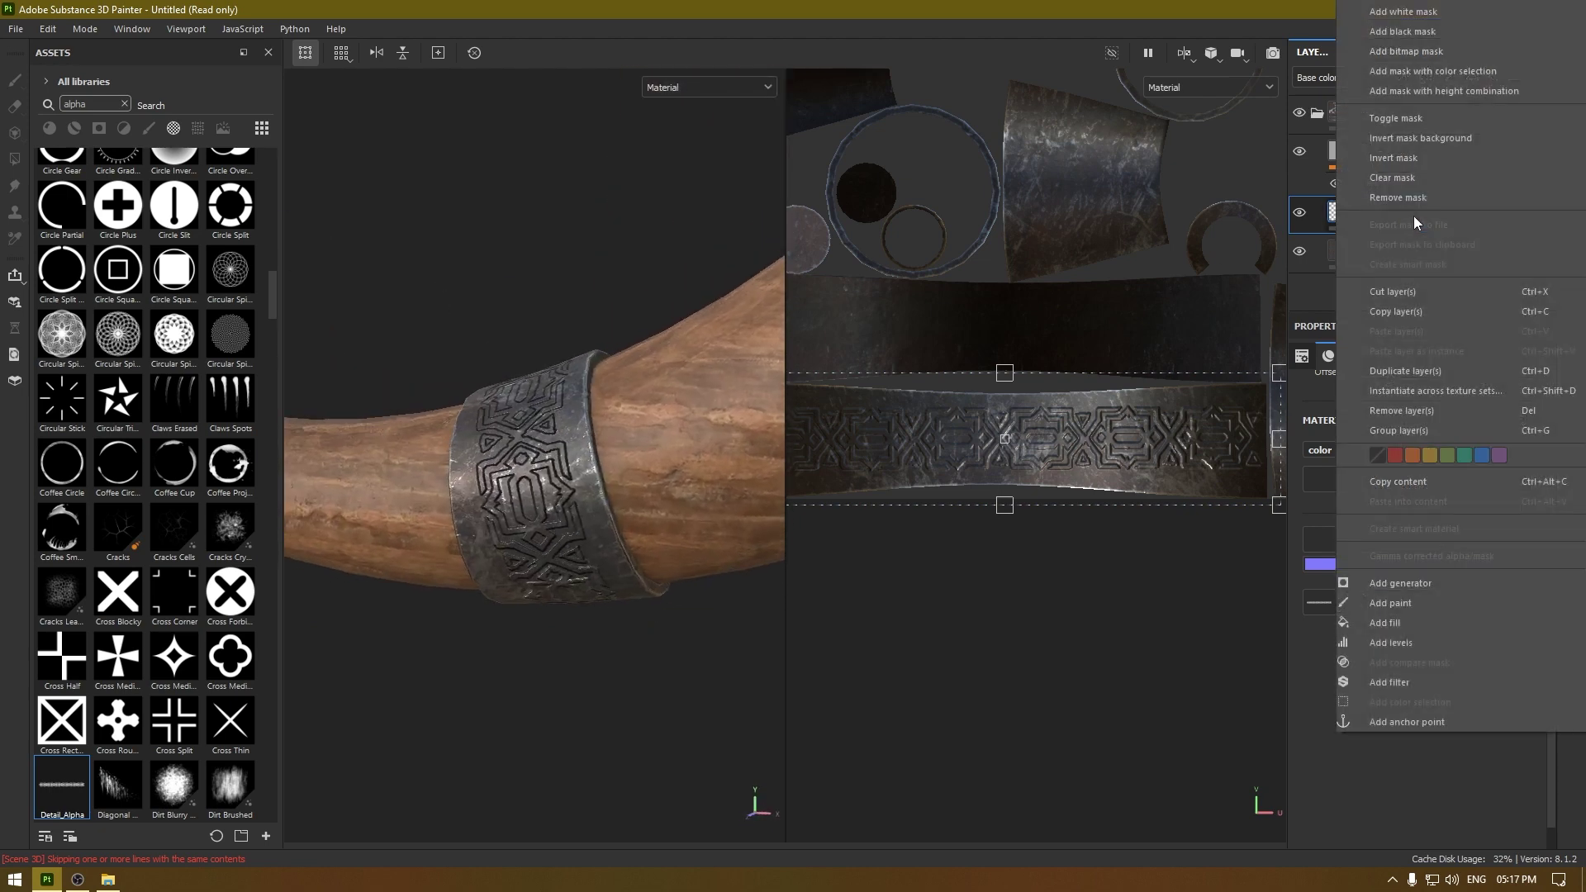
left_click(1427, 715)
double_click(1403, 381)
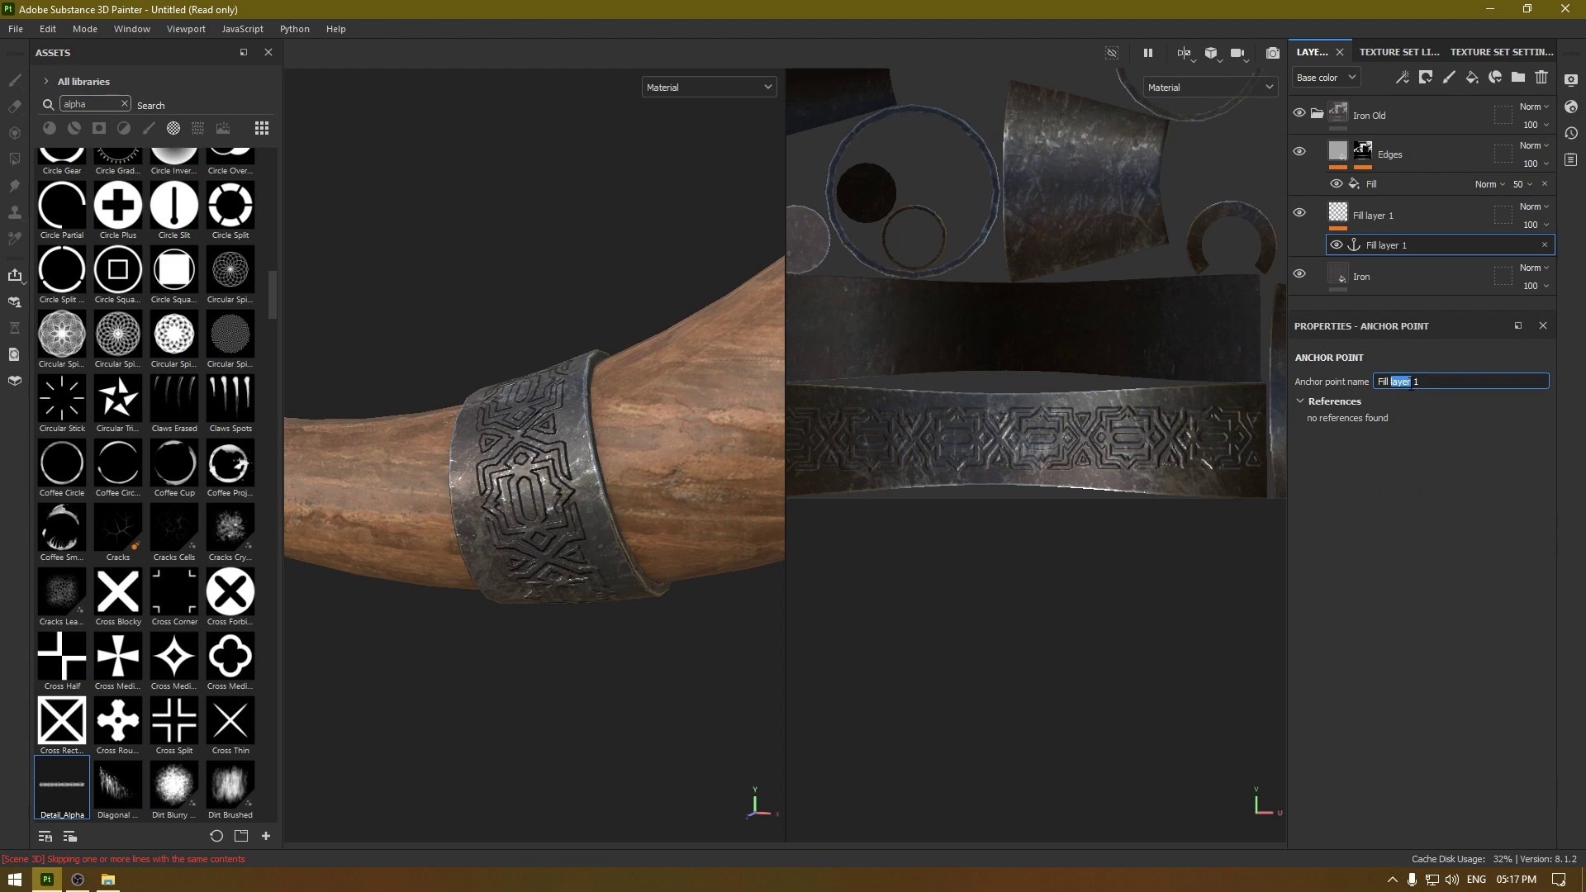
key("ctrl+a")
type("DetailS_Height")
Step: Add a Blur filter above the DetailS_Height anchor point and open its Blur Intensity value for editing
right_click(1402, 242)
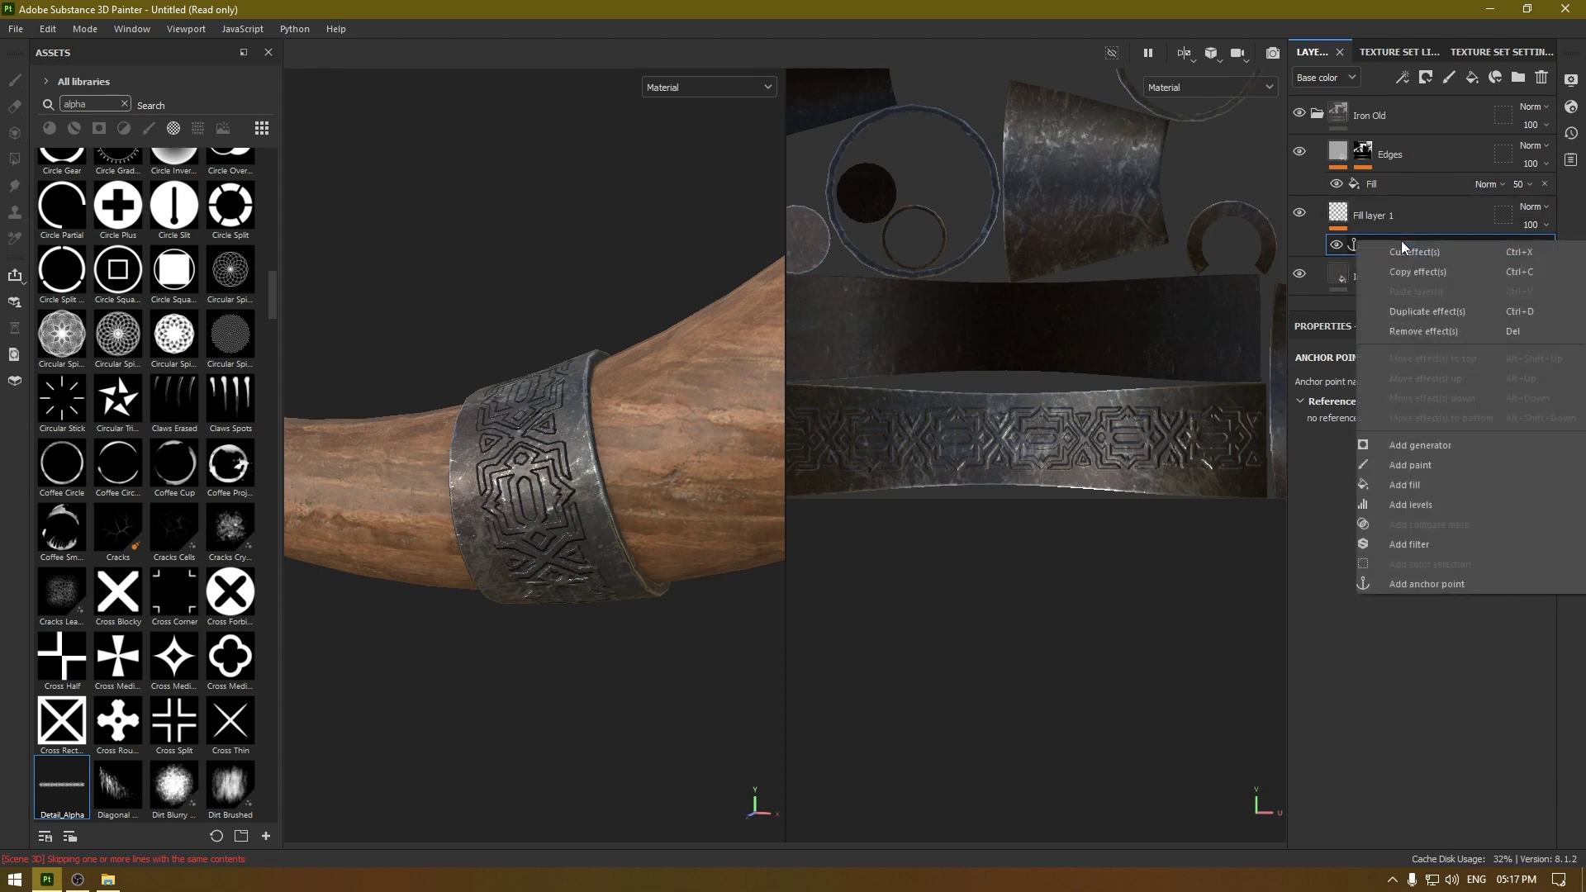
left_click(1432, 544)
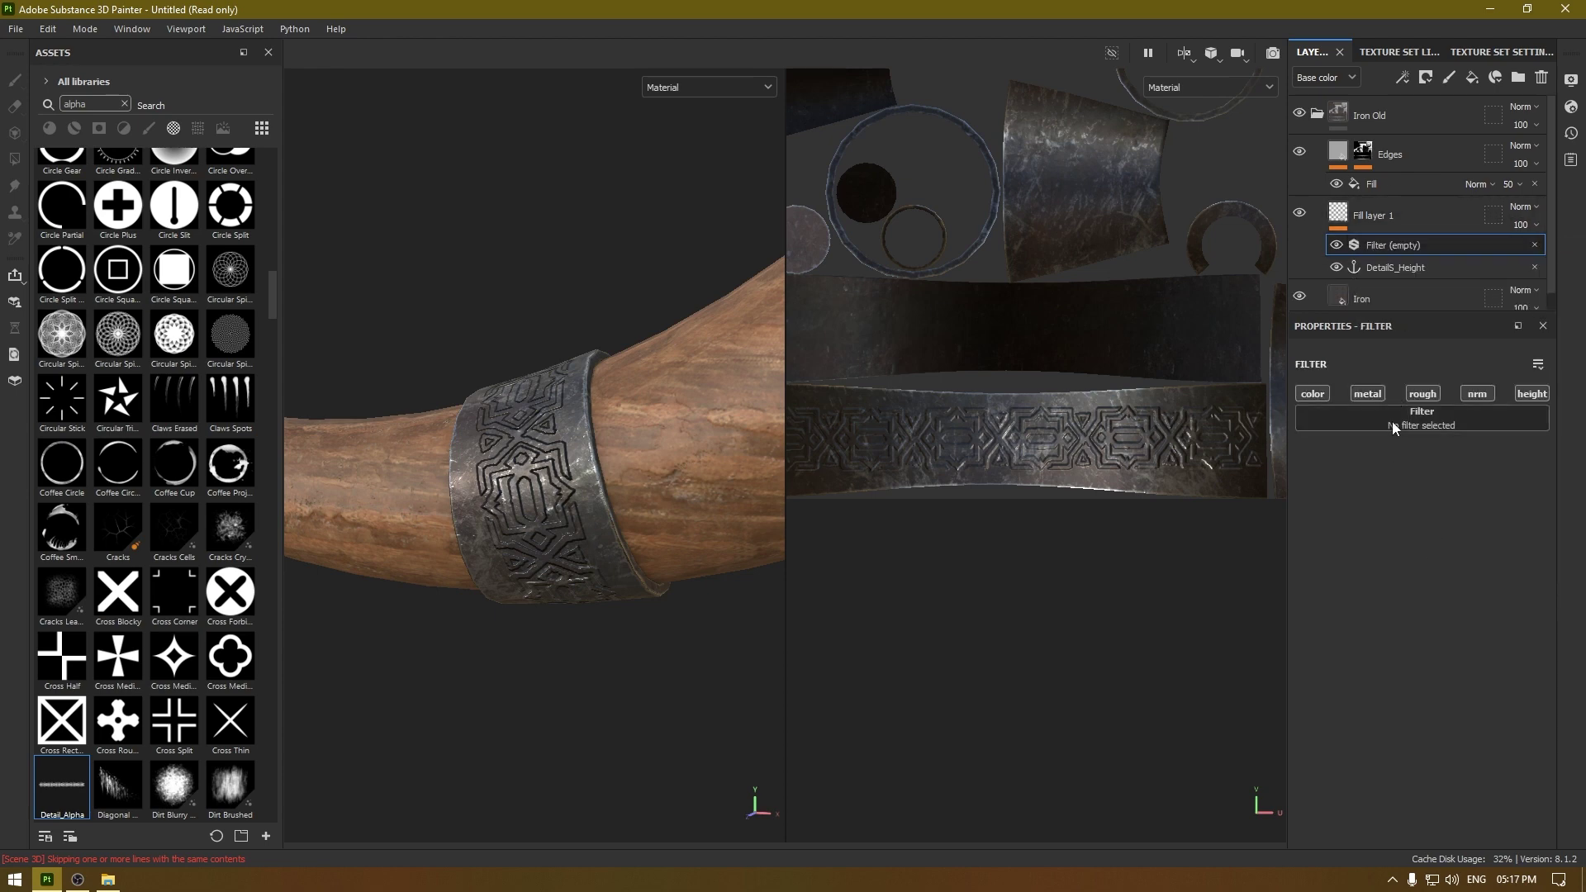
left_click(1391, 421)
key("BackSpace")
key("BackSpace")
key("BackSpace")
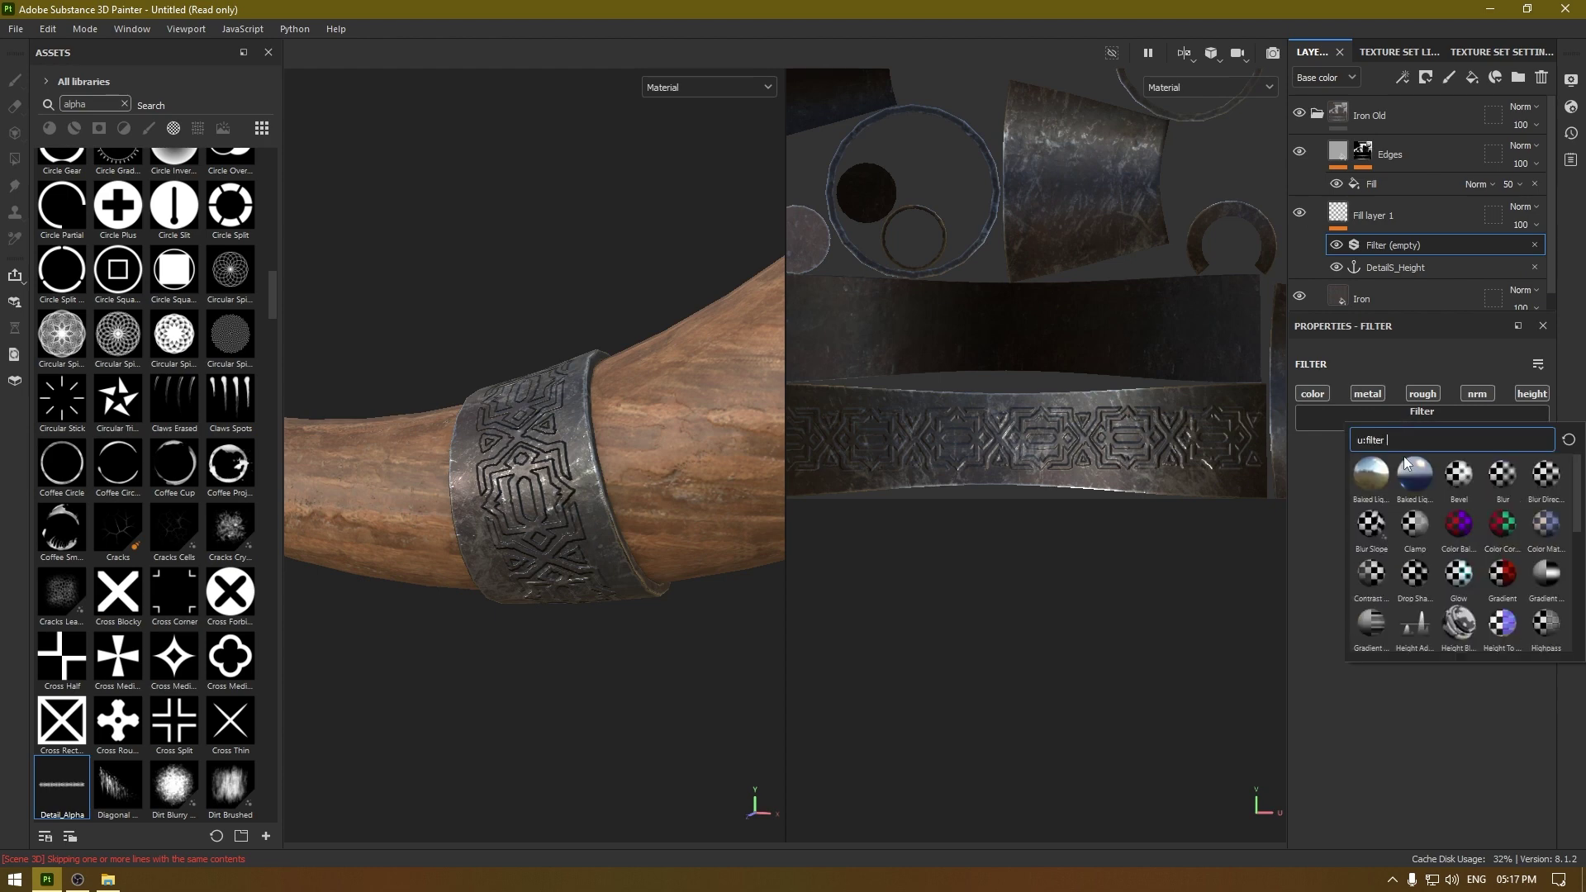
type("blur")
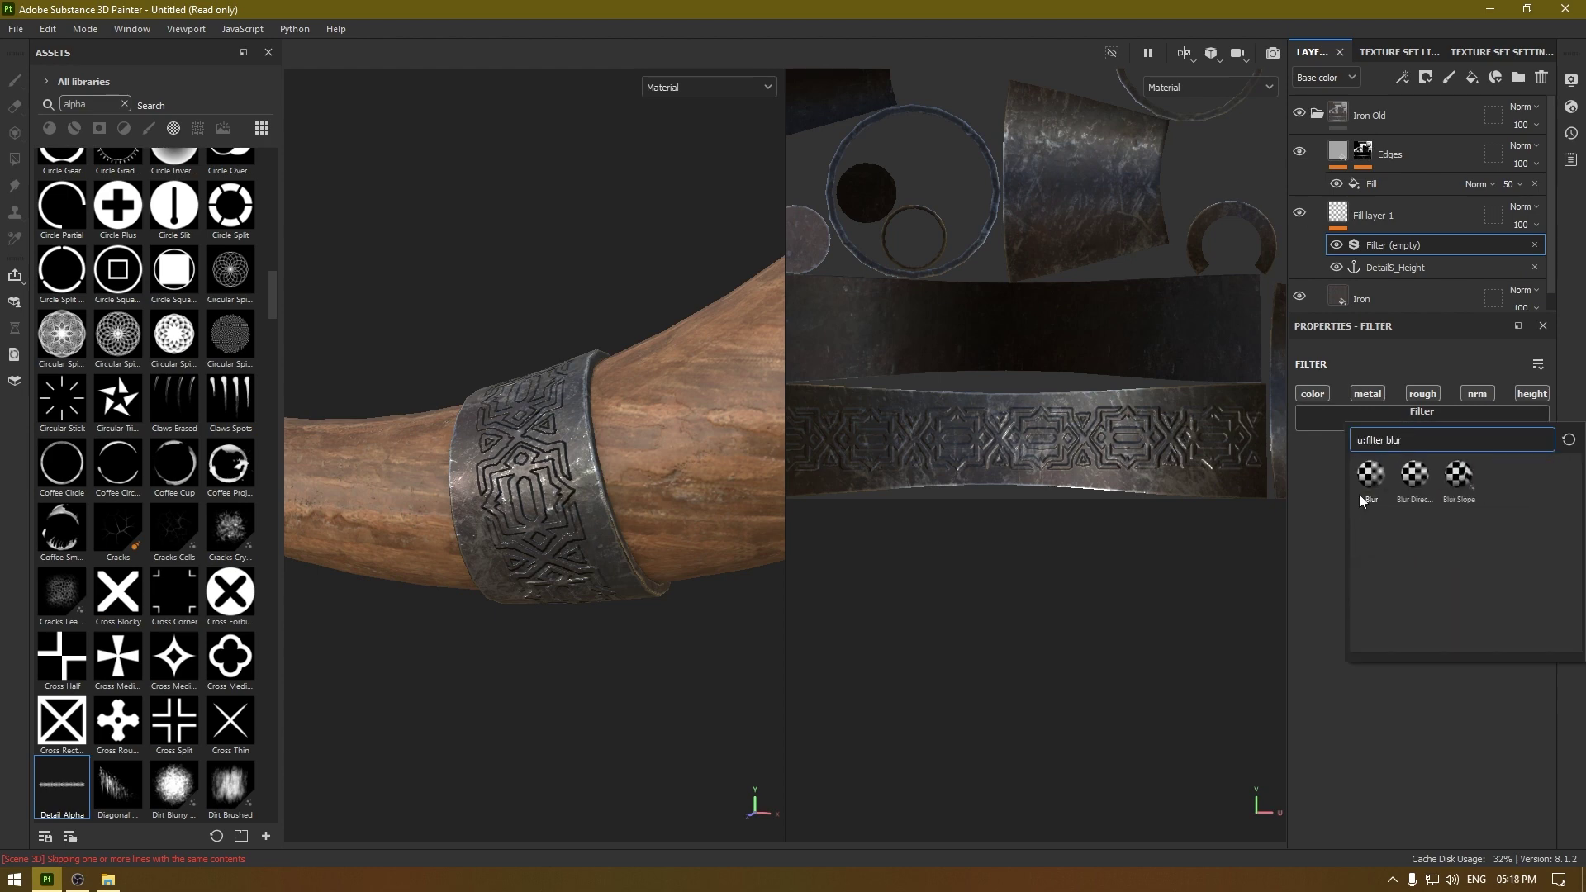
left_click(1362, 493)
left_click_drag(580, 533, 624, 533, "alt")
left_click(1540, 486)
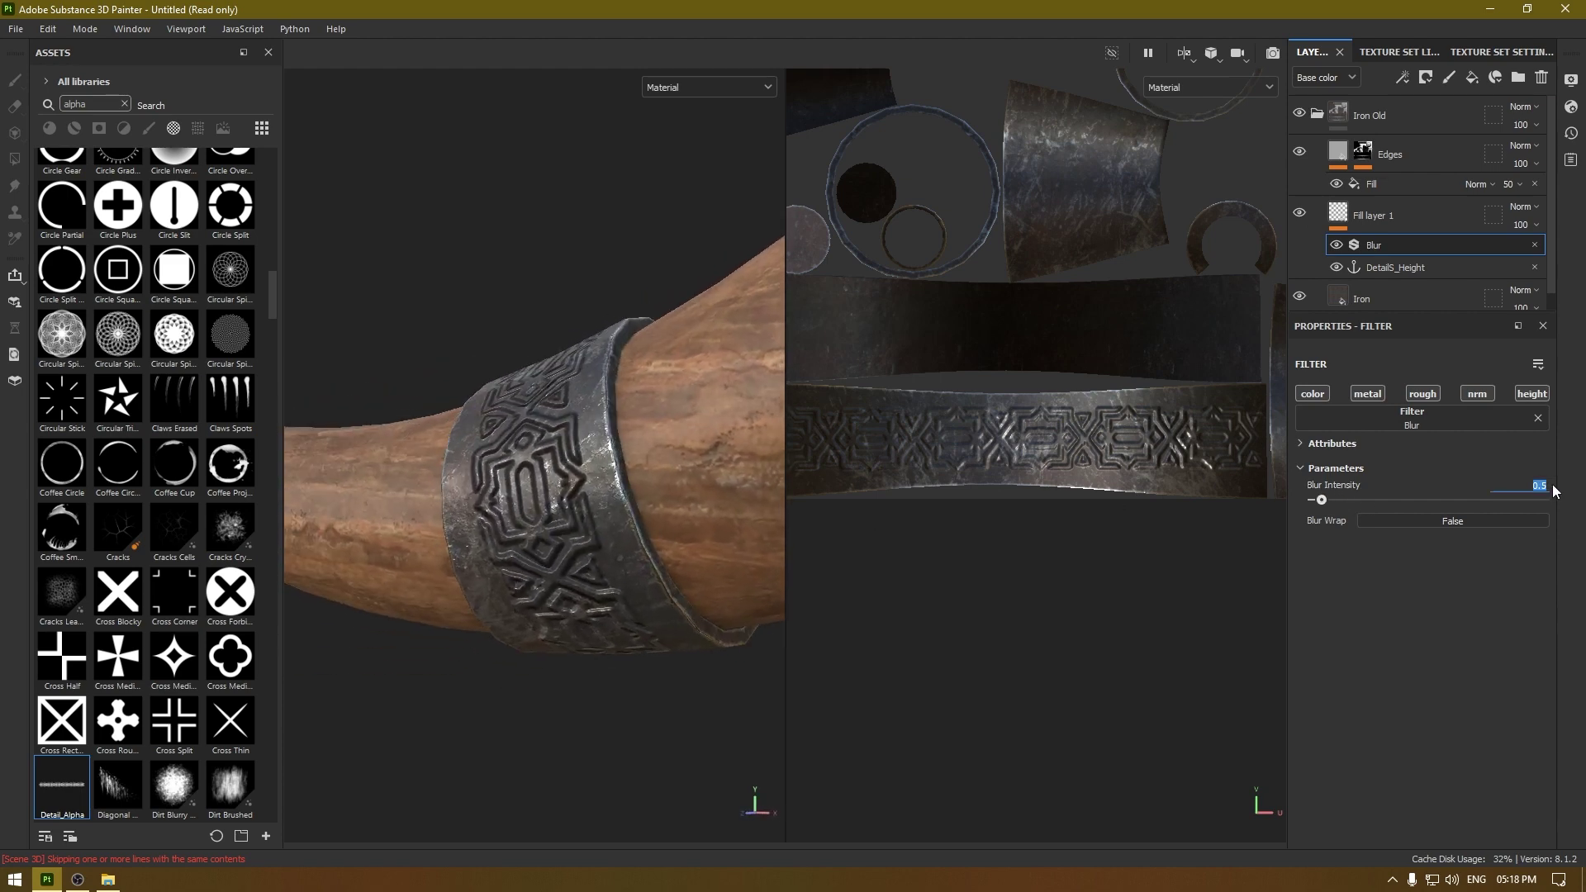
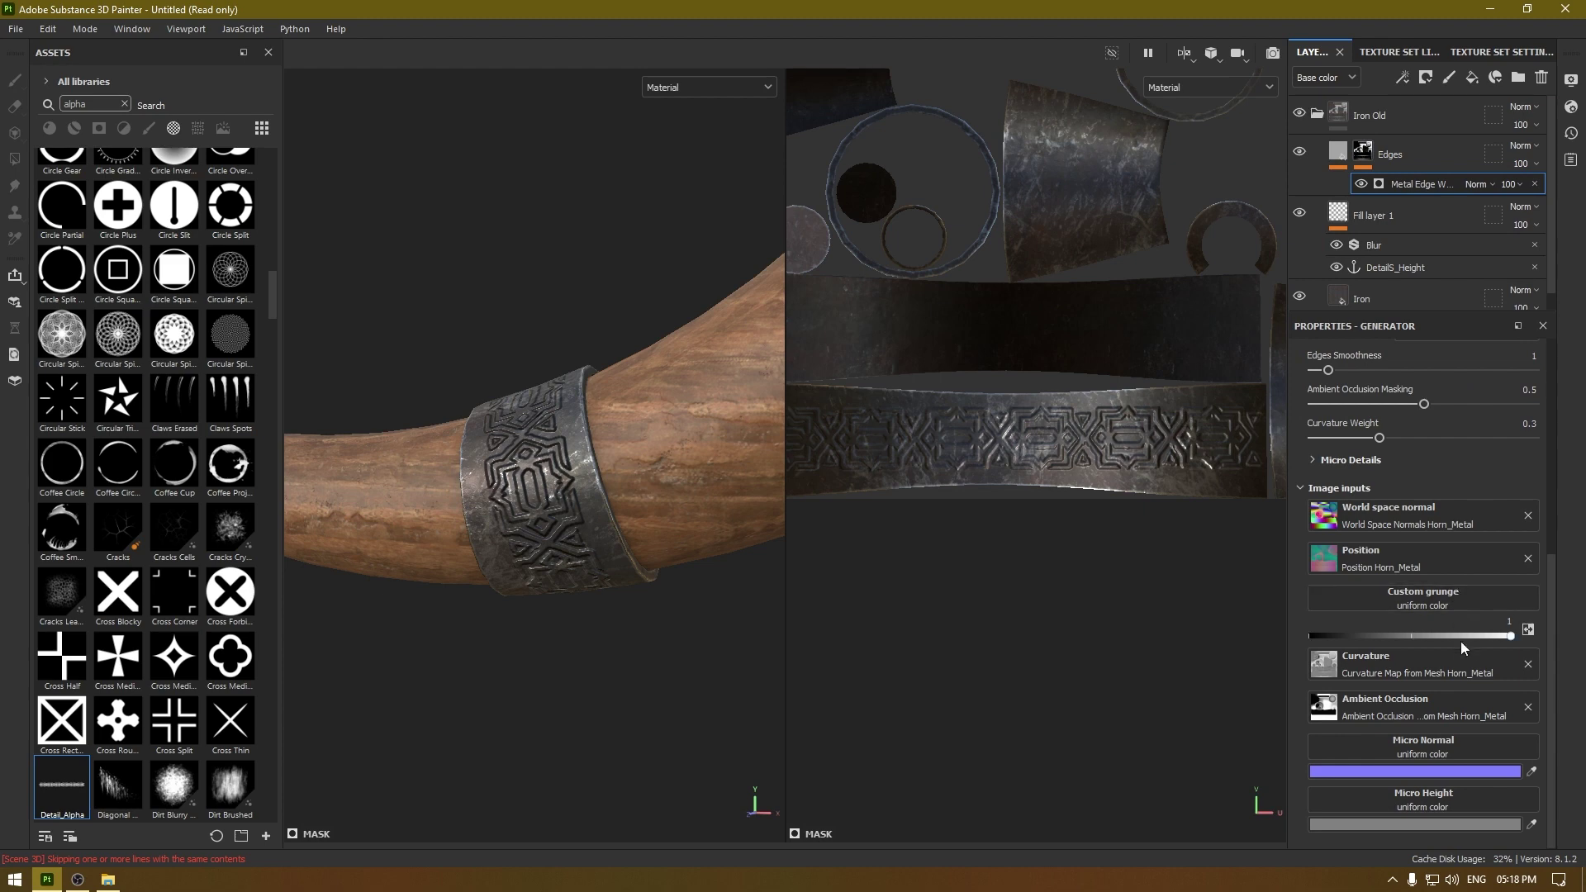
Step: Assign the DetailS_Height anchor point to the Micro Height and Micro Normal inputs of the Edges mask's Metal Edge Wear generator
left_click(1467, 804)
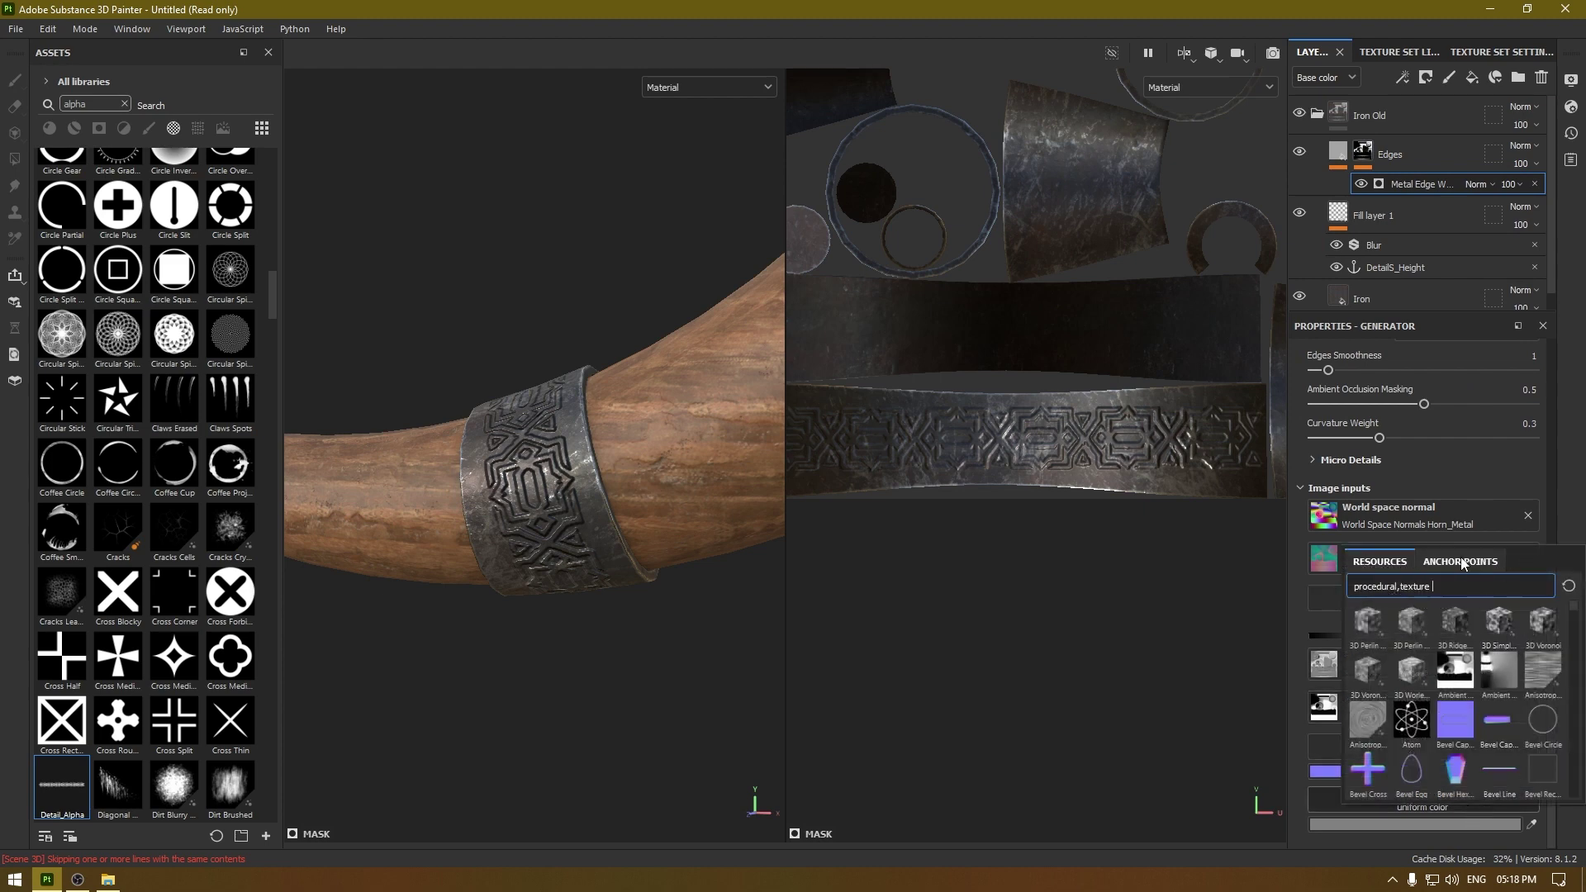
left_click(1451, 563)
left_click(1451, 586)
left_click(1439, 754)
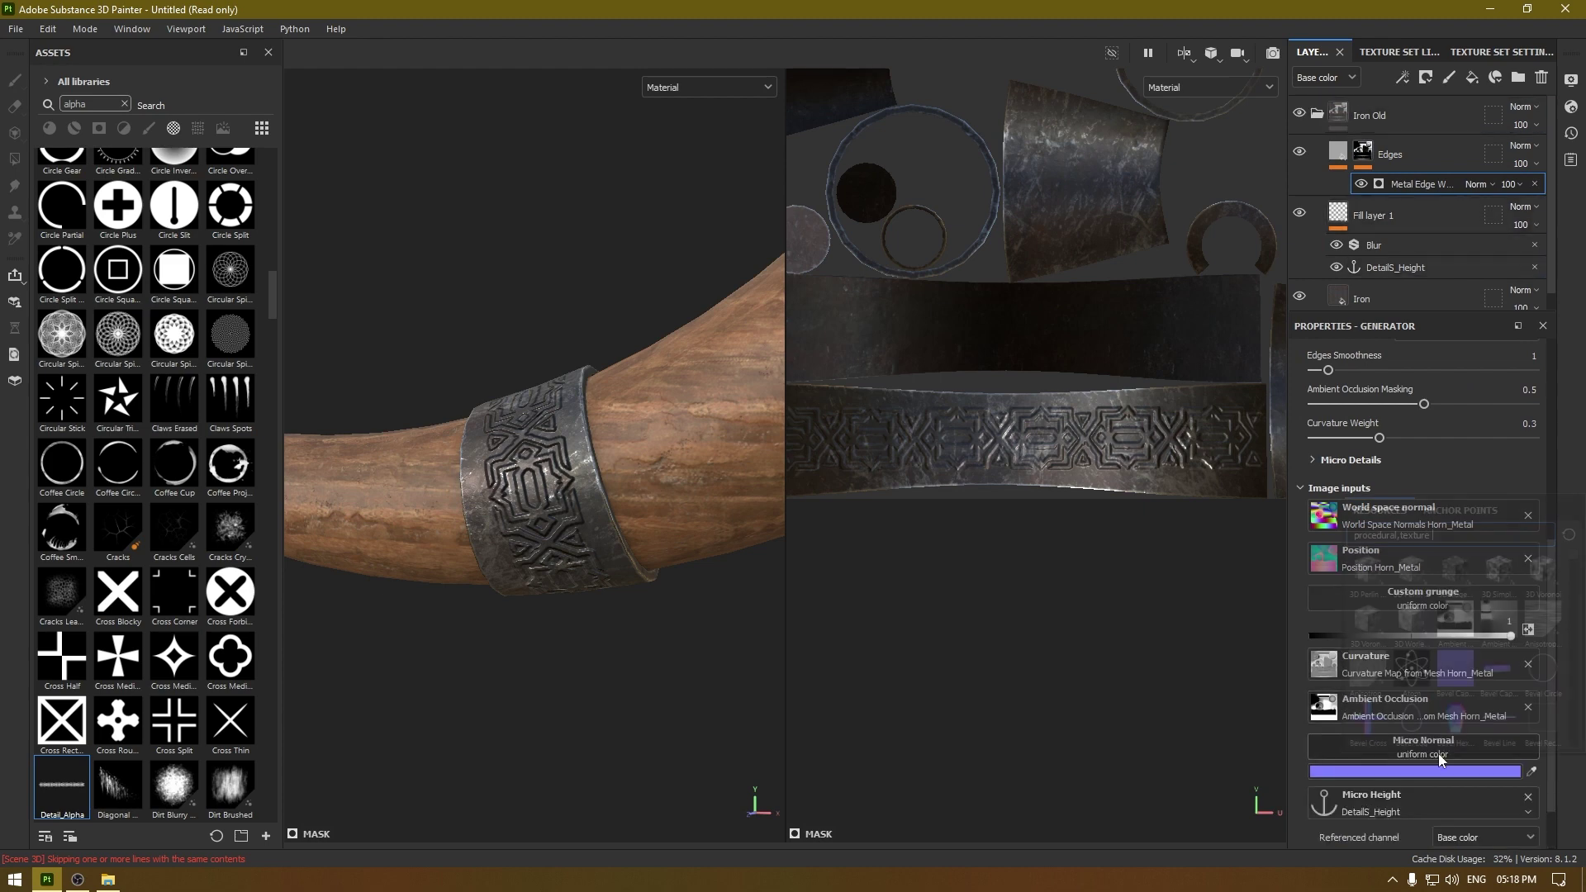
left_click(1460, 510)
left_click(1437, 554)
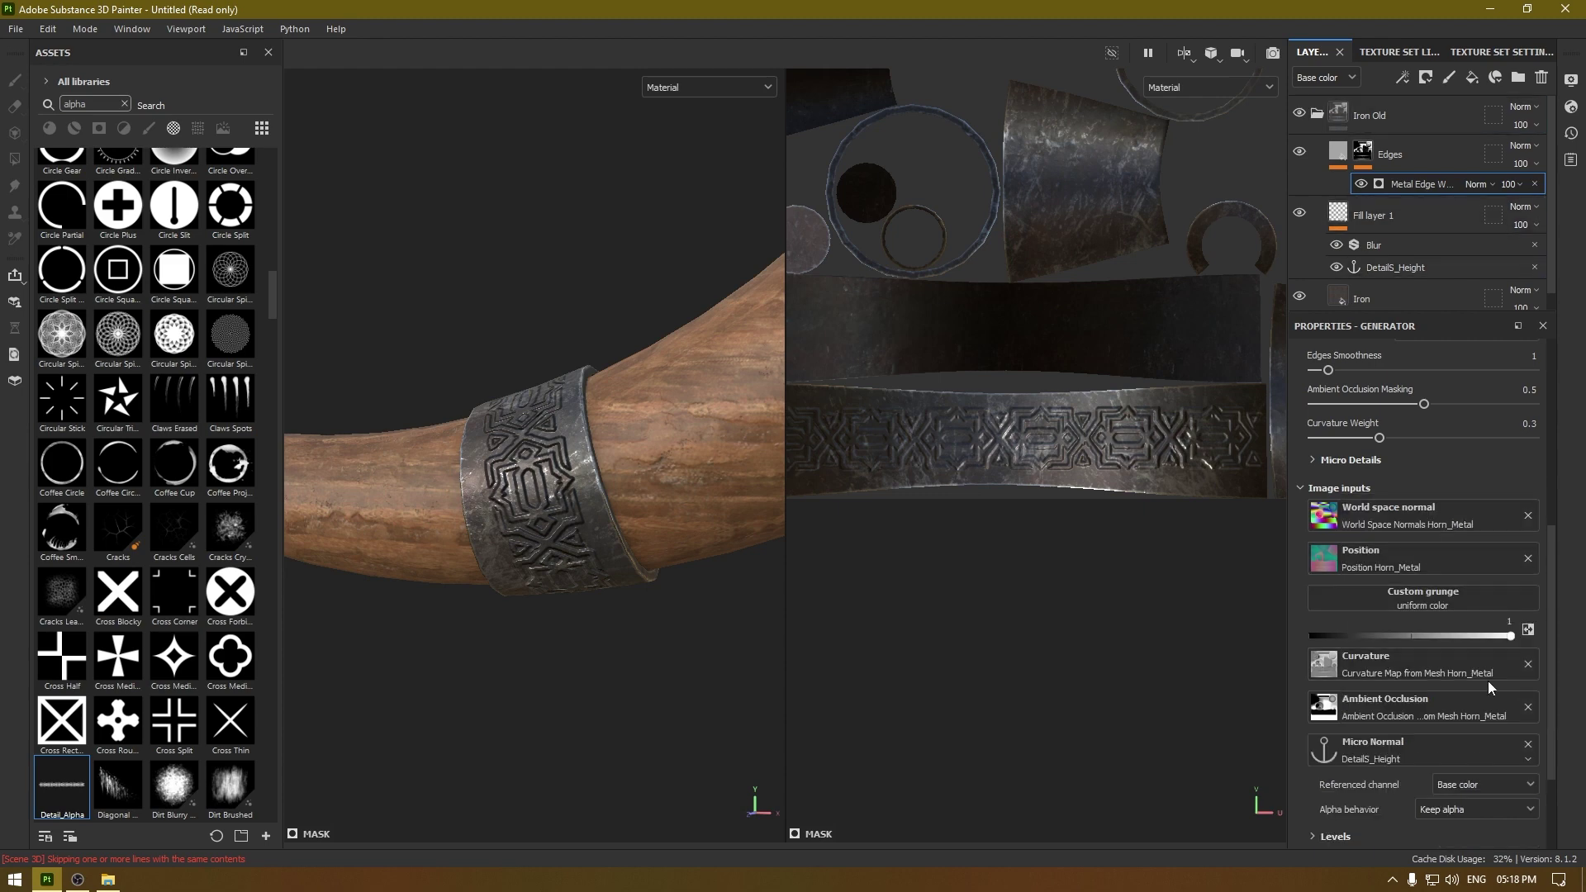
Step: Change the referenced channel of both the Micro Normal and Micro Height anchor inputs
scroll(1489, 687, "down", 2)
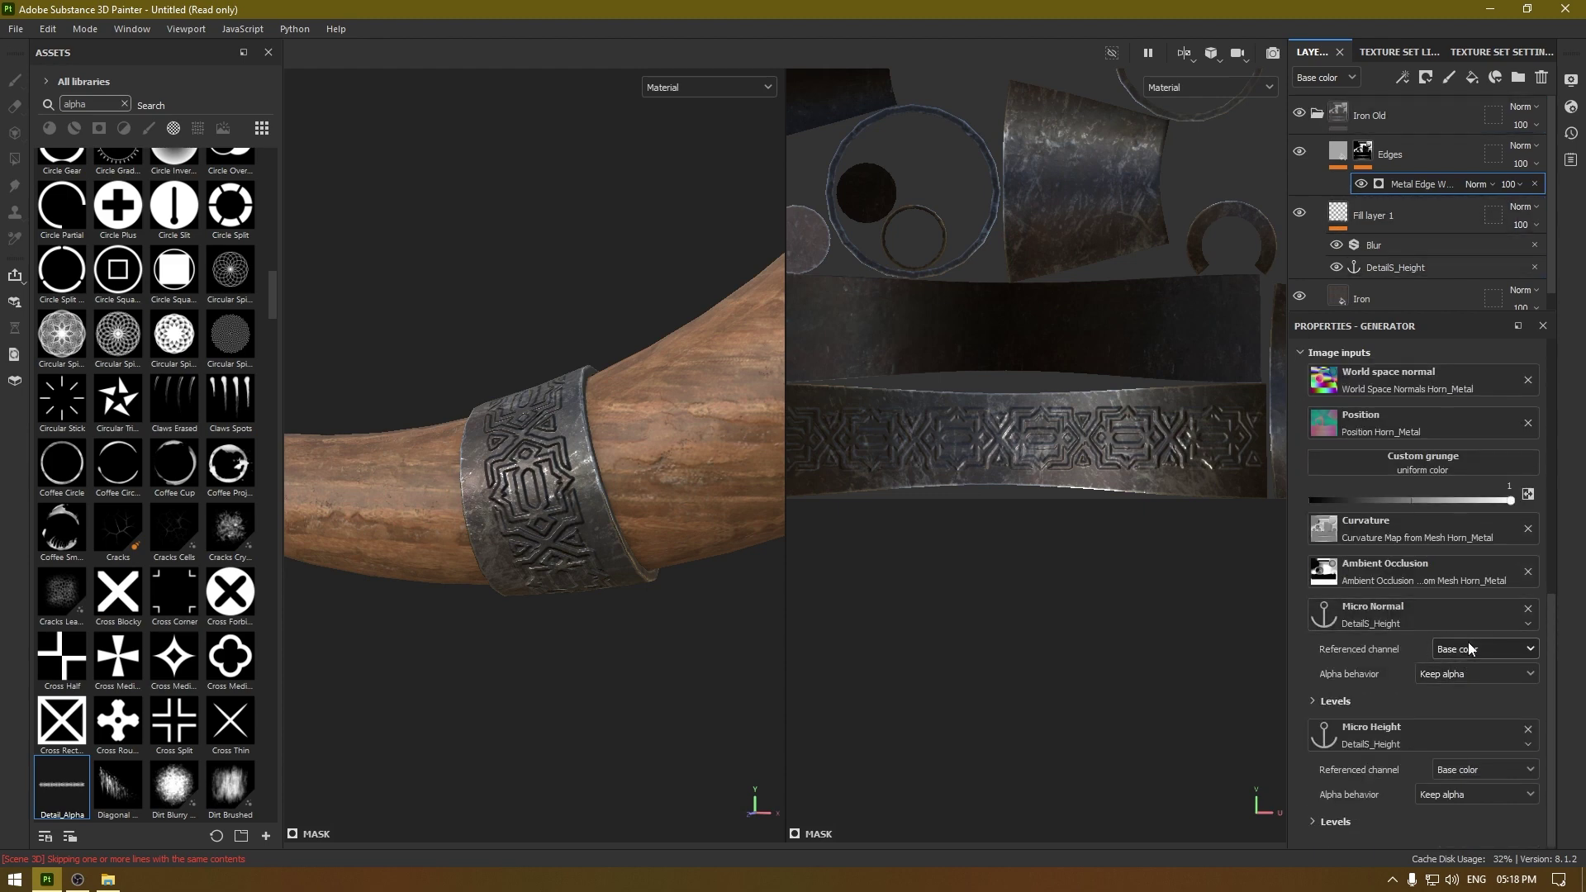
left_click(1469, 649)
left_click(1473, 736)
left_click(1479, 769)
left_click(1477, 874)
Step: Expand the generator's Micro Details and set Micro Height and Micro Normal to True
scroll(1472, 493, "up", 5)
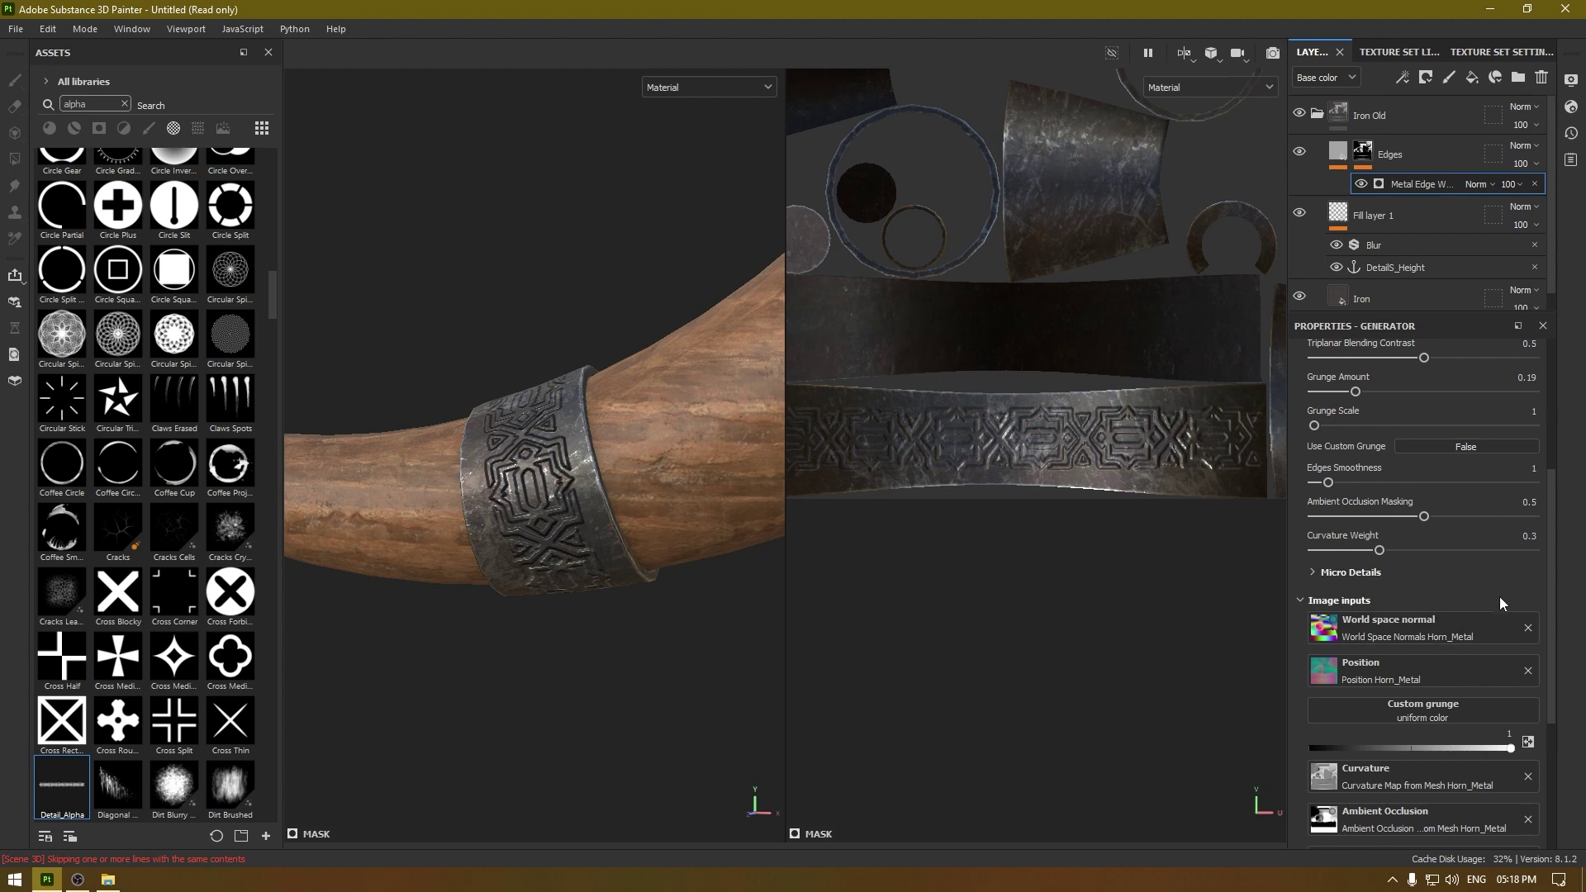
left_click(1350, 574)
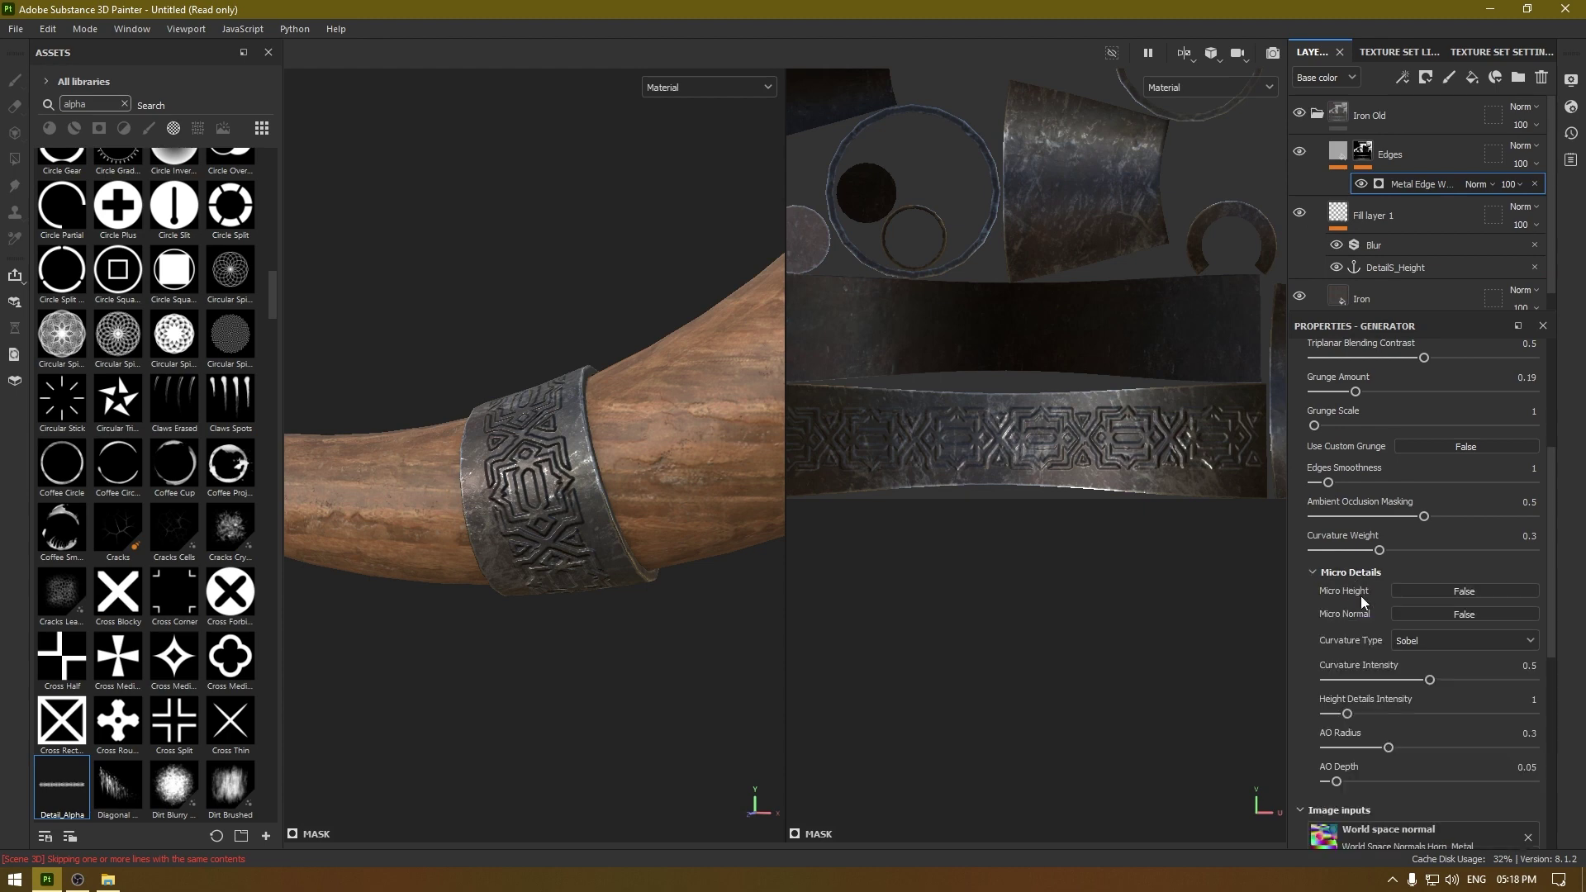
left_click(1438, 592)
left_click(1446, 614)
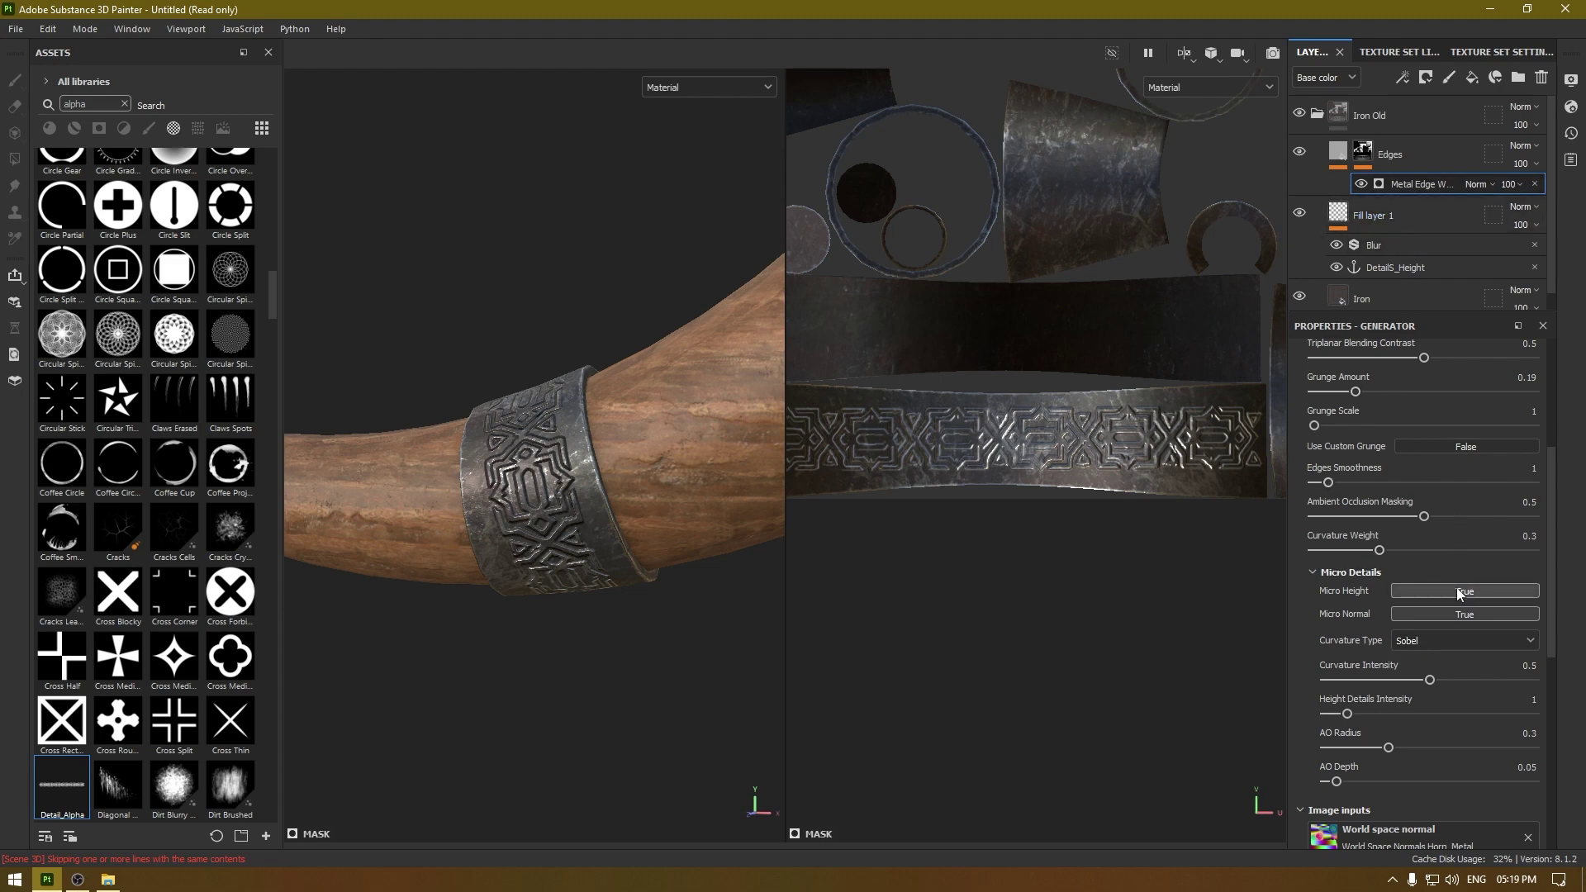
Step: Toggle Micro Height and Micro Normal off and on to compare the edge wear on the band's pattern, leaving both True
scroll(655, 459, "up", 5)
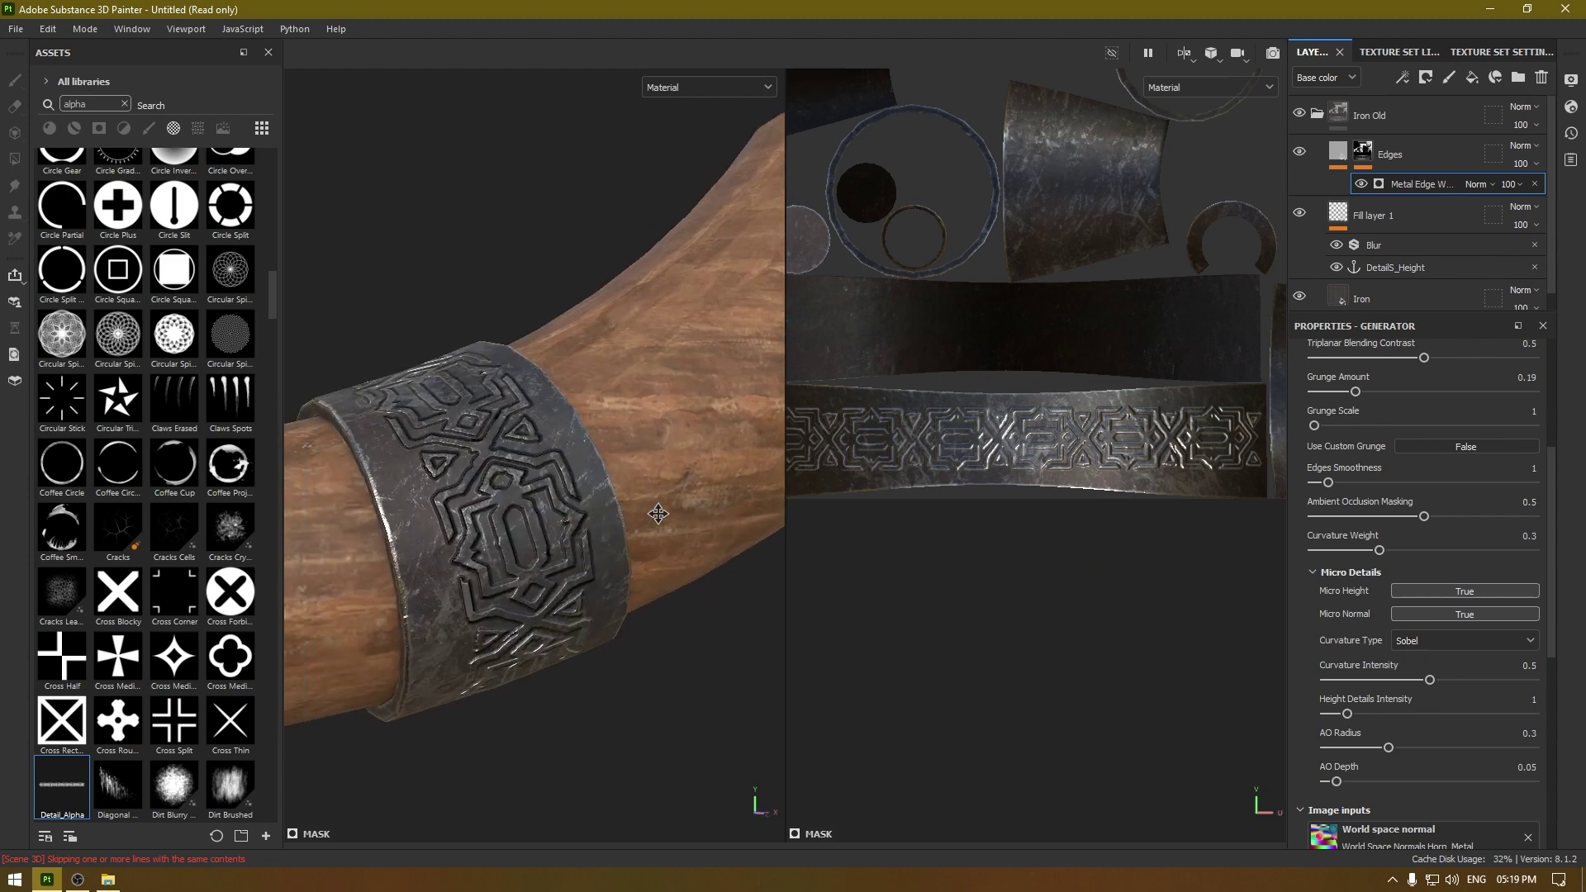
left_click(1427, 587)
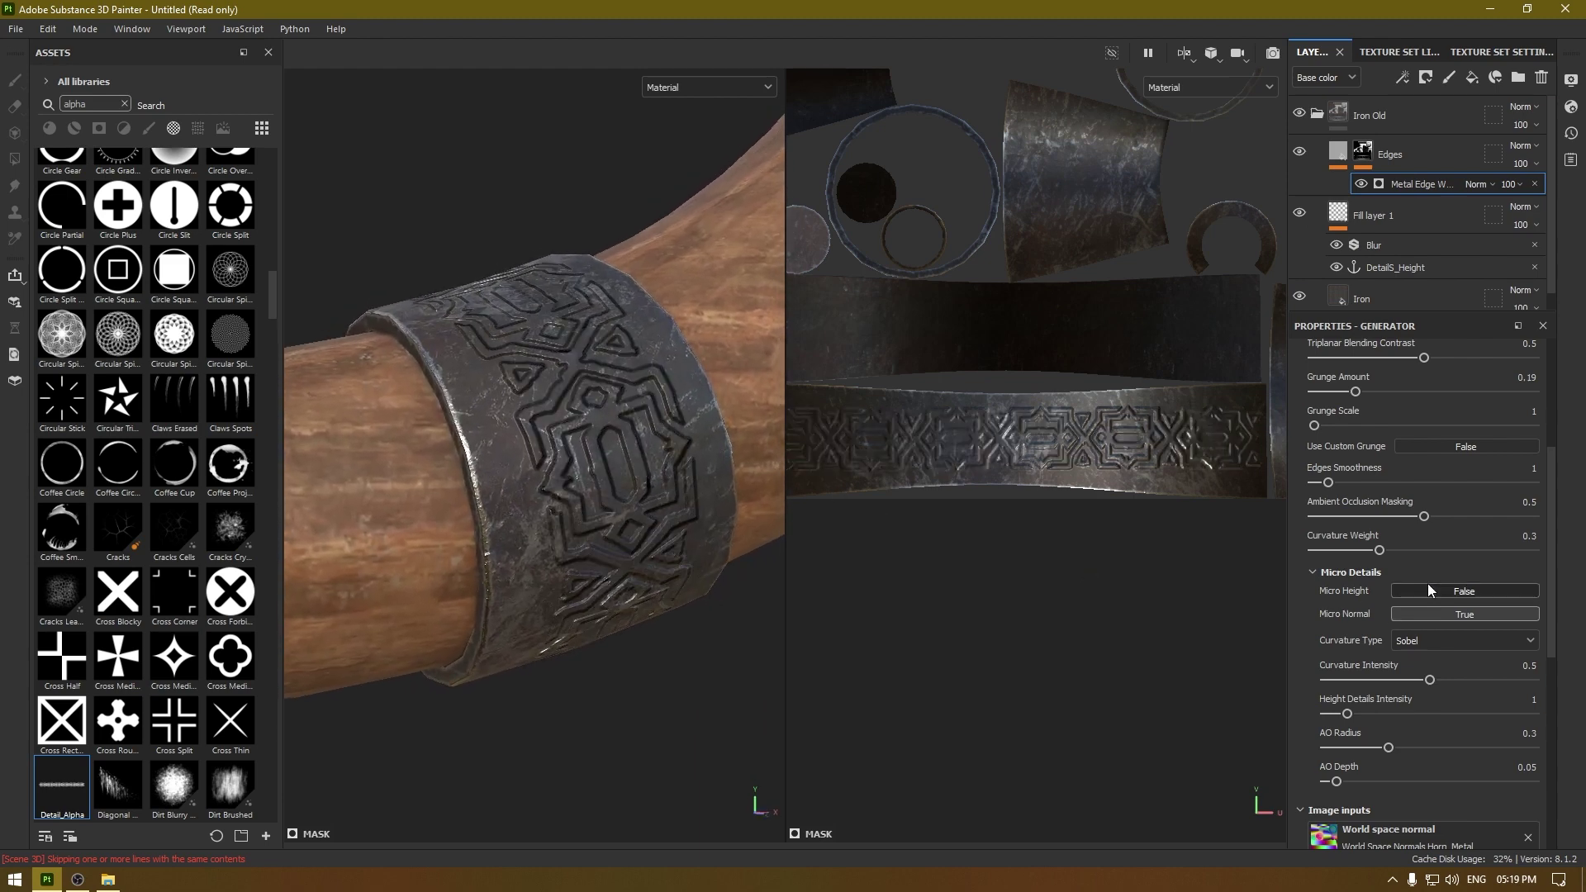
left_click(1430, 587)
left_click(1429, 588)
left_click(1454, 618)
left_click(1454, 618)
left_click(1450, 595)
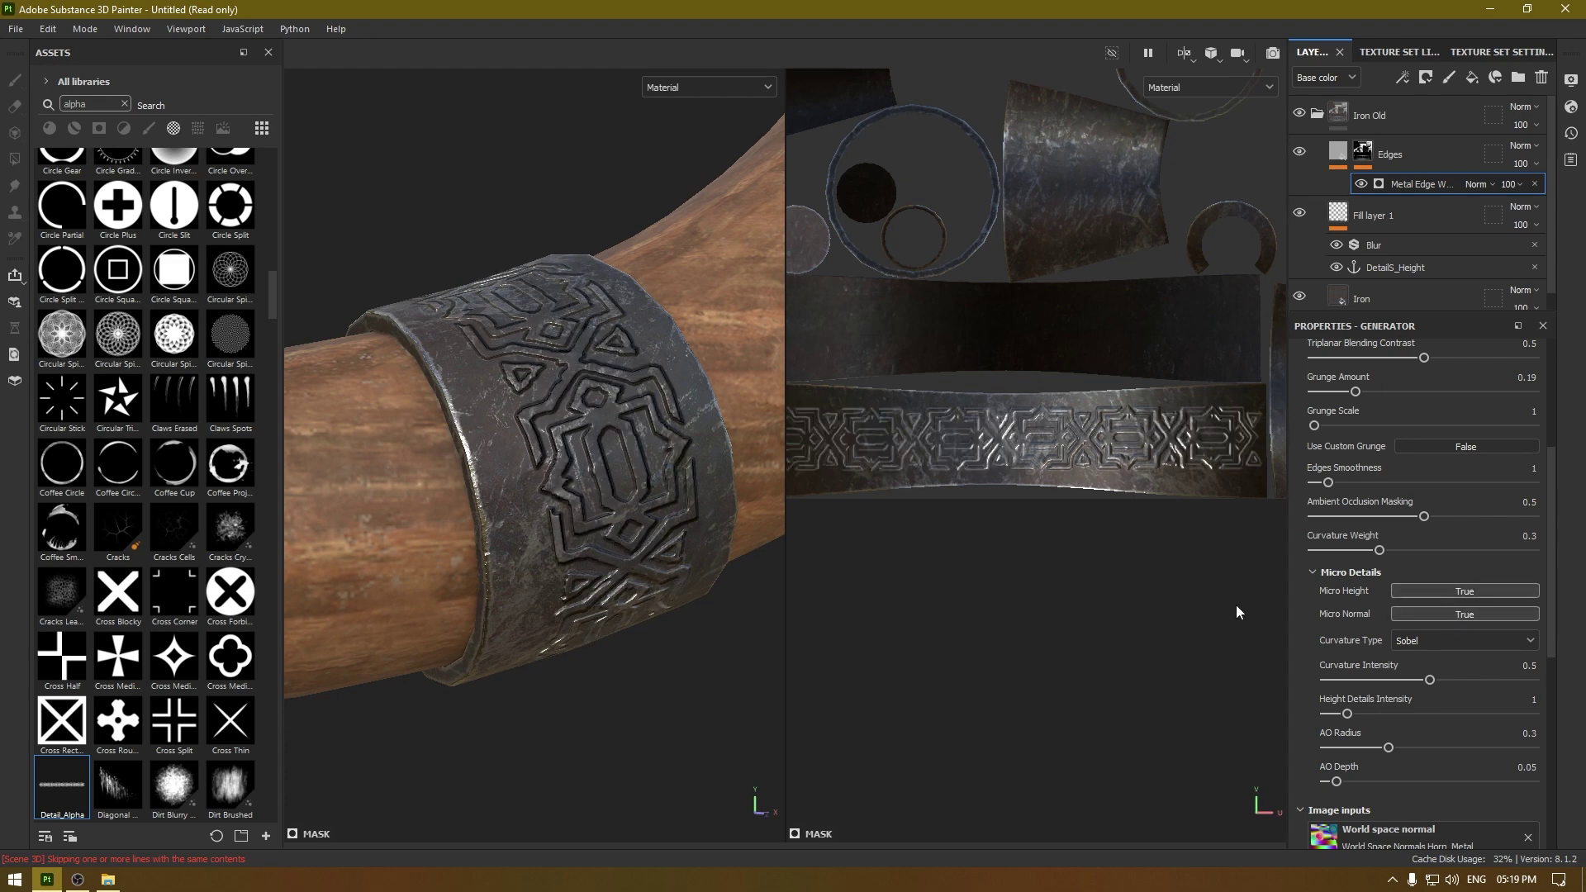
left_click_drag(597, 522, 655, 592, "alt")
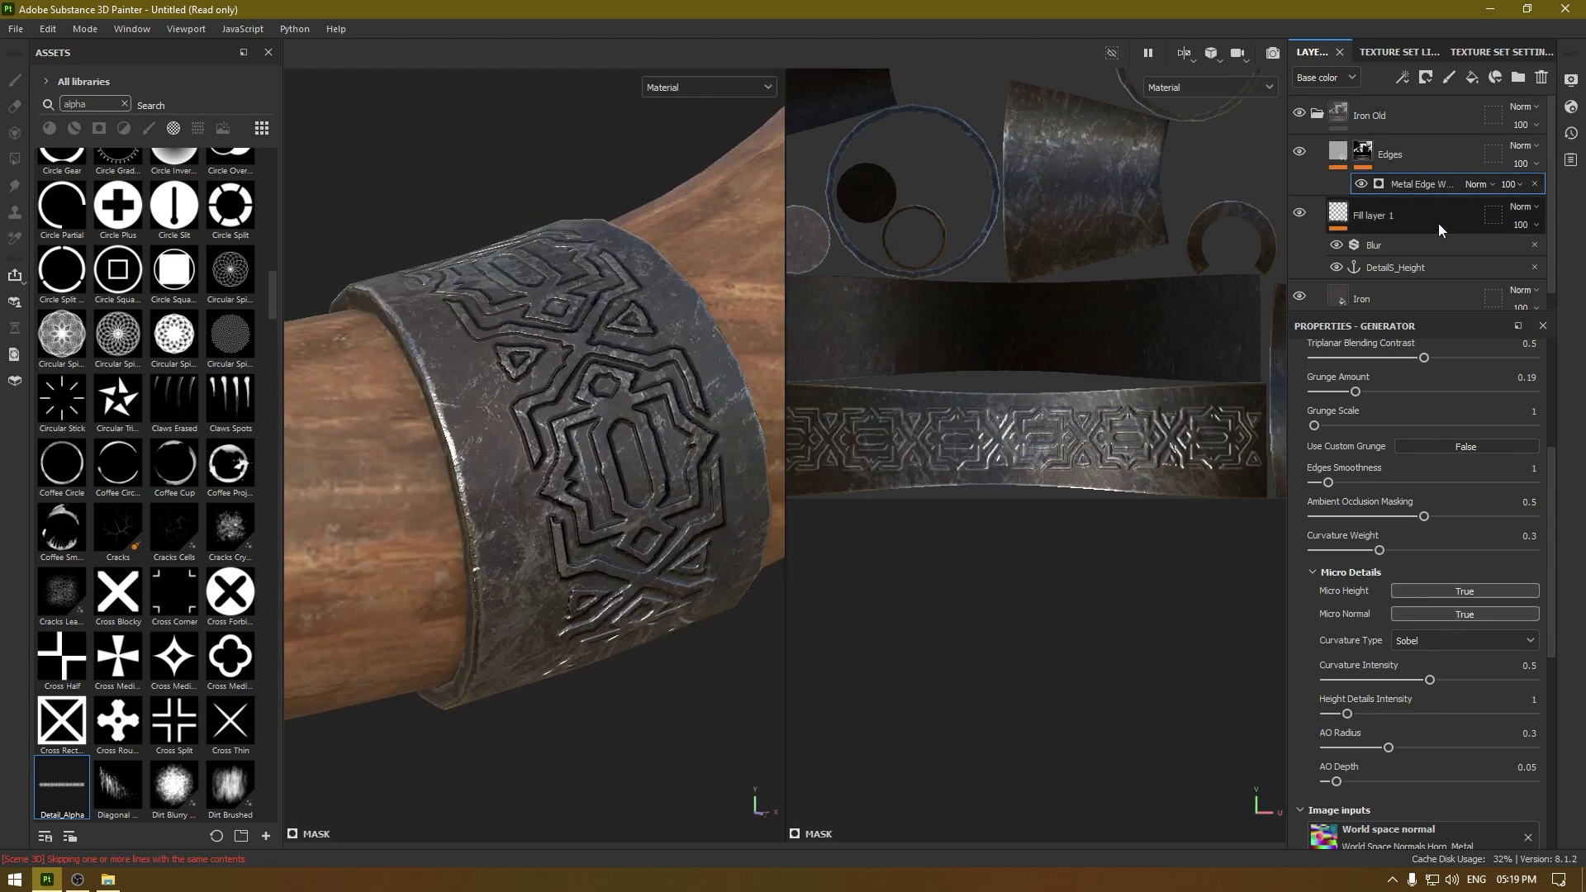
Step: Set the Metal Edge Wear generator's Wear Level to 0.87 and Wear Contrast to 0.51
scroll(1432, 735, "up", 8)
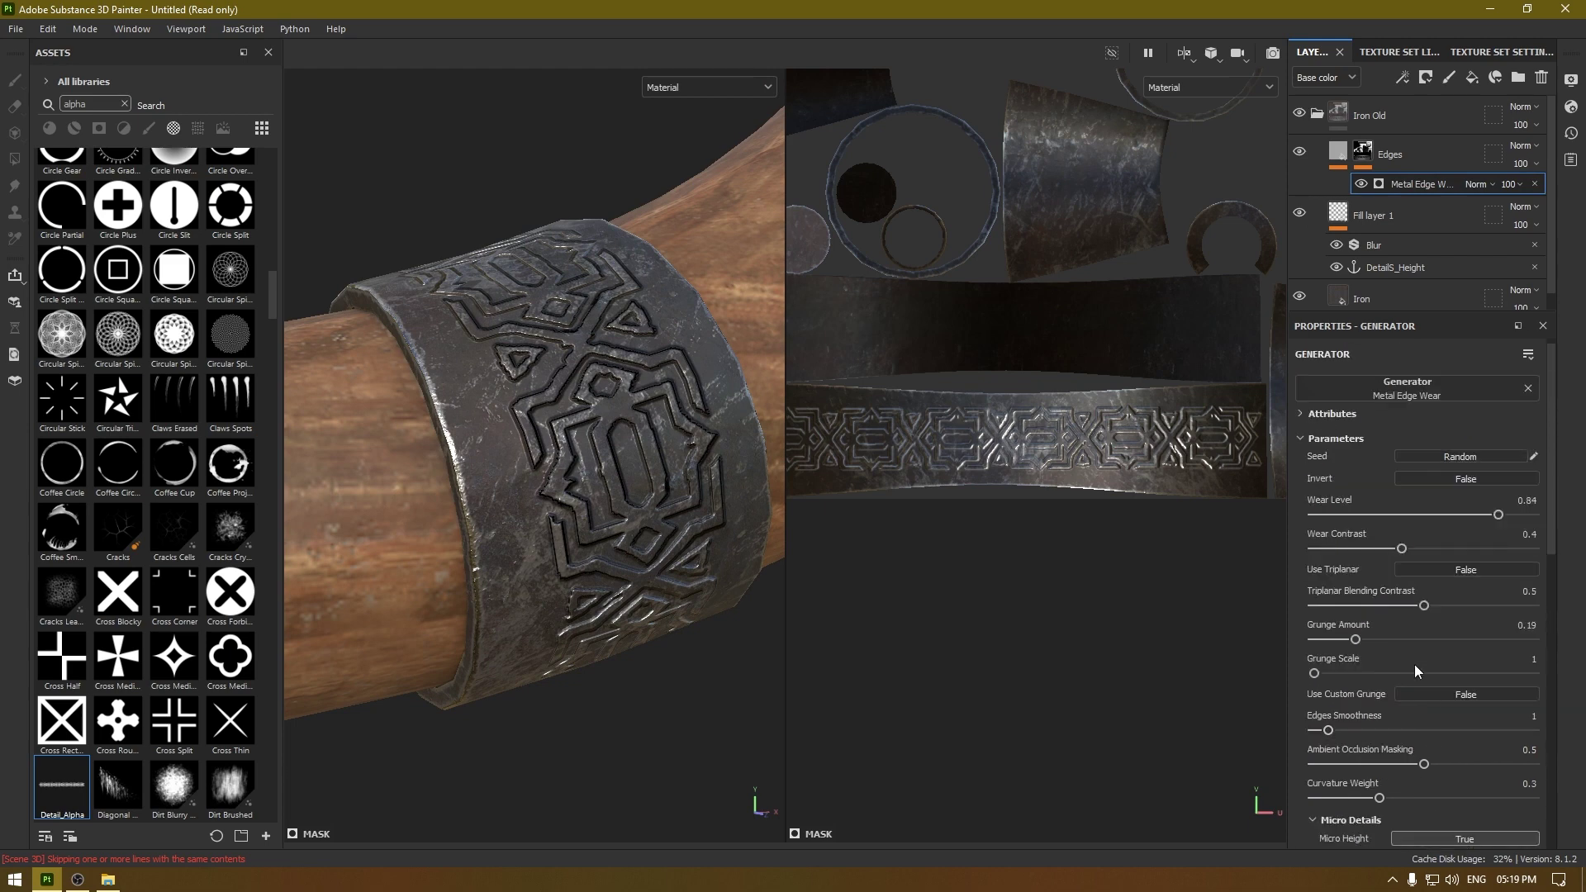
scroll(1373, 546, "down", 10)
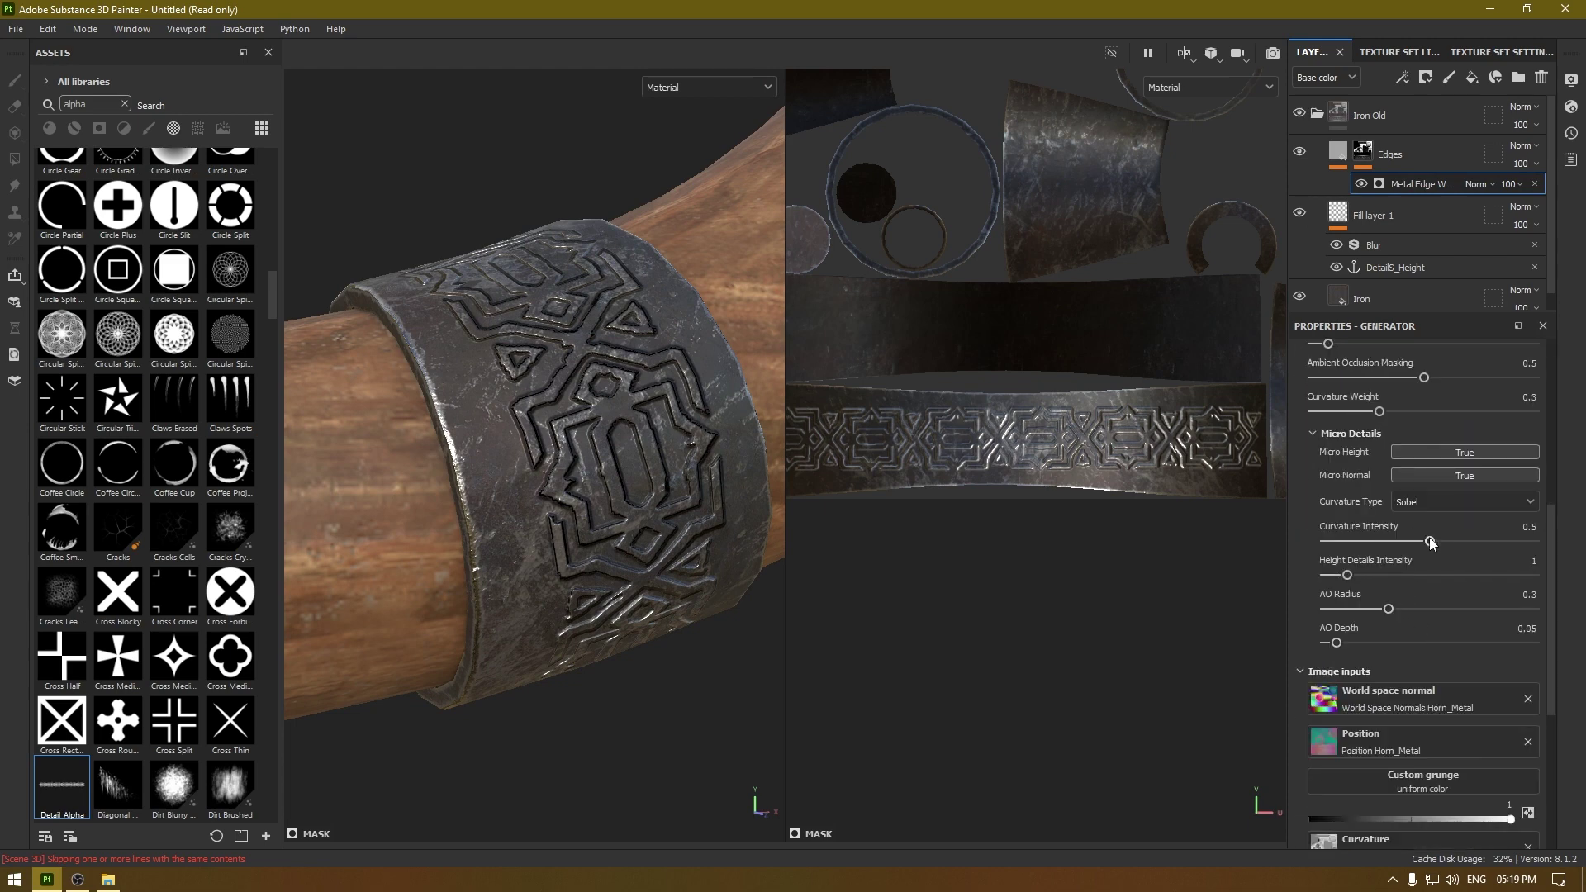
scroll(1517, 517, "up", 5)
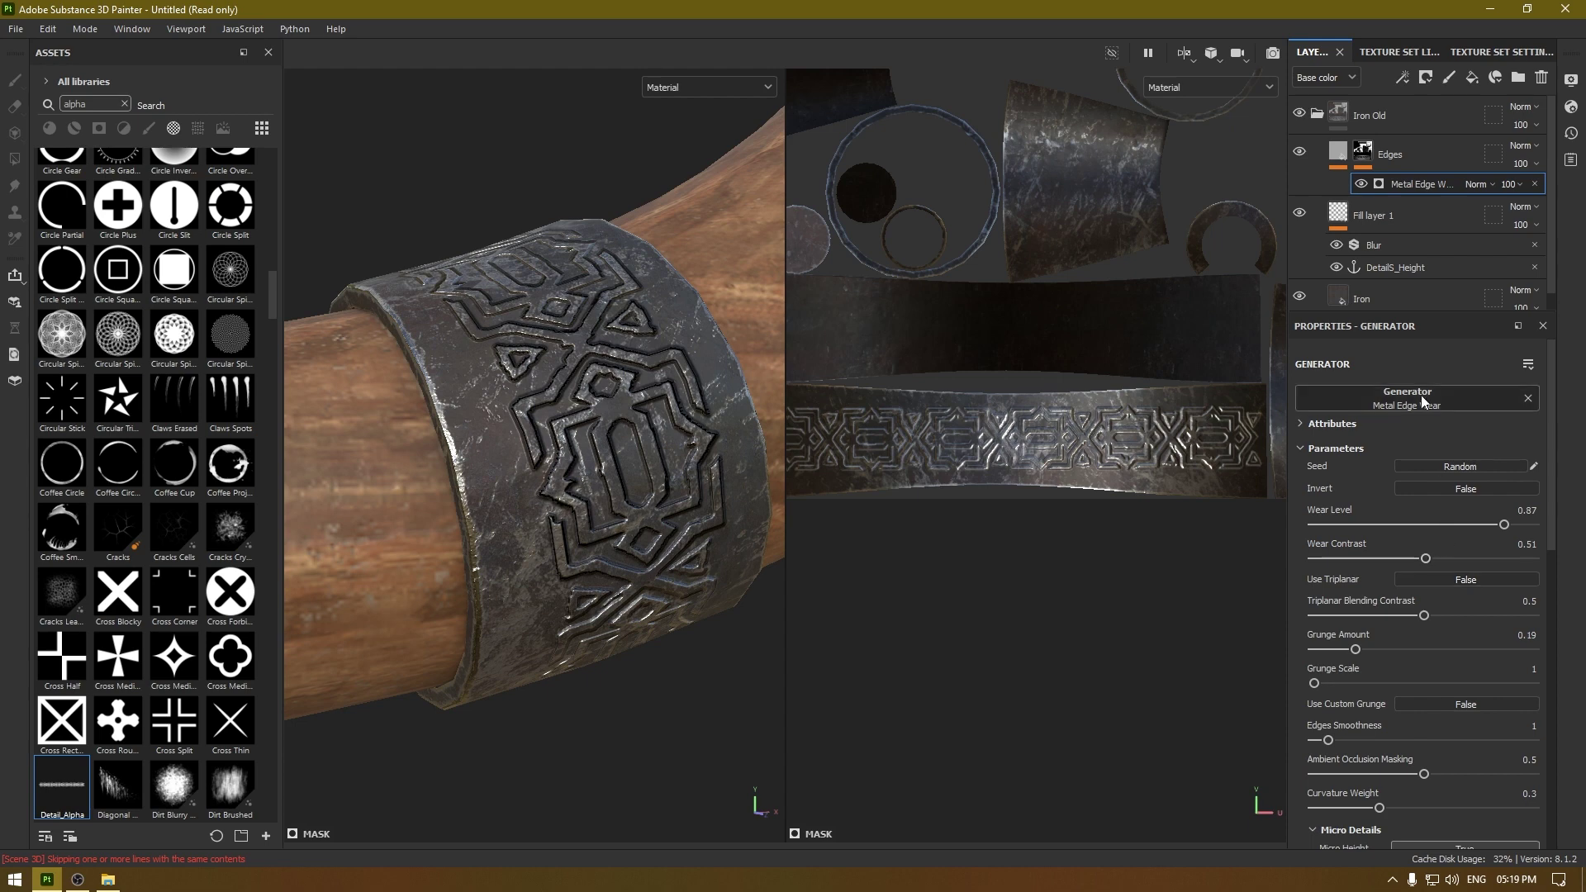
Step: Darken the grey base color of the Edges fill layer
left_click(1340, 155)
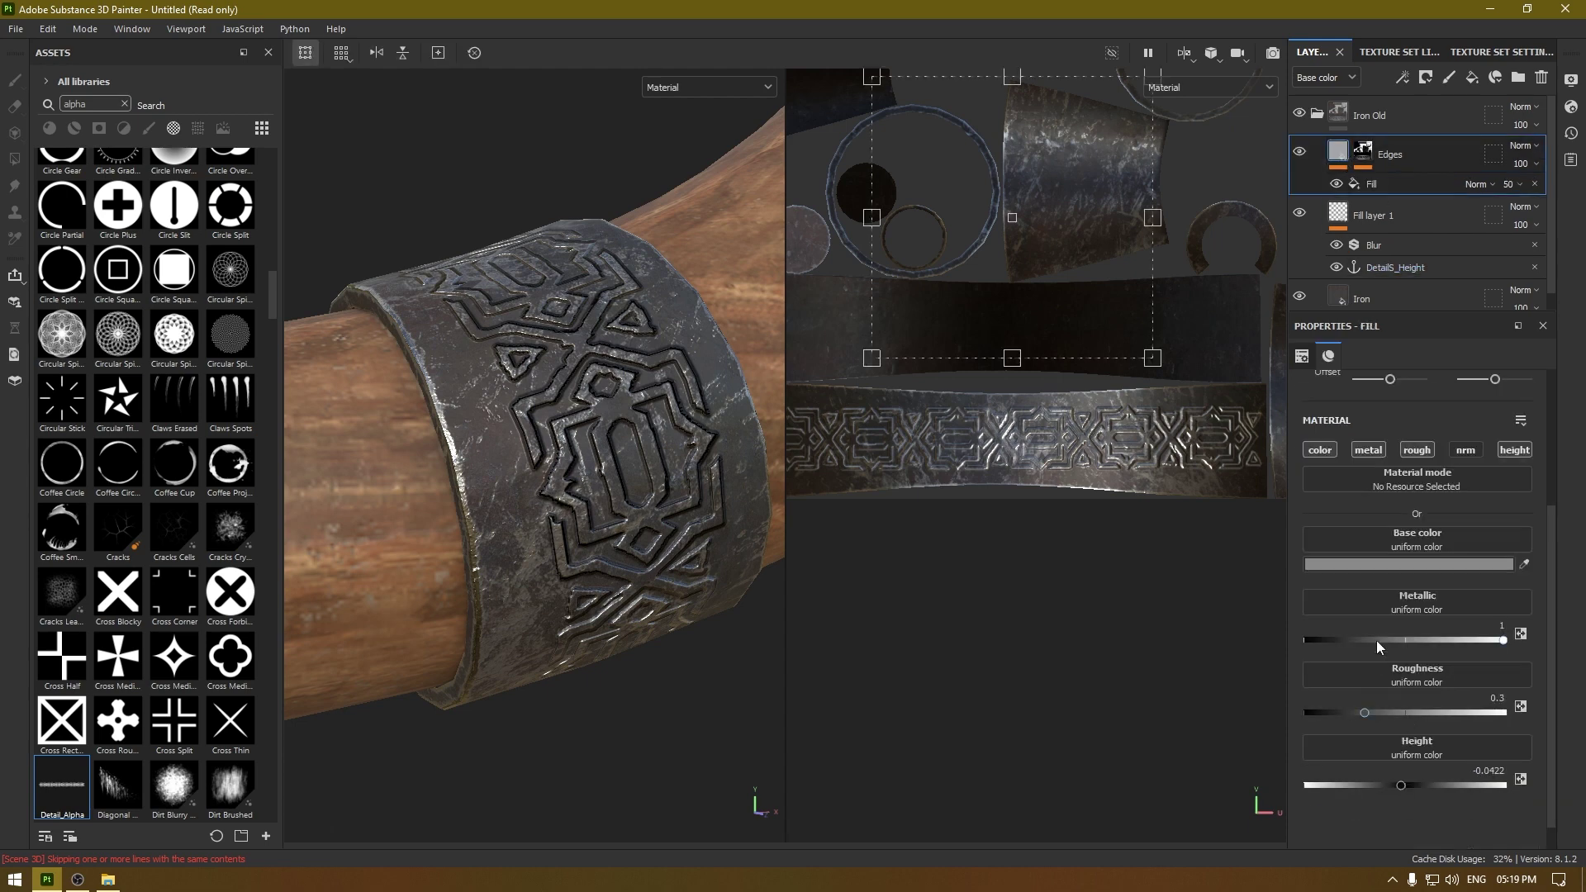
left_click(1407, 563)
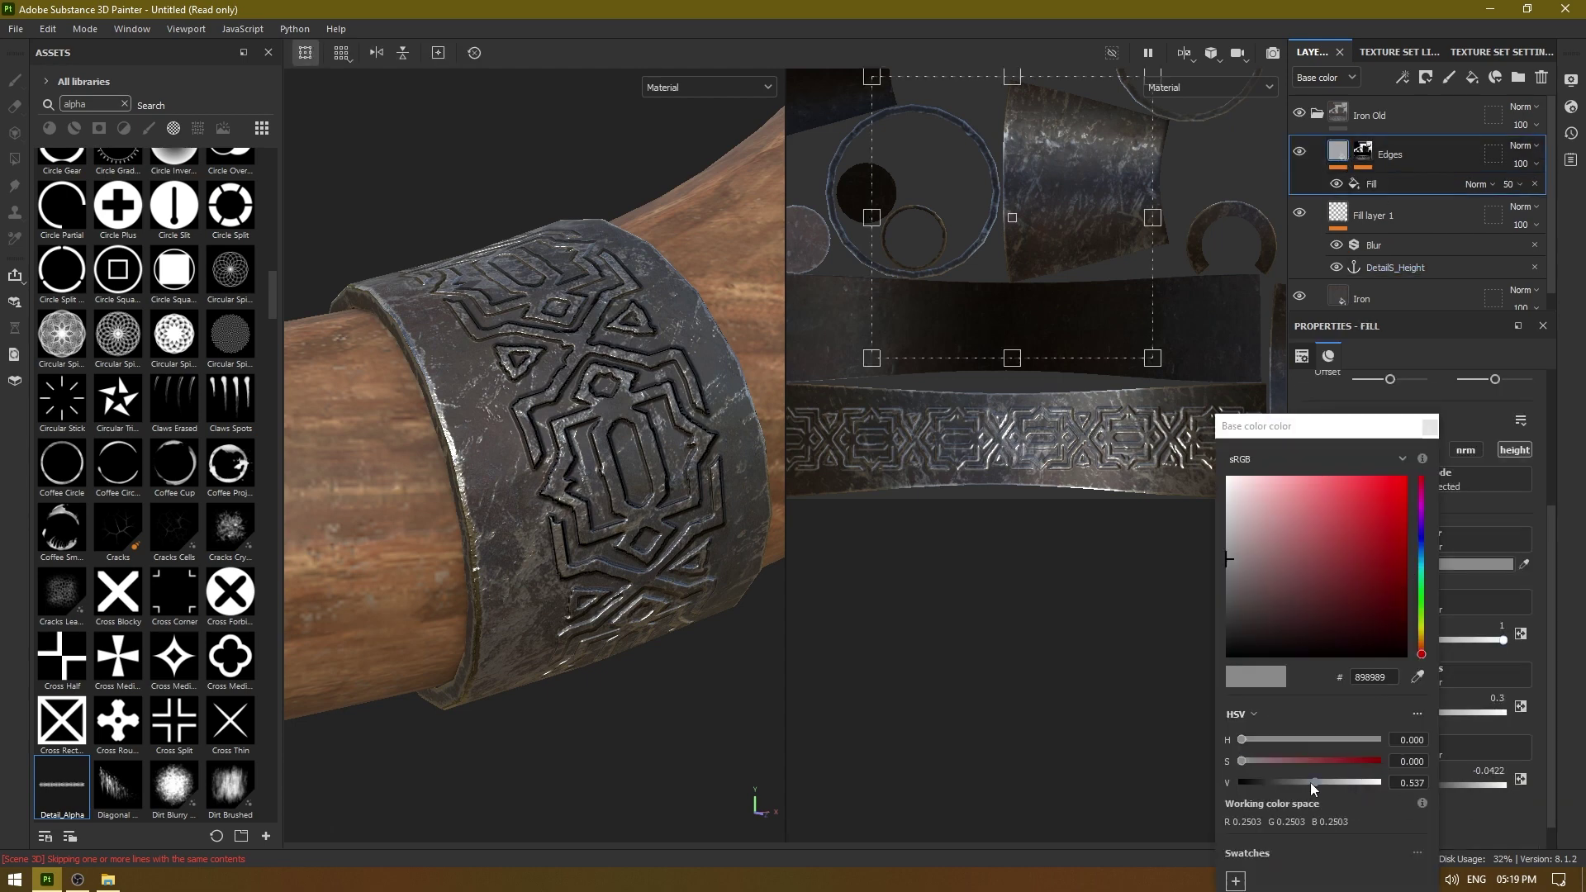
mouse_move(1312, 782)
left_mouse_down()
mouse_move(1269, 784)
mouse_move(1290, 781)
left_mouse_up()
left_click(1429, 429)
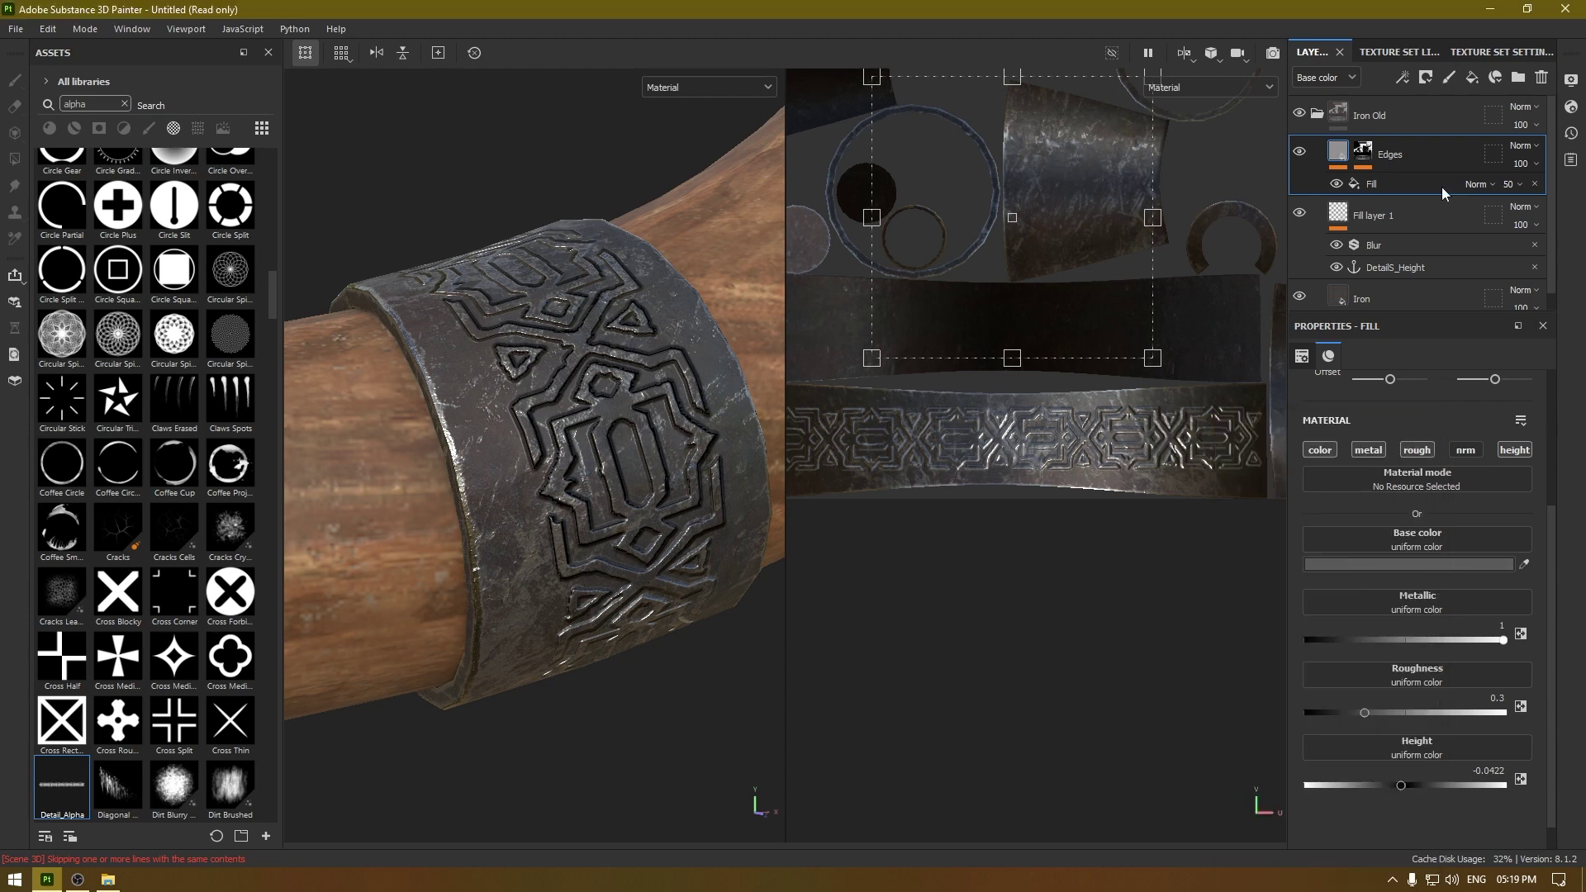
Step: Darken the base color of the Edges layer's Fill effect to grey 979797
left_click(1414, 185)
left_click(1385, 567)
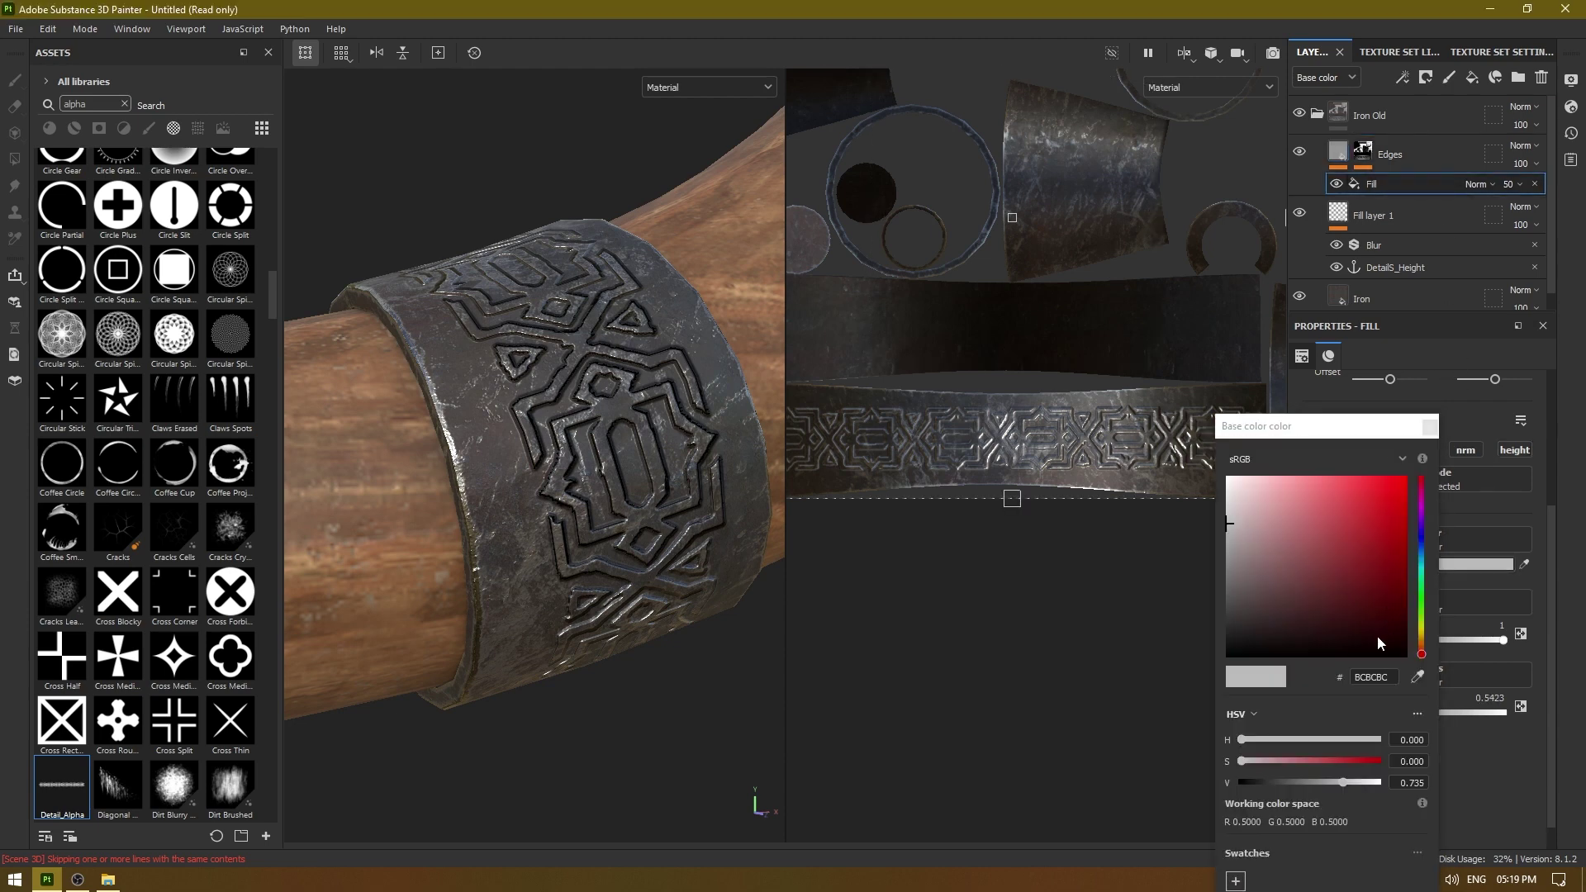
mouse_move(1335, 784)
left_mouse_down()
mouse_move(1297, 780)
mouse_move(1324, 783)
left_mouse_up()
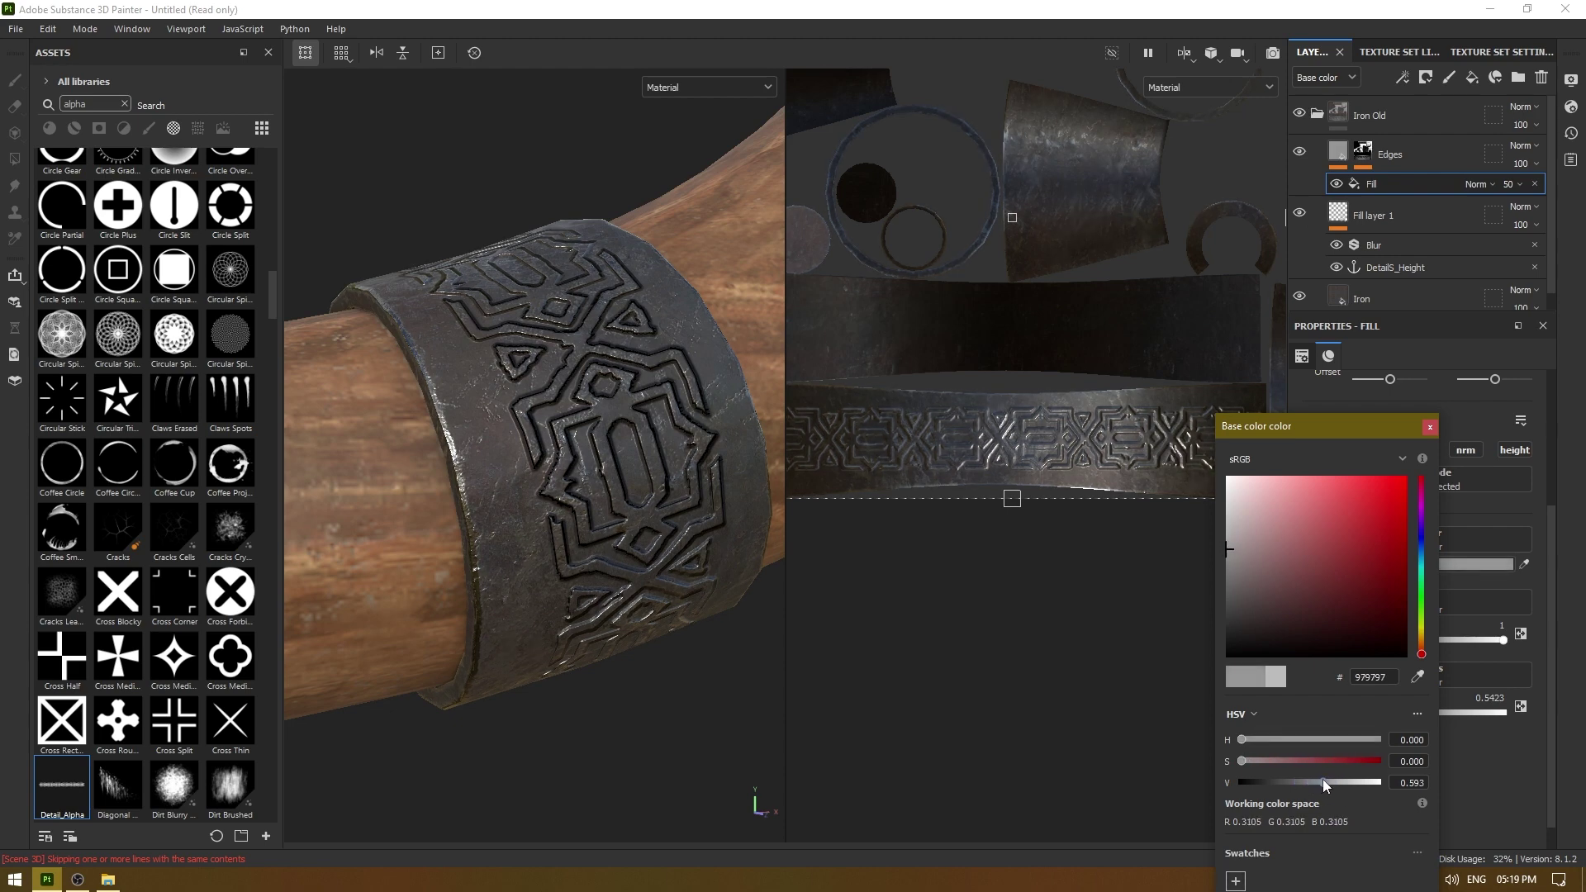
left_click(1431, 427)
Step: Rename the engraved-pattern layer Fill layer 1 in the Iron Old folder as Details_1
scroll(504, 369, "down", 4)
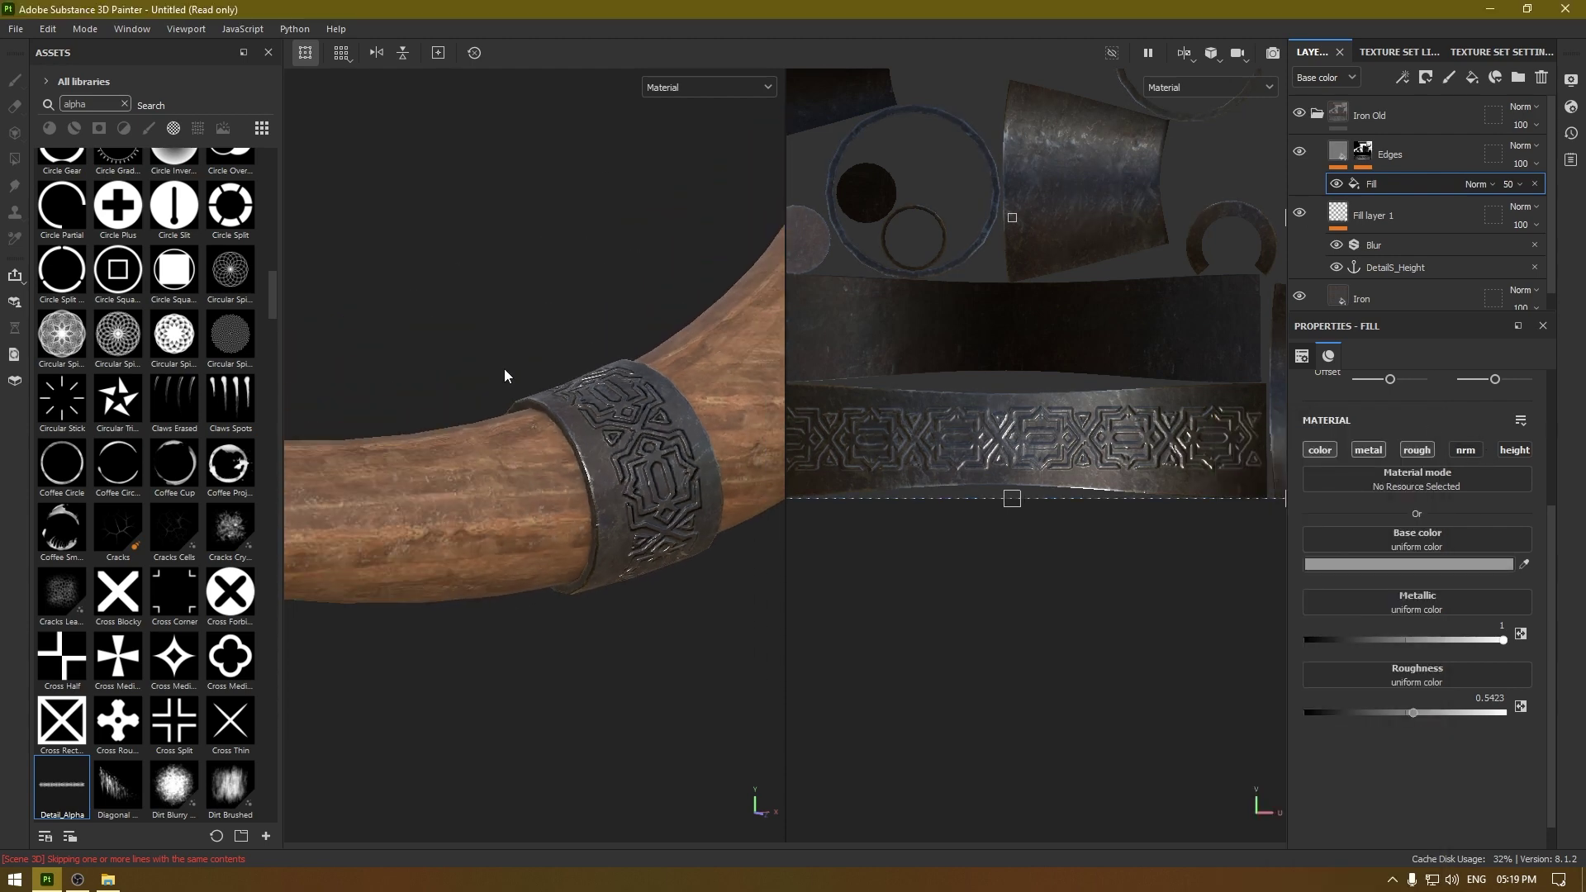
left_click_drag(504, 369, 529, 463, "alt")
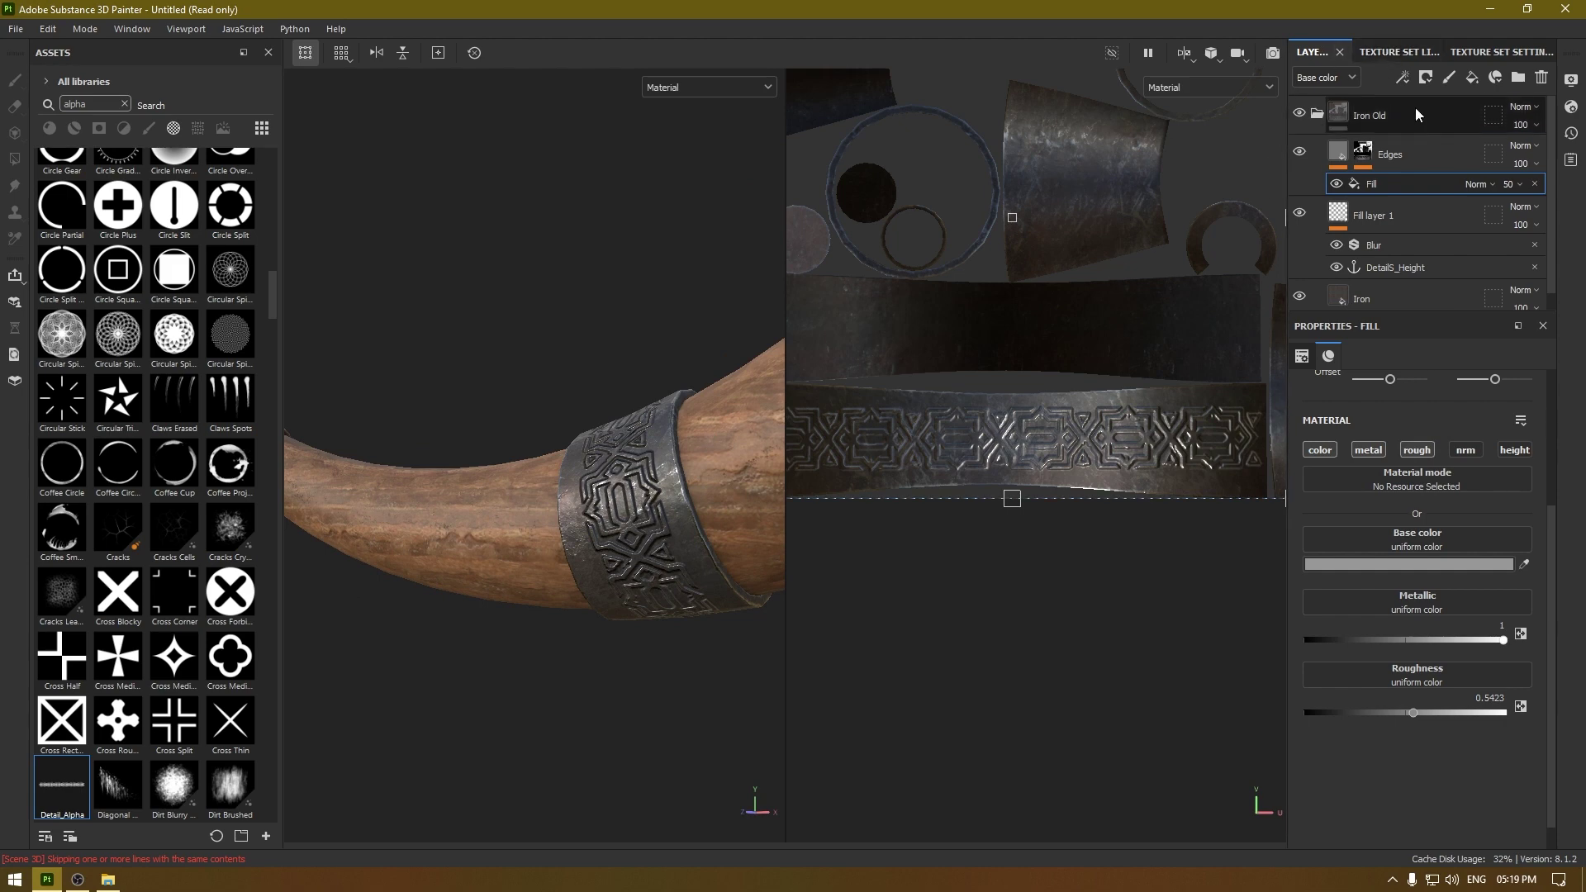
left_click(1317, 115)
left_click_drag(636, 475, 403, 542, "alt")
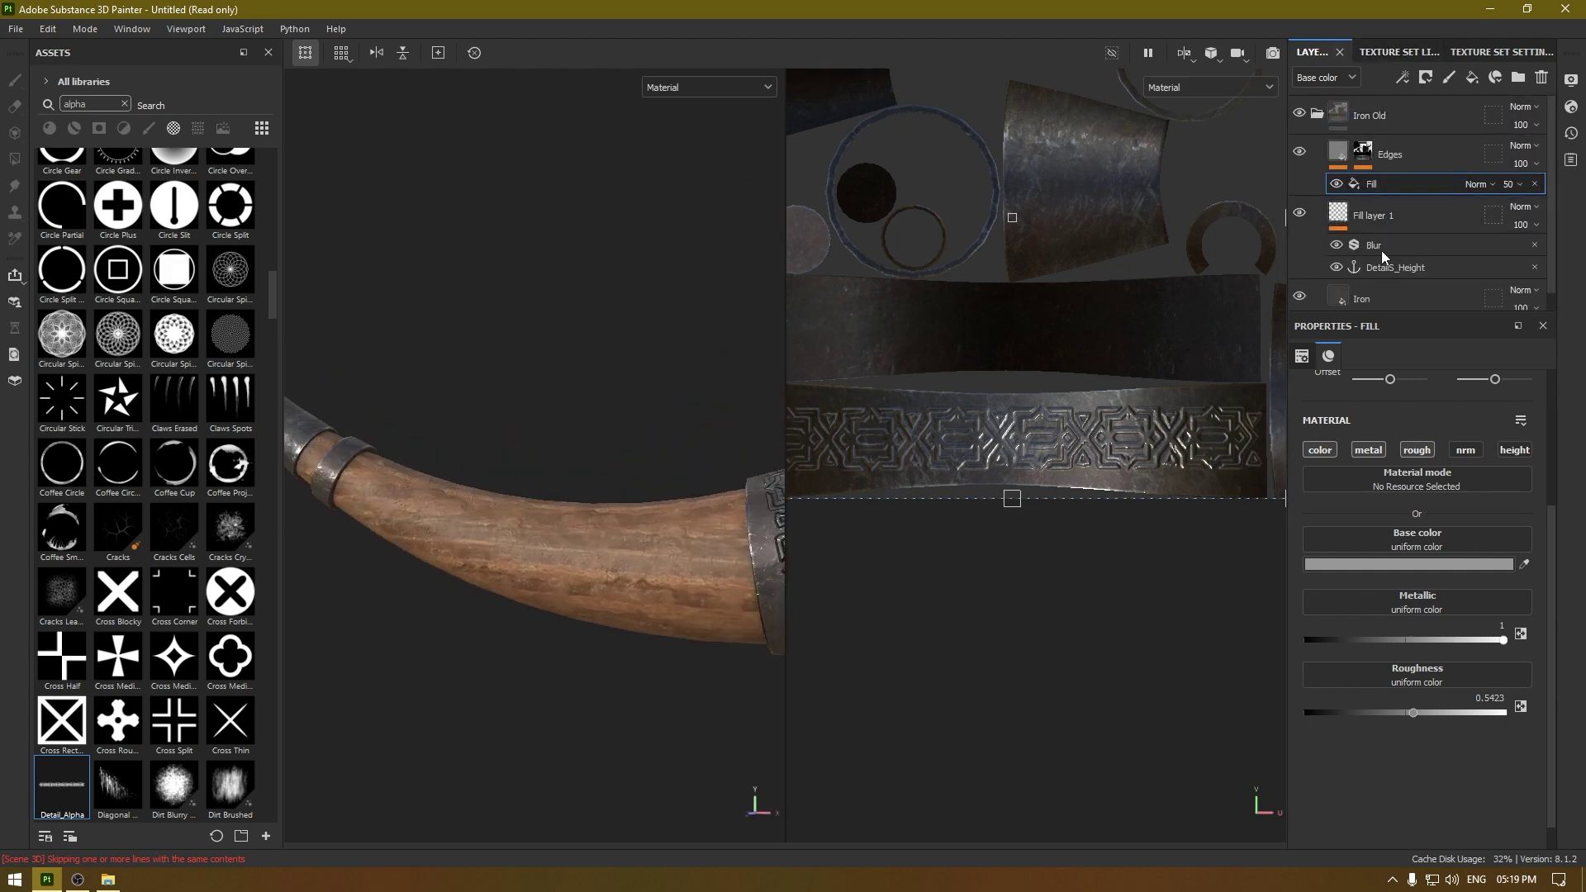
scroll(1404, 248, "down", 1)
left_click(1415, 205)
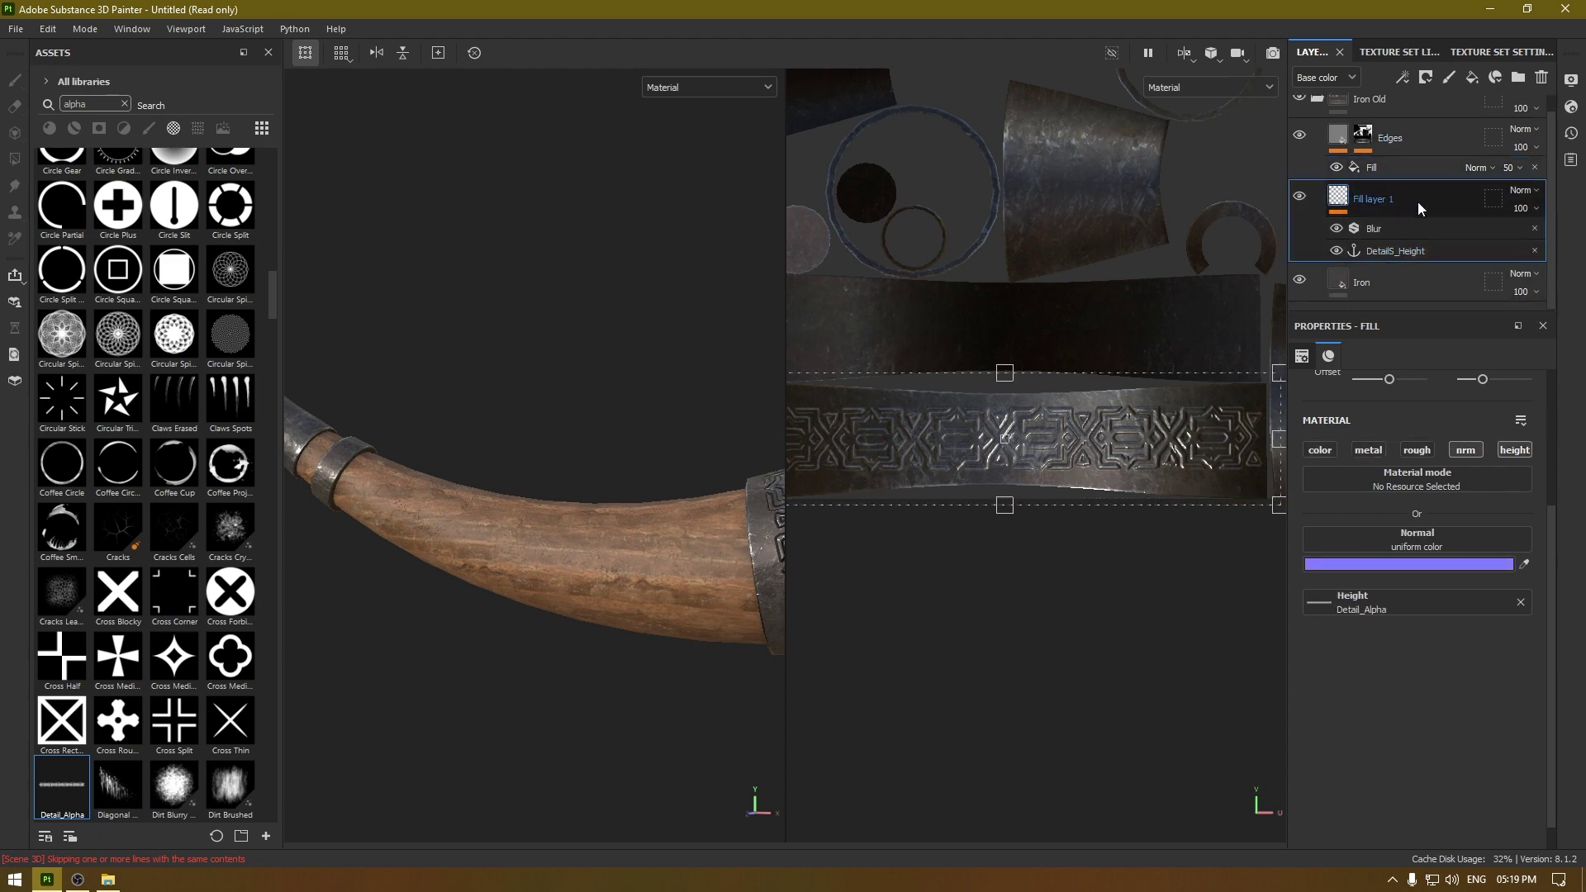
double_click(1376, 201)
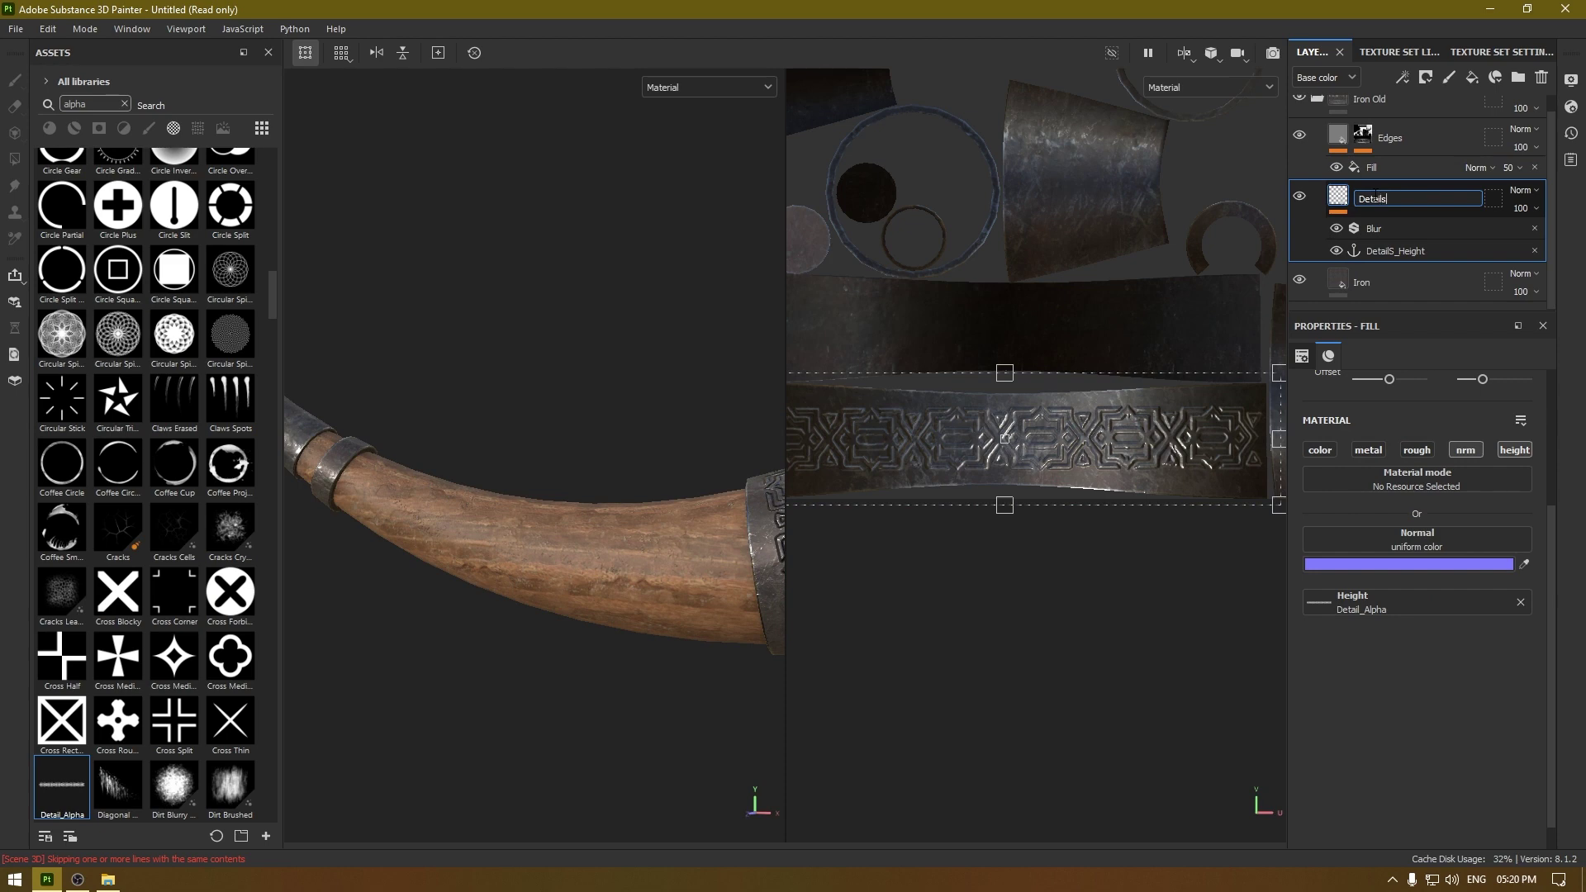
key("Return")
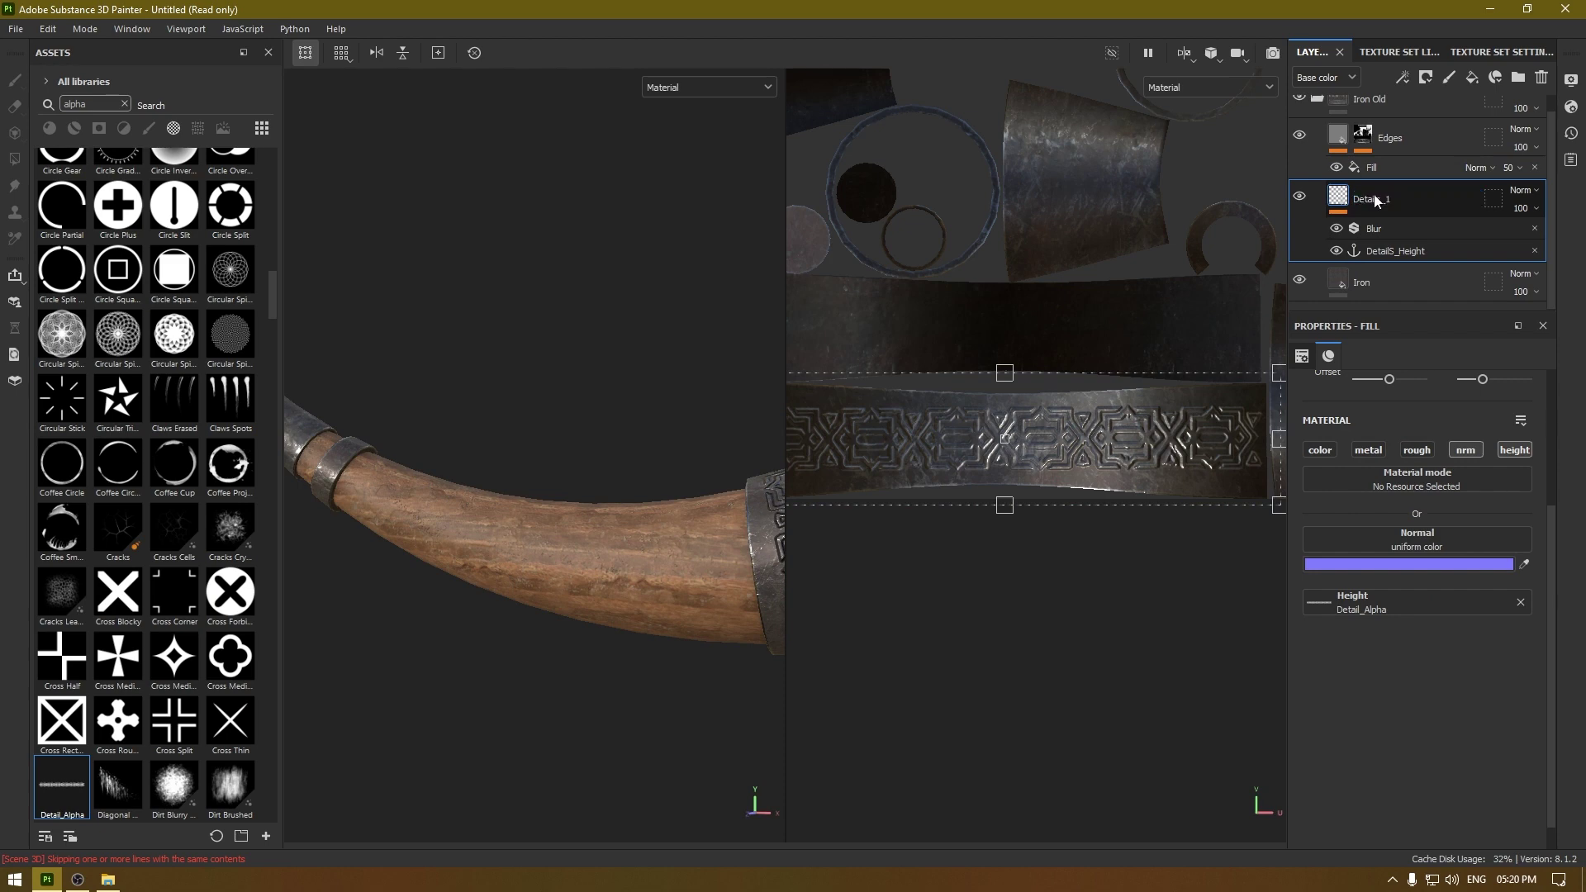
Step: Duplicate Details_1 and move the copy's pattern onto the small band's UV island at the upper edge of the UV layout
key("ctrl+d")
scroll(908, 459, "down", 1)
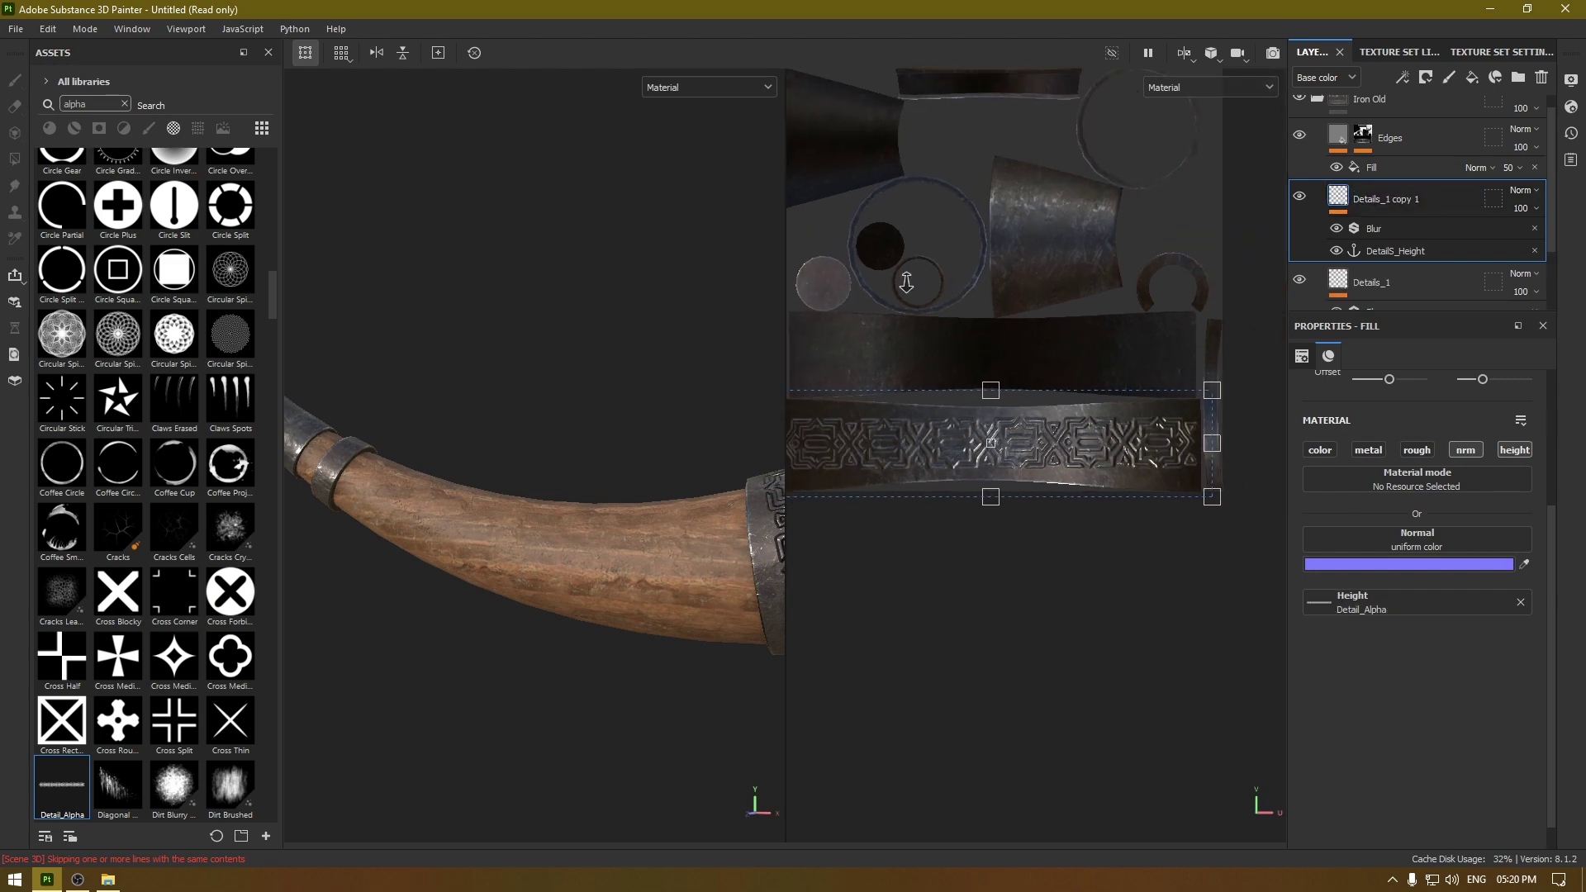
right_click_drag(906, 283, 906, 270, "alt")
middle_click_drag(1007, 442, 1052, 479, "alt")
left_click_drag(1062, 491, 1062, 130)
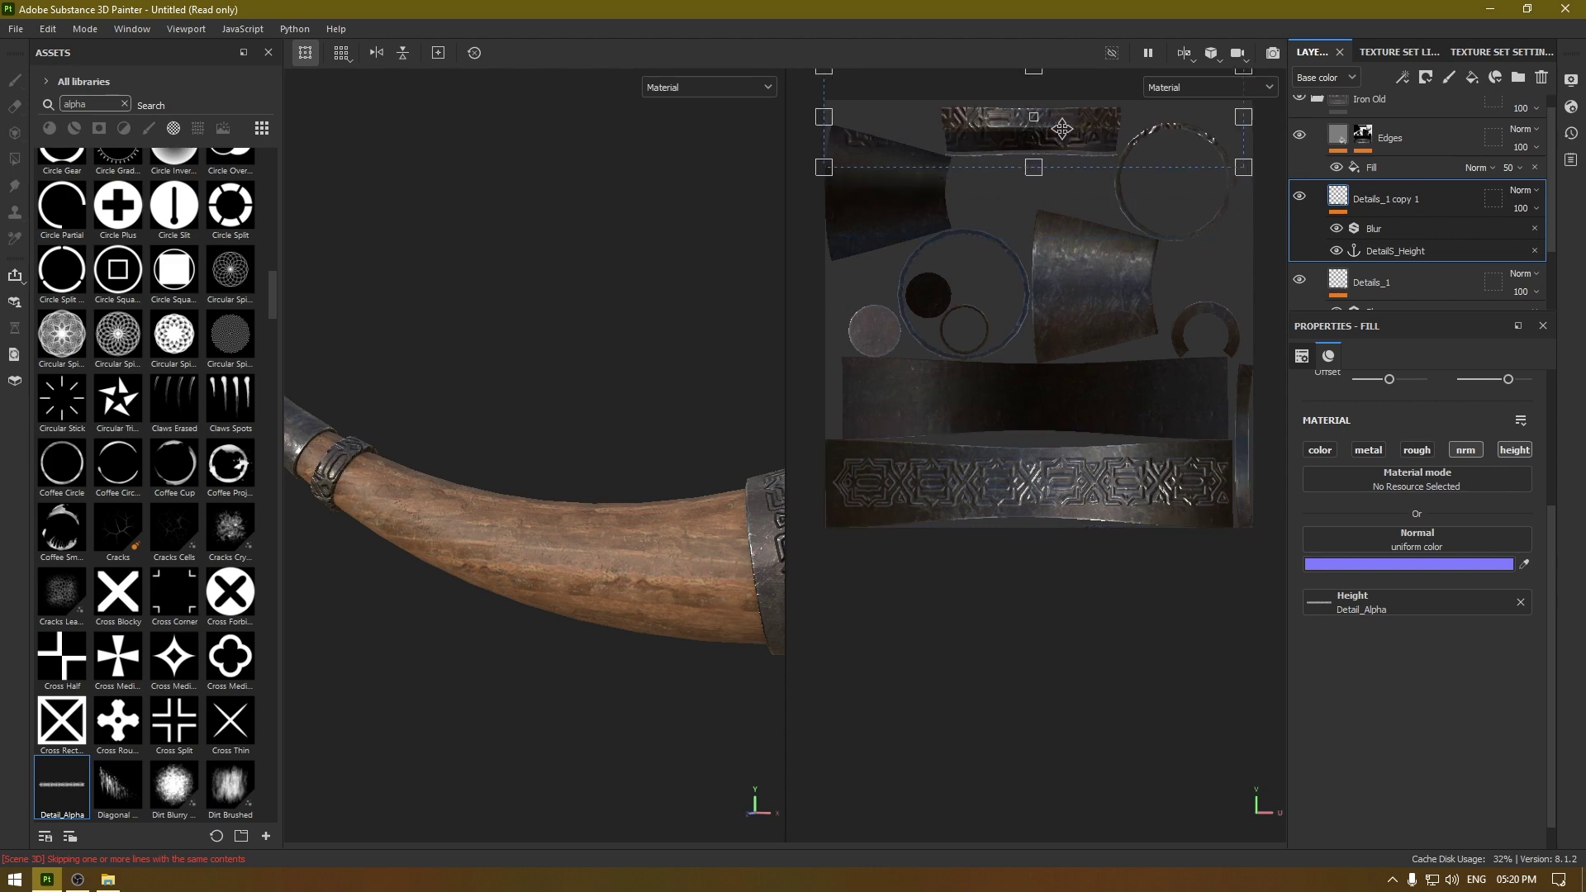
Step: Scale the copied pattern down to fit within the small band's UV island and reposition it there
middle_click_drag(484, 447, 672, 457, "alt")
scroll(498, 480, "up", 3)
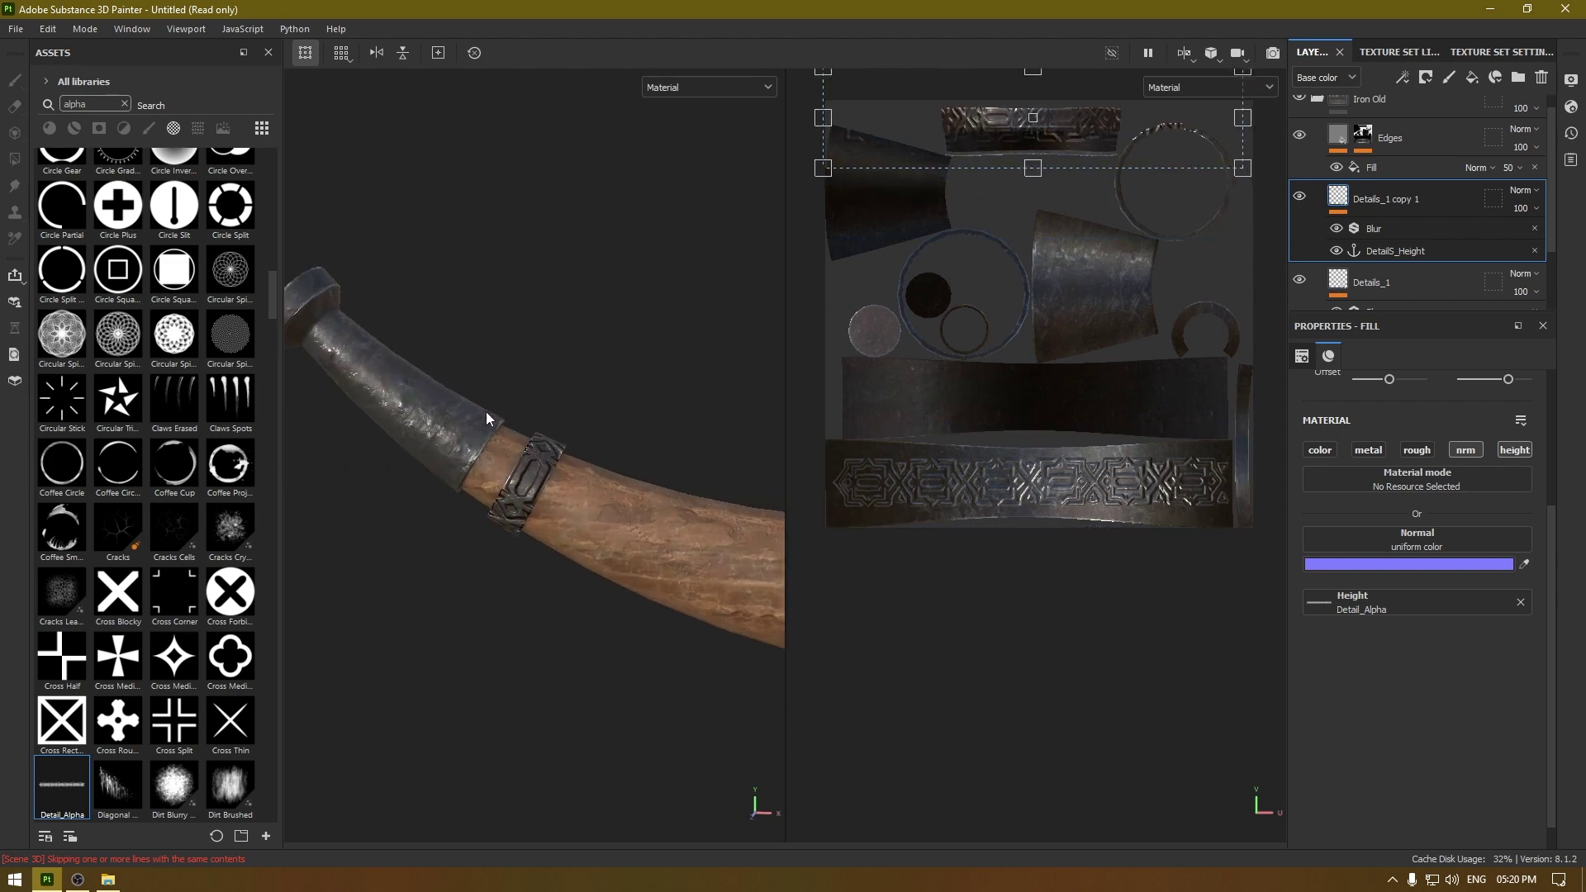
right_click_drag(486, 411, 532, 617, "alt")
middle_click_drag(548, 501, 514, 558, "alt")
scroll(994, 144, "up", 1)
middle_click_drag(1039, 136, 975, 448, "alt")
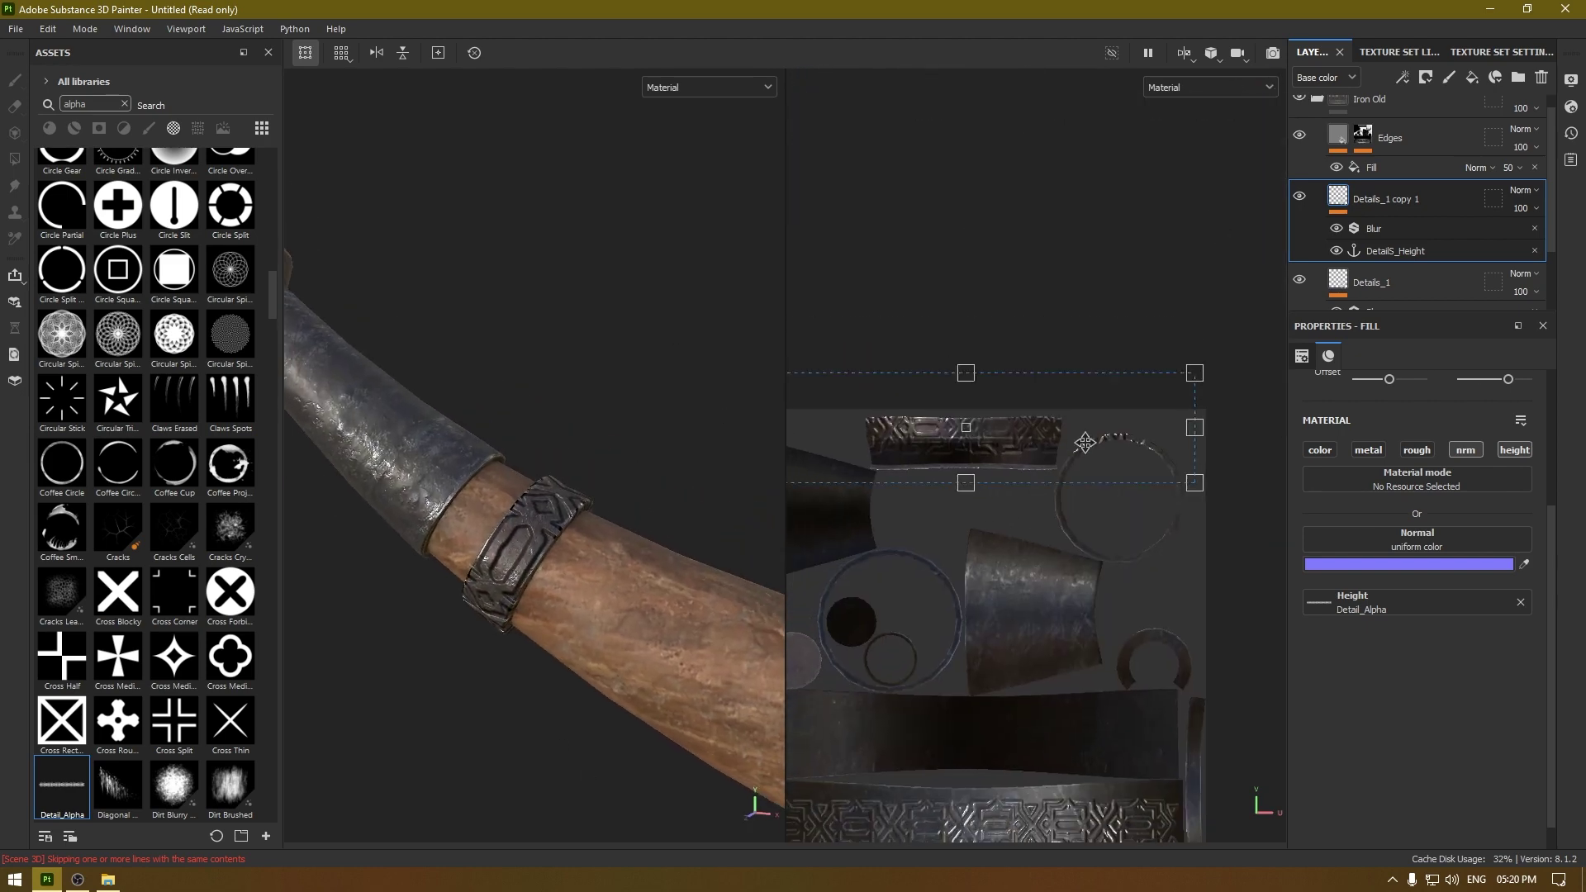
middle_click_drag(1087, 443, 1190, 392, "alt")
middle_click_drag(1238, 446, 1212, 451, "alt")
left_click_drag(1252, 427, 1102, 403, "shift")
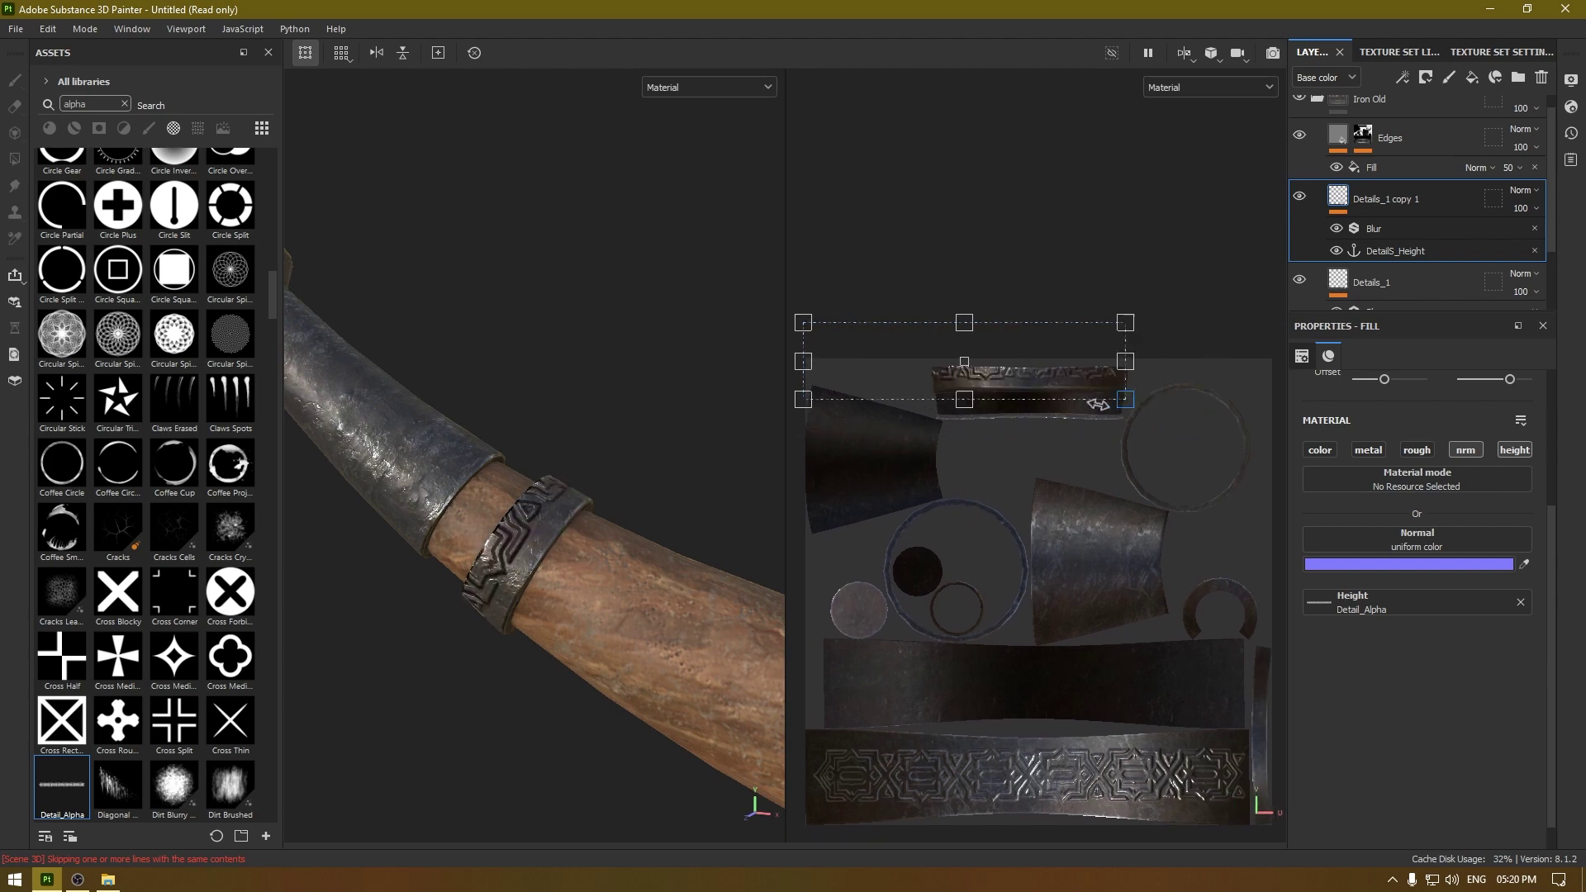
key("ctrl+z")
left_click_drag(1257, 433, 1068, 381)
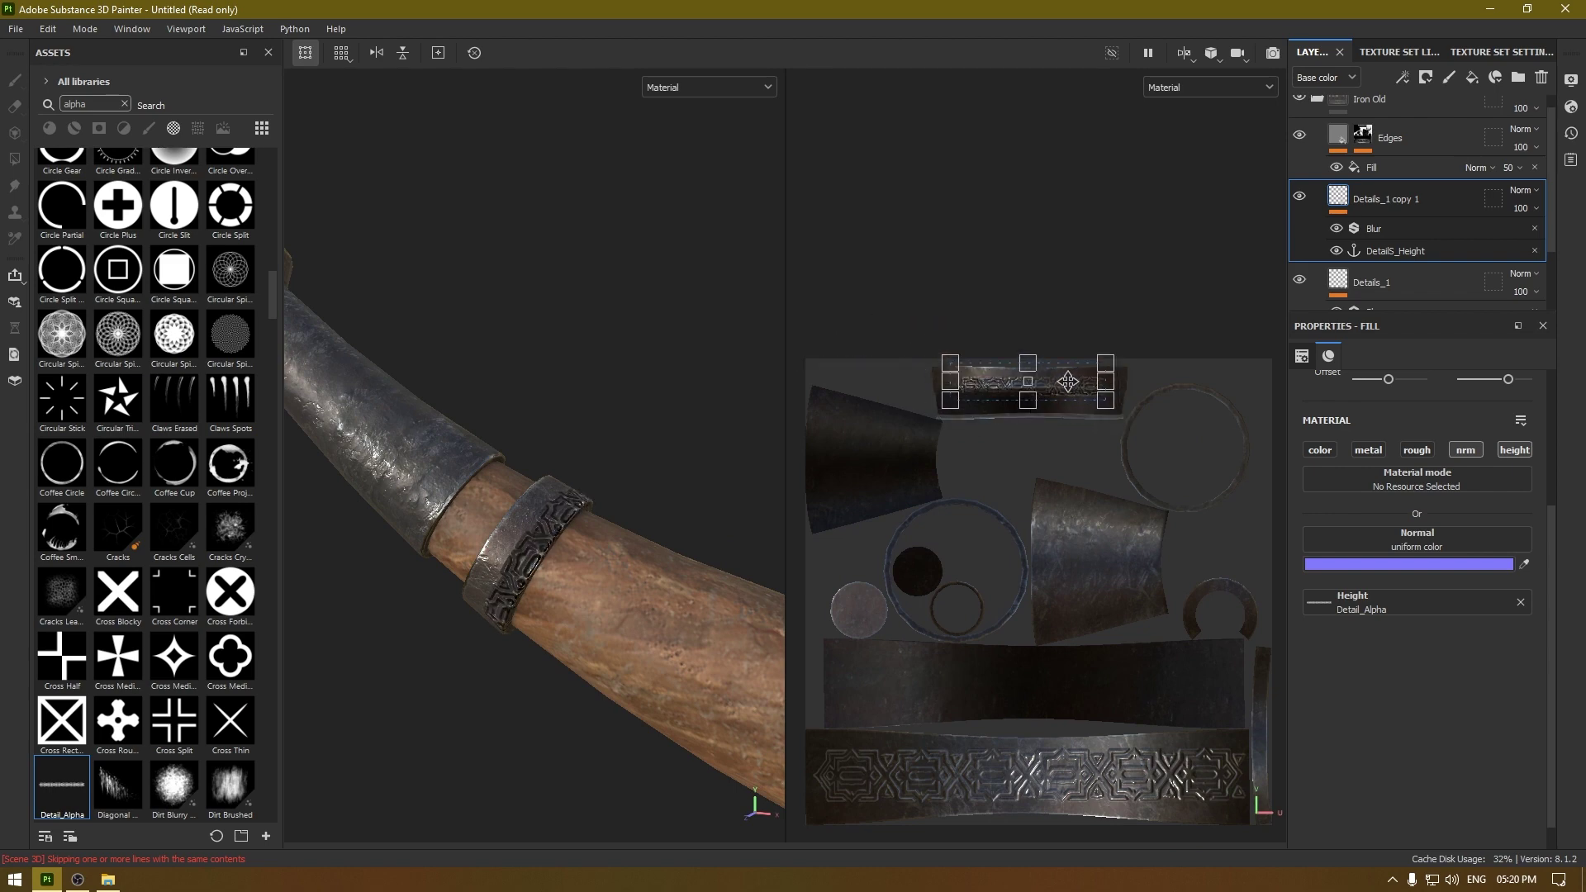
Step: Fine-tune the copied pattern's size and center it on the outer face of the small band's UV island
right_click_drag(1068, 379, 1125, 471, "alt")
left_click_drag(1118, 440, 1110, 428)
scroll(1155, 475, "down", 2)
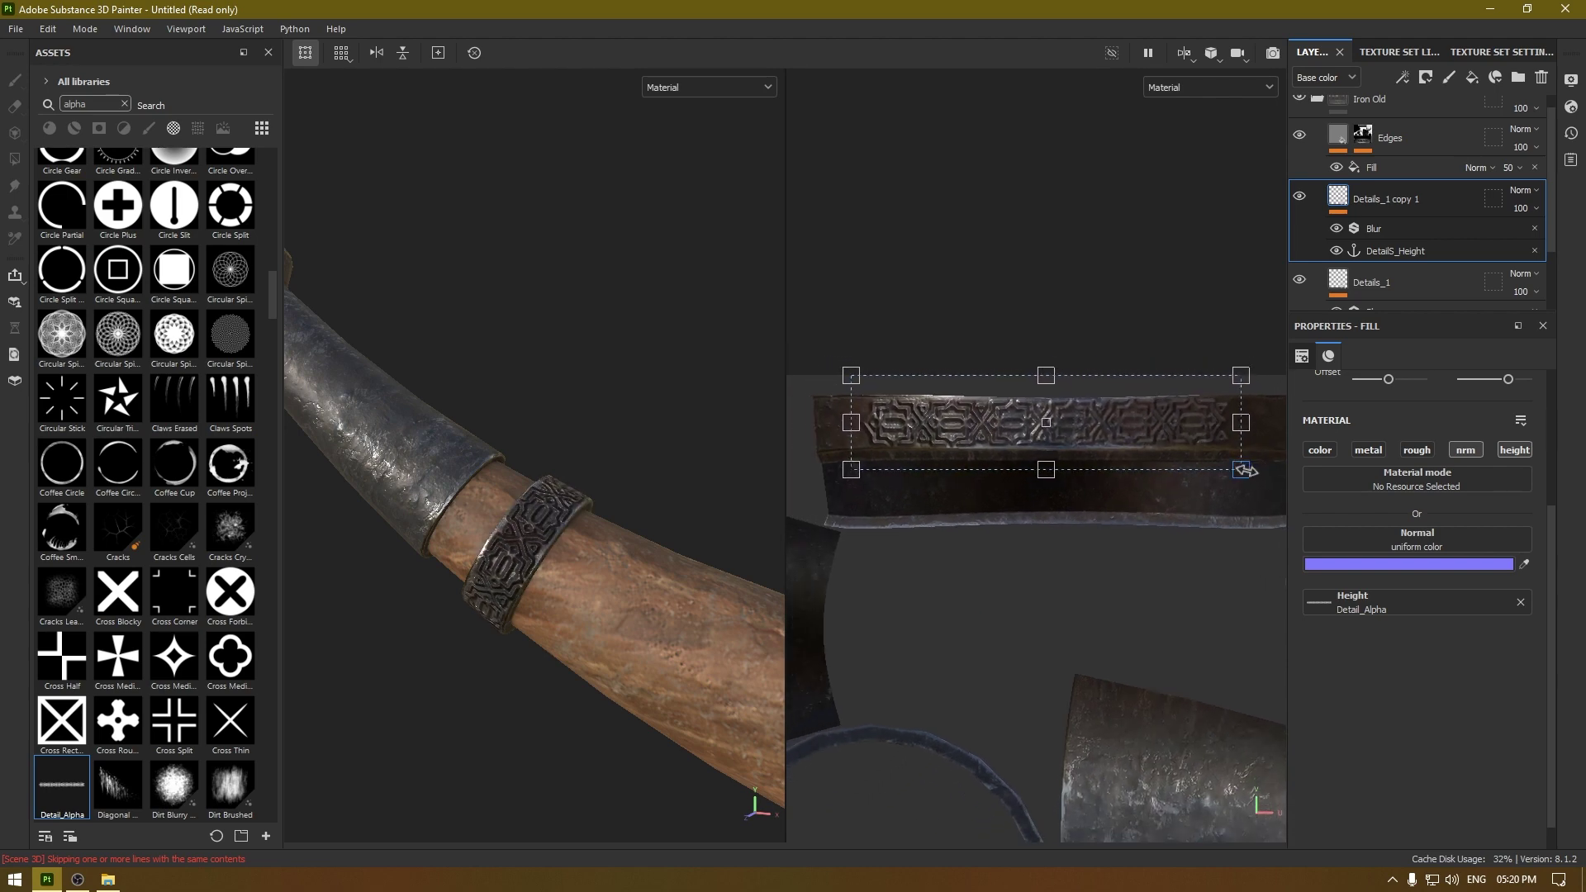
left_click_drag(1237, 468, 1164, 417)
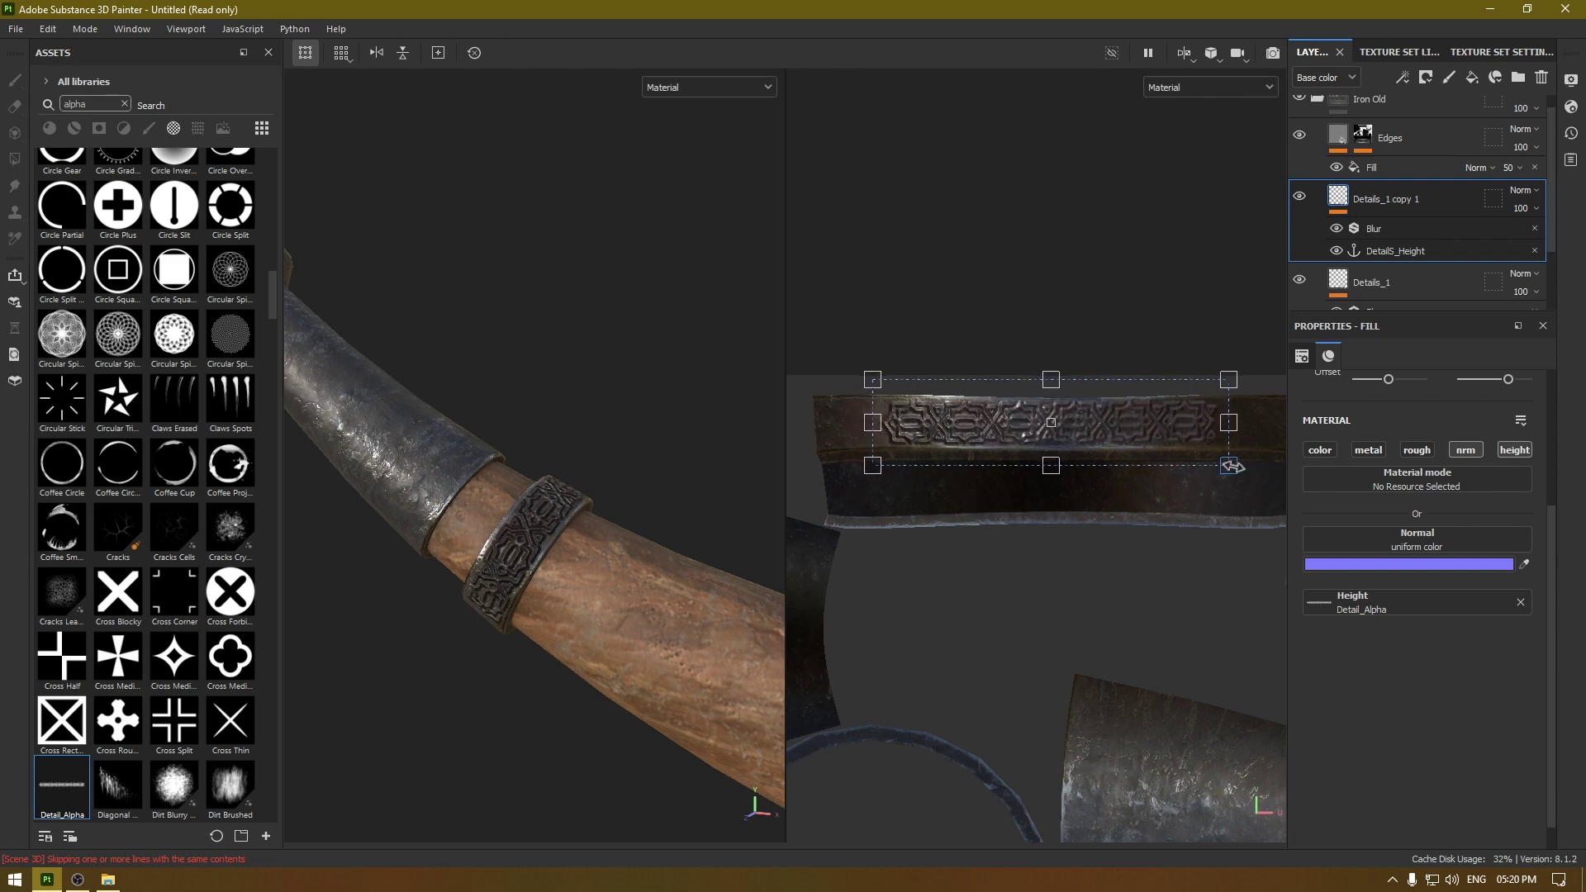
left_click_drag(1231, 467, 1187, 458)
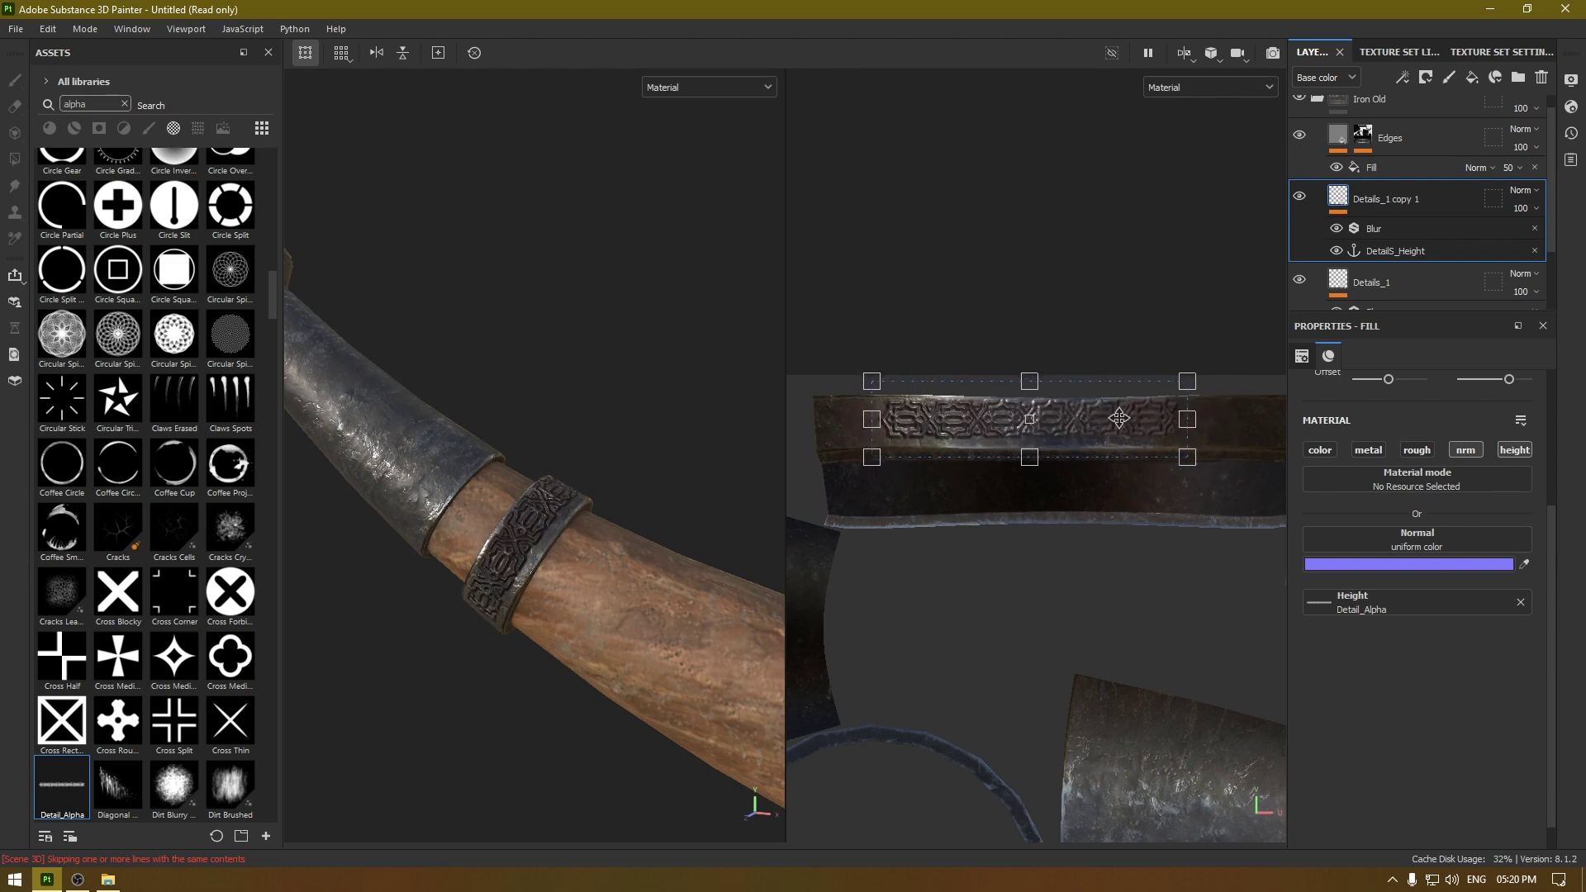
left_click_drag(1118, 418, 1142, 427)
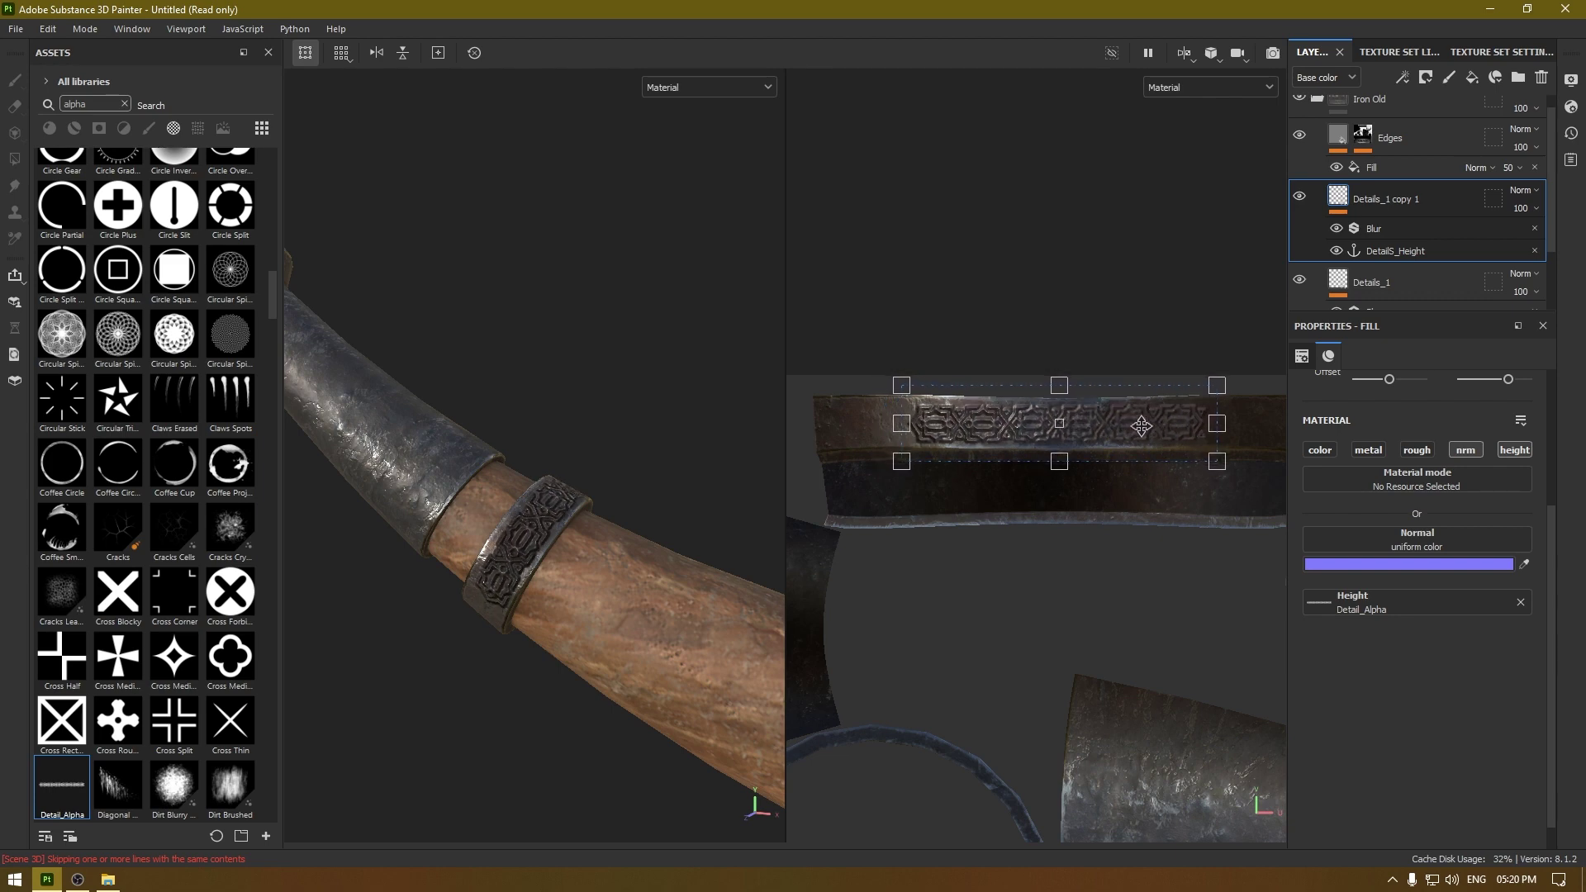
Step: Stretch the copied pattern horizontally until it spans the full length of the small band's UV island
left_click_drag(888, 428, 839, 430)
left_click_drag(1140, 427, 1311, 430)
middle_click_drag(1133, 461, 980, 465, "alt")
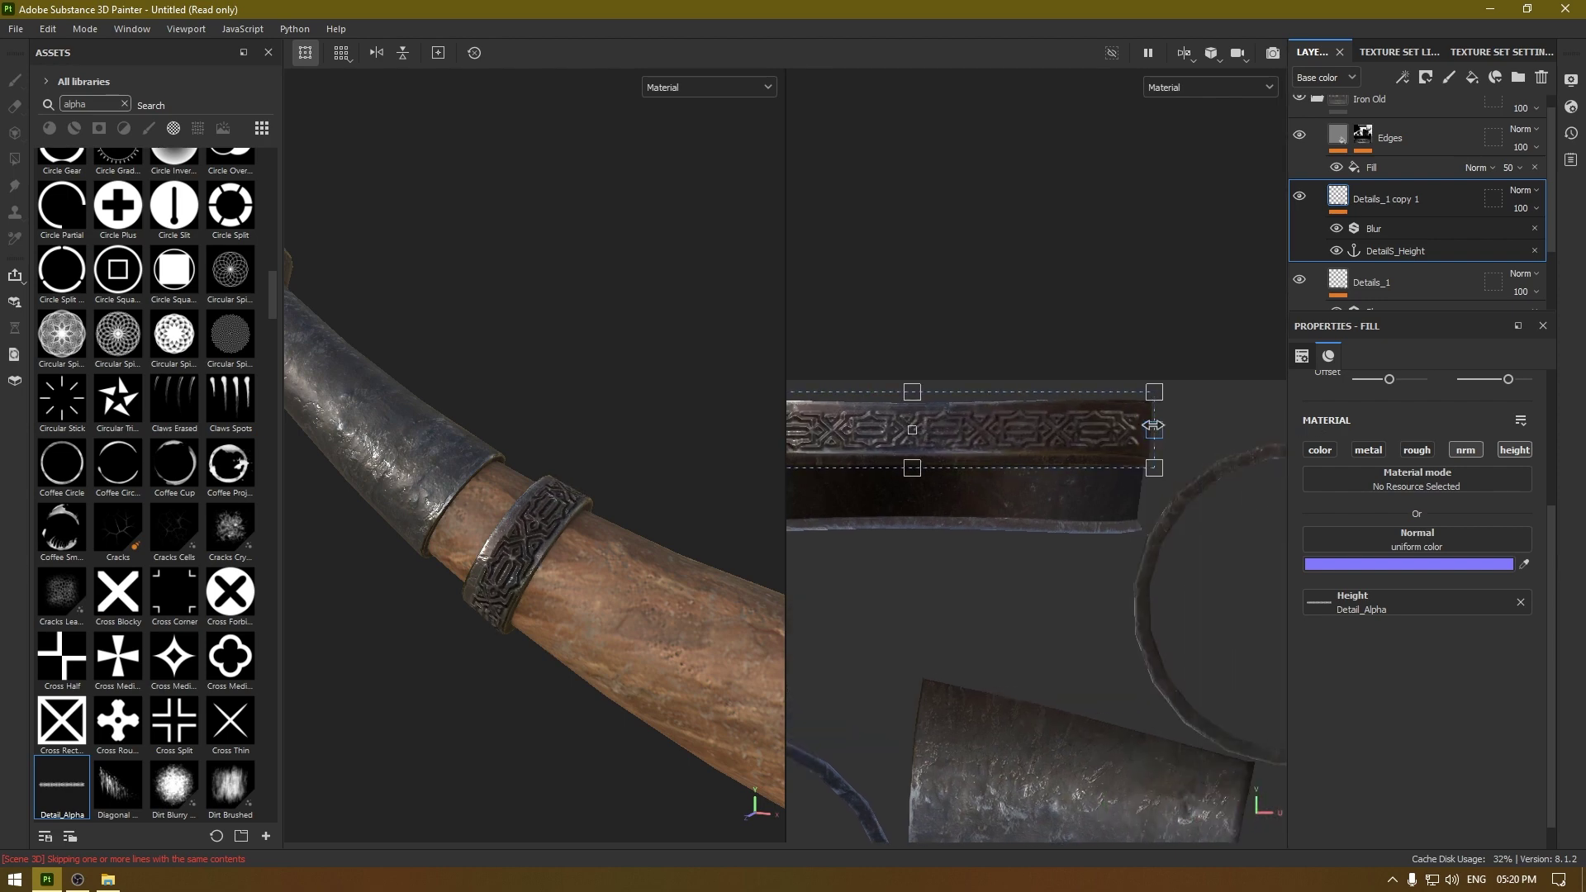
left_click_drag(1153, 425, 1148, 426)
middle_click_drag(1064, 453, 1160, 441, "alt")
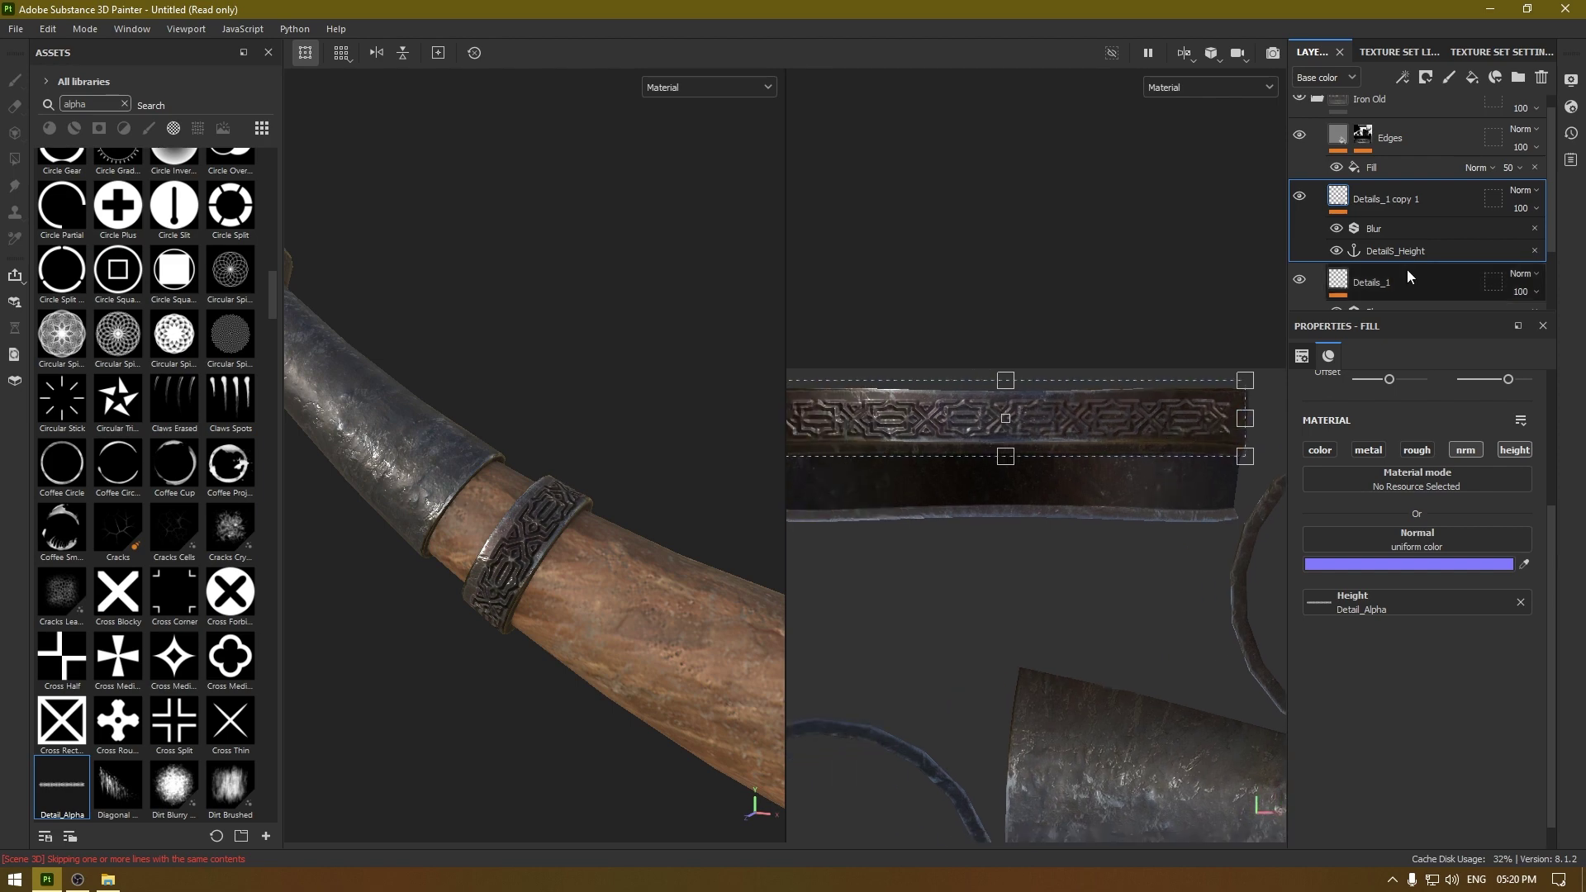
Step: Switch to the 3D view only, then set the Details_1 copy 1 Blur filter's Blur Intensity to 0.7 and Blur Wrap to True
left_click(1393, 228)
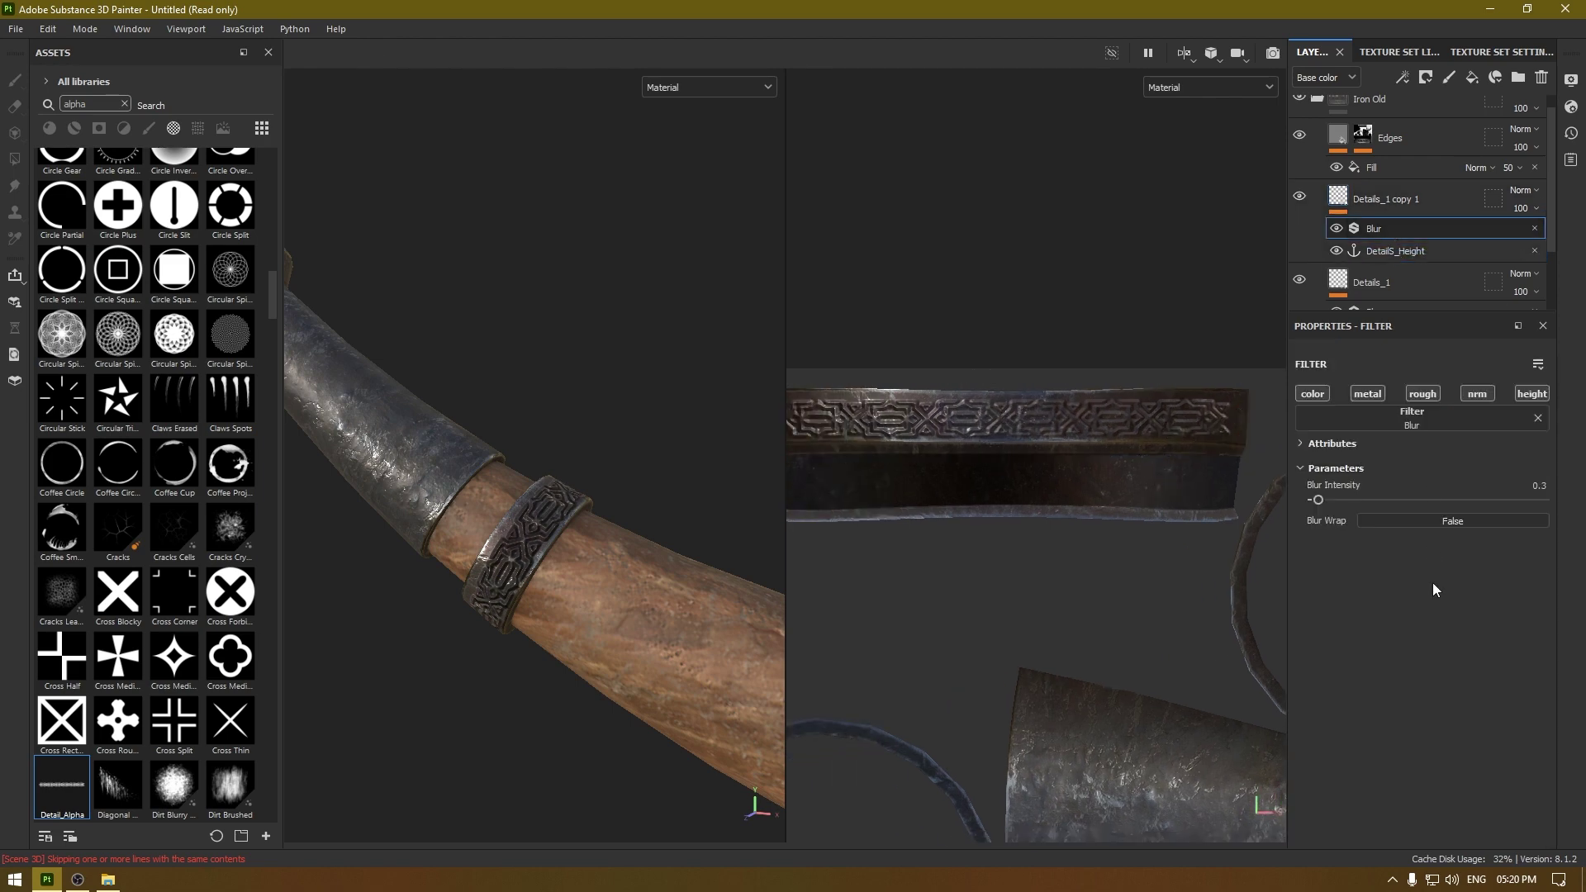
key("F2")
left_click(1528, 485)
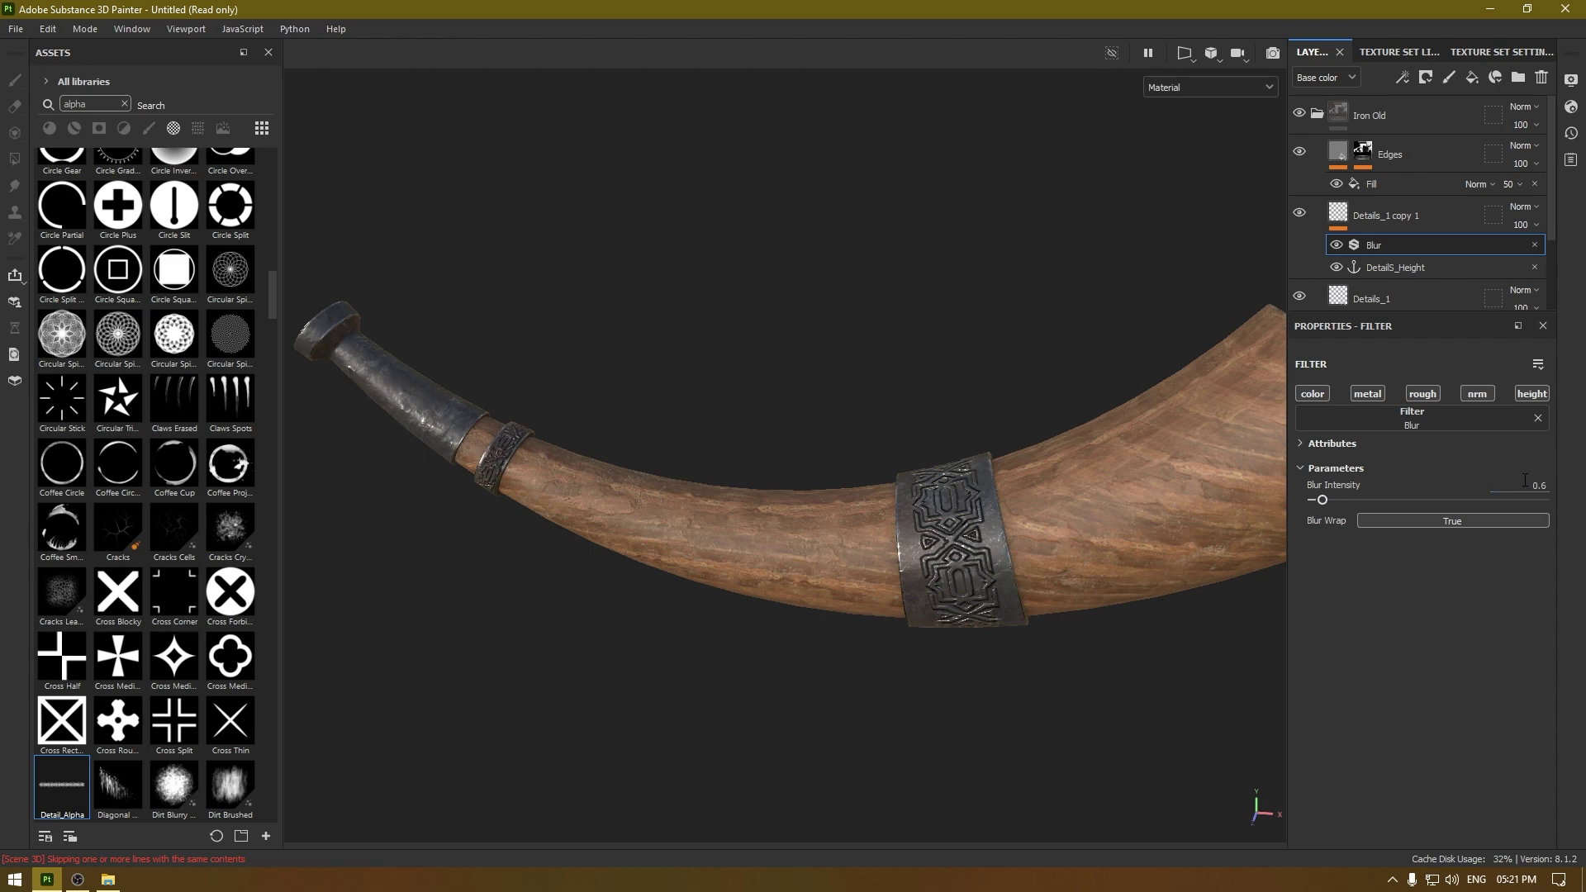
right_click_drag(465, 401, 708, 811, "alt")
right_click_drag(619, 570, 771, 694, "alt")
right_click_drag(727, 586, 760, 318, "alt")
middle_click_drag(863, 495, 633, 243, "alt")
right_click_drag(719, 417, 751, 474, "alt")
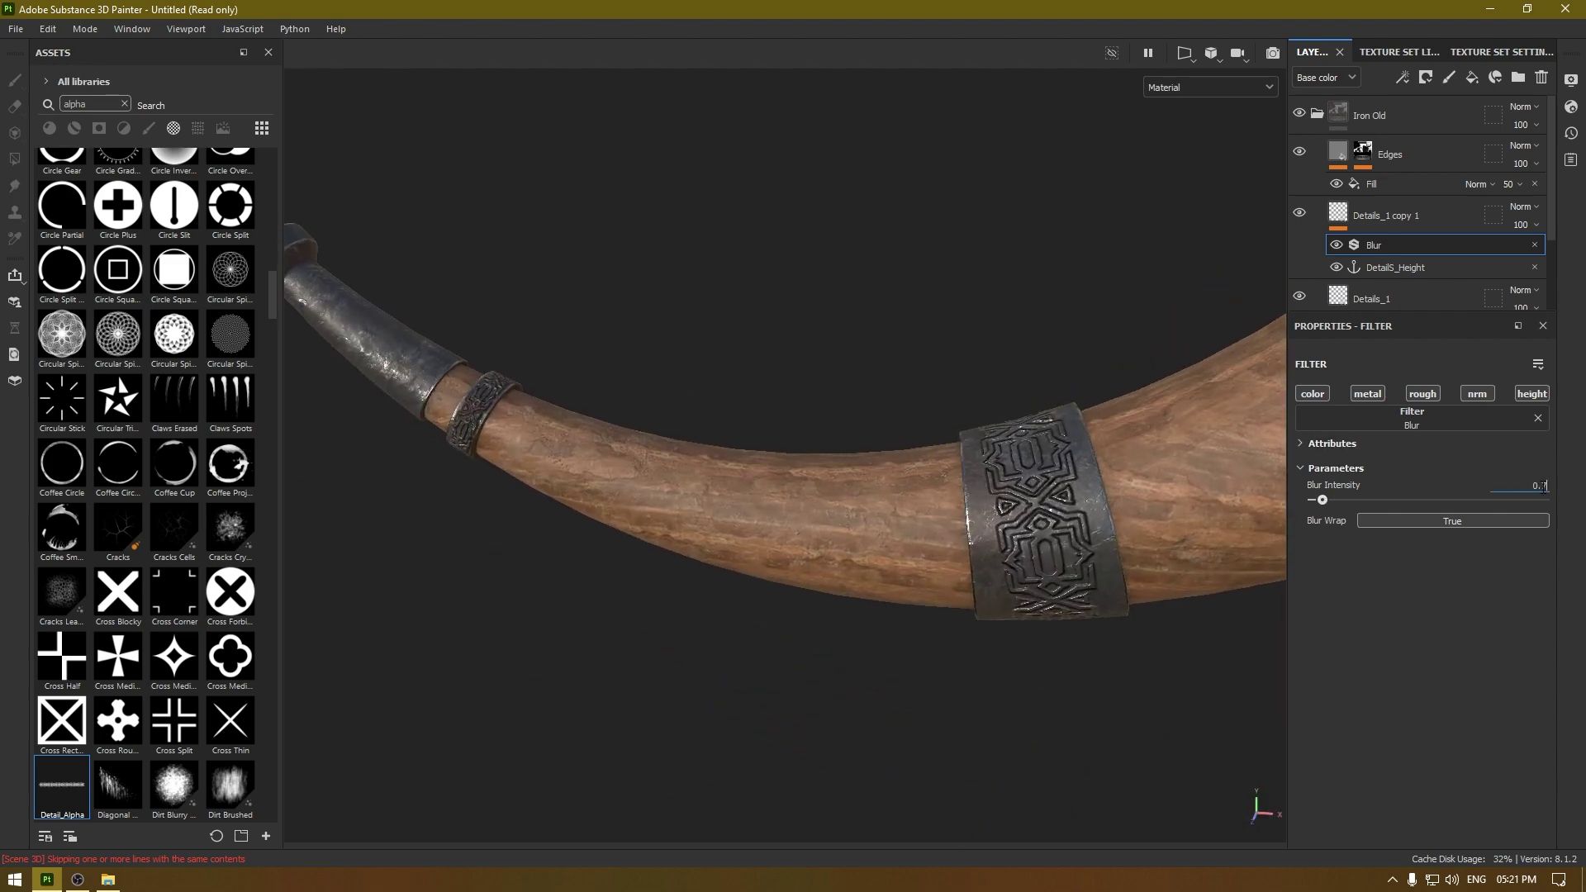
Step: Raise the Blur Intensity of the Details_1 layer's Blur filter to 1.62 for the large band's pattern
left_click_drag(1065, 595, 1109, 447, "alt")
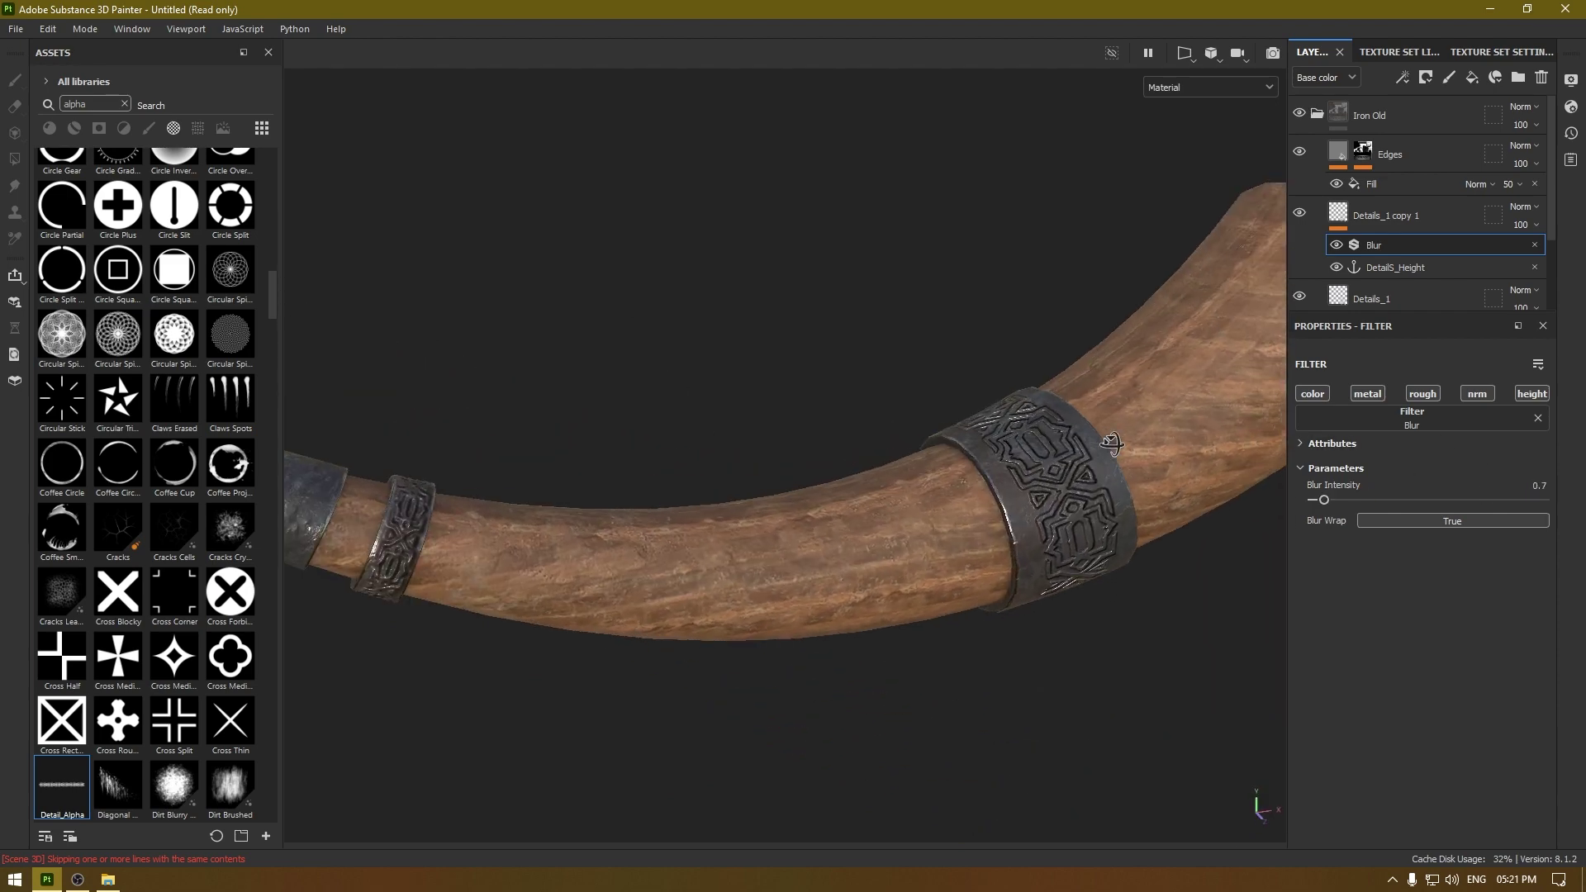
right_click_drag(1110, 572, 1071, 271, "alt")
left_click_drag(1070, 273, 1022, 456, "alt")
right_click_drag(1023, 457, 963, 598, "alt")
mouse_move(1037, 585)
left_mouse_down("alt")
mouse_move(934, 578)
mouse_move(1027, 589)
left_mouse_up("alt")
right_click_drag(1027, 589, 1107, 608, "alt")
scroll(1401, 245, "down", 2)
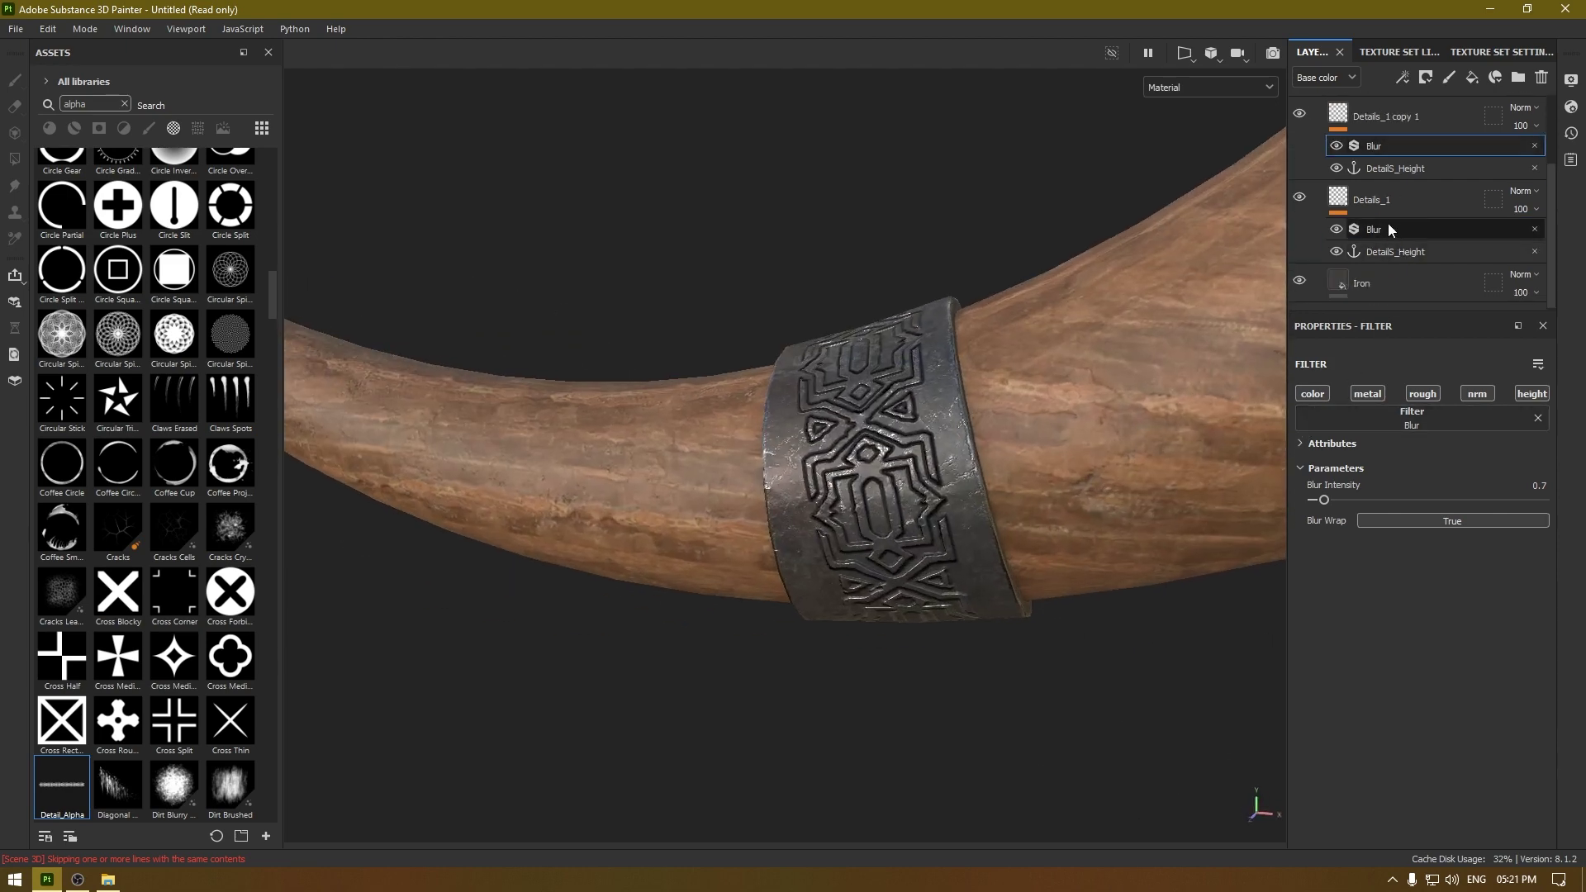
left_click(1388, 227)
left_click_drag(1321, 503, 1337, 503)
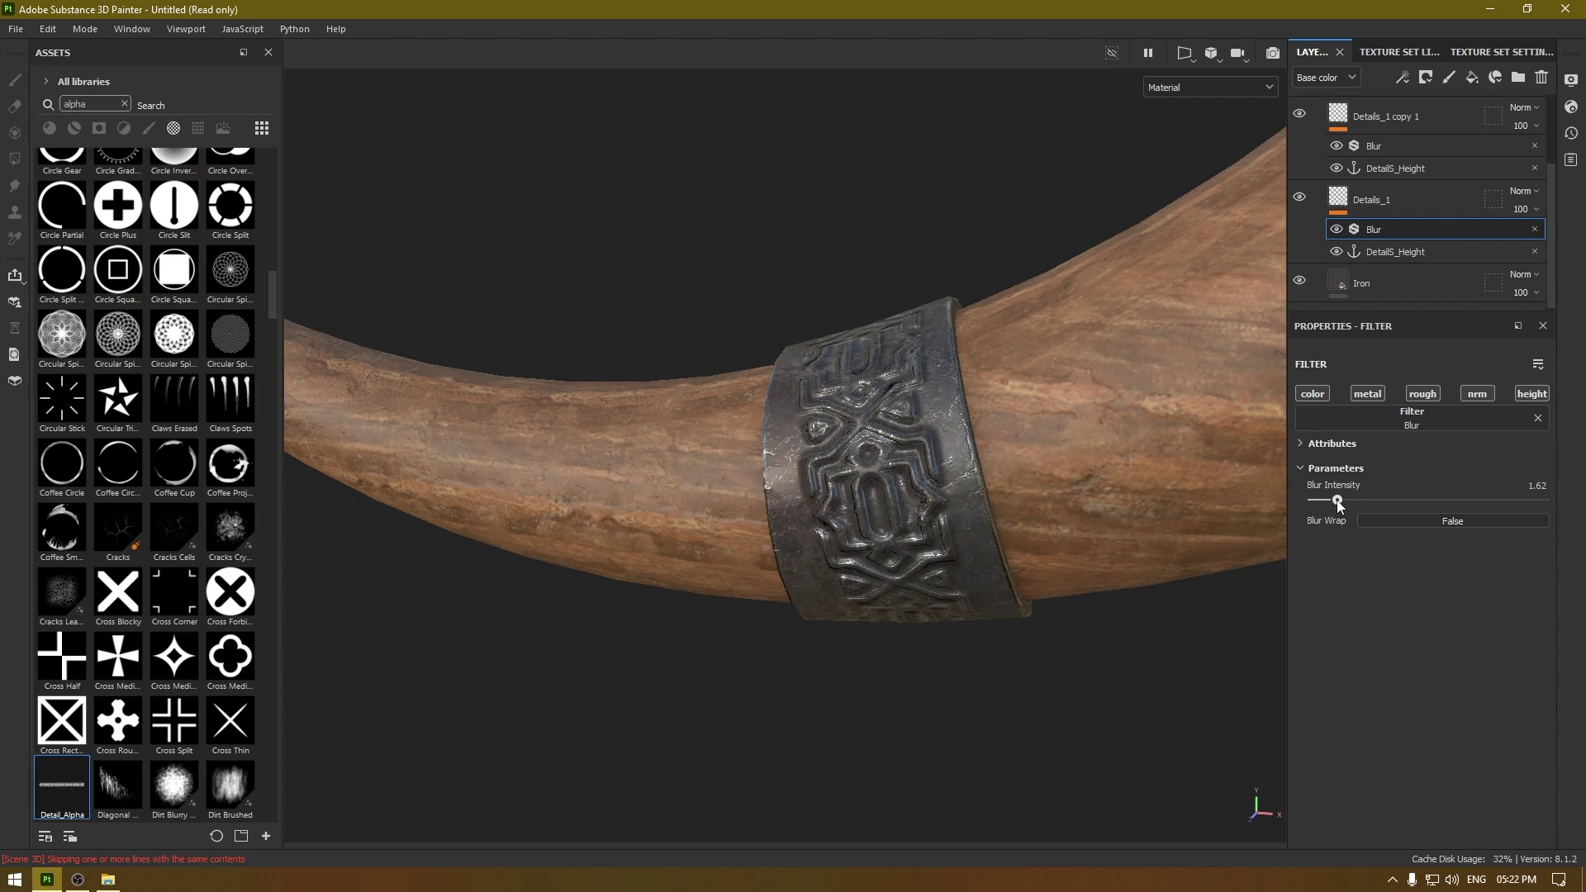
Step: Examine the softened engravings on the large and small bands from several angles
mouse_move(958, 481)
left_mouse_down("alt")
mouse_move(973, 435)
mouse_move(950, 487)
left_mouse_up("alt")
right_click_drag(950, 488, 923, 473, "alt")
left_click_drag(923, 473, 856, 389, "alt")
middle_click_drag(857, 389, 885, 743, "alt")
right_click_drag(885, 744, 662, 563, "alt")
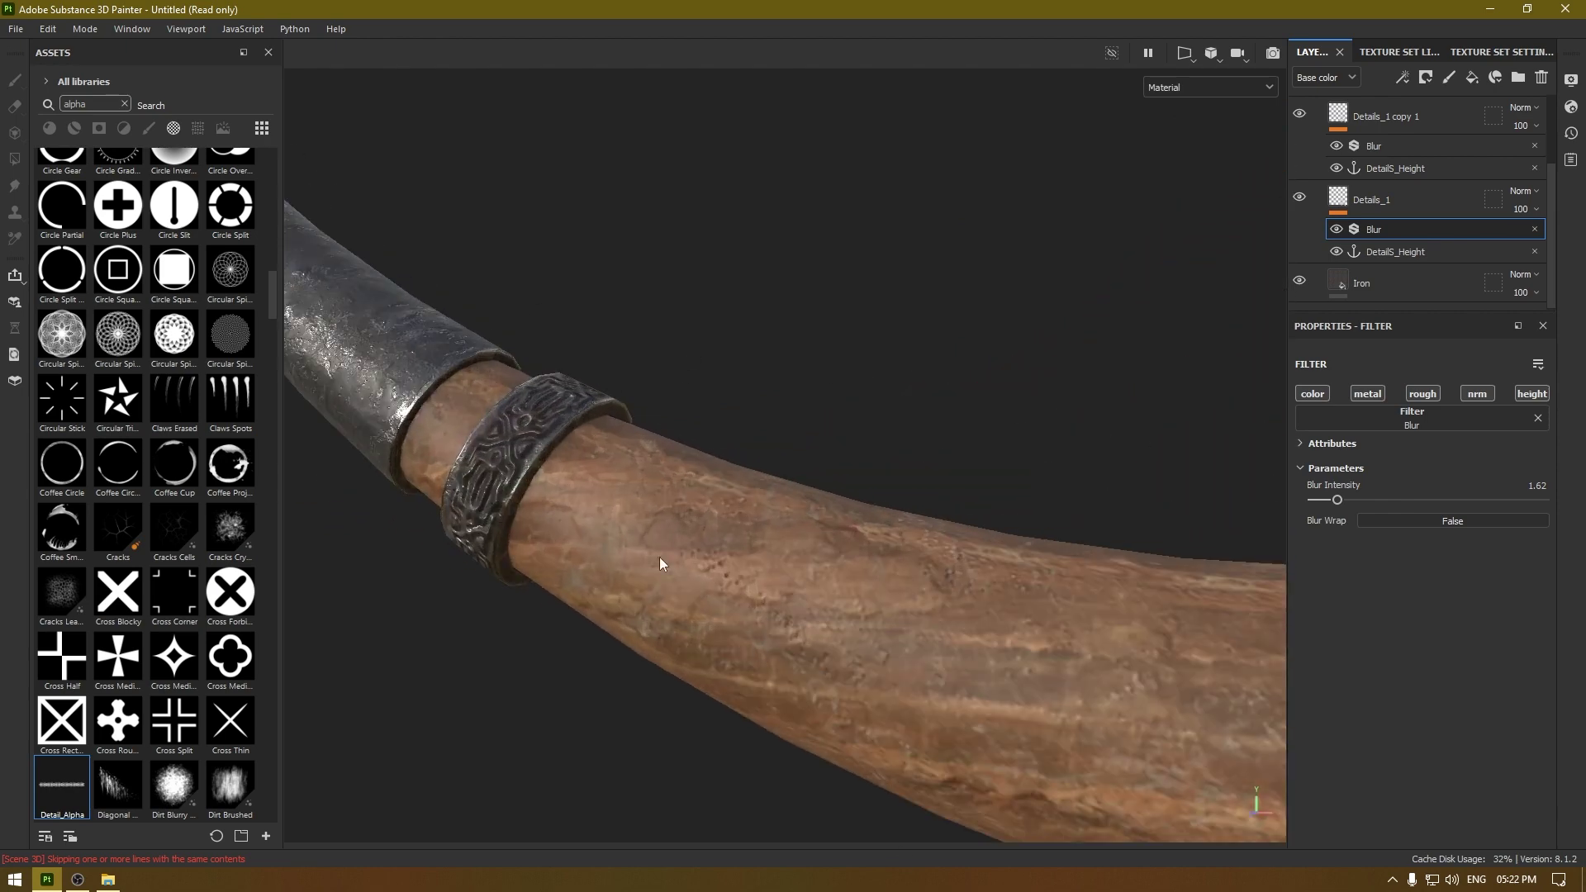
middle_click_drag(661, 562, 794, 578, "alt")
left_click_drag(794, 579, 730, 630, "alt")
right_click_drag(729, 630, 834, 570, "alt")
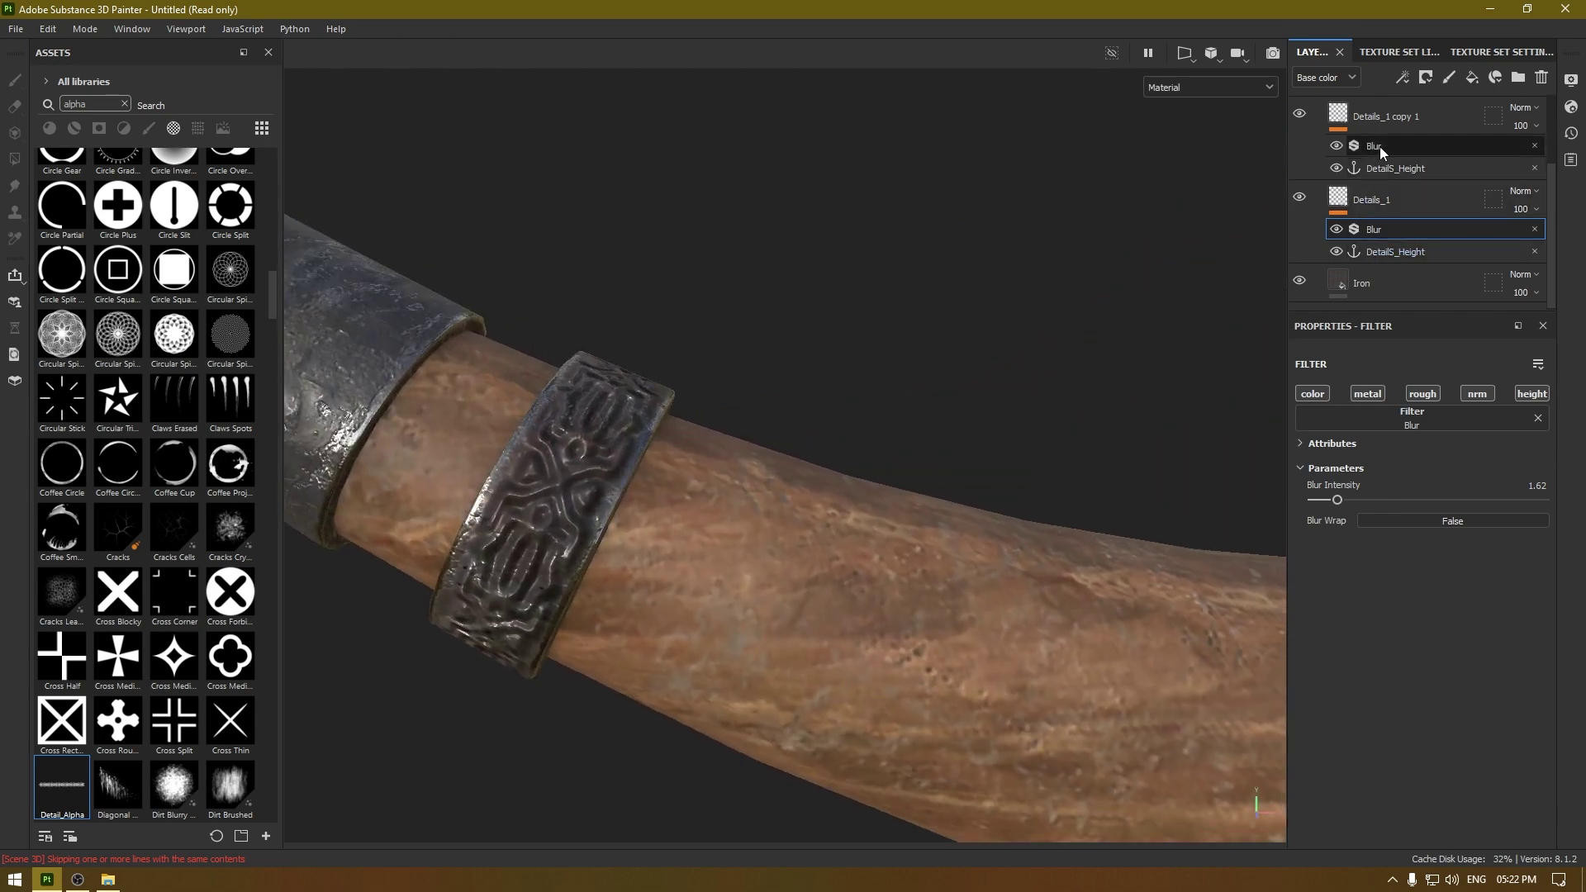
Step: Restore the 3D/2D split view and shrink the Details_1 copy 1 pattern to about 2.61 by 16.36 tiling, recentering it on the small band
left_click(1383, 117)
scroll(1386, 469, "up", 3)
right_click_drag(938, 330, 859, 363, "alt")
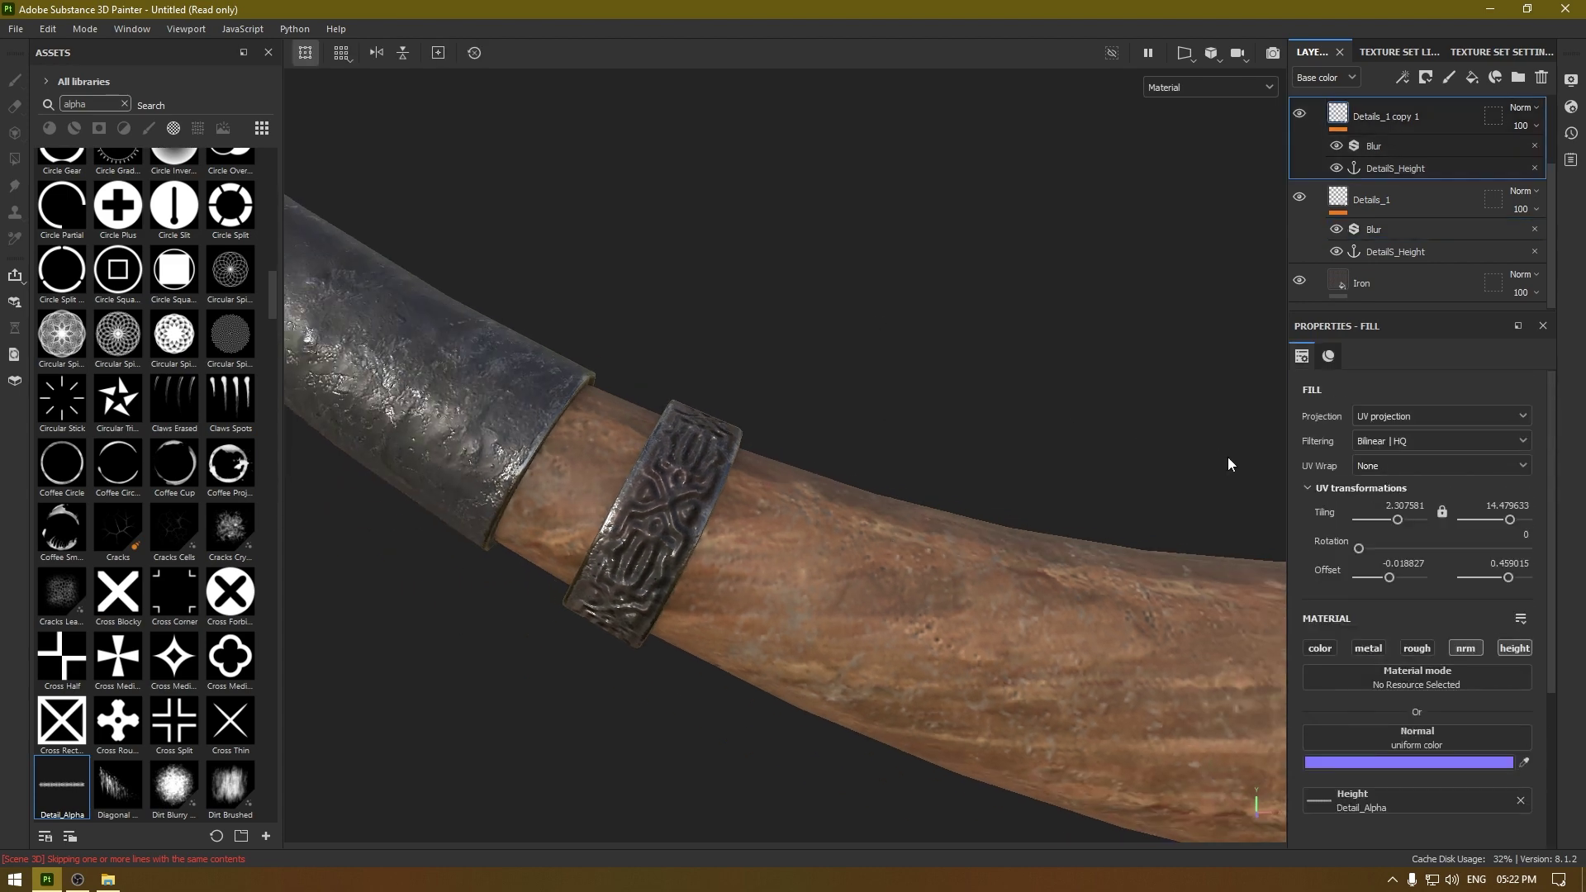
scroll(1319, 115, "up", 1)
left_click(1183, 54)
left_click(1187, 100)
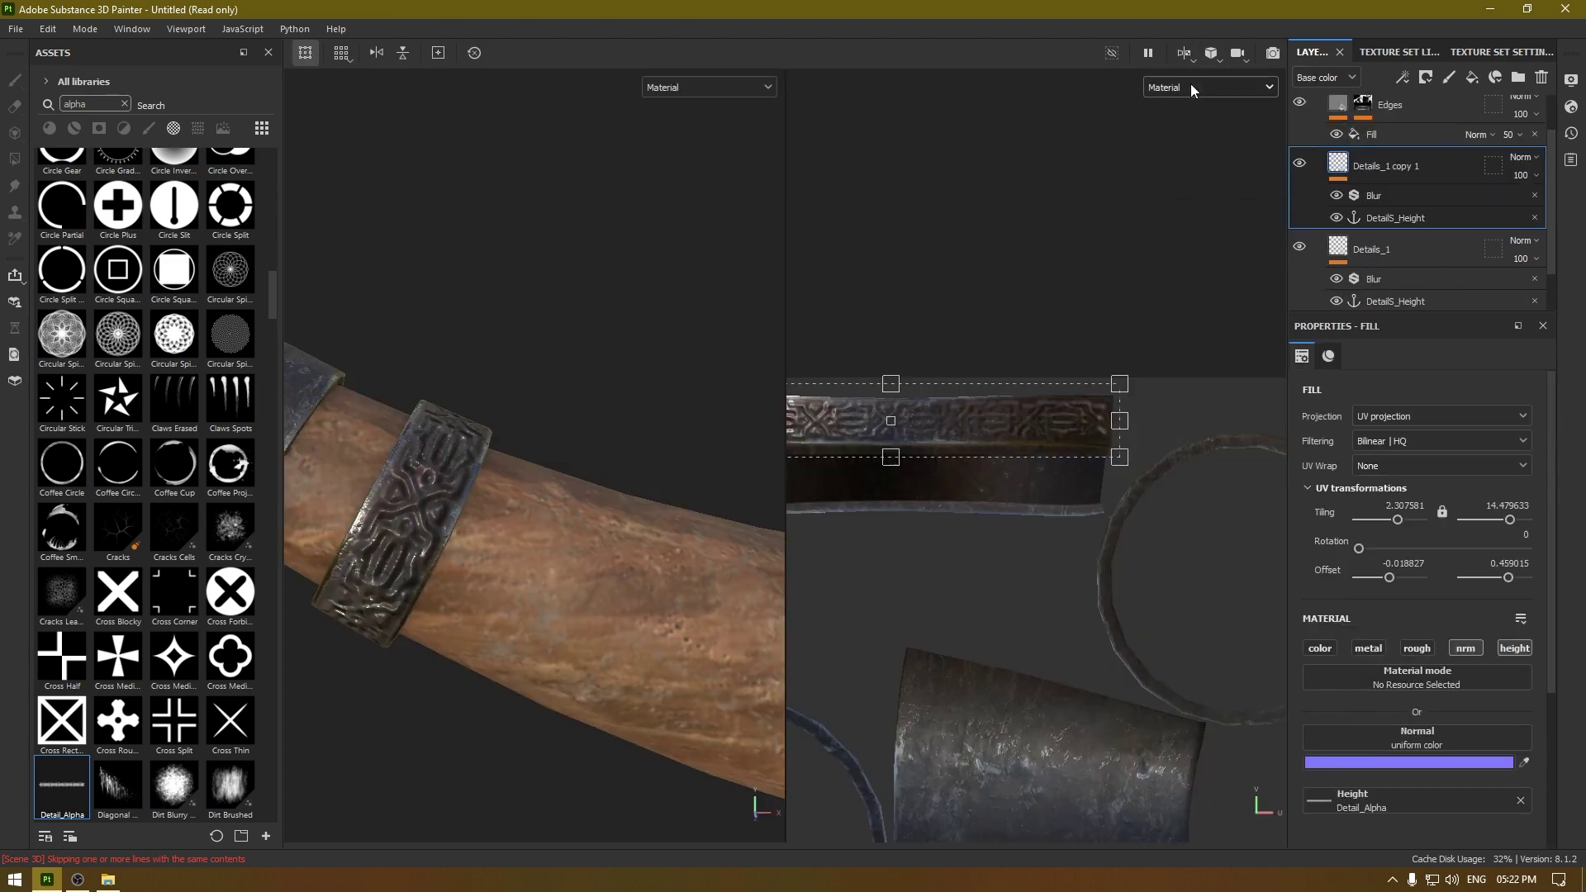
left_click_drag(1117, 465, 1041, 435)
middle_click_drag(1041, 433, 1158, 440, "alt")
left_click_drag(1096, 432, 1099, 430)
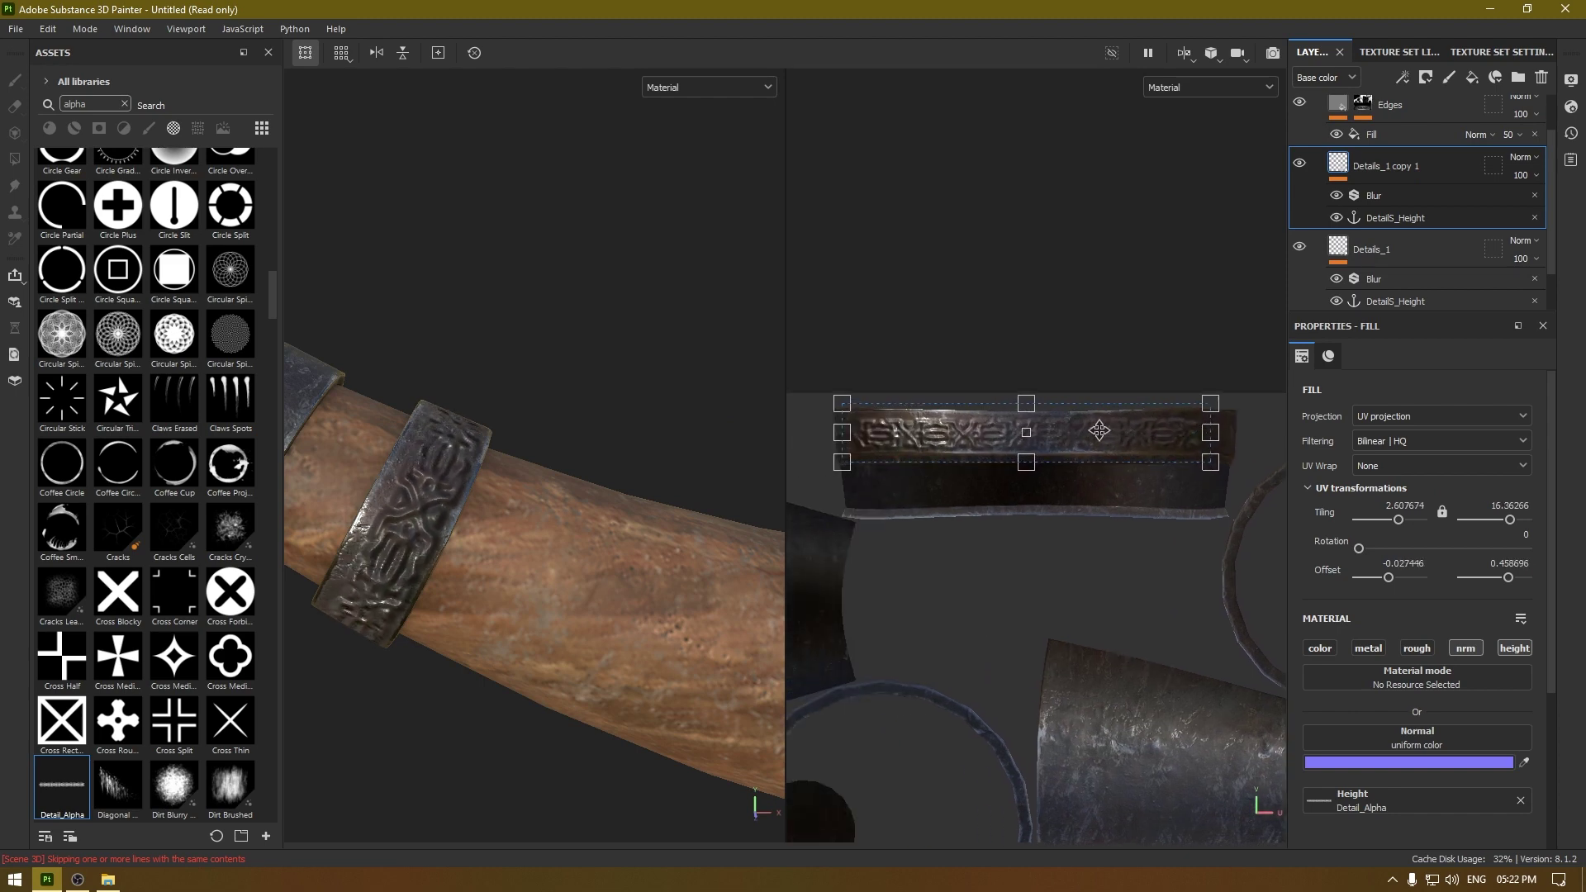
scroll(620, 529, "down", 1)
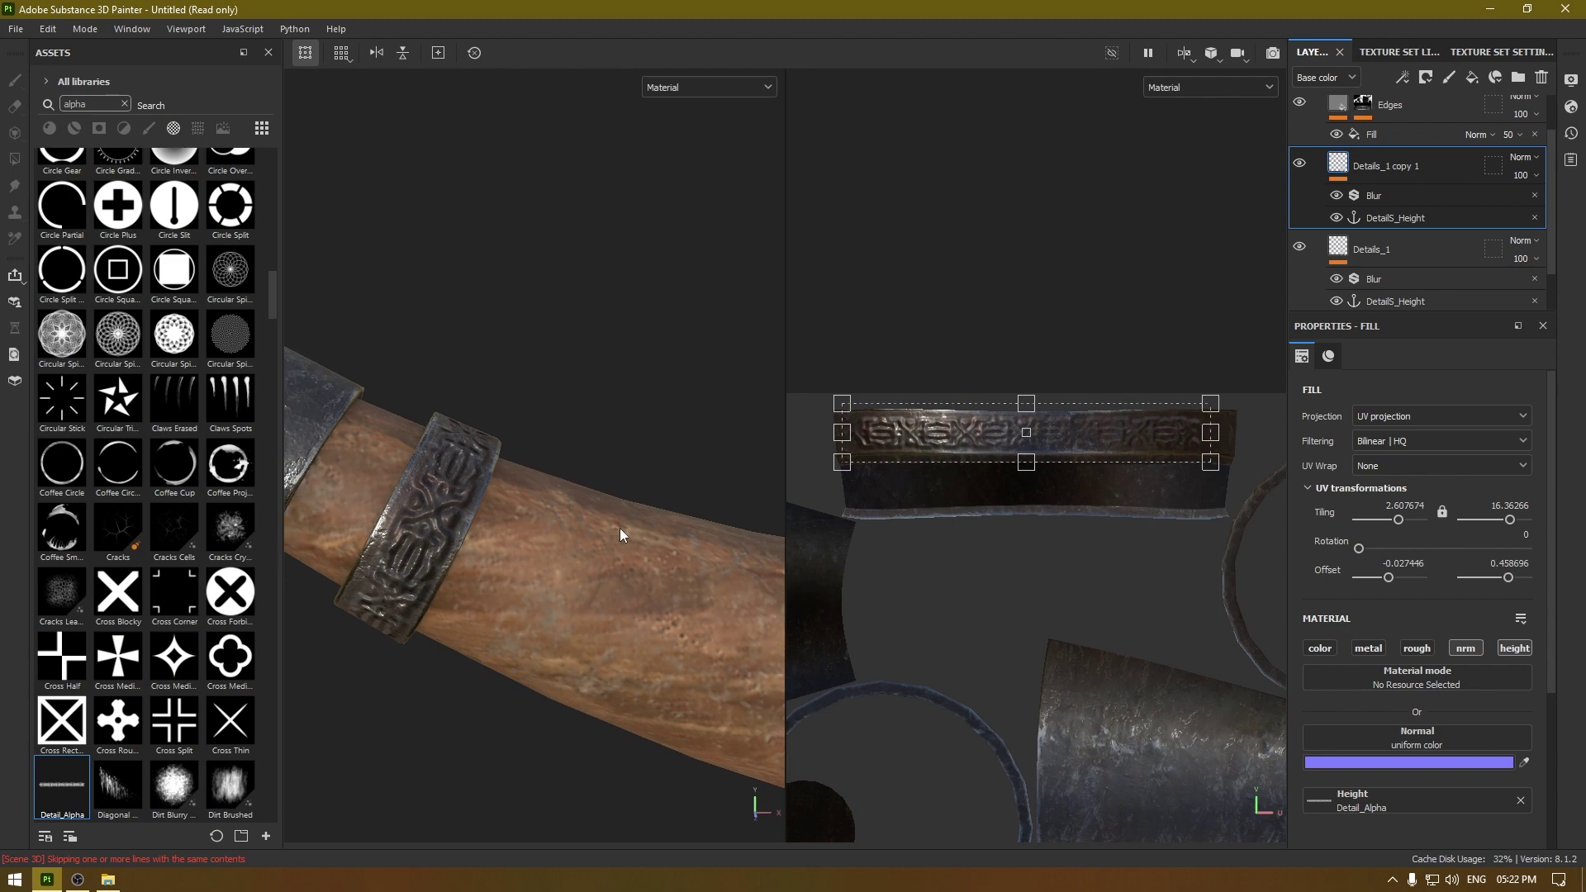
Step: Set the Details_1 copy 1 Blur filter's Blur Intensity to 0.64, then switch to the 3D view only and frame the whole horn
left_click(1391, 200)
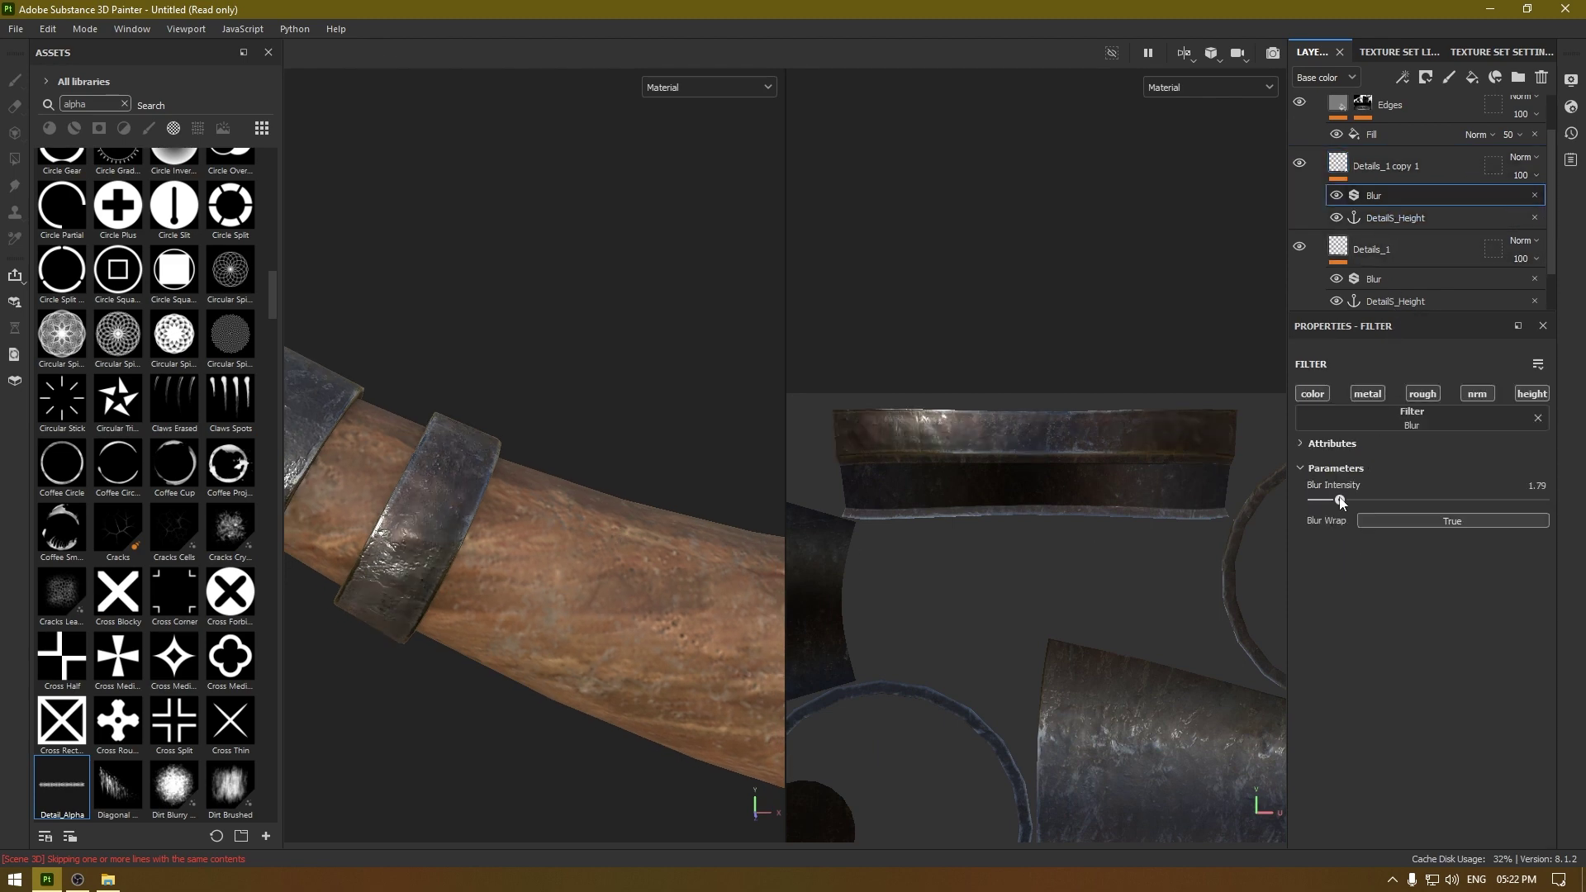
left_click_drag(1336, 502, 1325, 505)
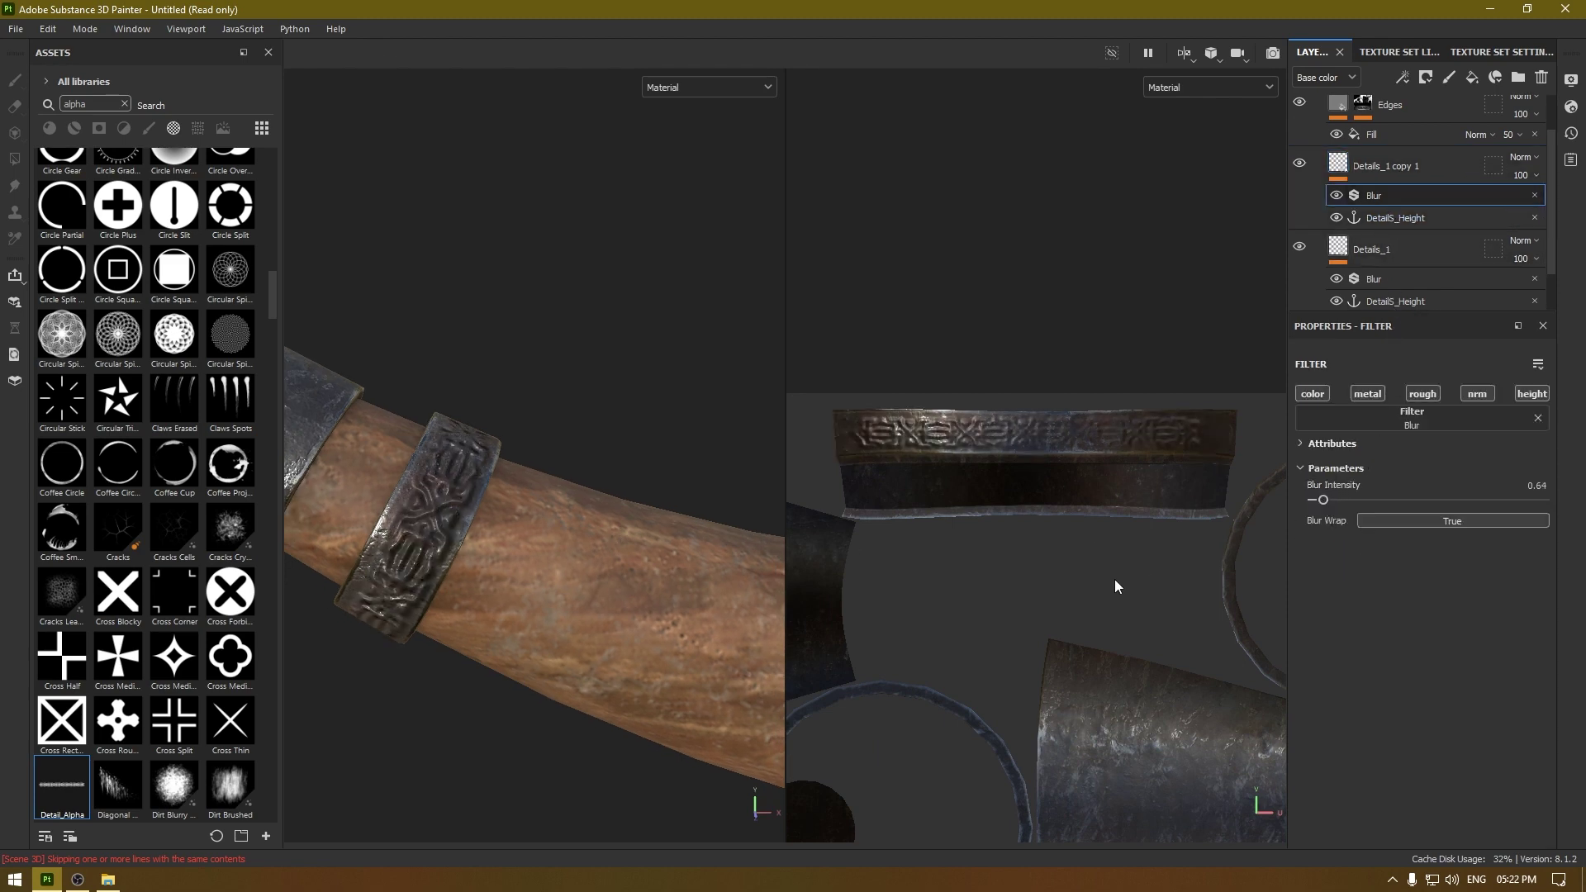
left_click(1187, 54)
left_click(1208, 86)
left_click(1194, 48)
left_click(1209, 104)
scroll(874, 478, "down", 4)
left_click_drag(1020, 340, 970, 657, "alt")
scroll(913, 463, "down", 3)
middle_click_drag(913, 454, 831, 537, "alt")
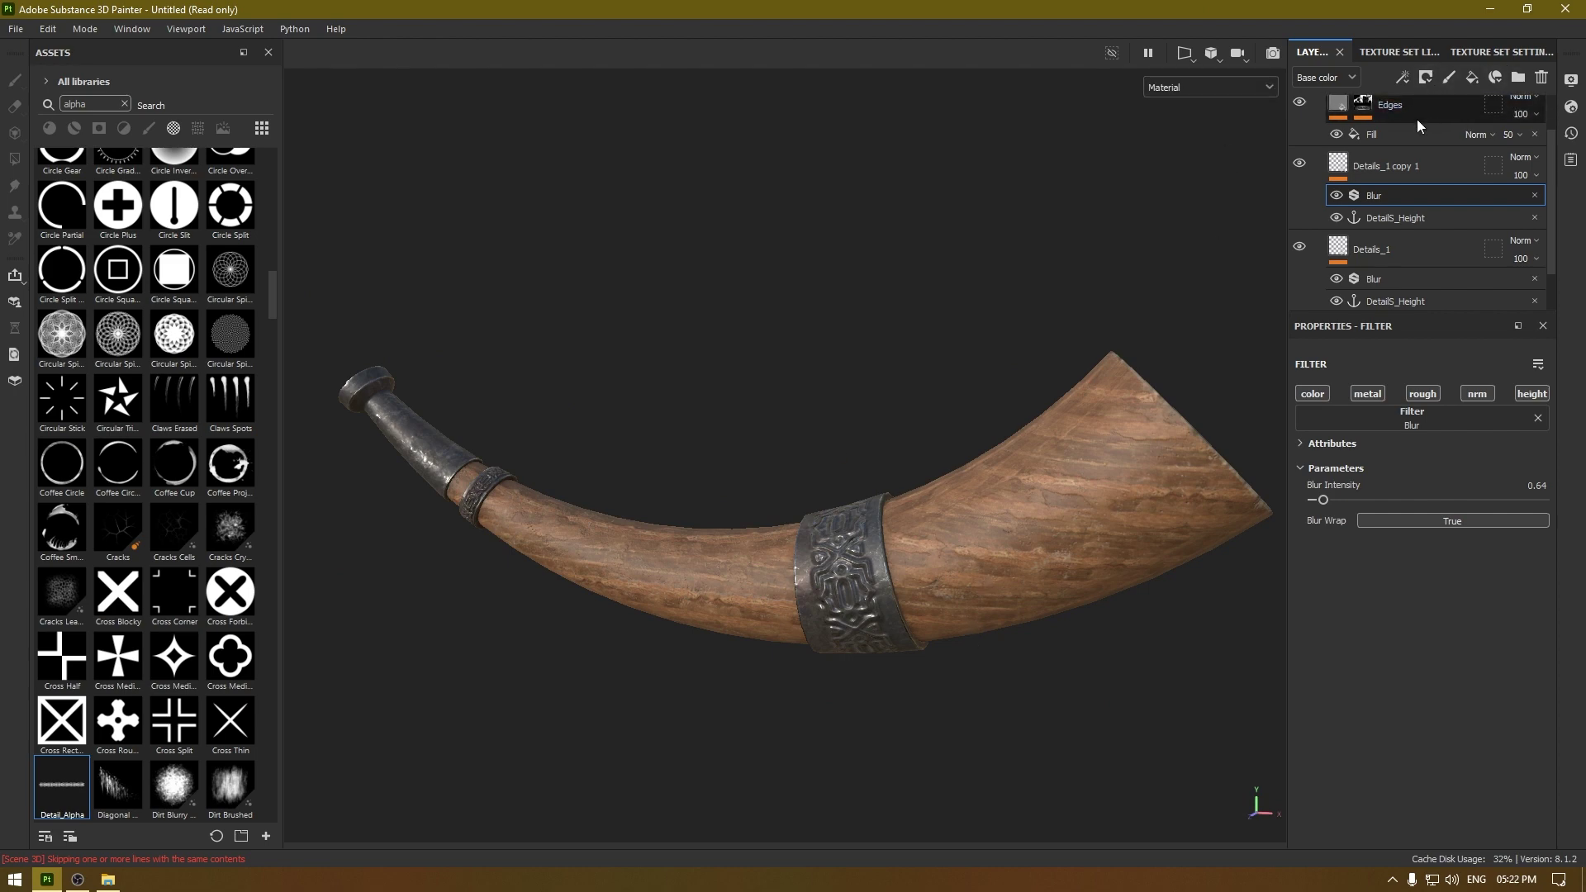
Step: Collapse the Iron Old folder and add the Rust Fine material as a new layer above it
scroll(1416, 119, "up", 1)
left_click(1318, 114)
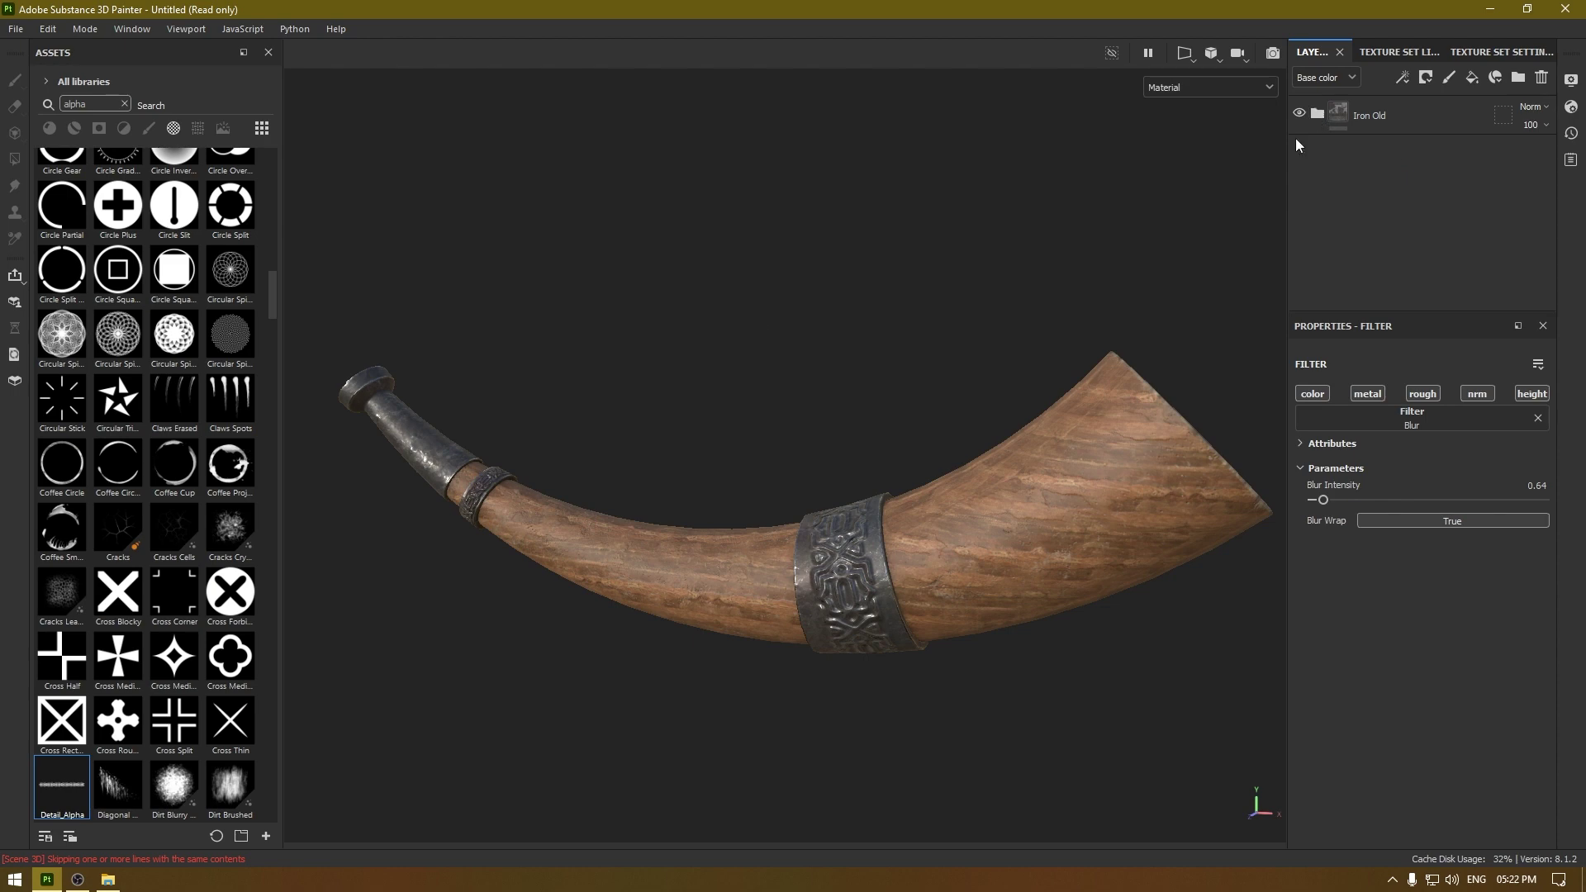
left_click(126, 106)
left_click(49, 128)
scroll(99, 724, "down", 10)
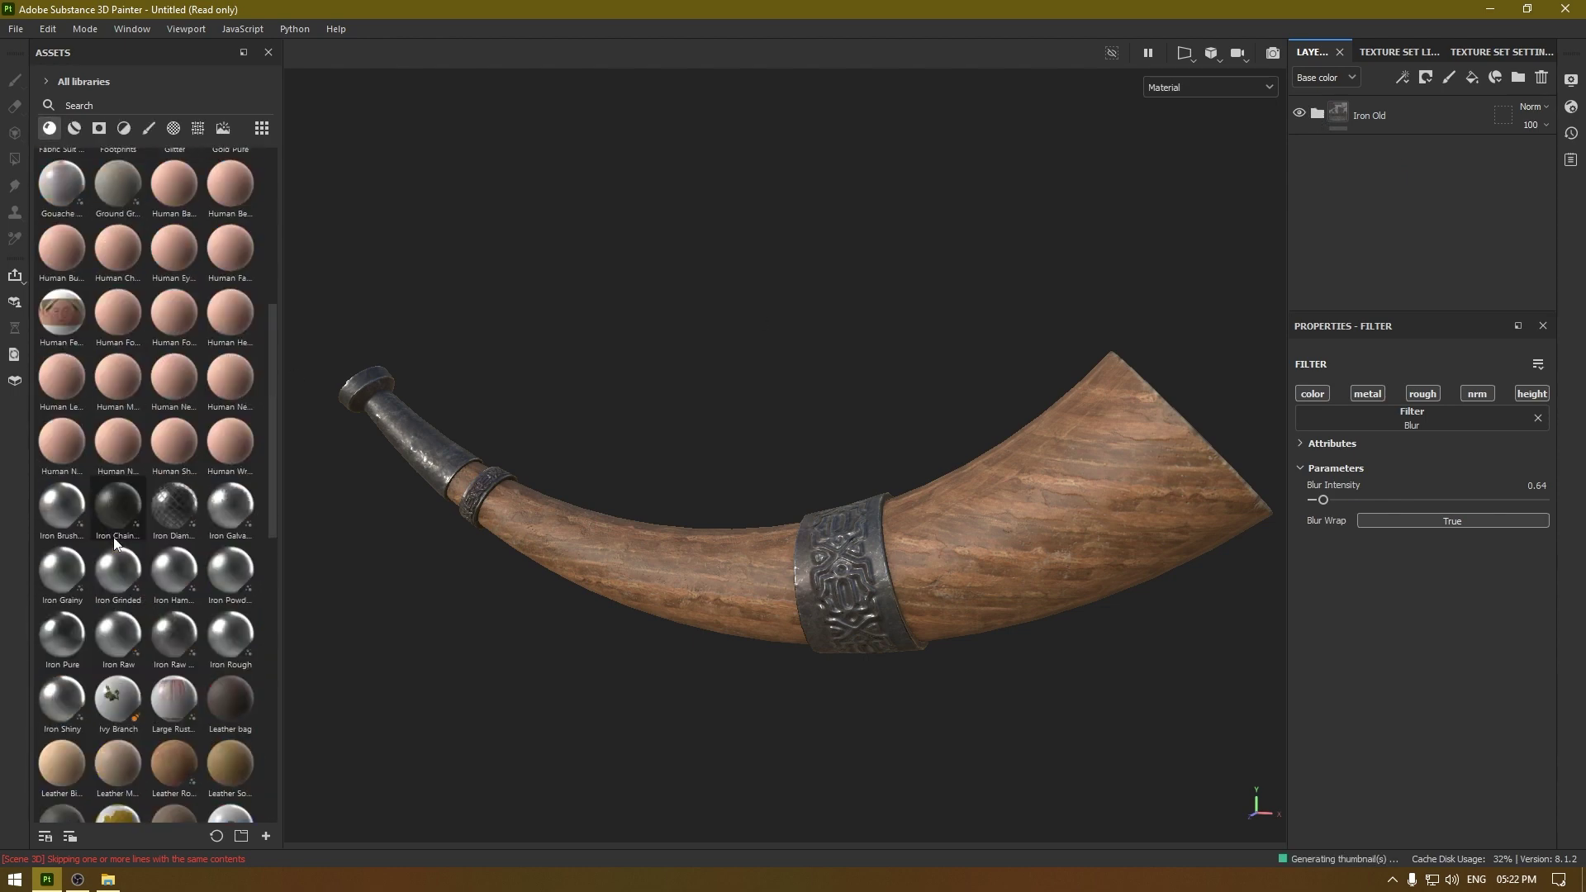
left_click_drag(174, 339, 1411, 101)
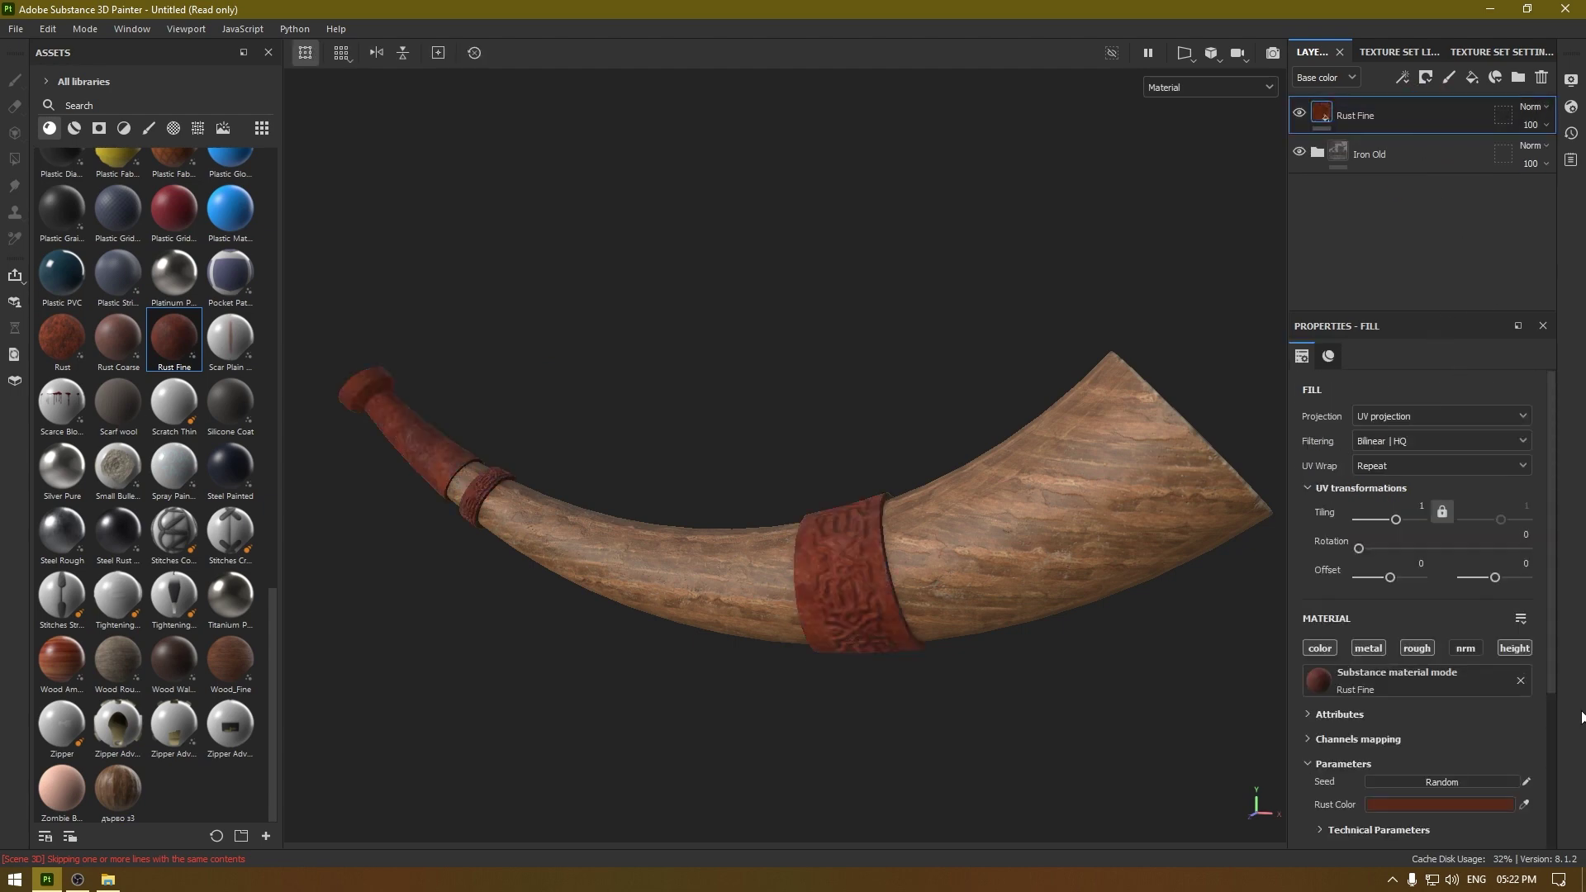
Step: Add a black mask to the Rust Fine layer and fill it with a Dirt generator
right_click(1378, 109)
left_click(1391, 132)
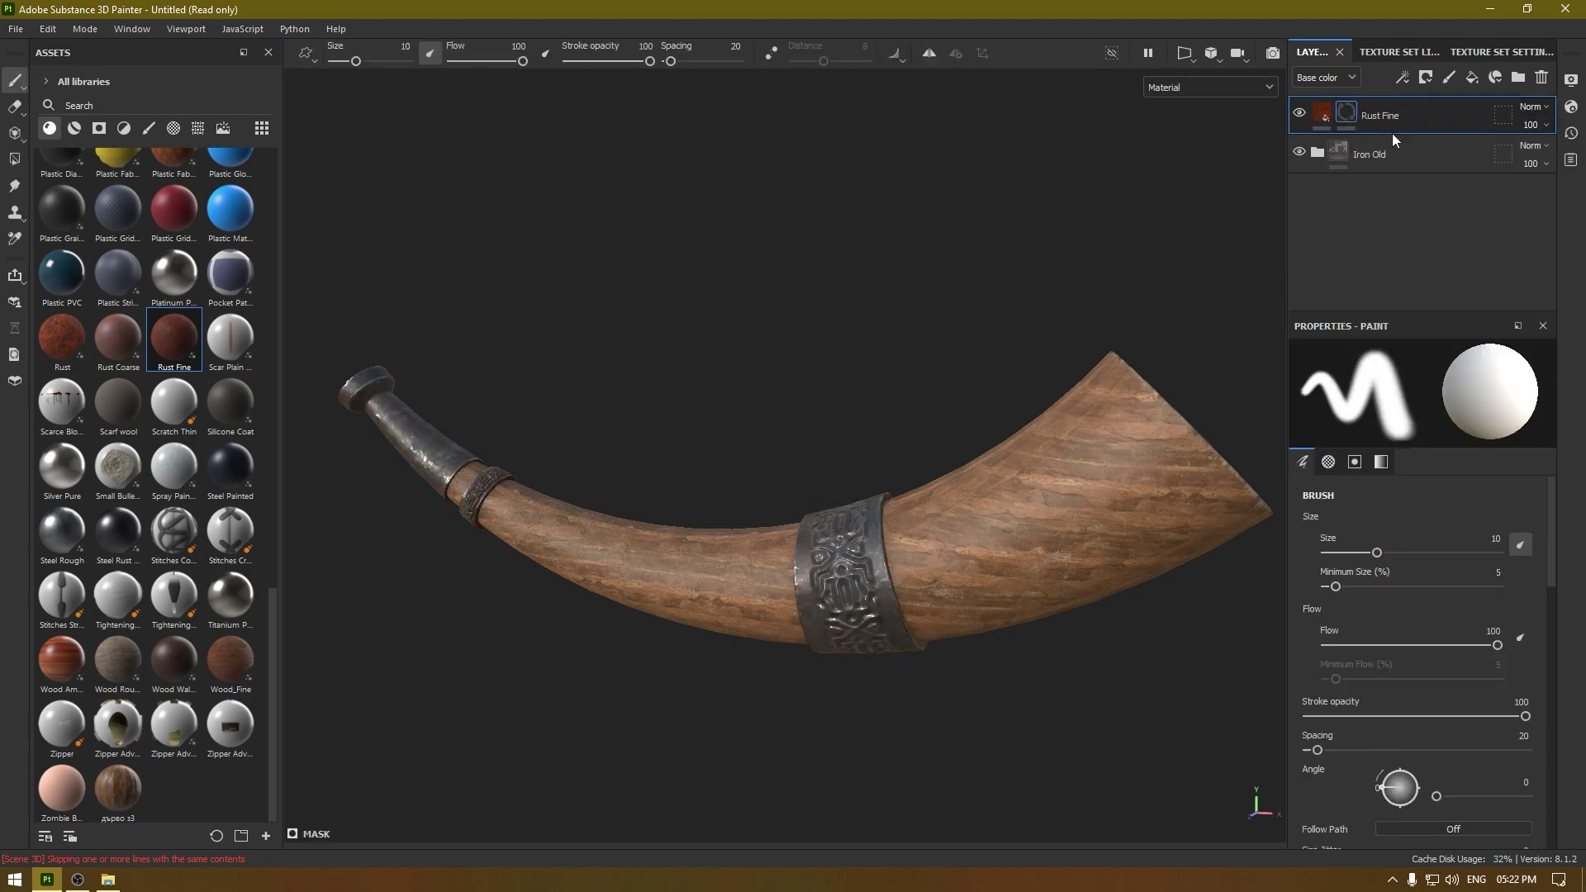
right_click(1390, 118)
left_click(1420, 696)
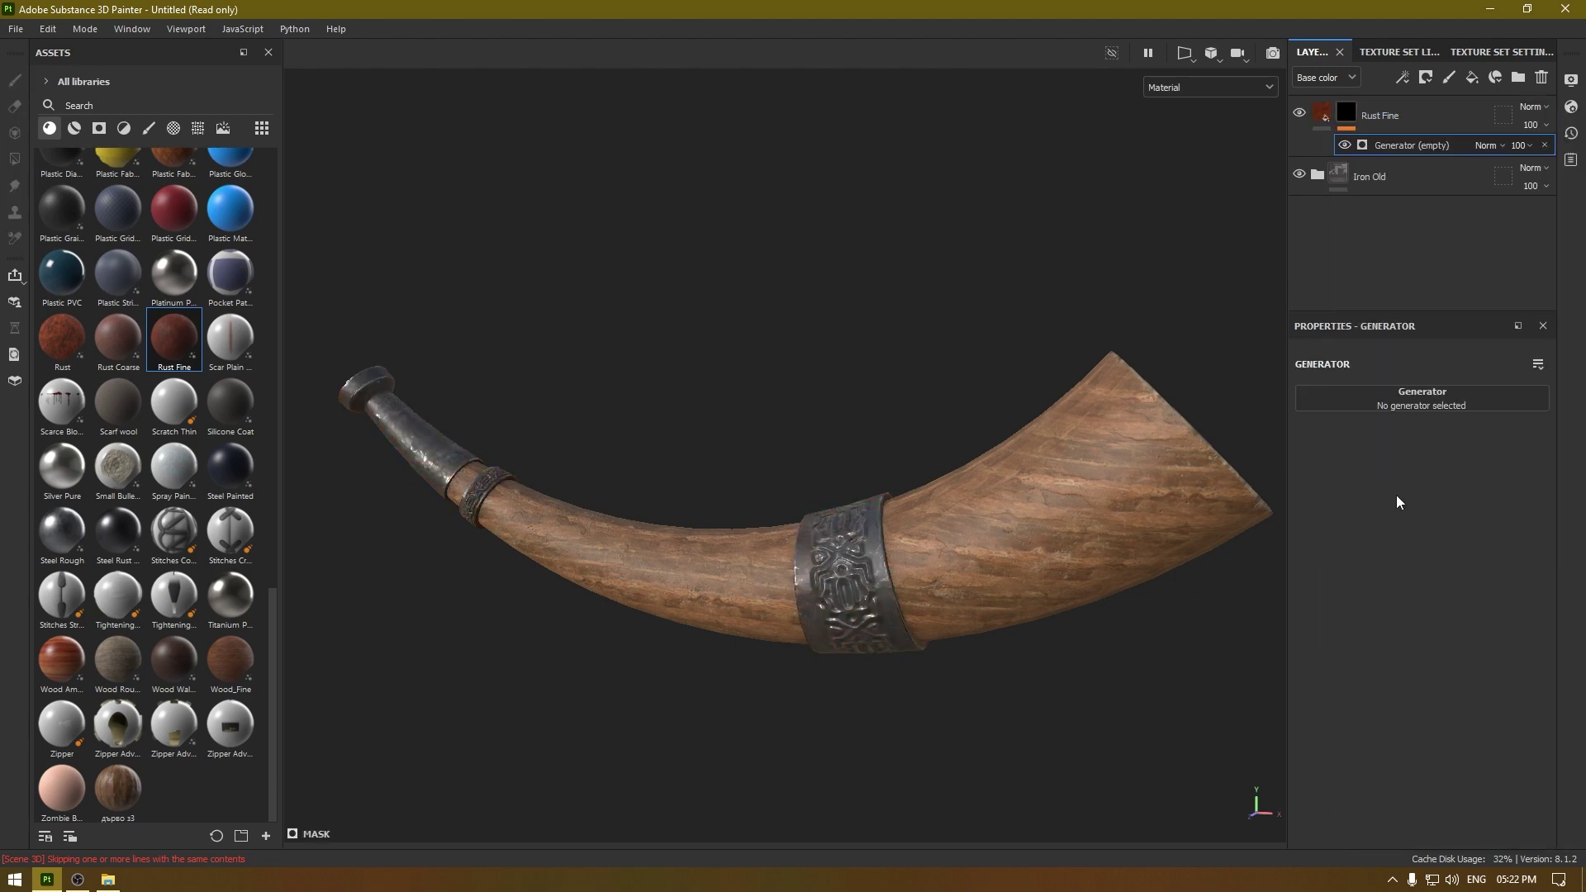
left_click(1396, 399)
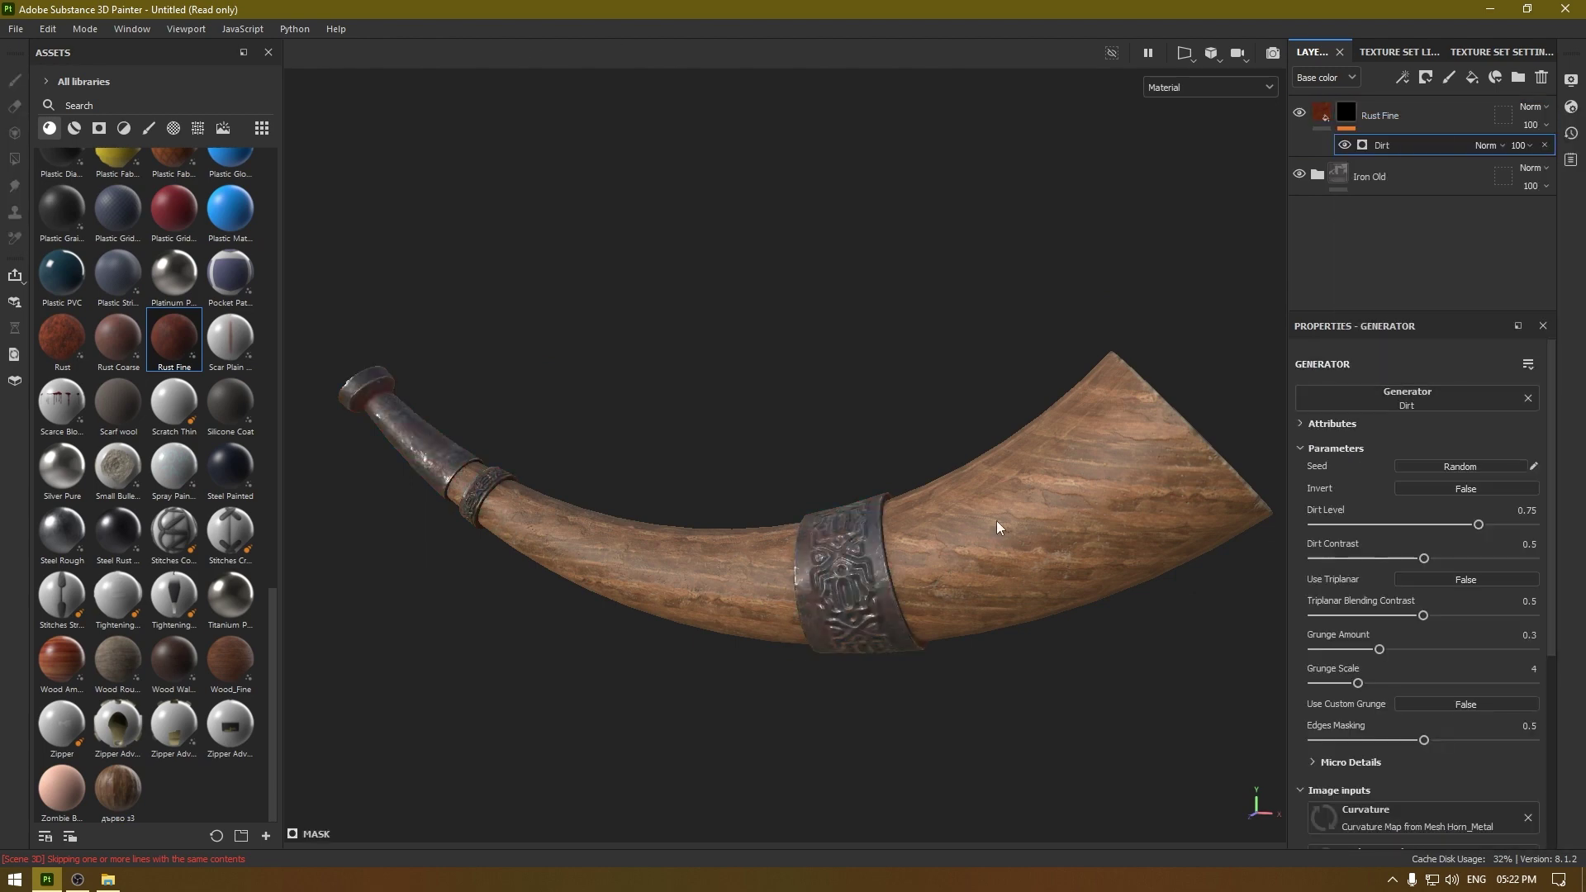
Step: Darken and desaturate the Rust Fine layer's Rust Color to the brown 392820
left_click_drag(692, 542, 848, 534, "alt")
scroll(962, 656, "up", 3)
scroll(847, 534, "up", 1)
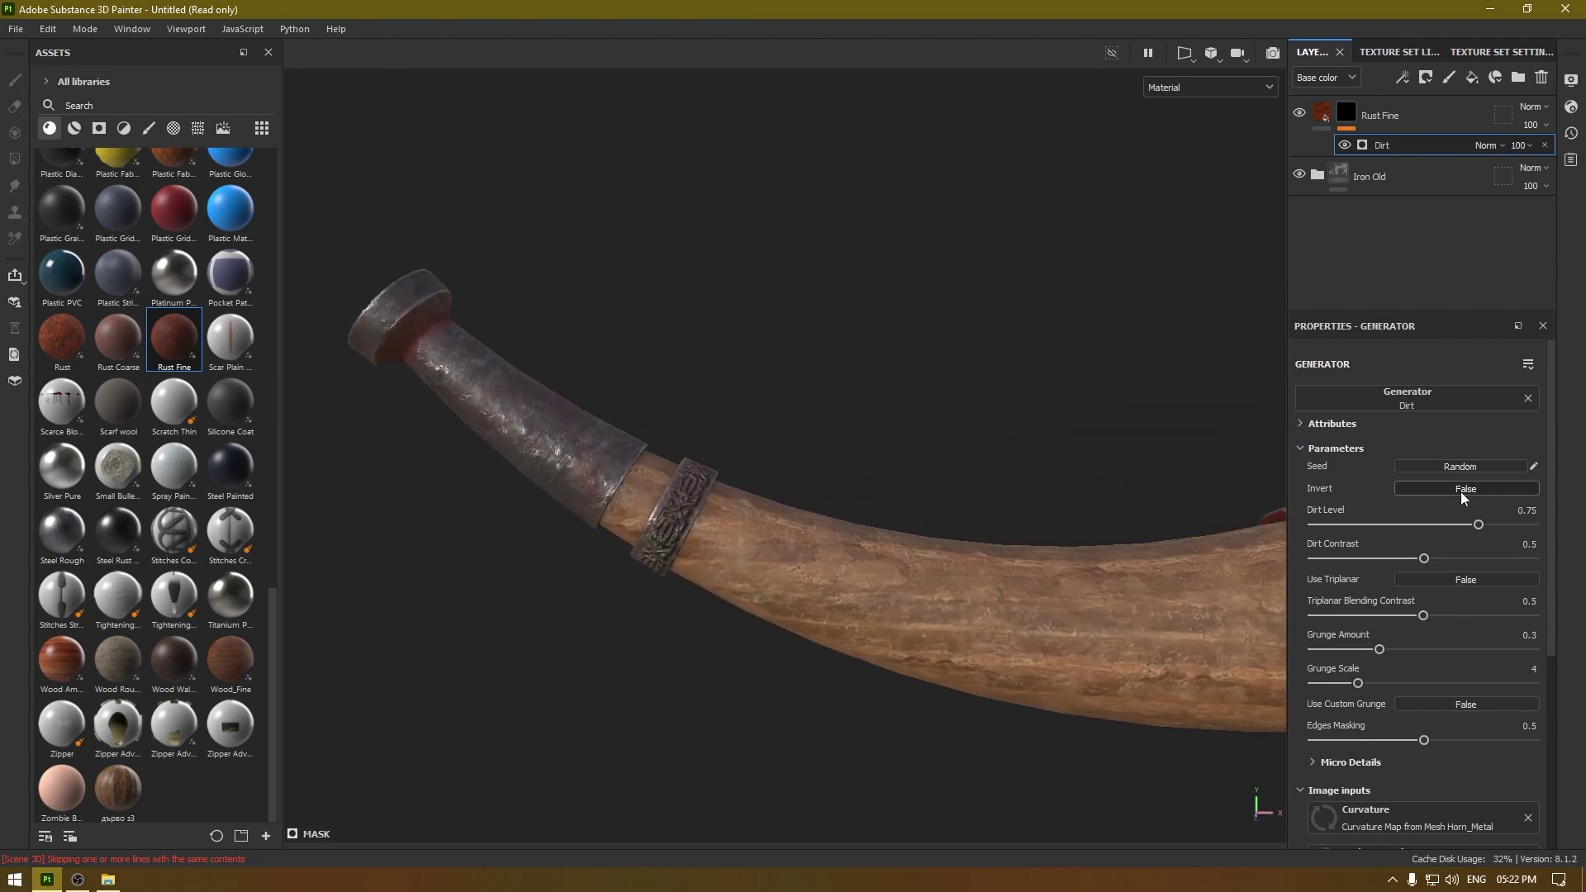
left_click(1330, 121)
left_click(1399, 805)
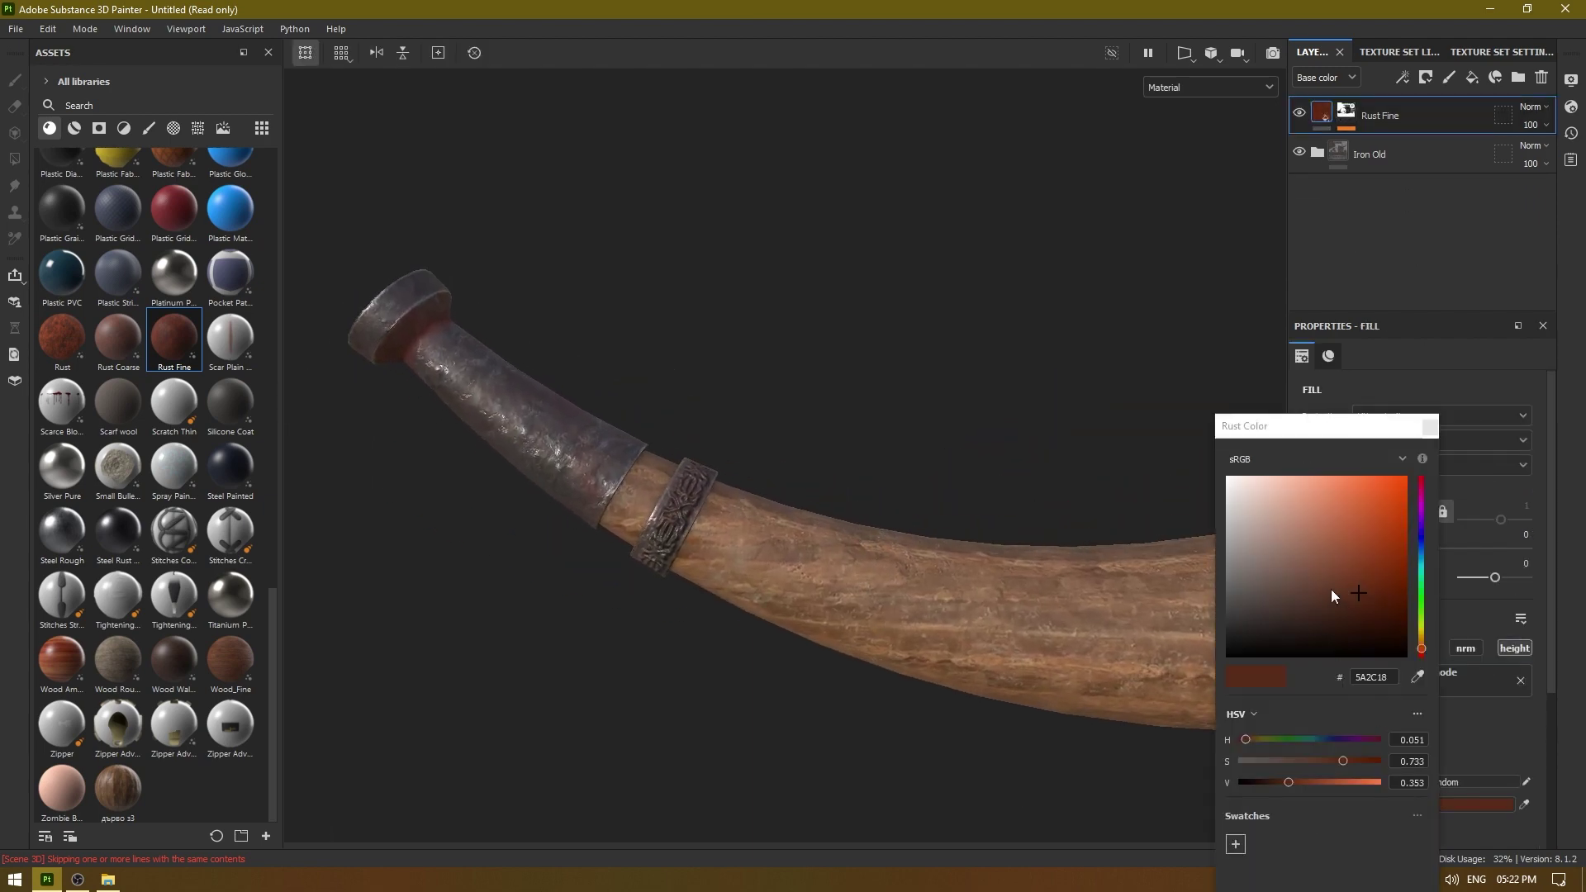
left_click_drag(1325, 613, 1321, 615)
middle_click_drag(836, 528, 809, 489, "alt")
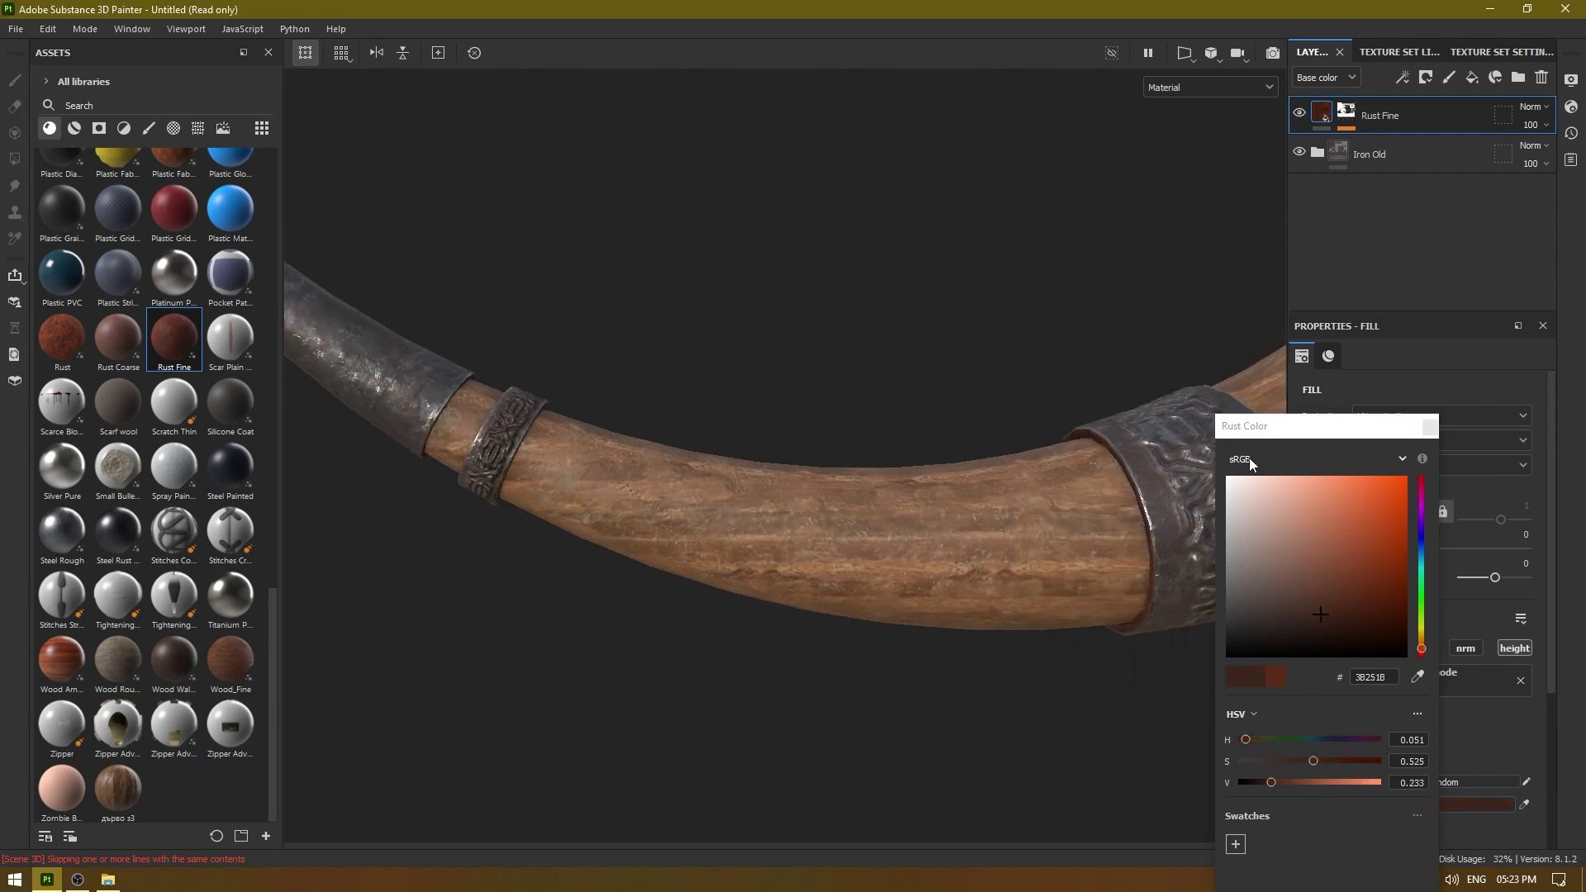
left_click(1430, 428)
left_click_drag(1272, 462, 1211, 436, "alt")
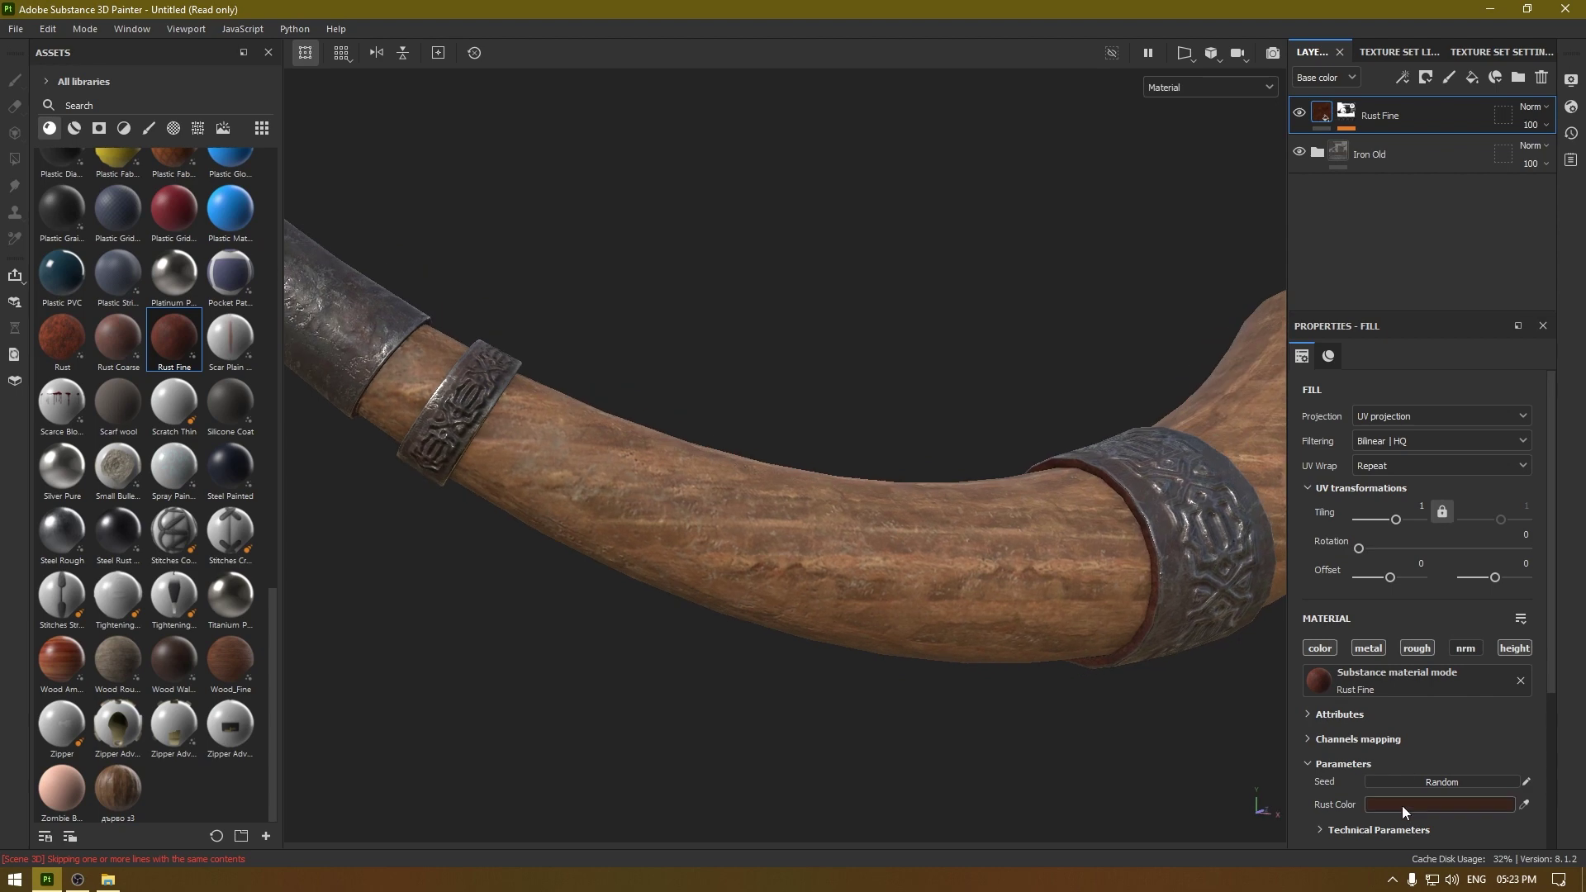
left_click(1401, 805)
left_click_drag(1317, 605, 1305, 617)
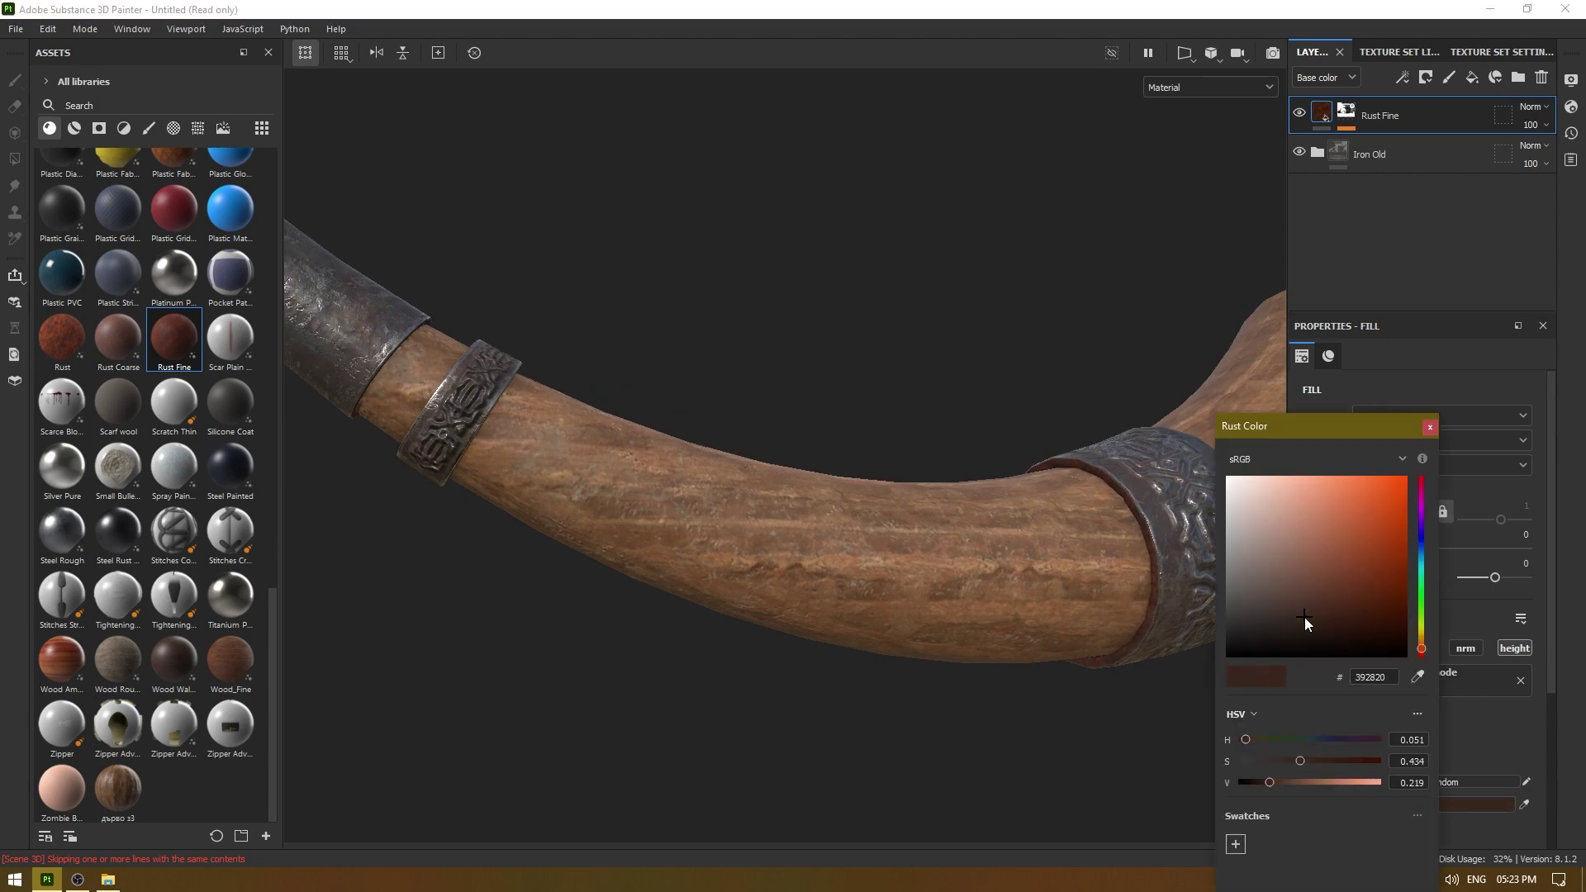
left_click(1430, 428)
Step: Set the Dirt generator's Dirt Level to 0.79 and Dirt Contrast to 0.62, checking the rust on the mouthpiece and bands
left_click_drag(1198, 446, 747, 393, "alt")
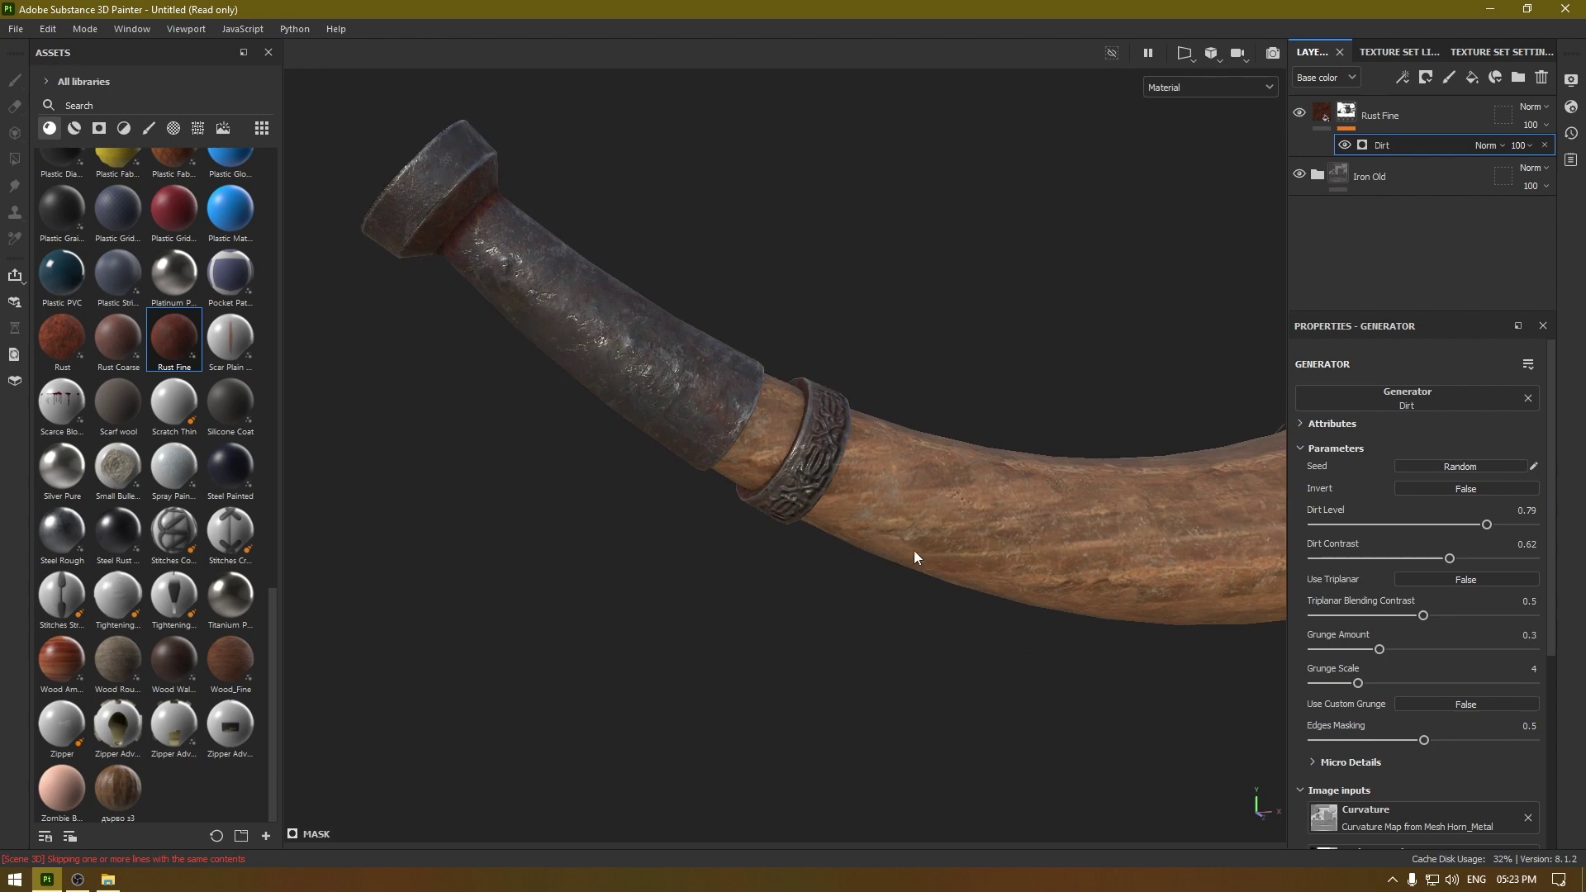
right_click_drag(914, 556, 989, 556, "alt")
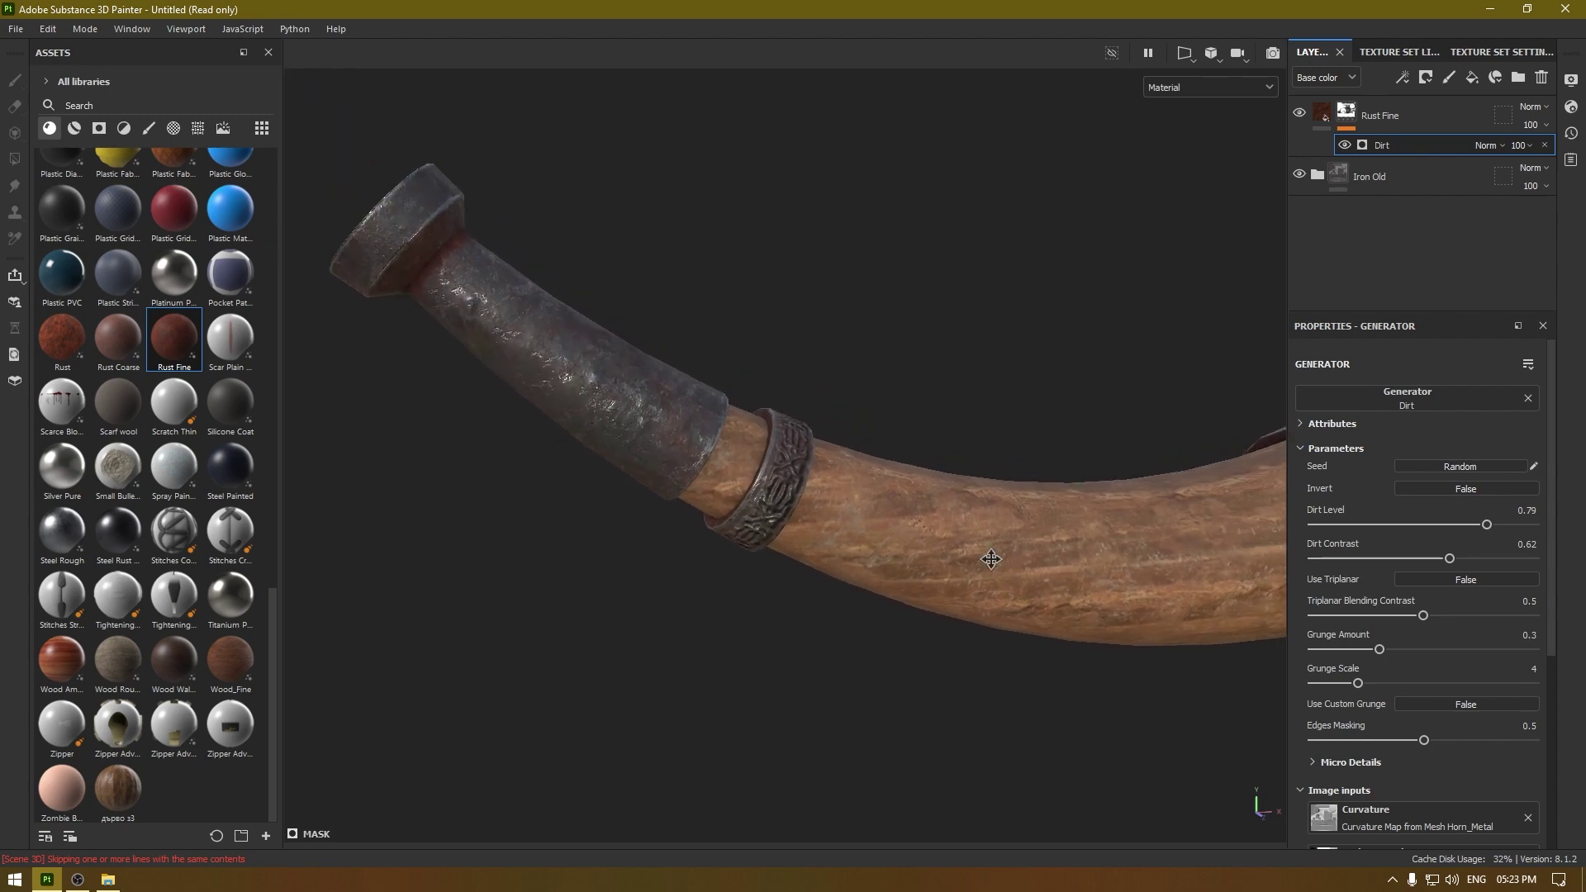
middle_click_drag(989, 556, 740, 524, "alt")
middle_click_drag(1140, 513, 995, 503, "alt")
left_click_drag(995, 504, 958, 744, "alt")
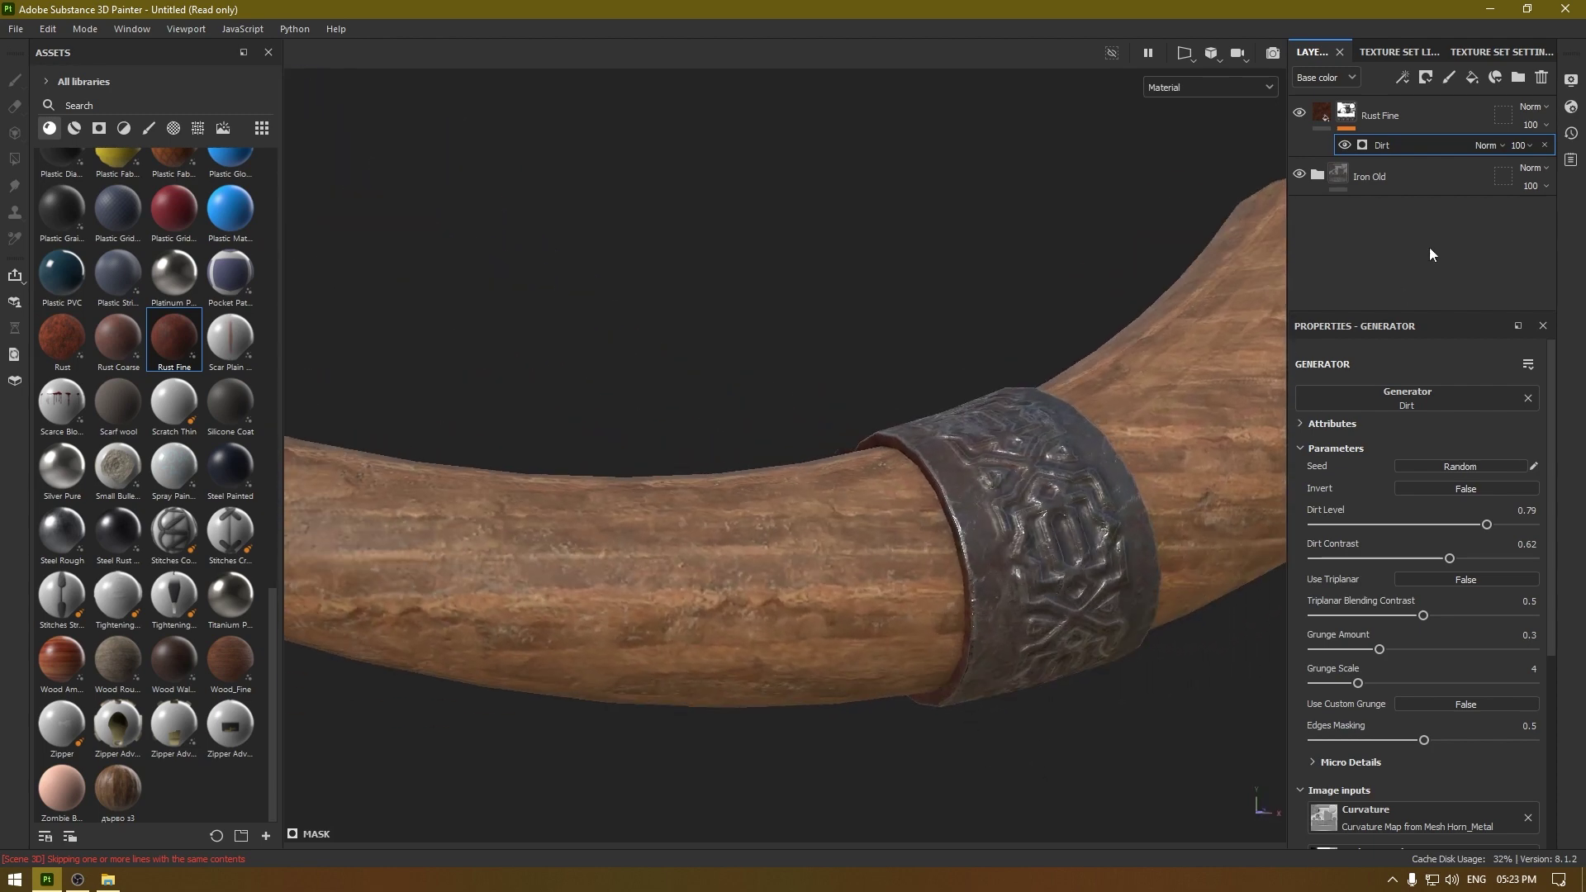
Step: Reduce the opacity of the Dirt generator on the Rust Fine mask to 81
left_click(1520, 145)
left_click_drag(1578, 178, 1550, 175)
middle_click_drag(578, 454, 1139, 536, "alt")
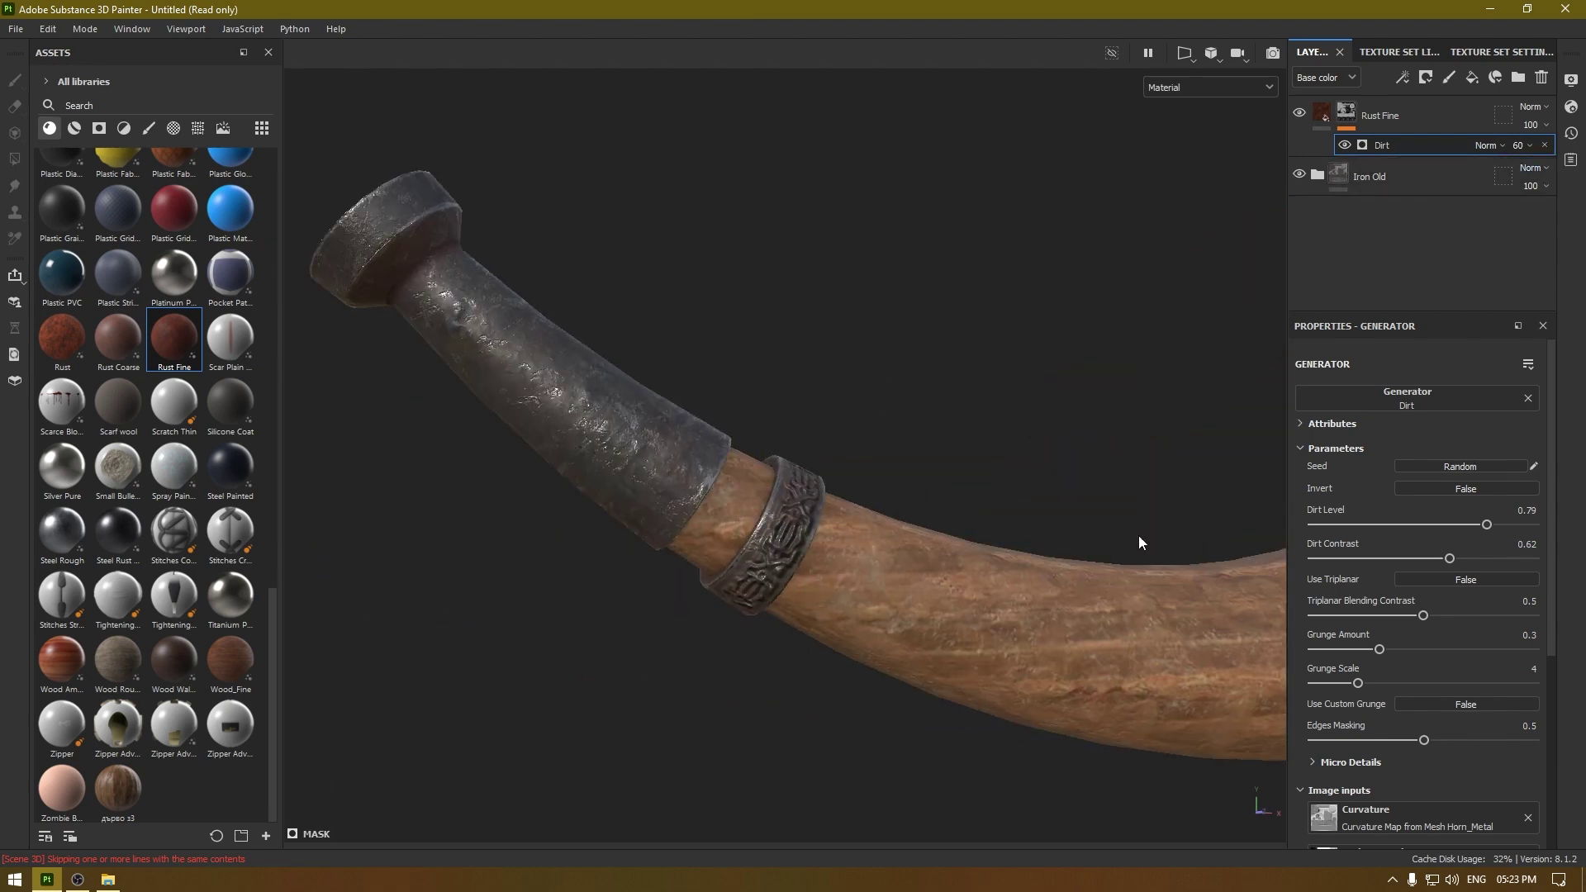
left_click(1529, 146)
left_click_drag(1548, 177, 1567, 175)
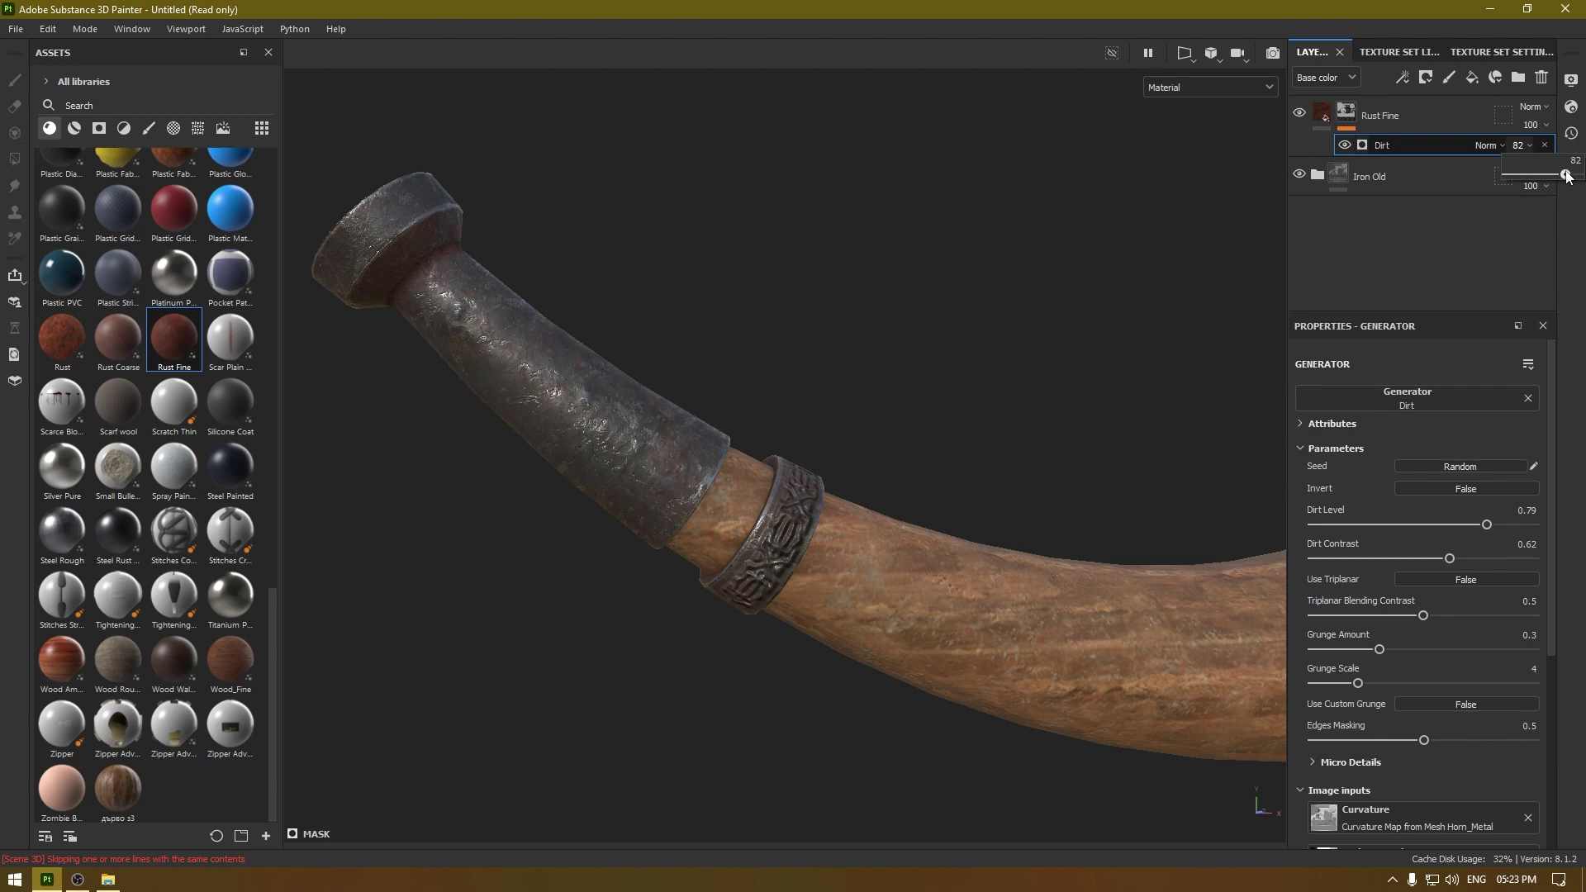
left_click_drag(917, 372, 960, 520, "alt")
middle_click_drag(992, 438, 820, 411, "alt")
left_click_drag(820, 419, 769, 499, "alt")
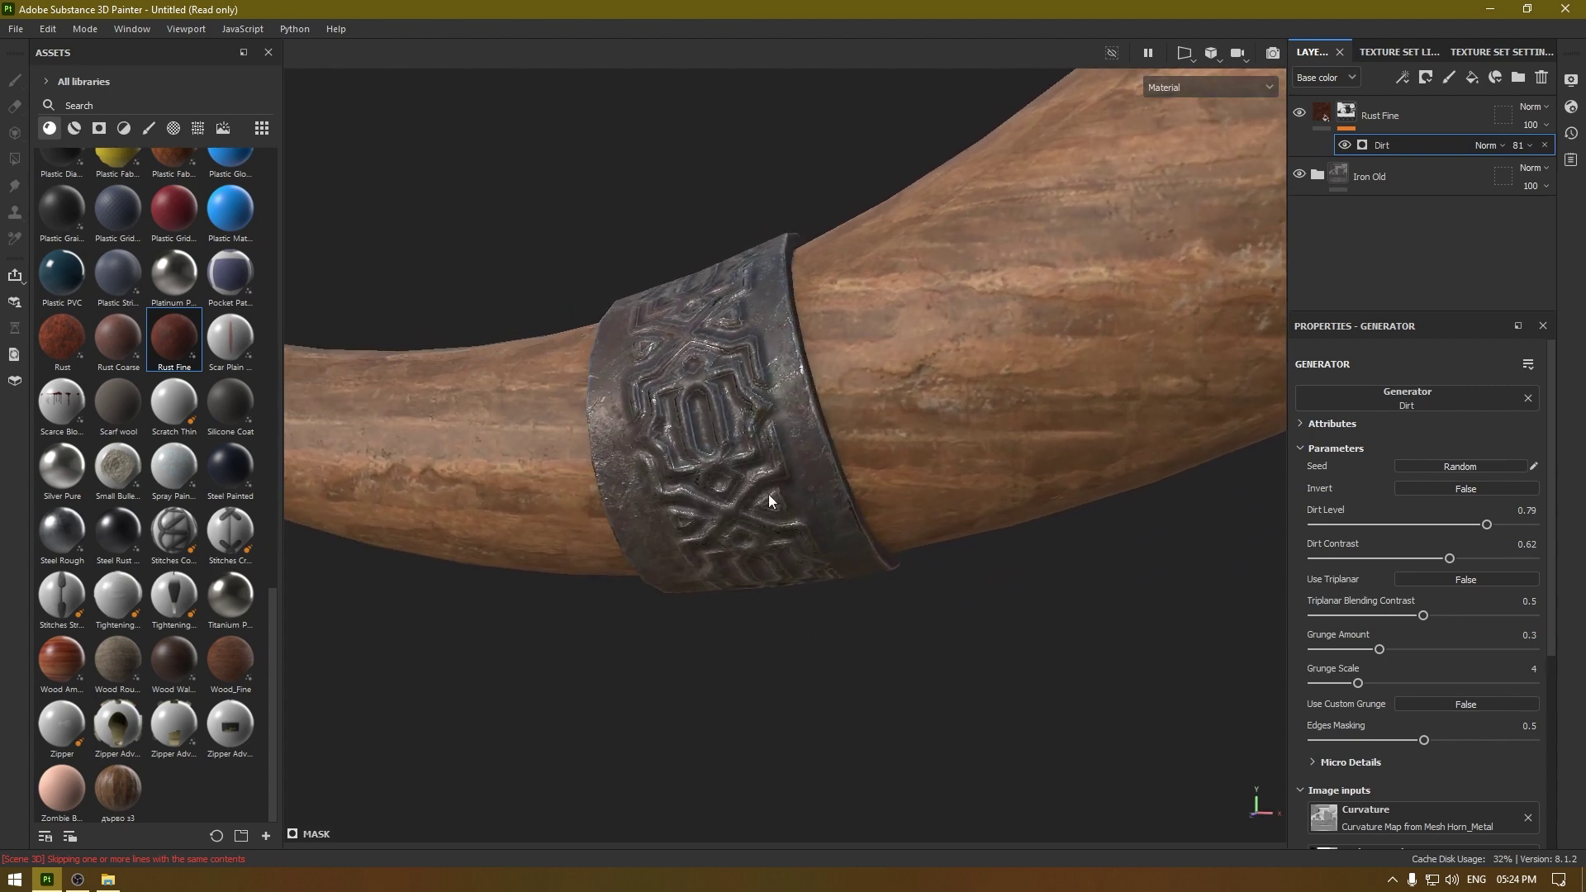
Step: Assign the DetailS_Height anchor point to the Dirt generator's Micro Height input and set its referenced channel to Normal
scroll(1390, 576, "down", 3)
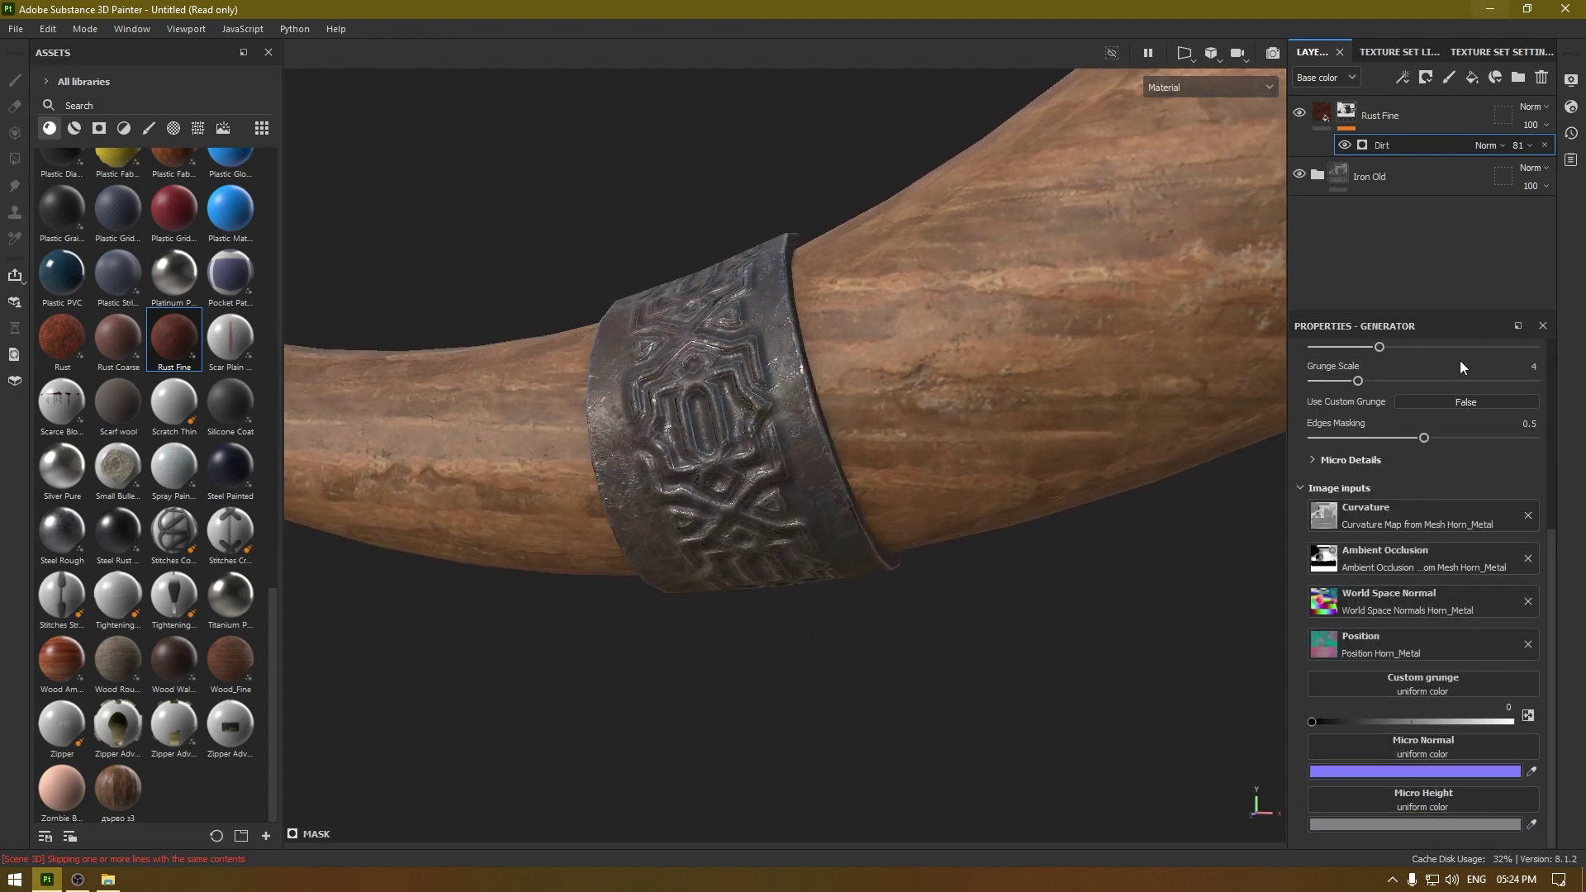
left_click(1393, 806)
left_click(1461, 564)
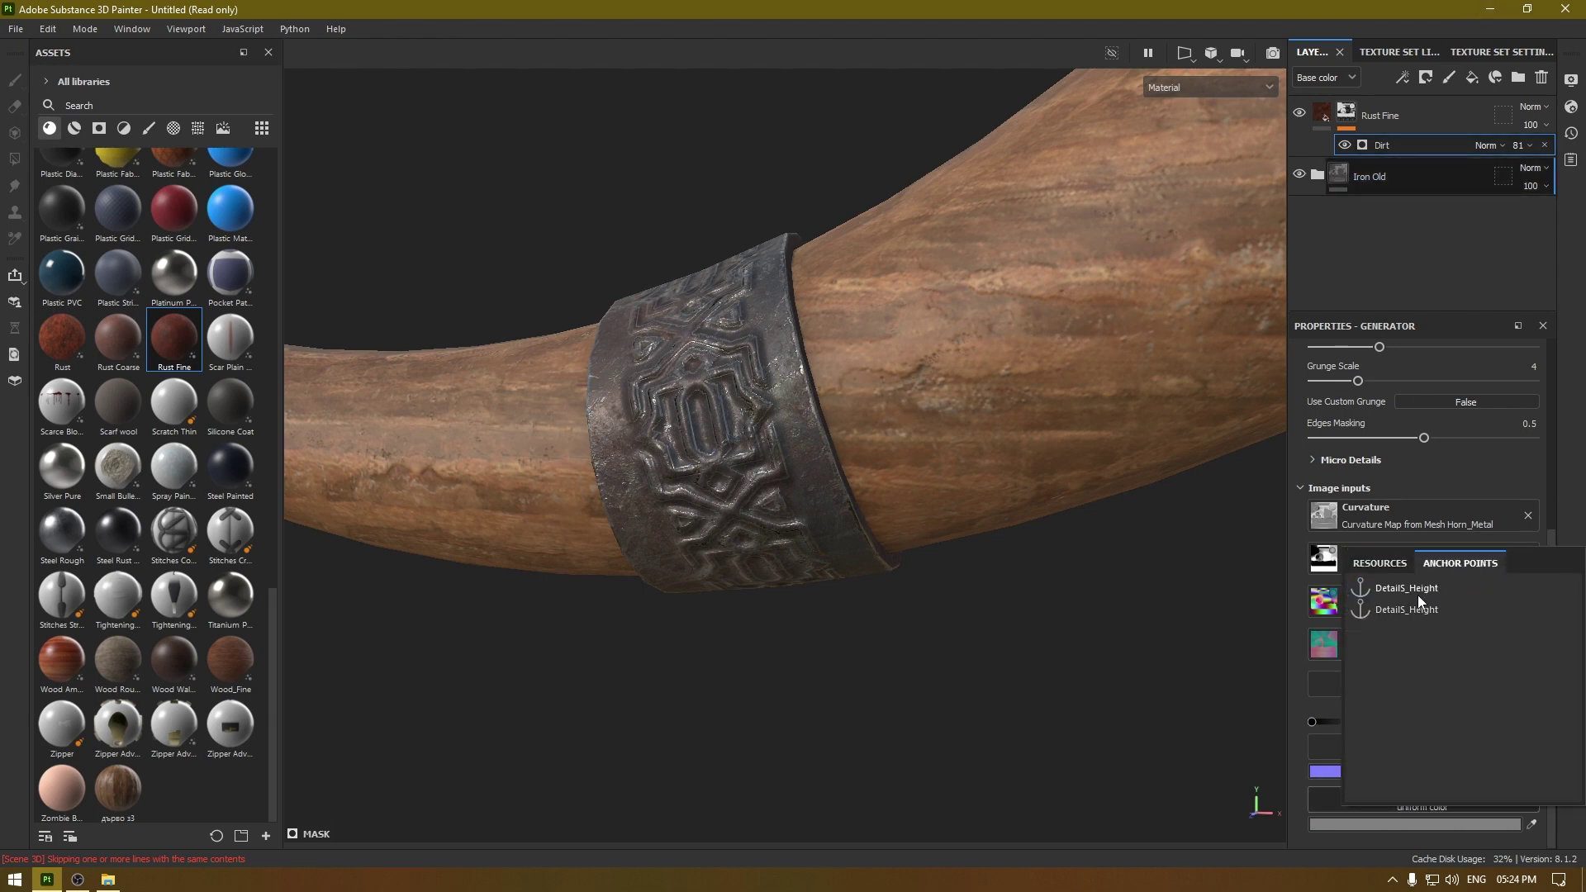
left_click(1418, 590)
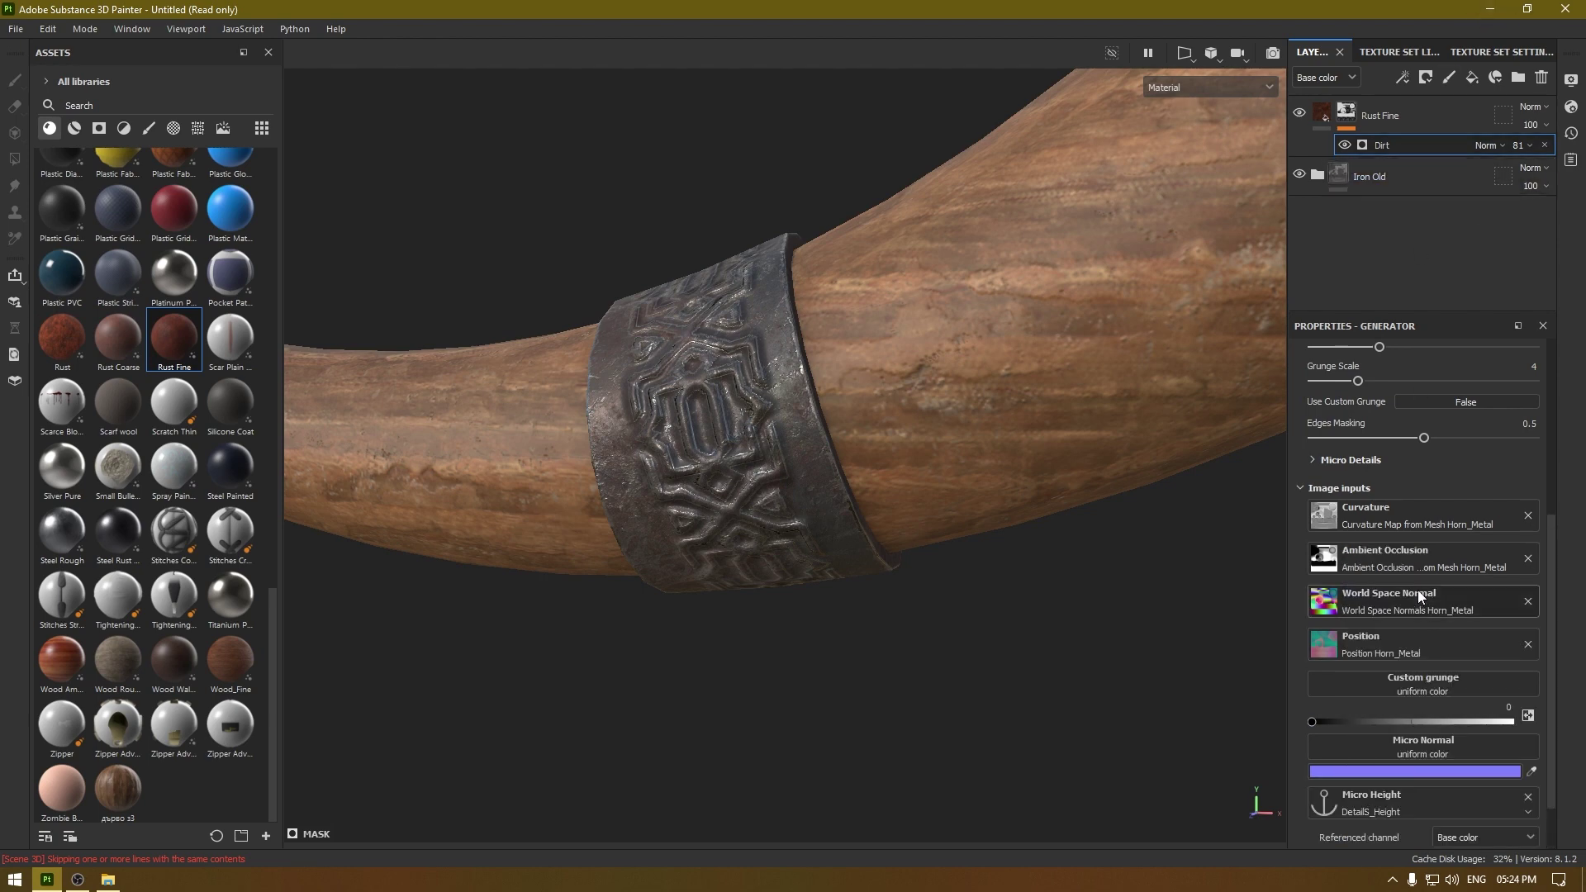
left_click(1441, 801)
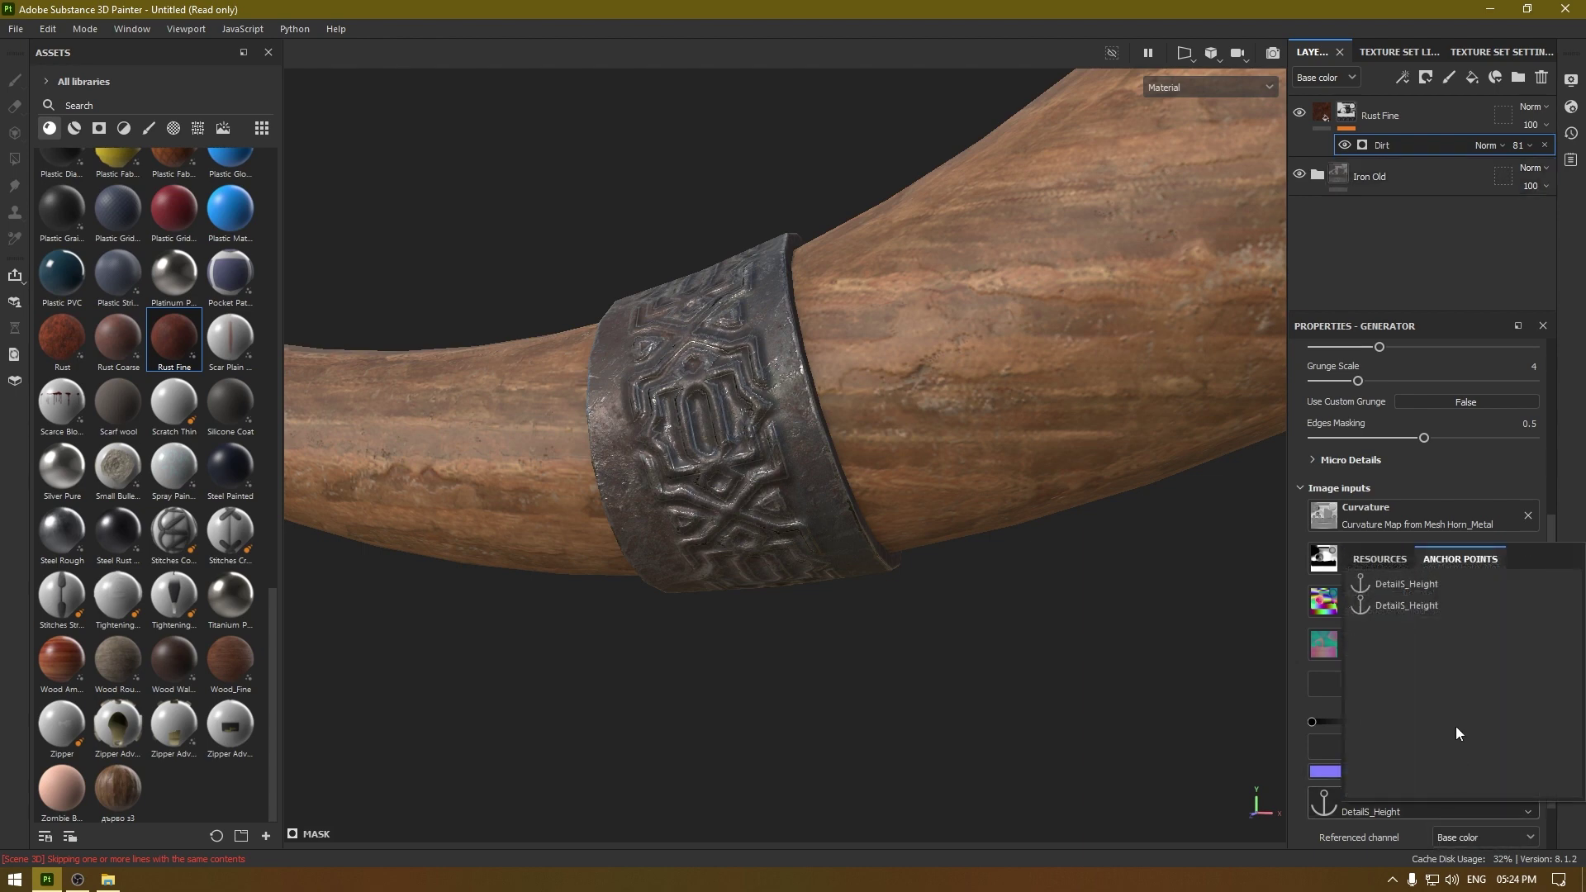
left_click(1416, 591)
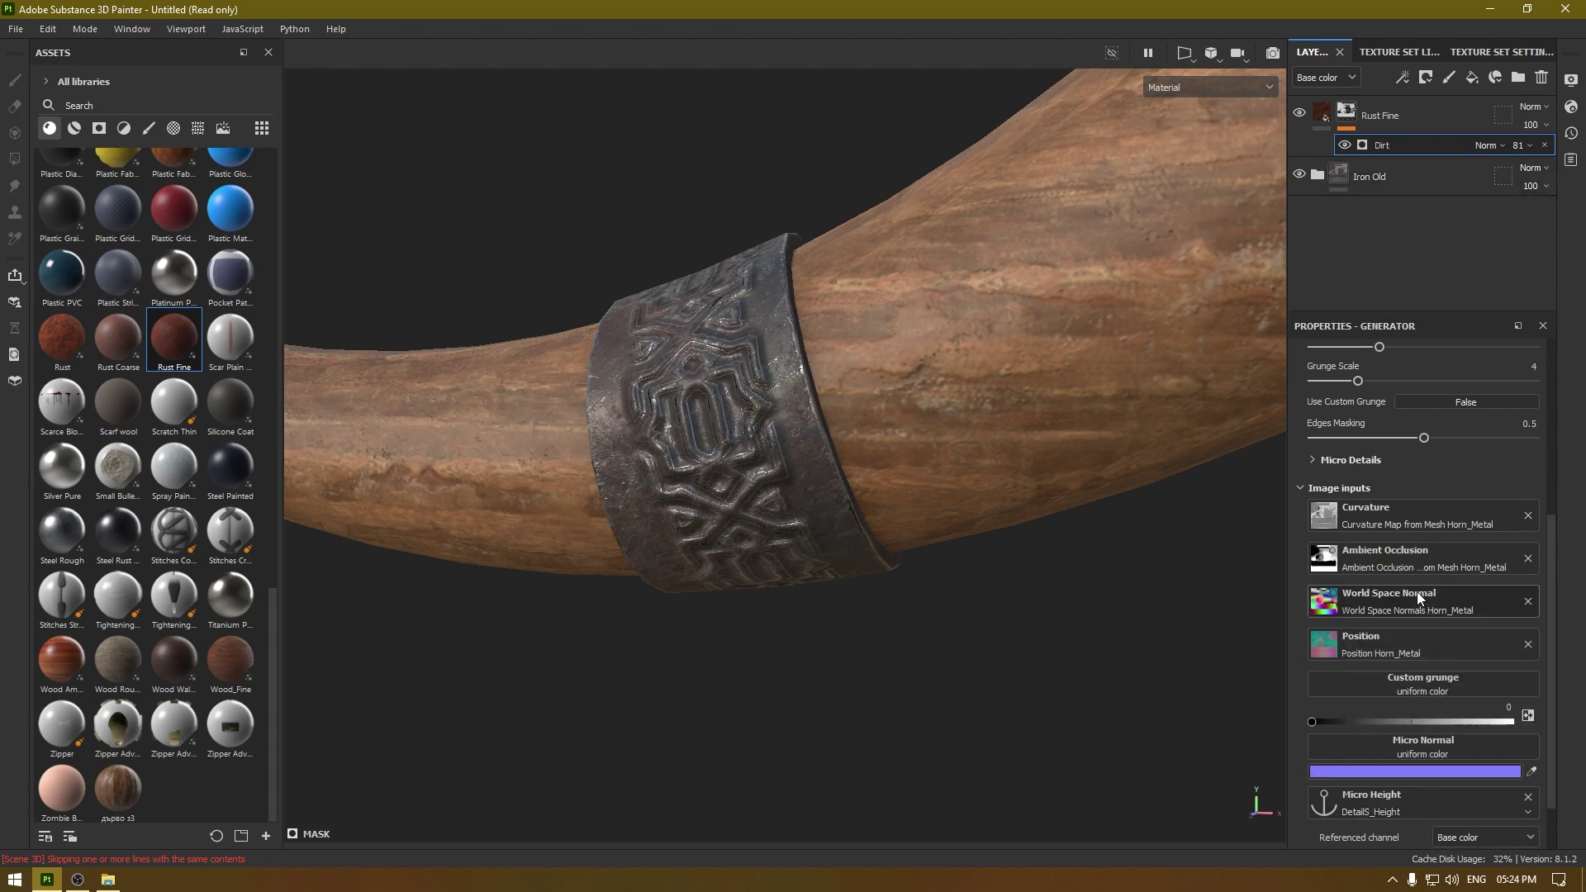
scroll(1426, 810, "down", 1)
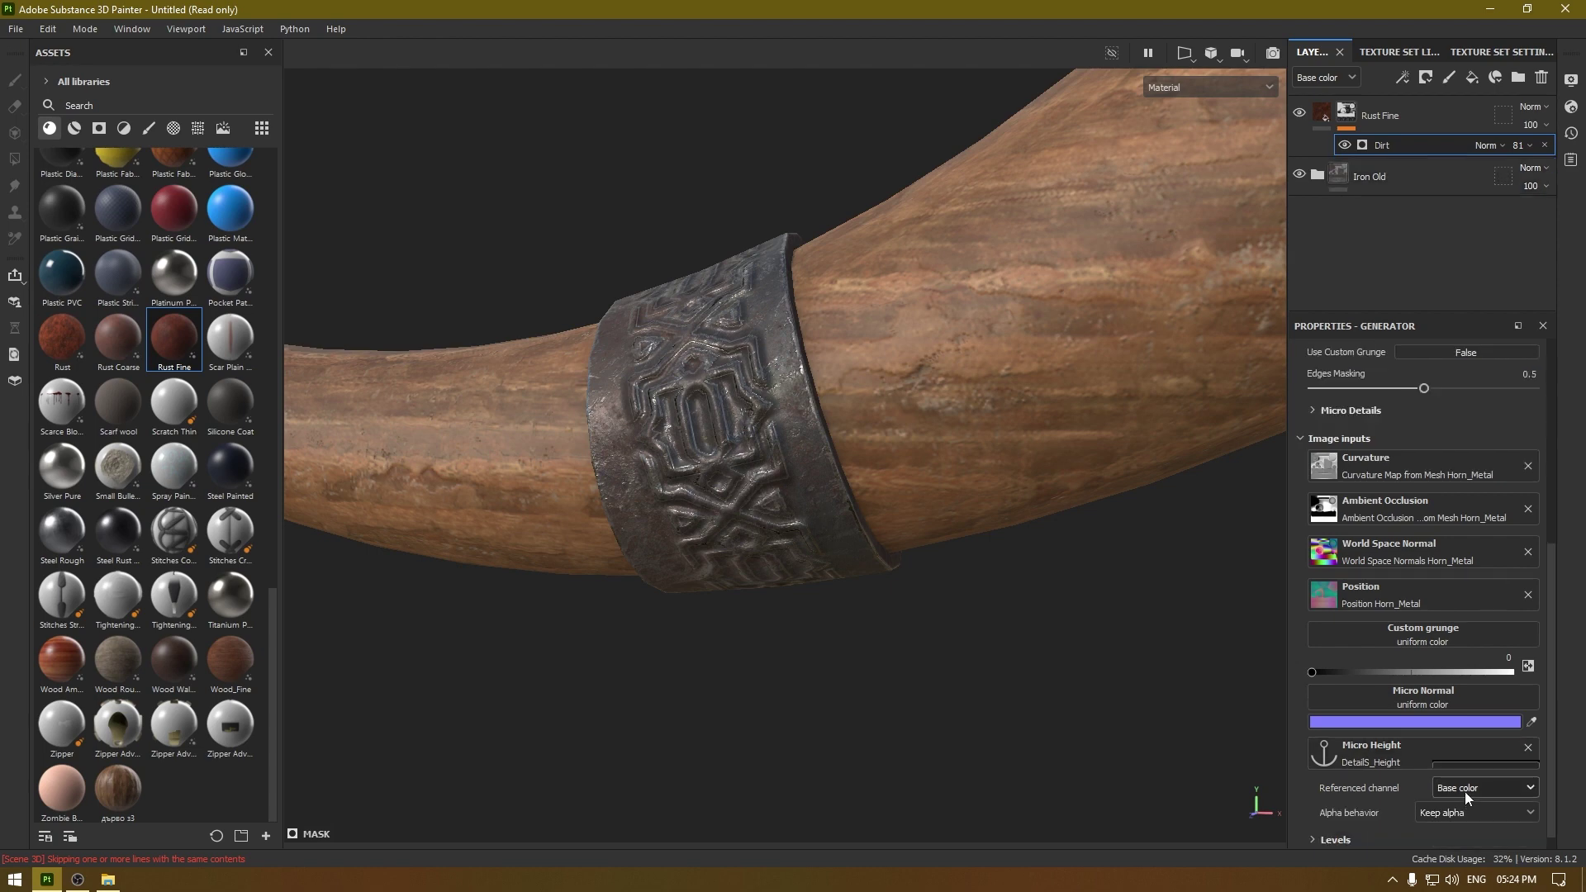
left_click(1465, 790)
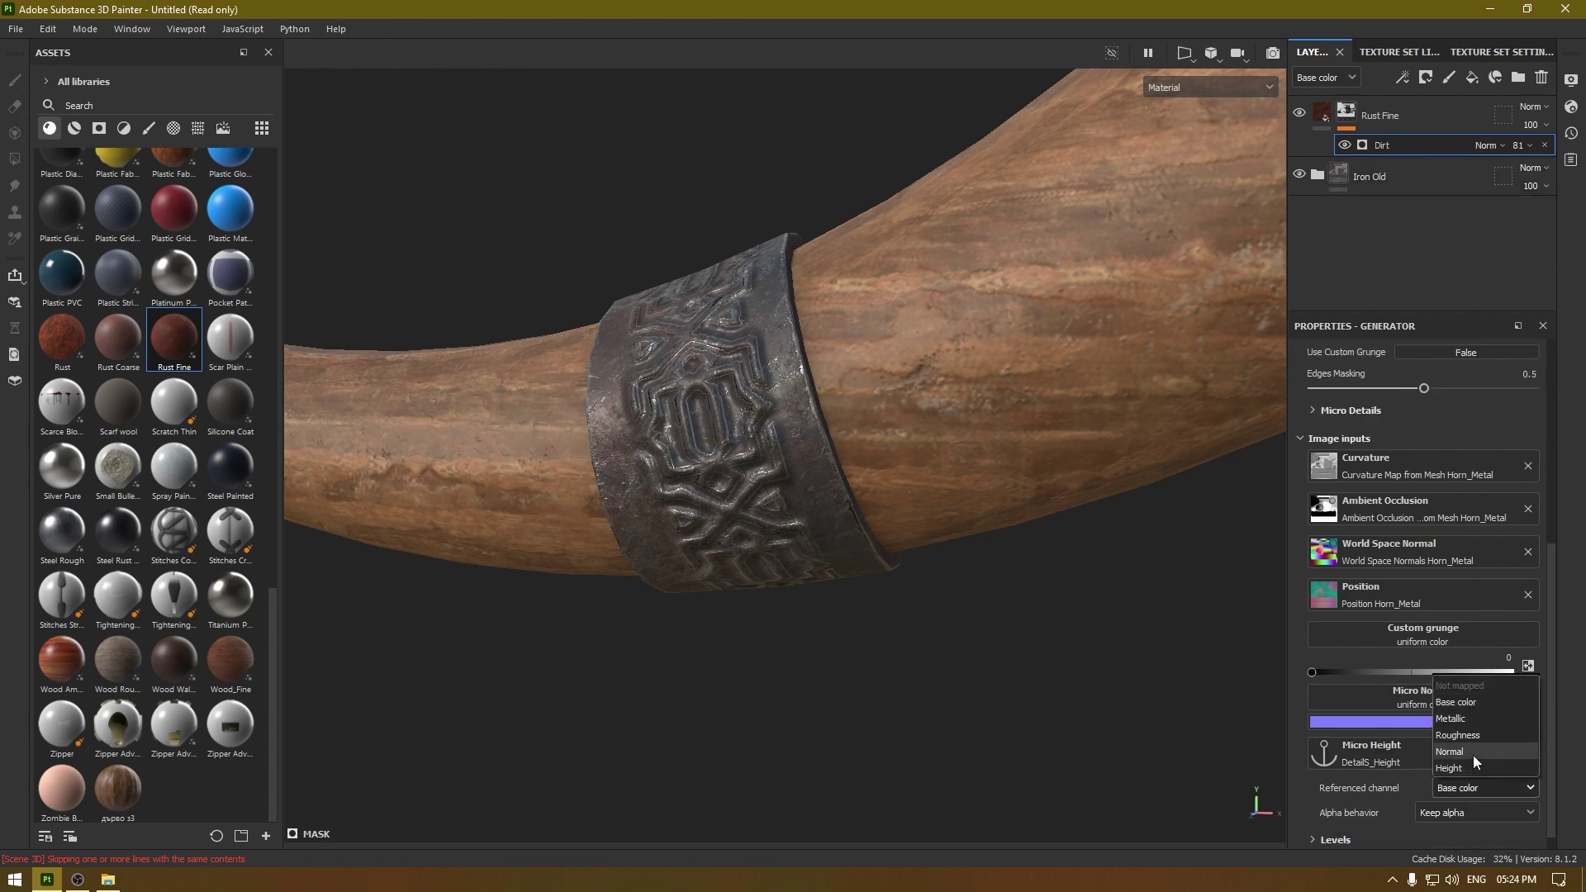
left_click(1474, 752)
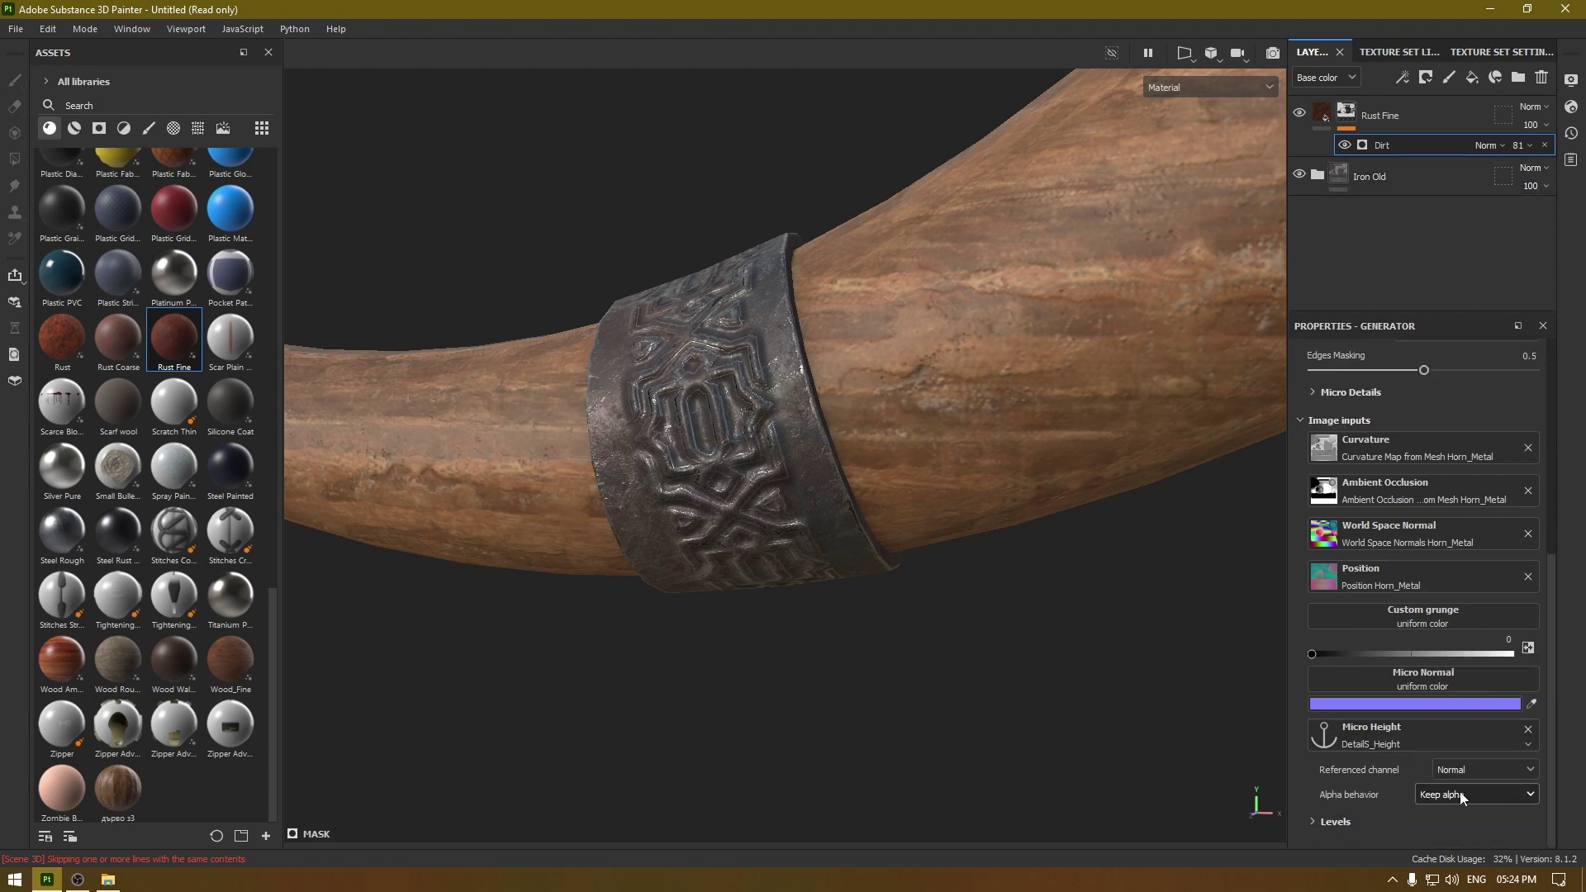
Step: Assign the DetailS_Height anchor point to Micro Normal with the Normal channel, and switch Micro Height's referenced channel to Height
left_click(1425, 672)
left_click(1440, 437)
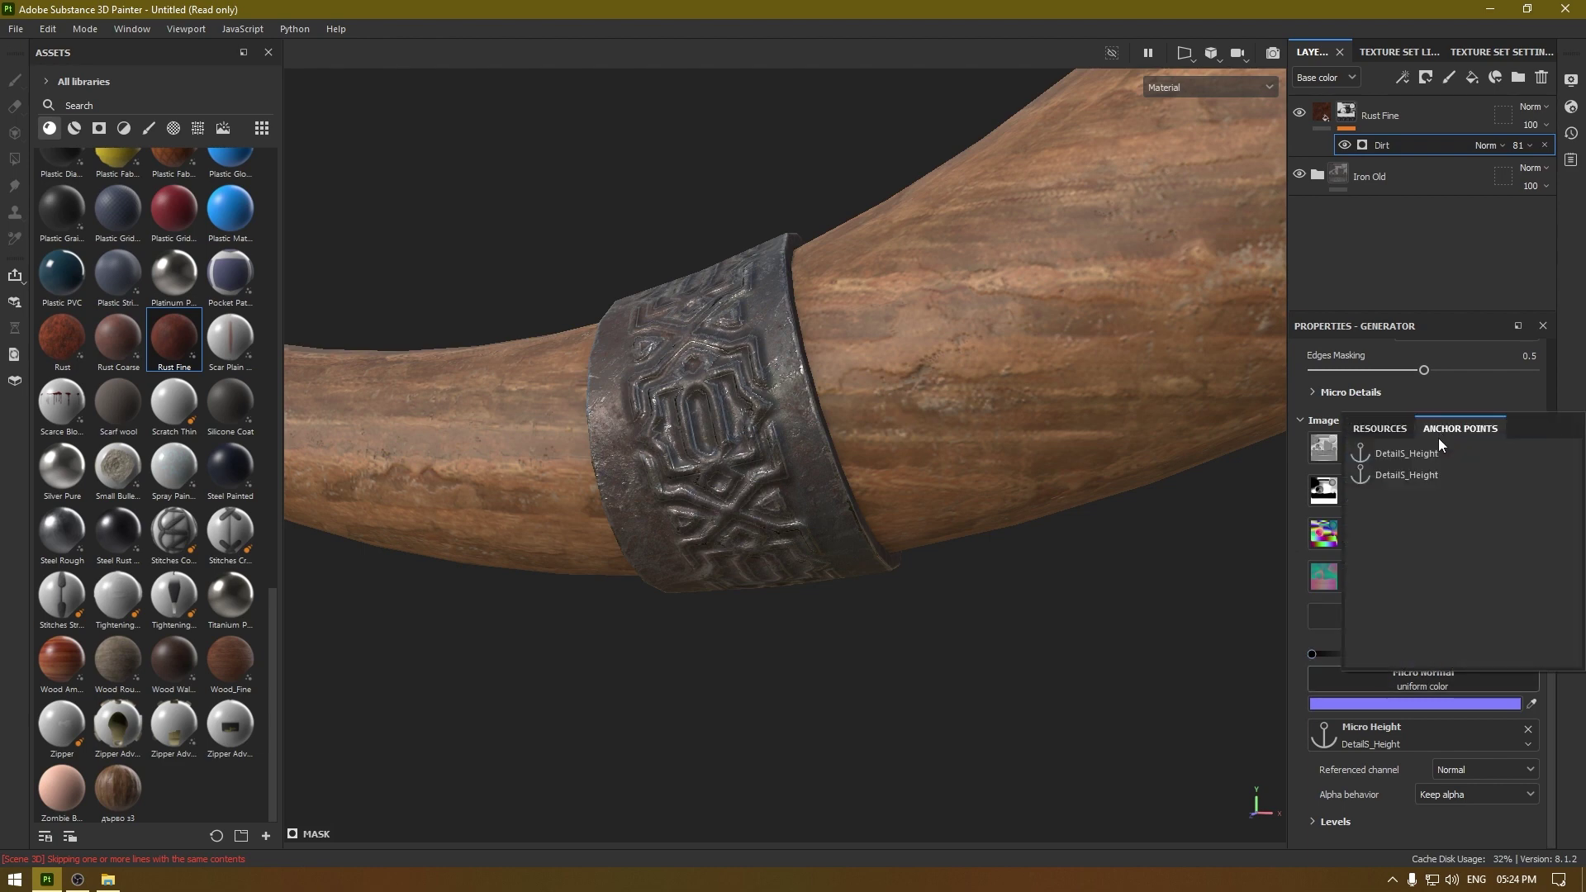
left_click(1436, 469)
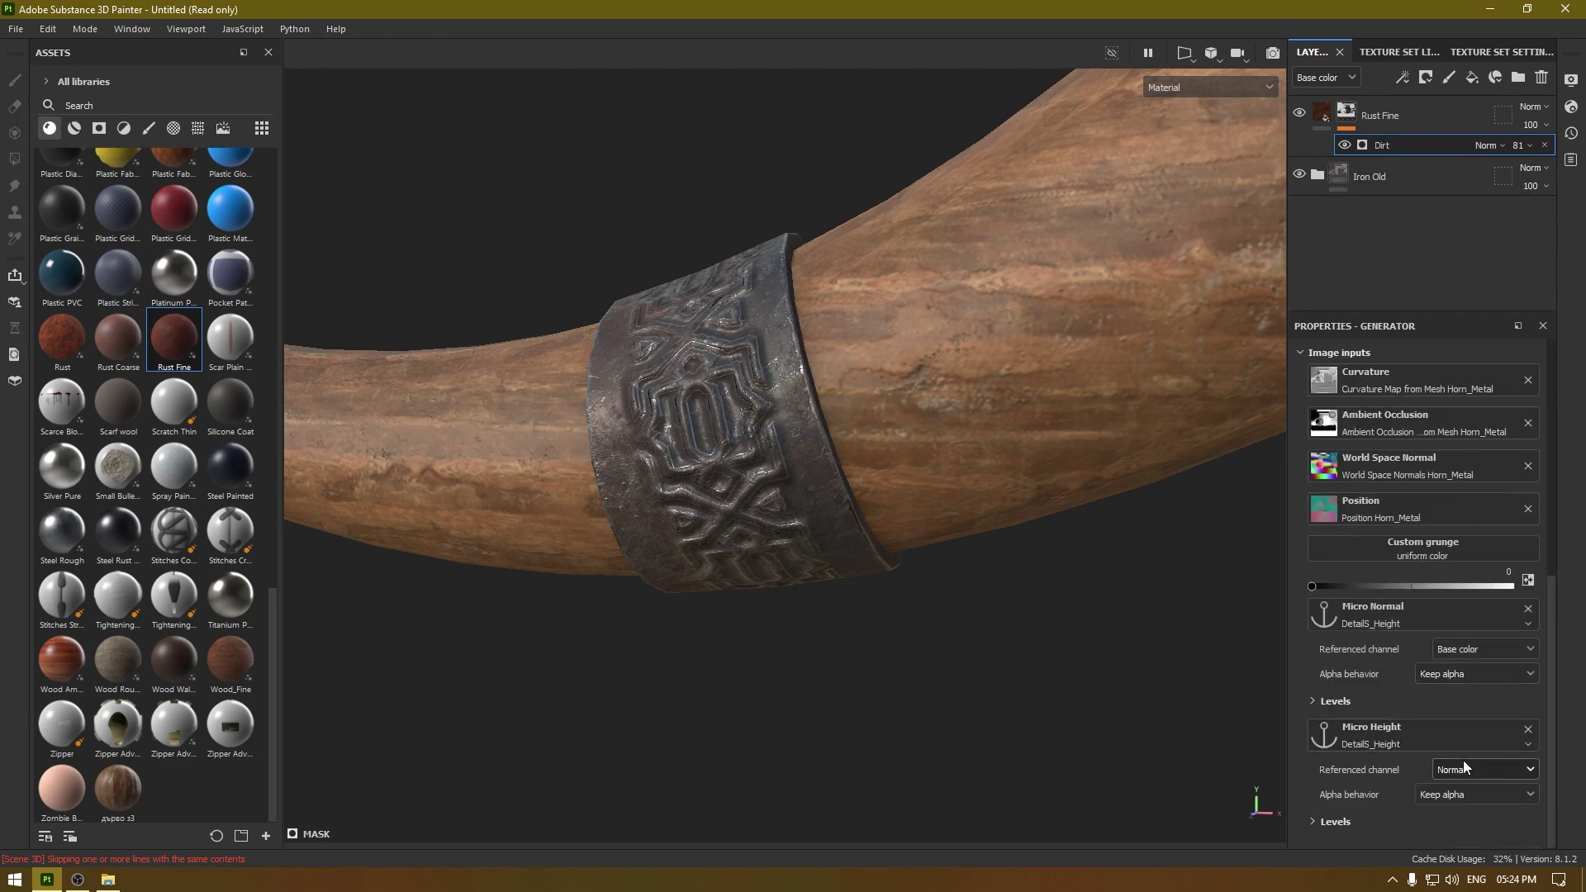
left_click(1464, 765)
left_click(1464, 873)
left_click(1459, 648)
left_click(1461, 731)
Step: Enable Micro Height and Micro Normal in the Dirt generator's Micro Details
scroll(1454, 767, "up", 5)
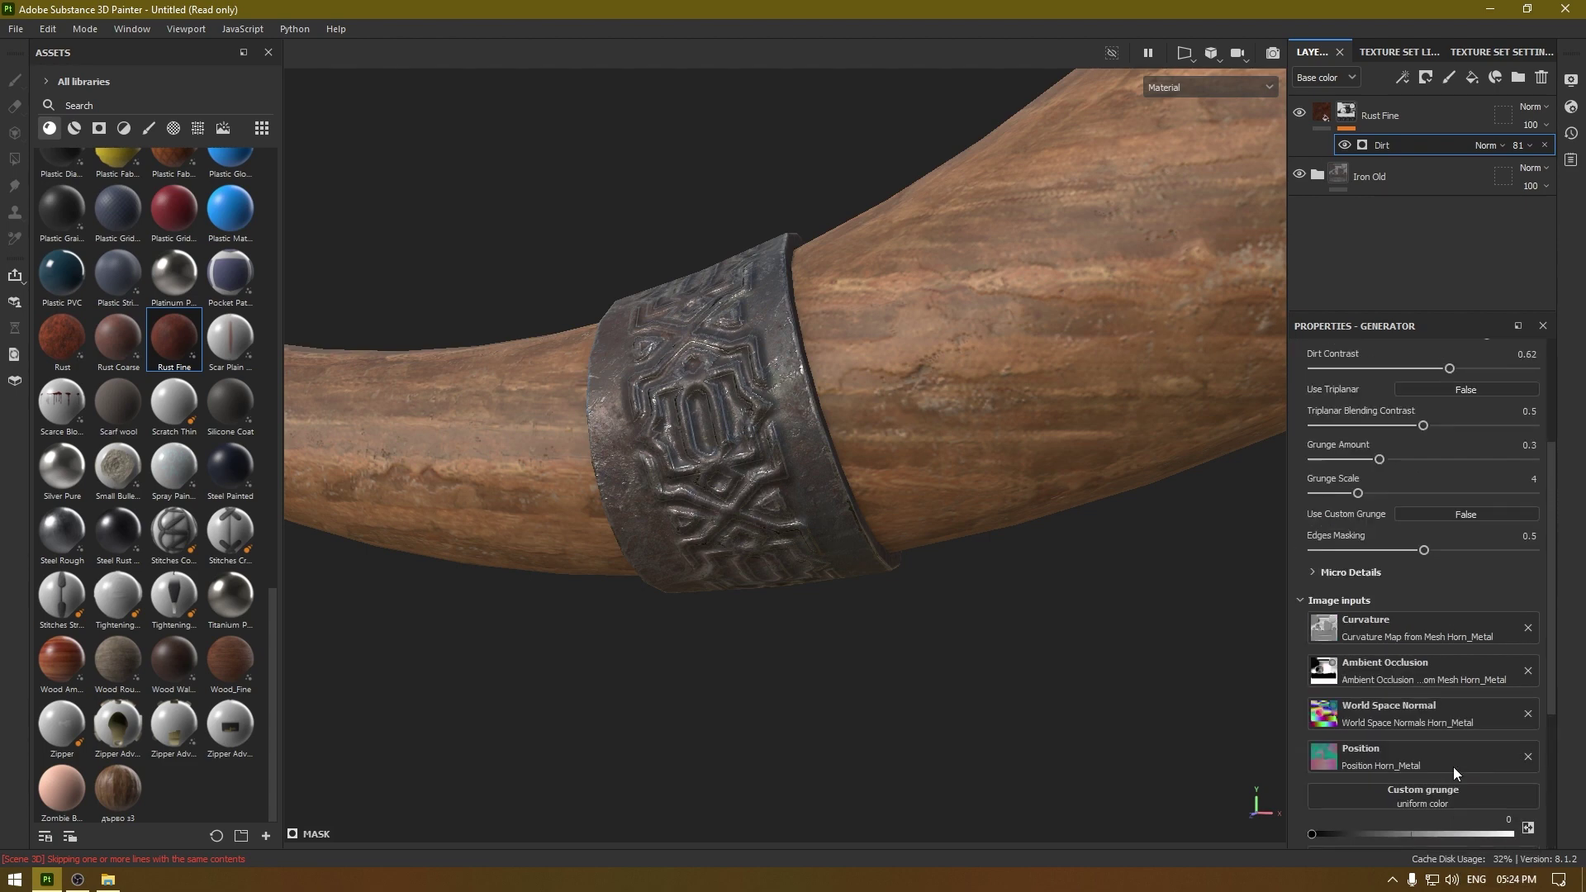
scroll(1454, 767, "up", 2)
left_click(1346, 622)
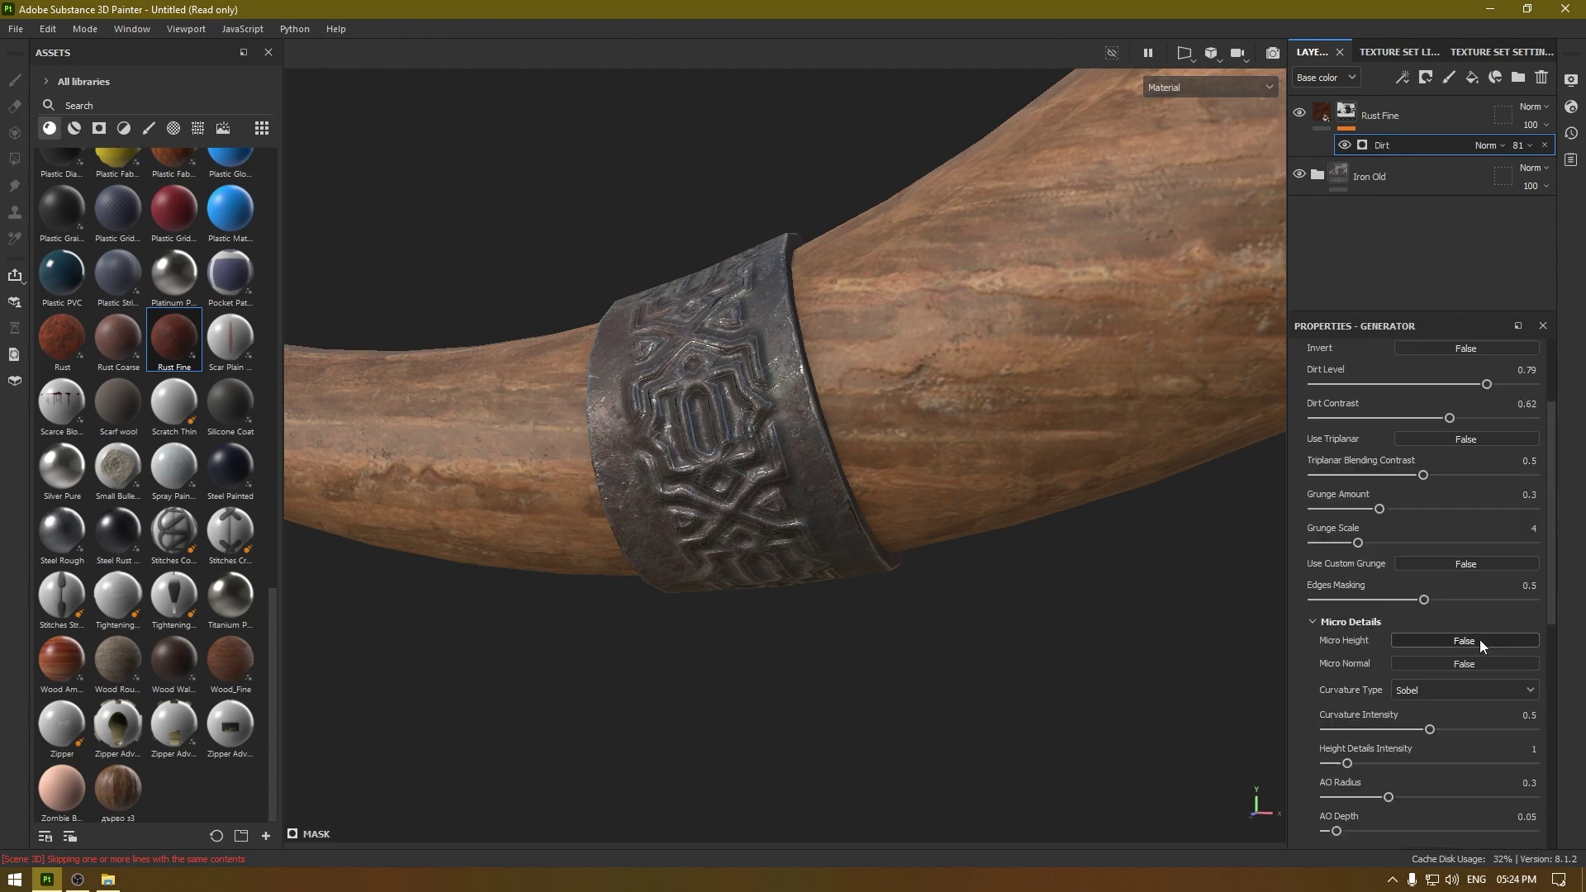
left_click(1480, 640)
left_click(1475, 663)
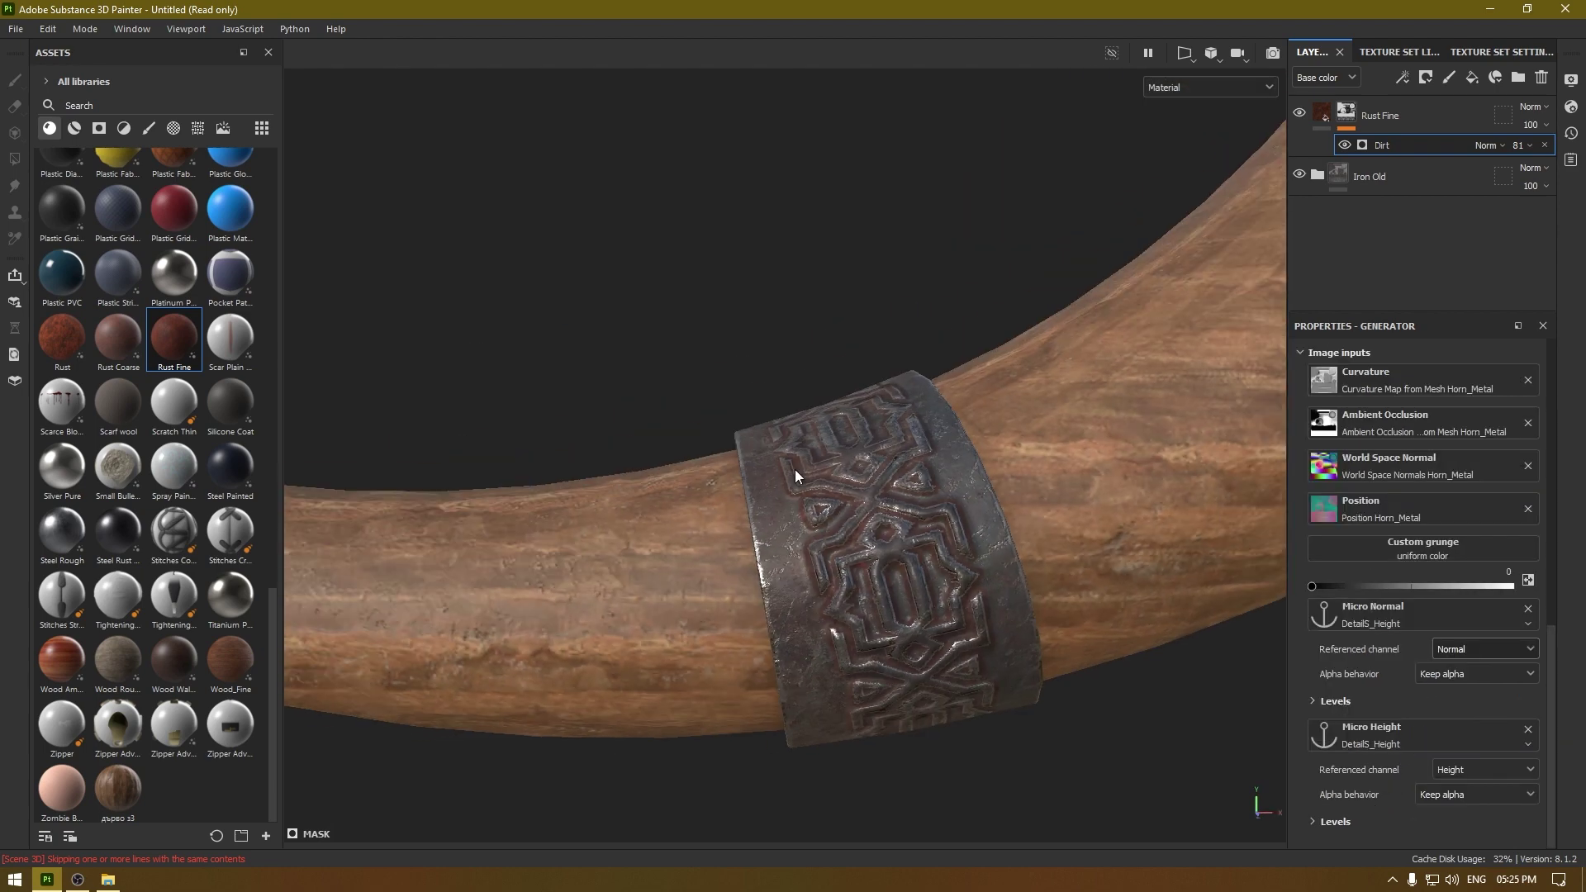
Step: Examine the rust in the engravings of the large and small bands and on the mouthpiece
middle_click_drag(795, 470, 933, 454, "alt")
scroll(1090, 652, "down", 3)
left_click_drag(874, 449, 611, 748, "alt")
scroll(727, 680, "up", 3)
scroll(839, 621, "down", 2)
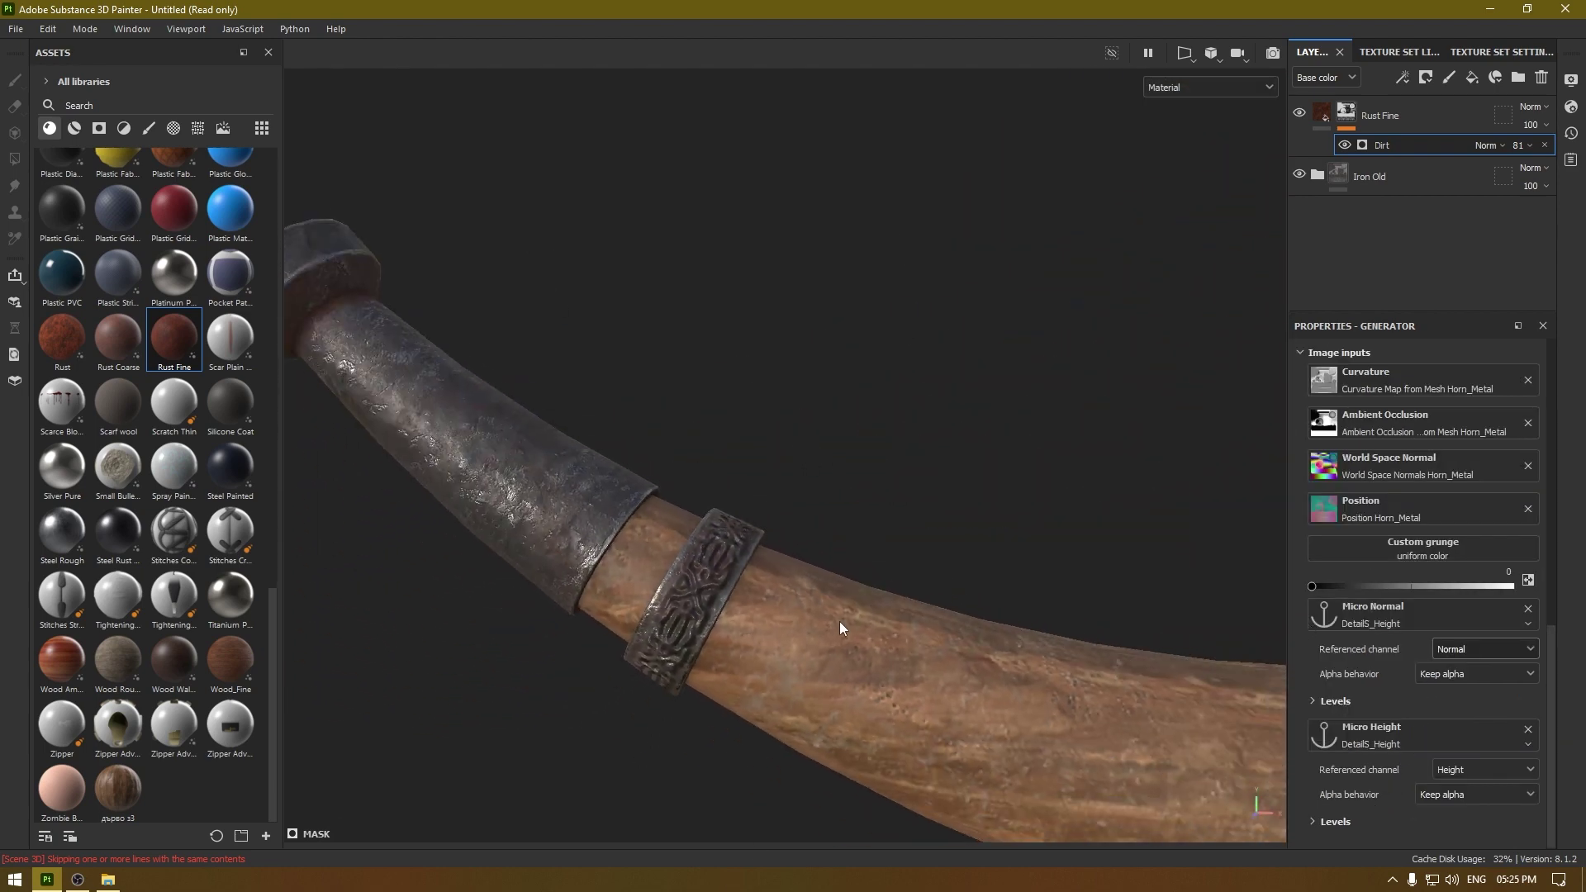
middle_click_drag(840, 621, 426, 415, "alt")
middle_click_drag(905, 508, 423, 547, "alt")
mouse_move(978, 508)
left_mouse_down("alt")
mouse_move(992, 529)
mouse_move(1013, 494)
left_mouse_up("alt")
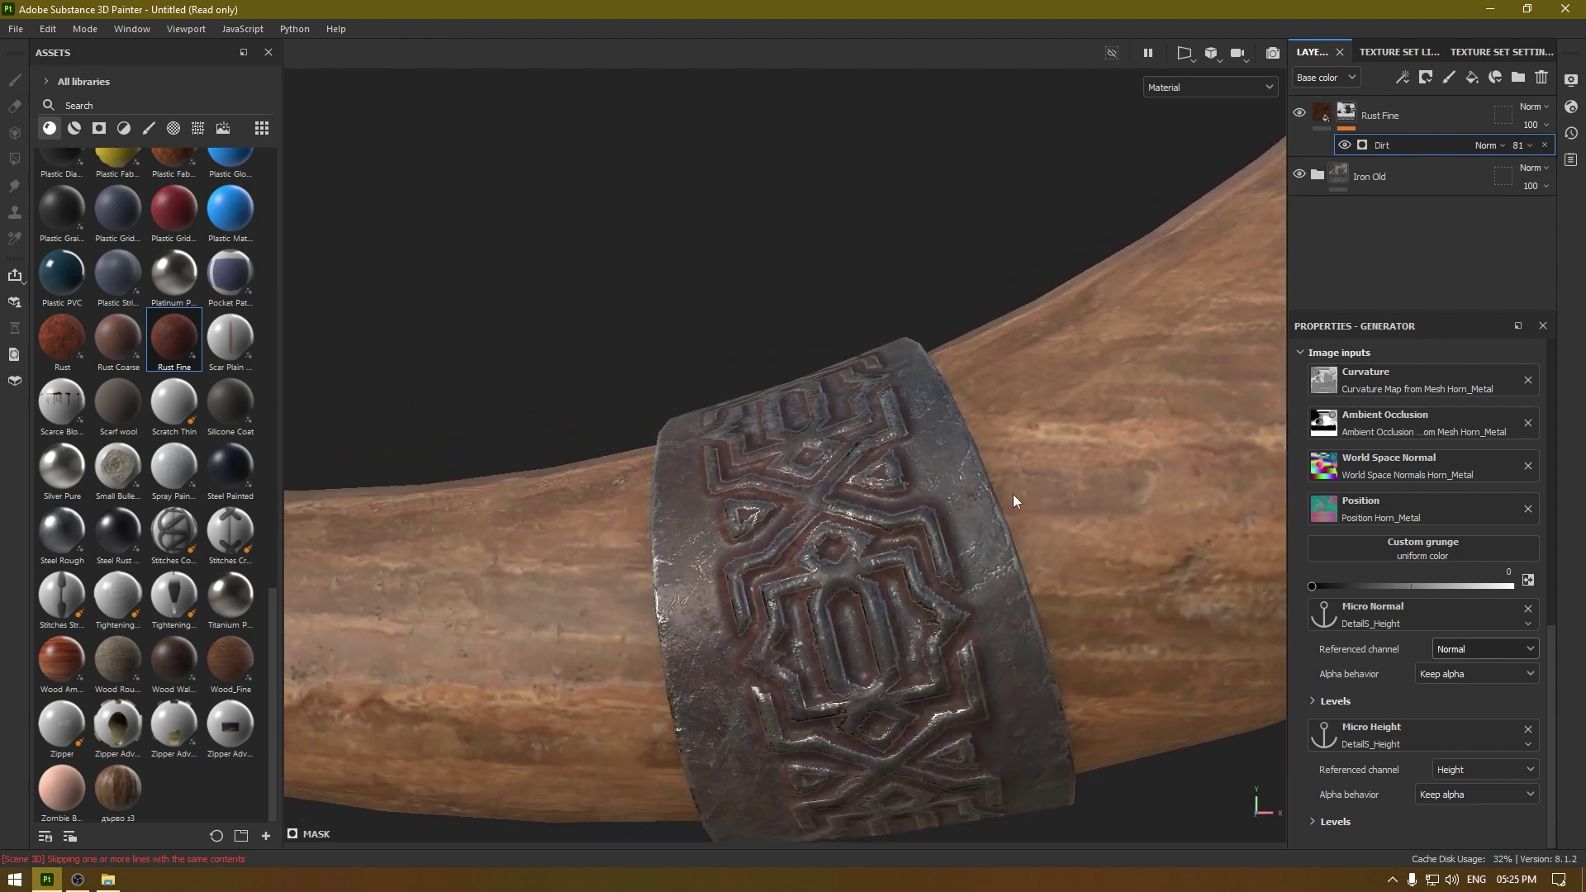
Step: Add a fill effect above Dirt in the Rust Fine mask, using the Grunge Croncrete Spots texture as its grayscale
right_click_drag(1013, 494, 1001, 648, "alt")
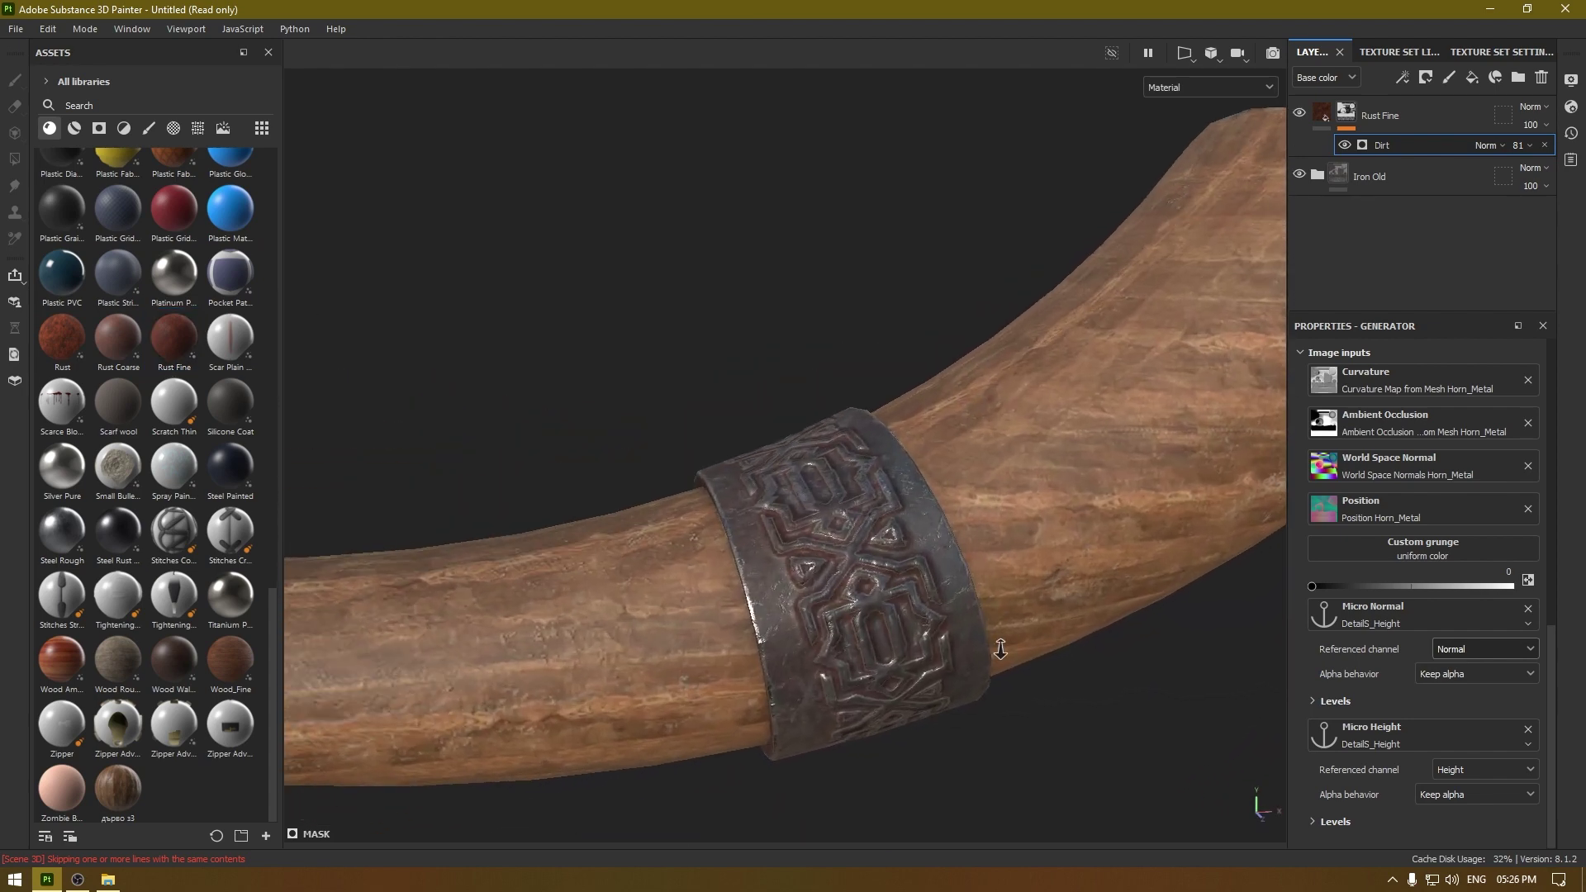
right_click(1420, 138)
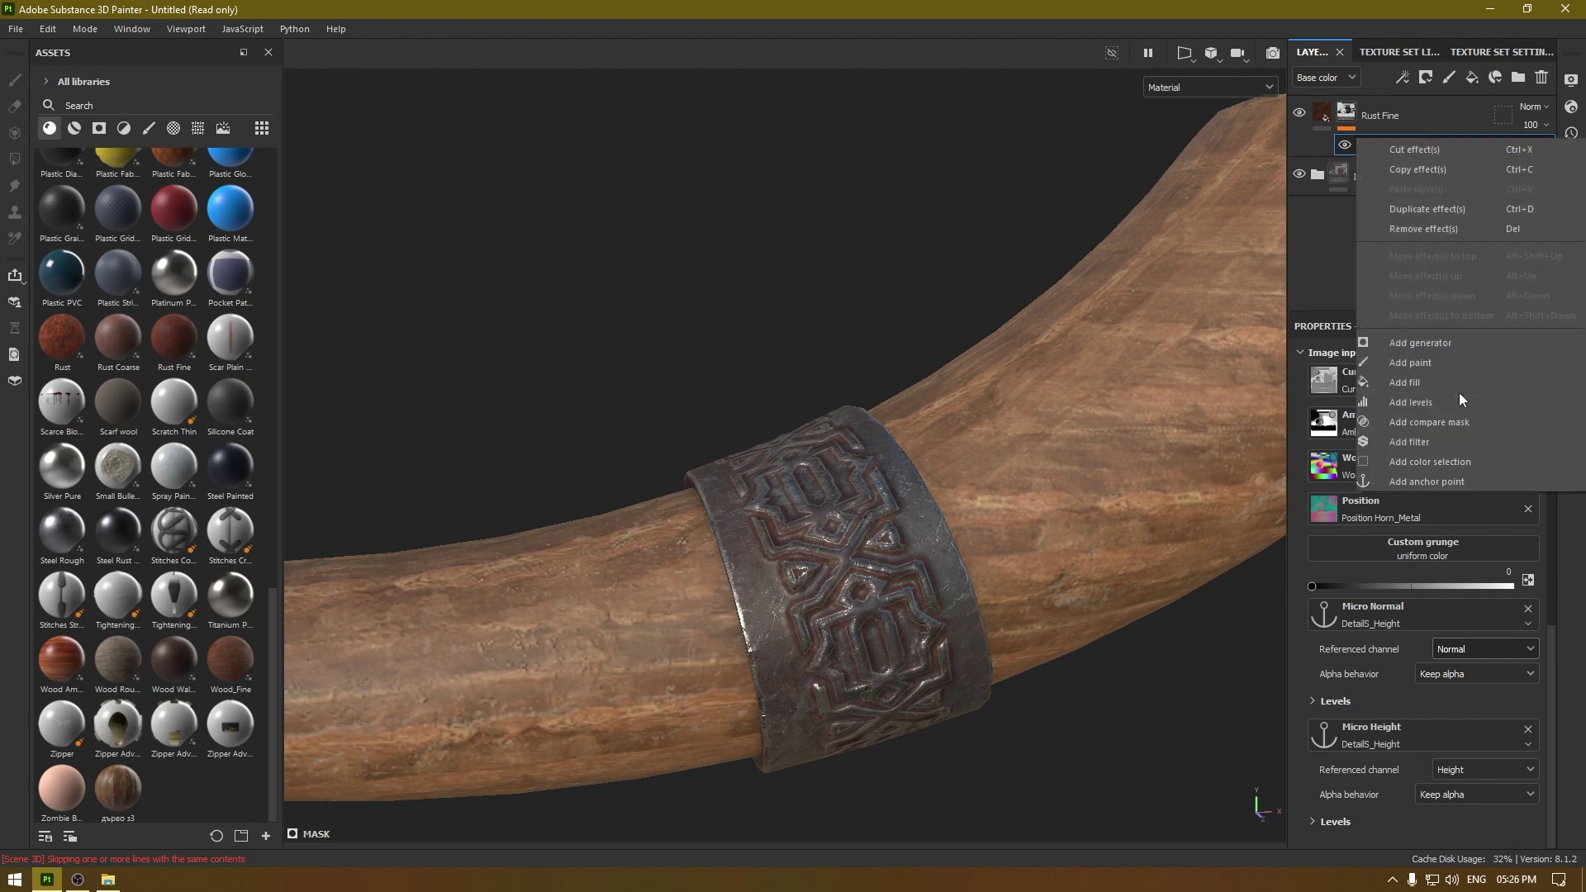
left_click(1442, 383)
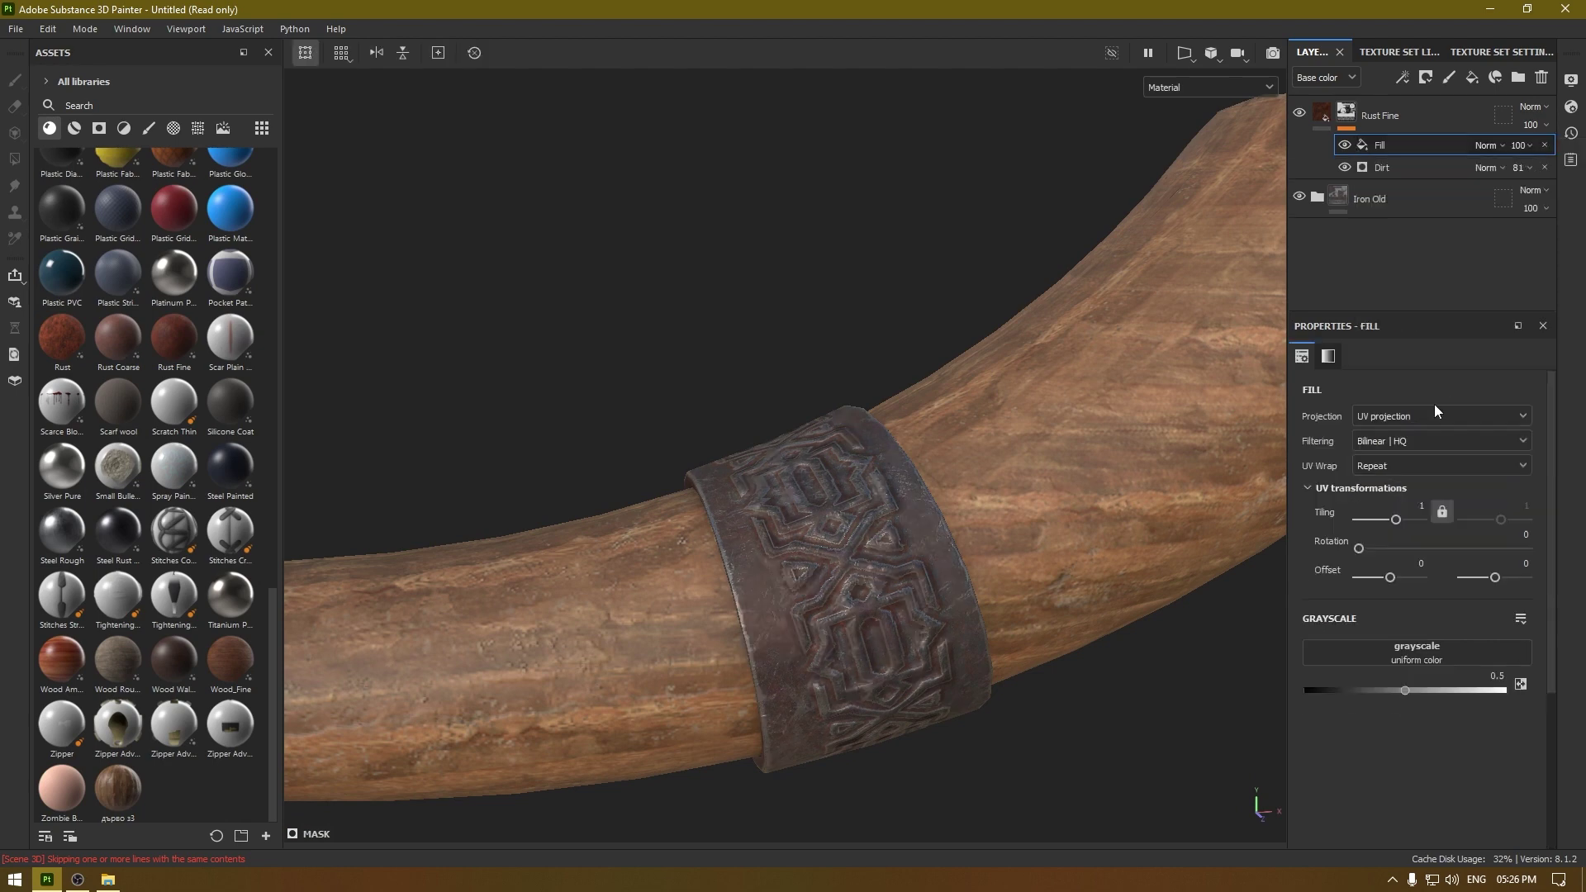
left_click(1415, 662)
type("g")
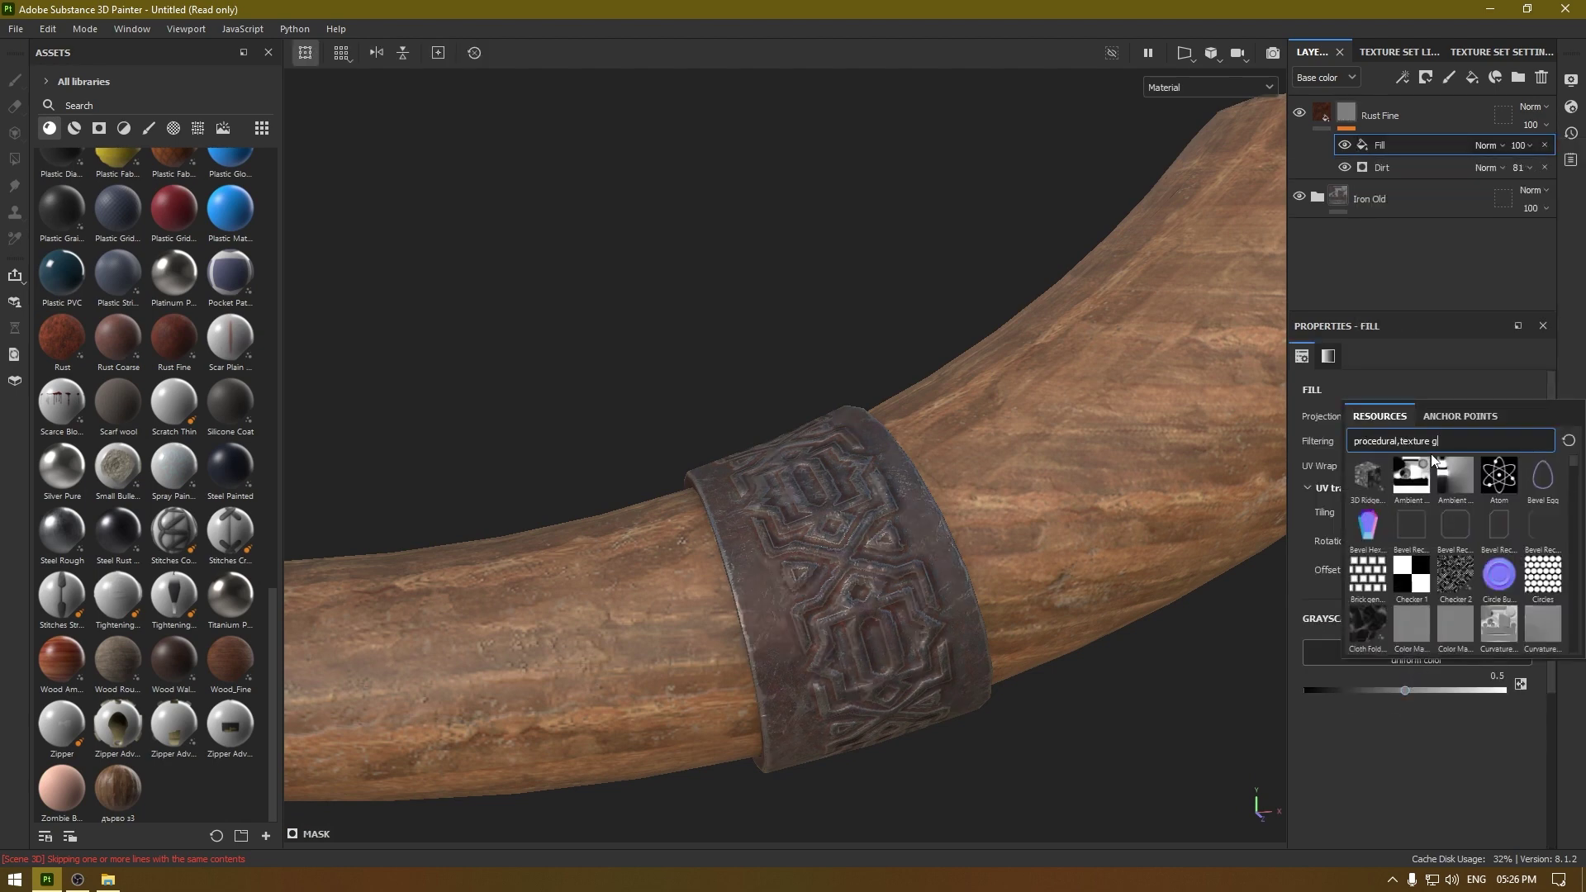
type("runge map")
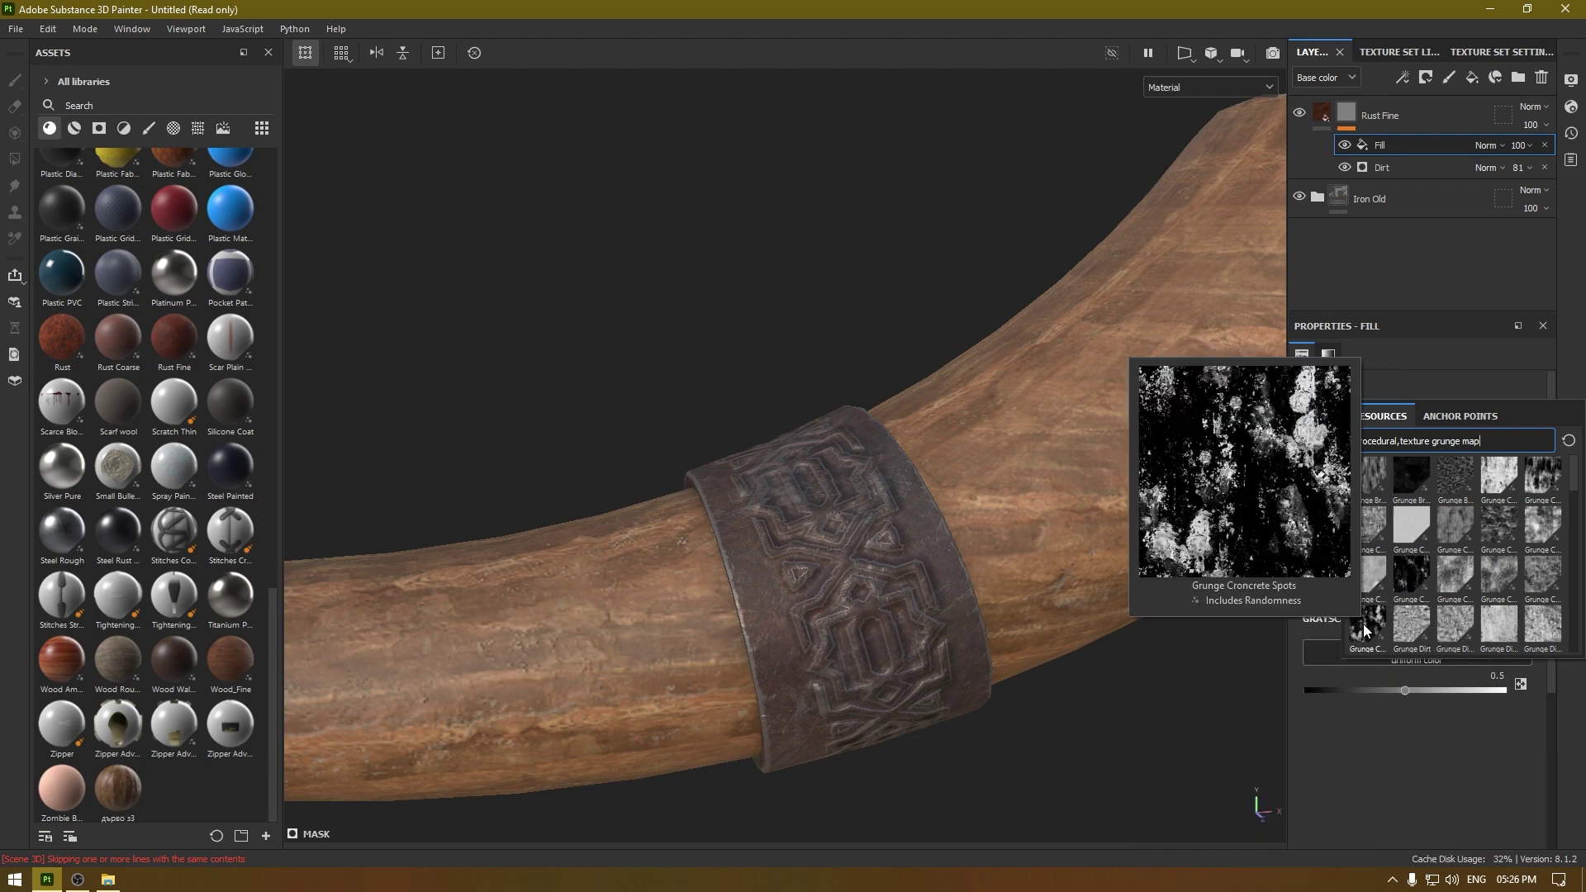
left_click(1365, 630)
Step: Blend the grunge fill as Linear dodge (Add) and set its Balance to 0.85
left_click(1490, 146)
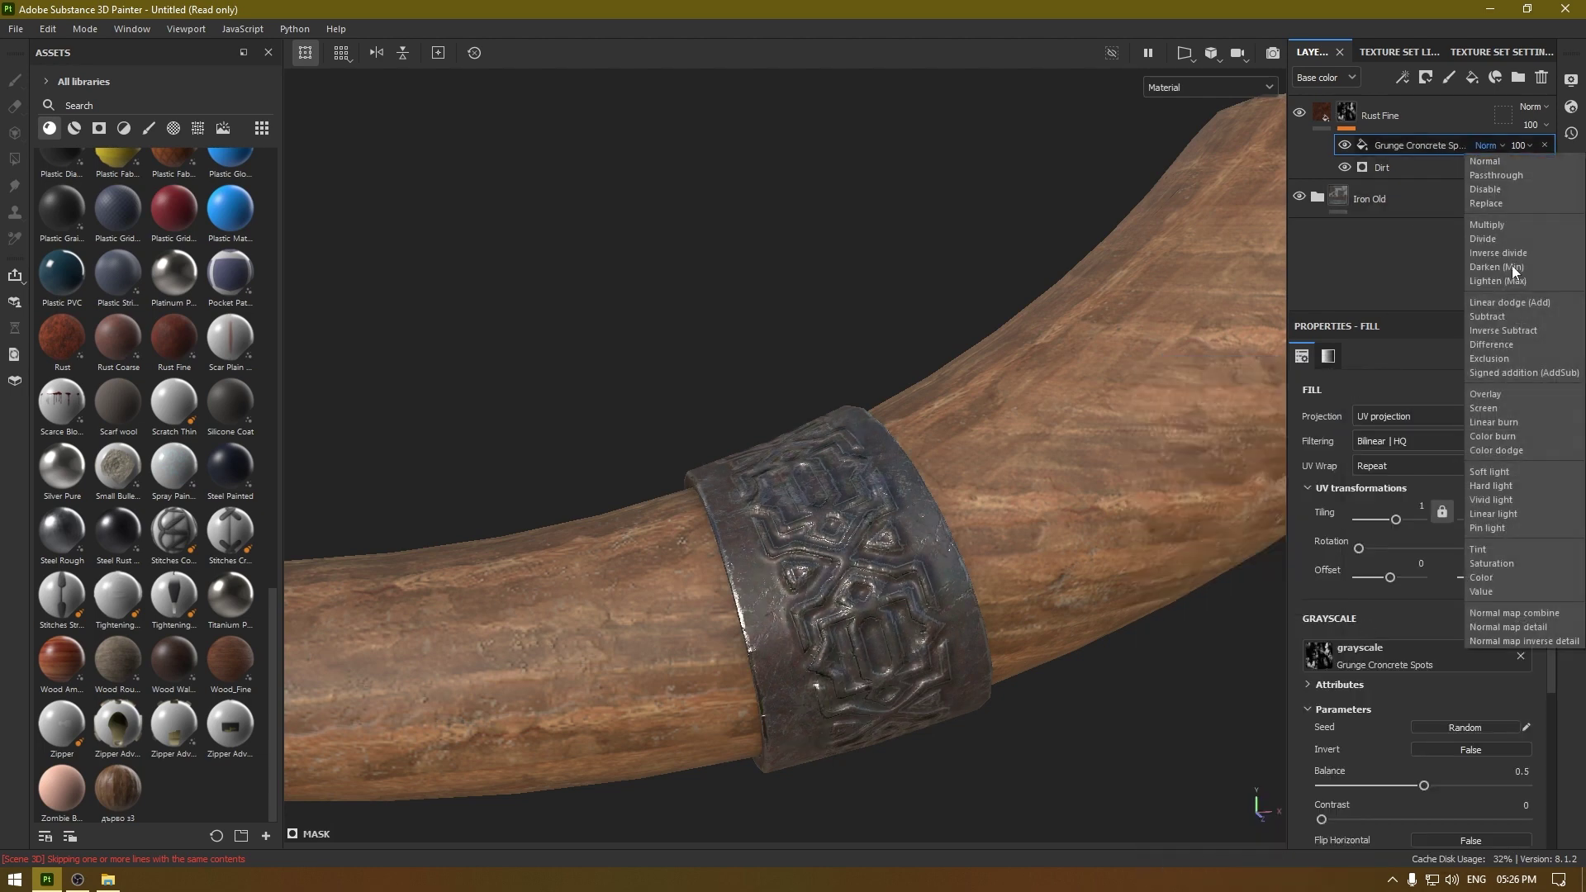
left_click(1514, 303)
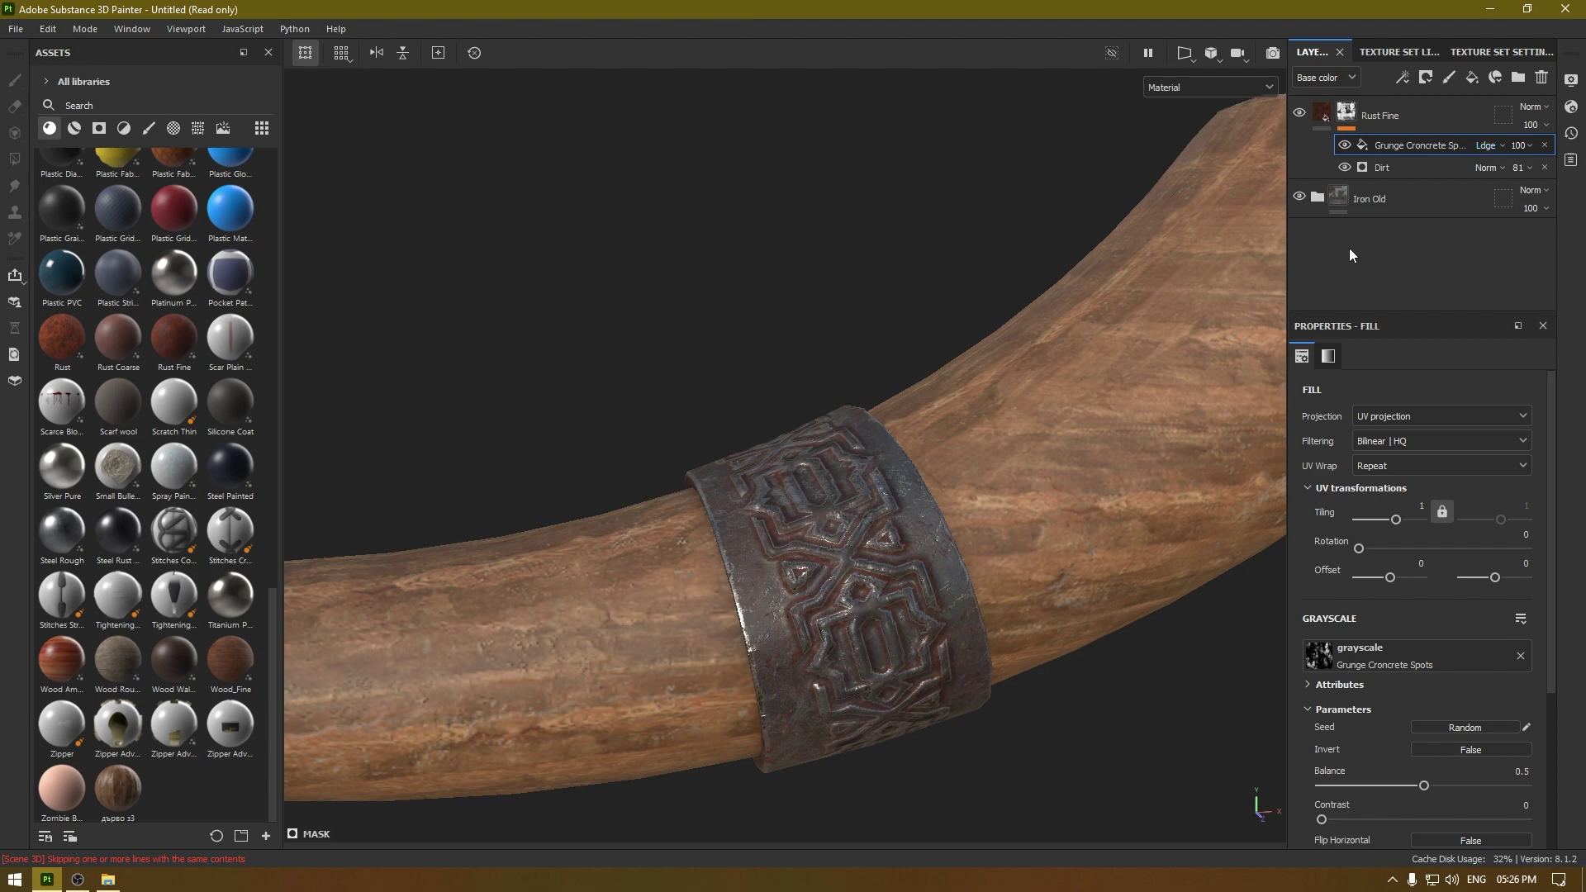
scroll(1414, 651, "down", 3)
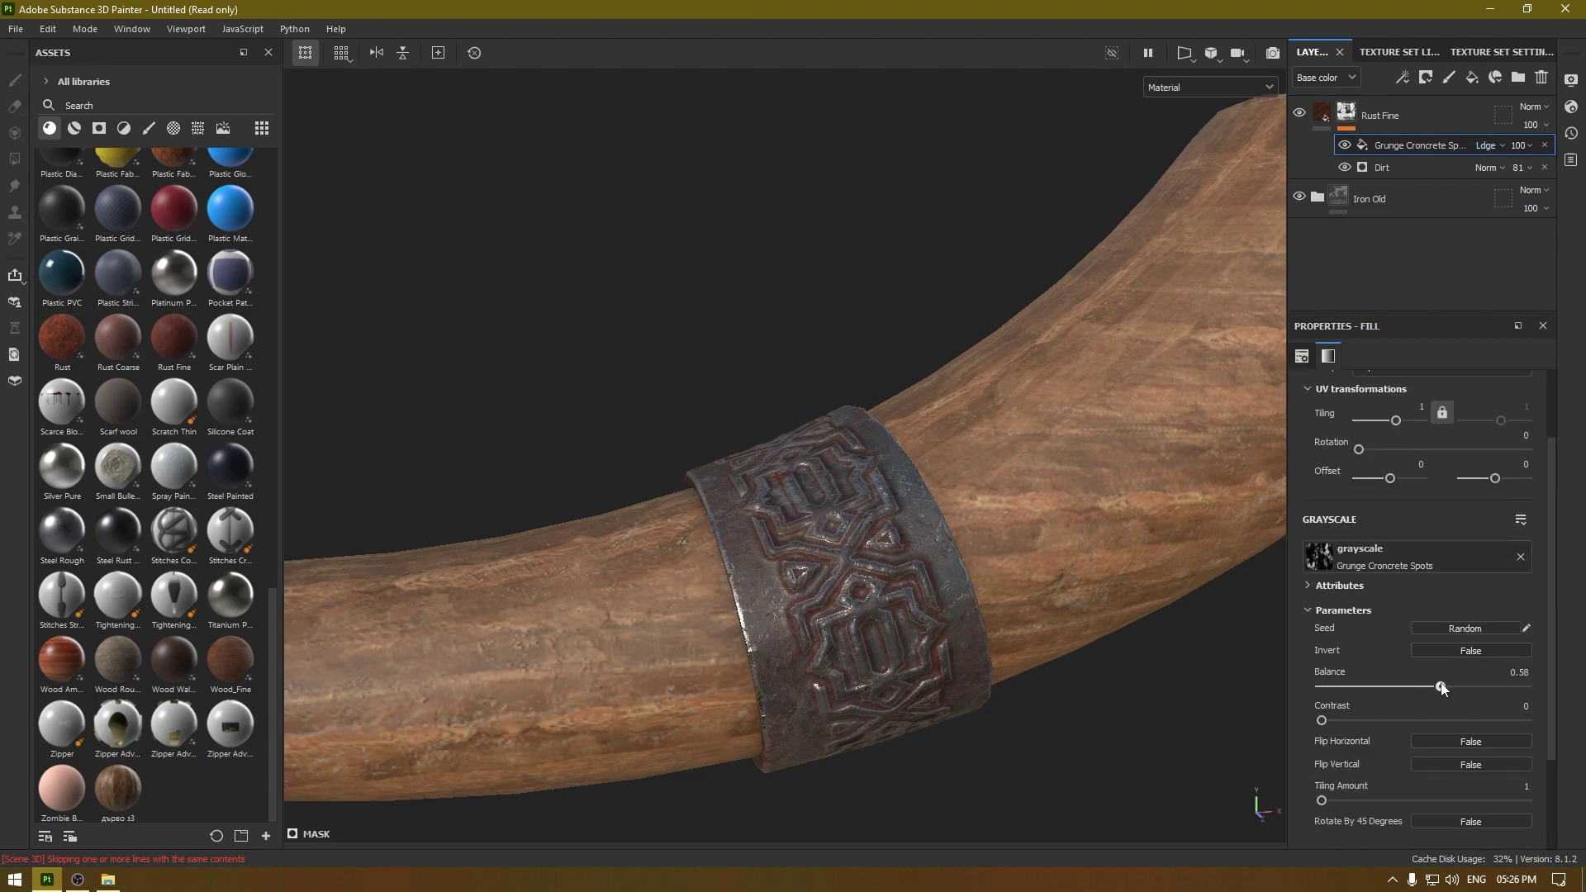
left_click_drag(1466, 688, 1518, 689)
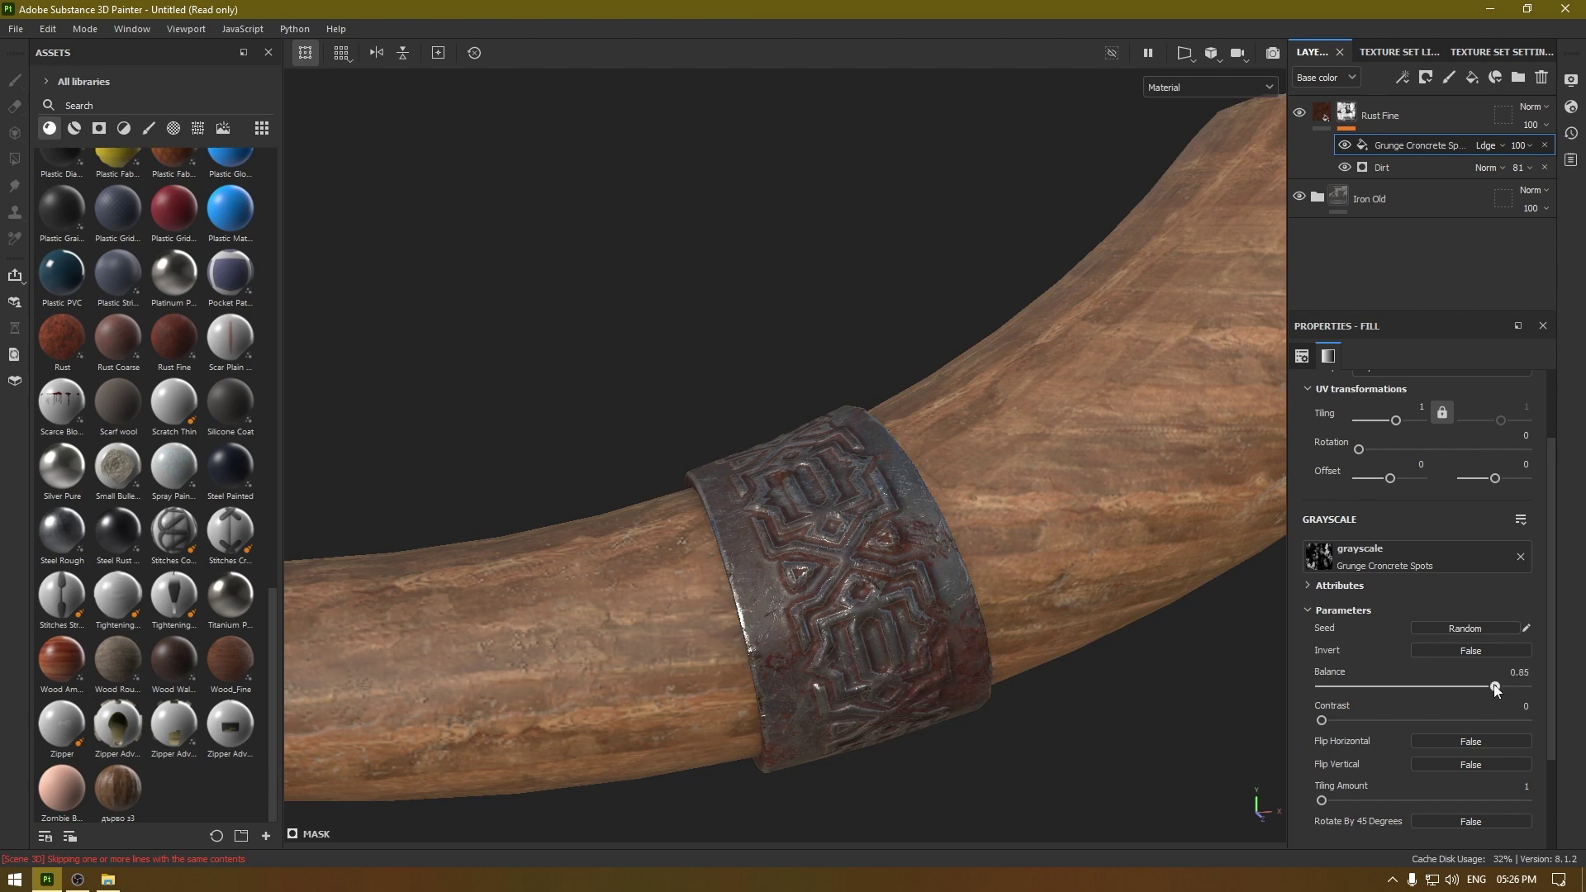
Step: Lower the opacity of the grunge fill to 52 and of the Dirt generator to 50
left_click(1516, 167)
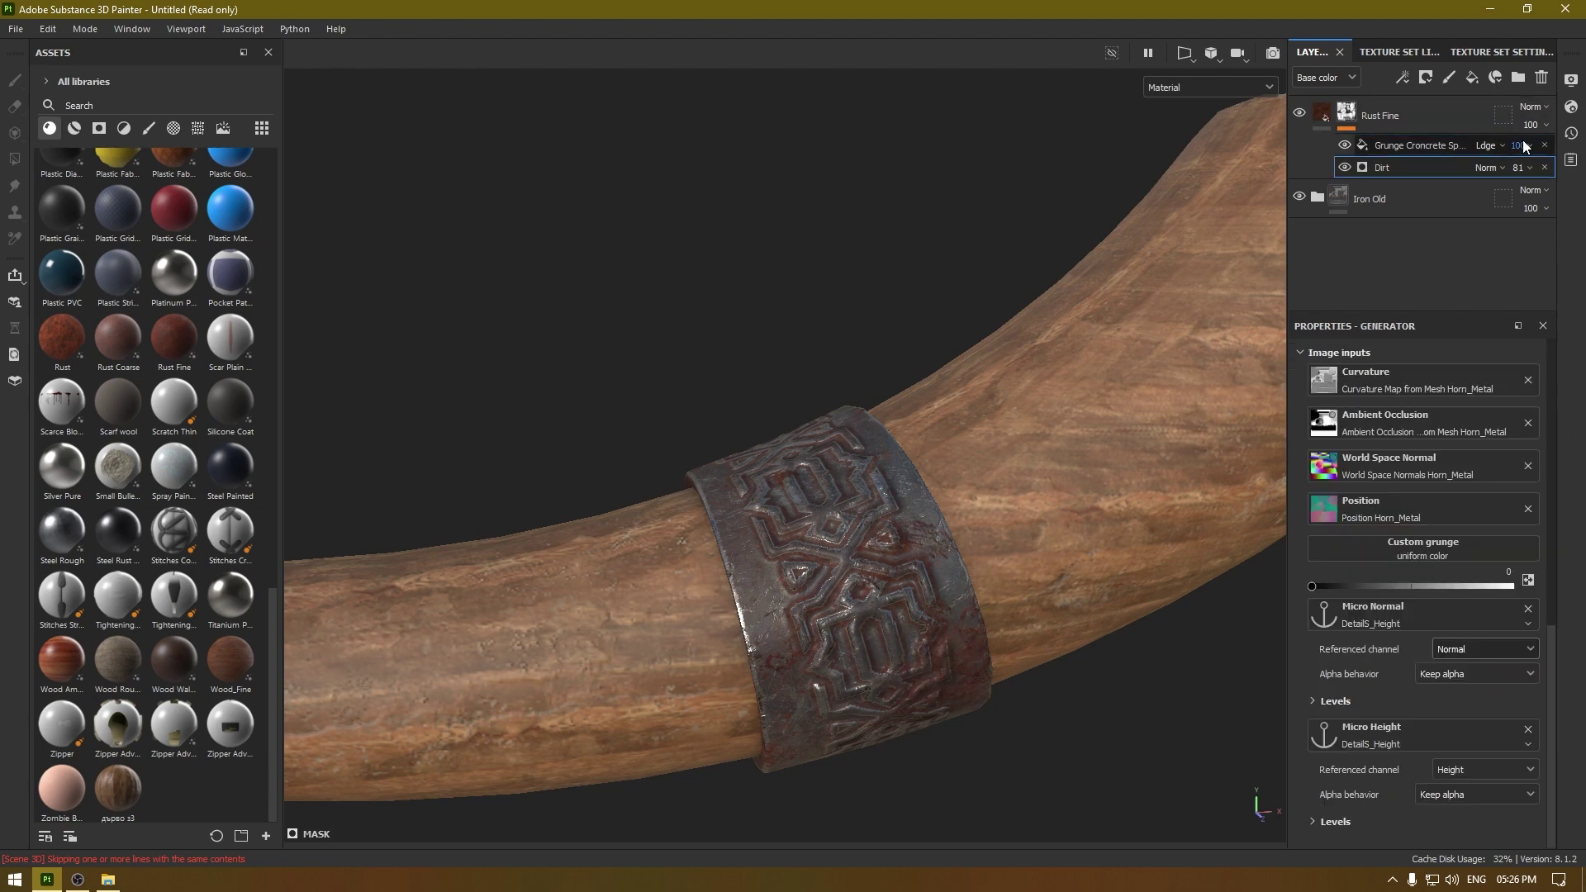
left_click(1522, 143)
left_click_drag(1568, 177, 1557, 179)
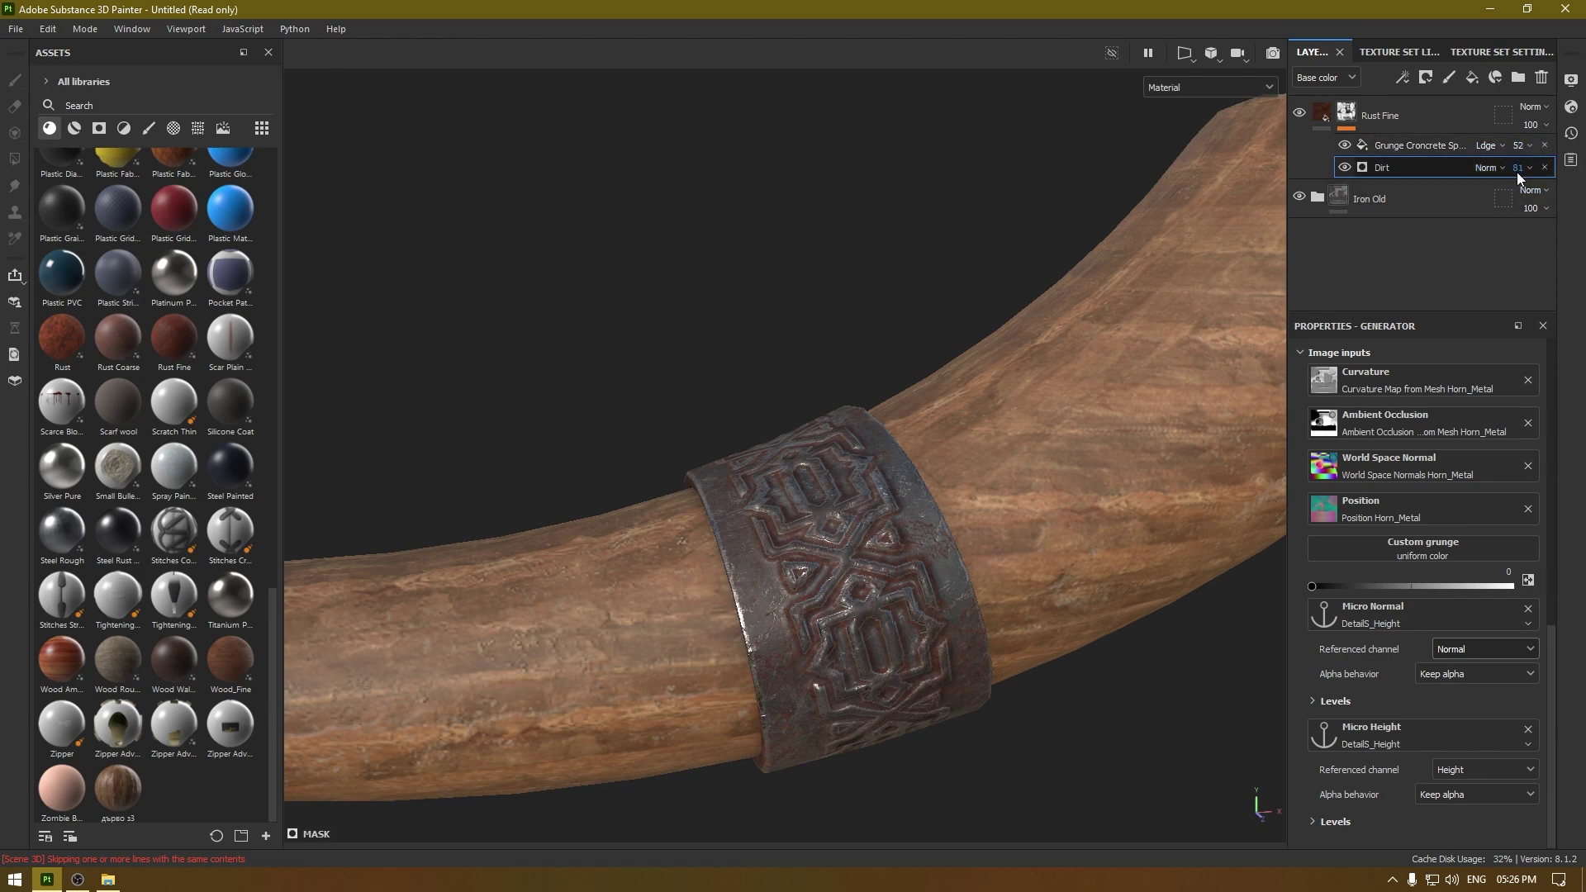
left_click_drag(1564, 196, 1558, 202)
Step: Examine the rust on the engraved bands and the metal mouthpiece from several angles, including the whole horn
left_click_drag(959, 603, 562, 727, "alt")
middle_click_drag(562, 727, 899, 739, "alt")
right_click_drag(898, 740, 1033, 711, "alt")
middle_click_drag(1033, 711, 773, 643, "alt")
right_click_drag(917, 710, 998, 567, "alt")
middle_click_drag(998, 567, 801, 468, "alt")
right_click_drag(801, 468, 805, 776, "alt")
middle_click_drag(805, 777, 995, 756, "alt")
right_click_drag(995, 756, 964, 882, "alt")
left_click_drag(826, 537, 806, 517, "alt")
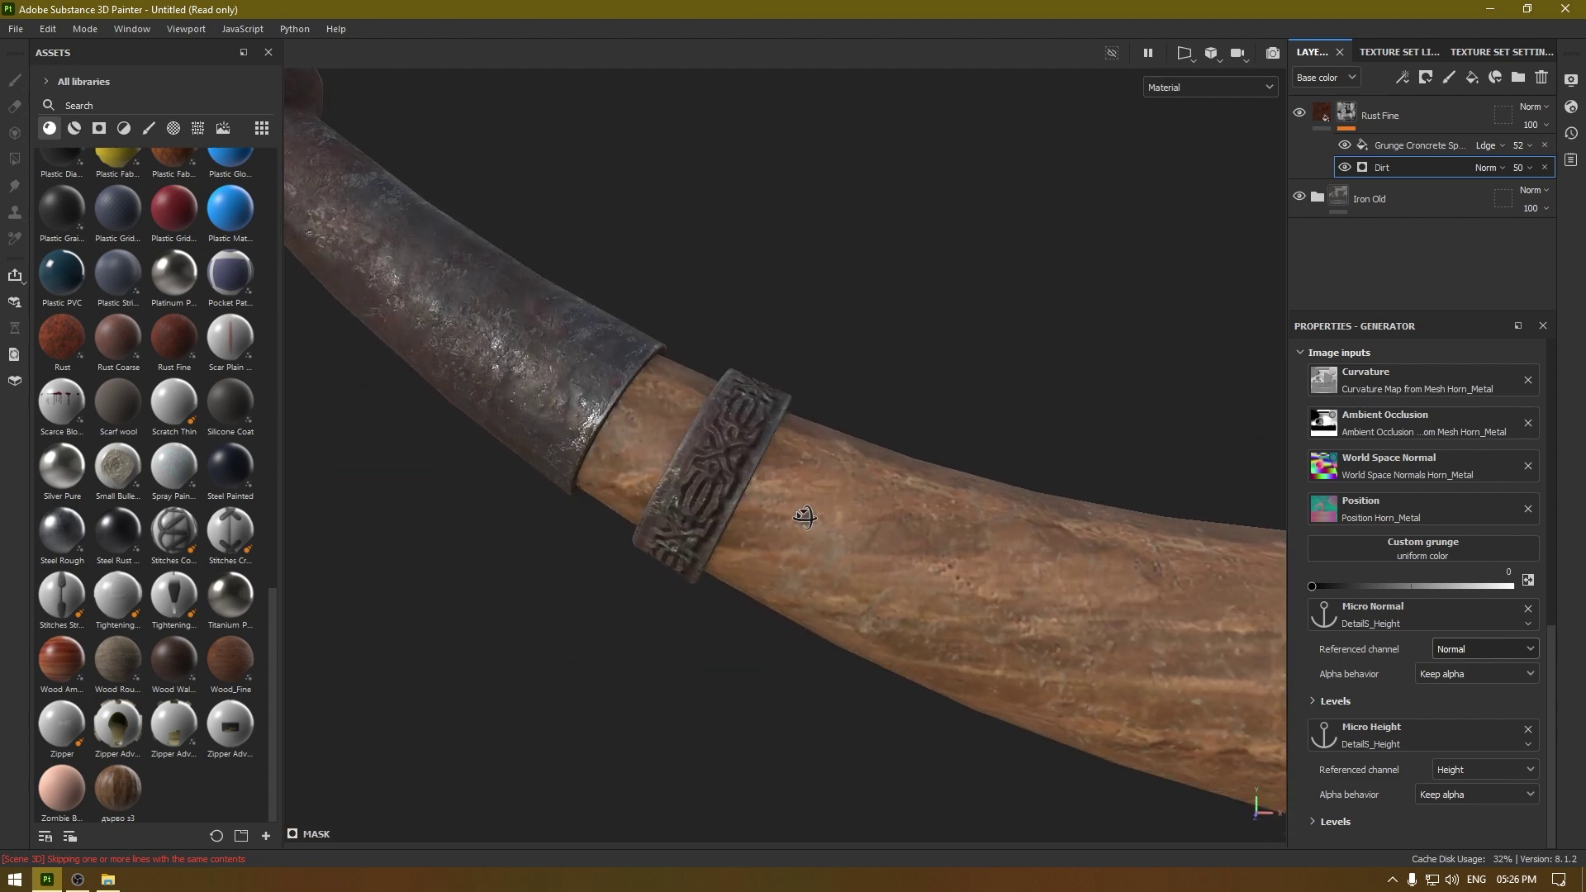
right_click_drag(806, 517, 772, 418, "alt")
middle_click_drag(771, 418, 843, 432, "alt")
left_click_drag(843, 432, 892, 603, "alt")
right_click_drag(893, 603, 937, 507, "alt")
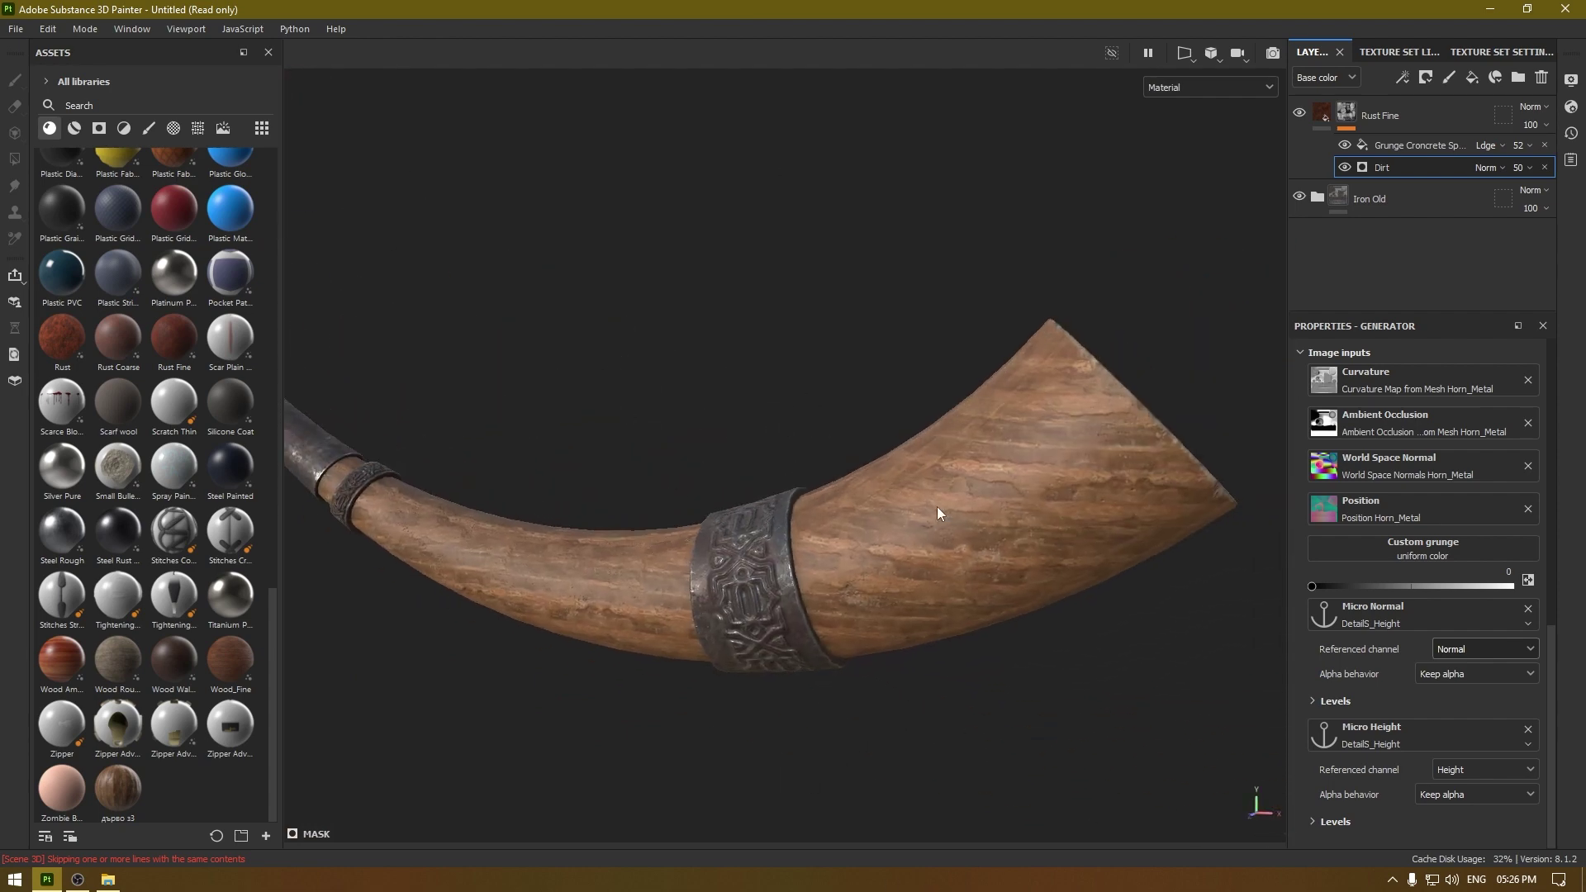
left_click_drag(937, 513, 1019, 389, "alt")
Step: Switch to the Horn_Wooden texture set and add the Rust Fine material as its uppermost layer
left_click(1403, 53)
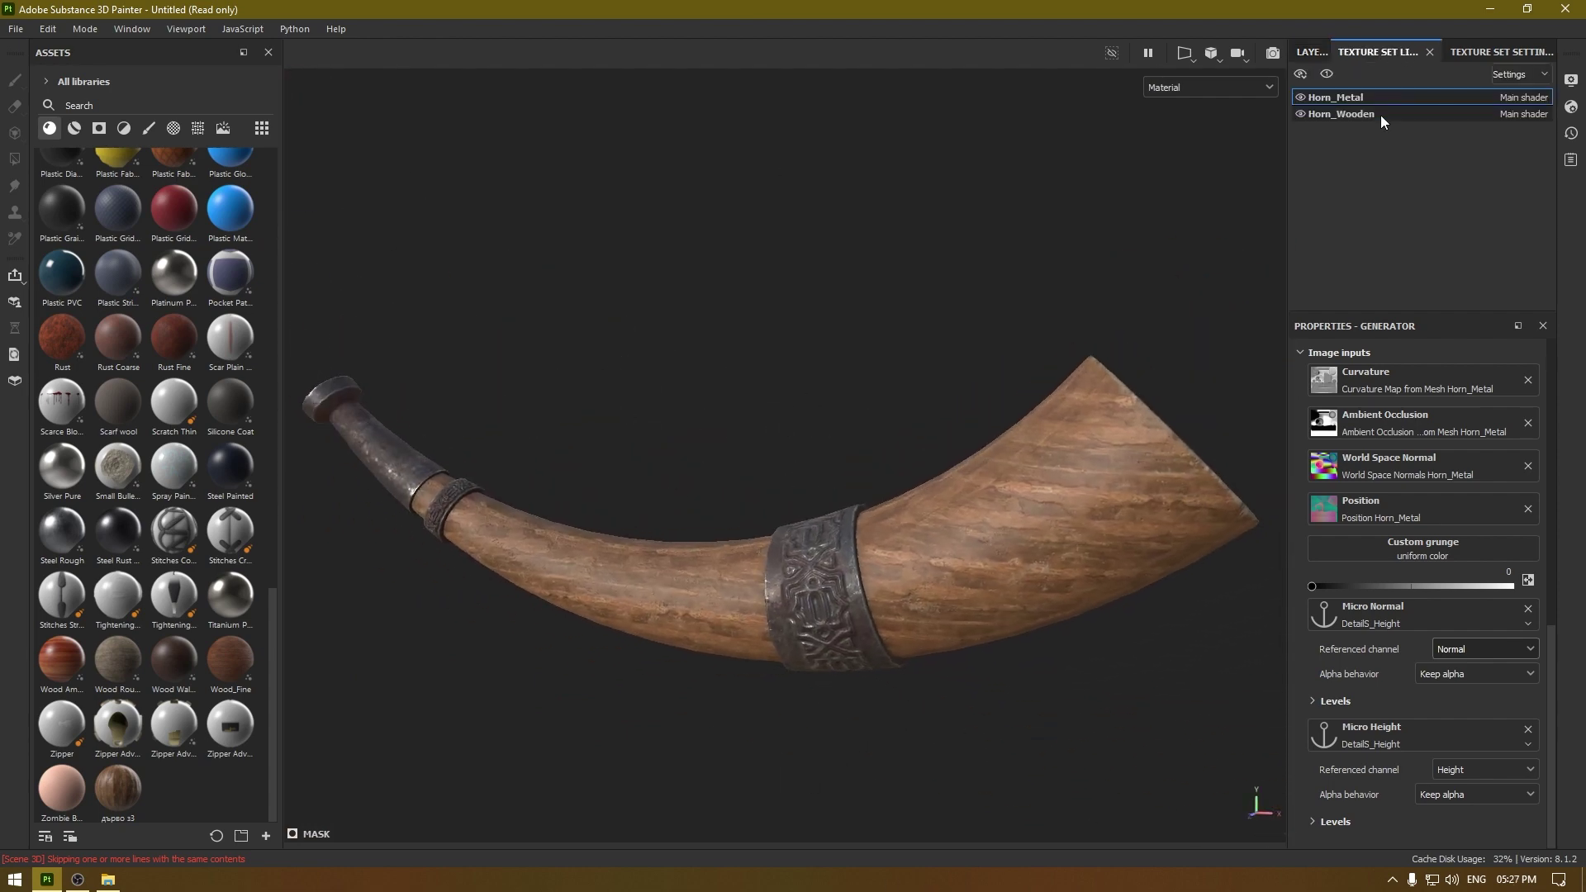
left_click(1381, 116)
left_click(1304, 53)
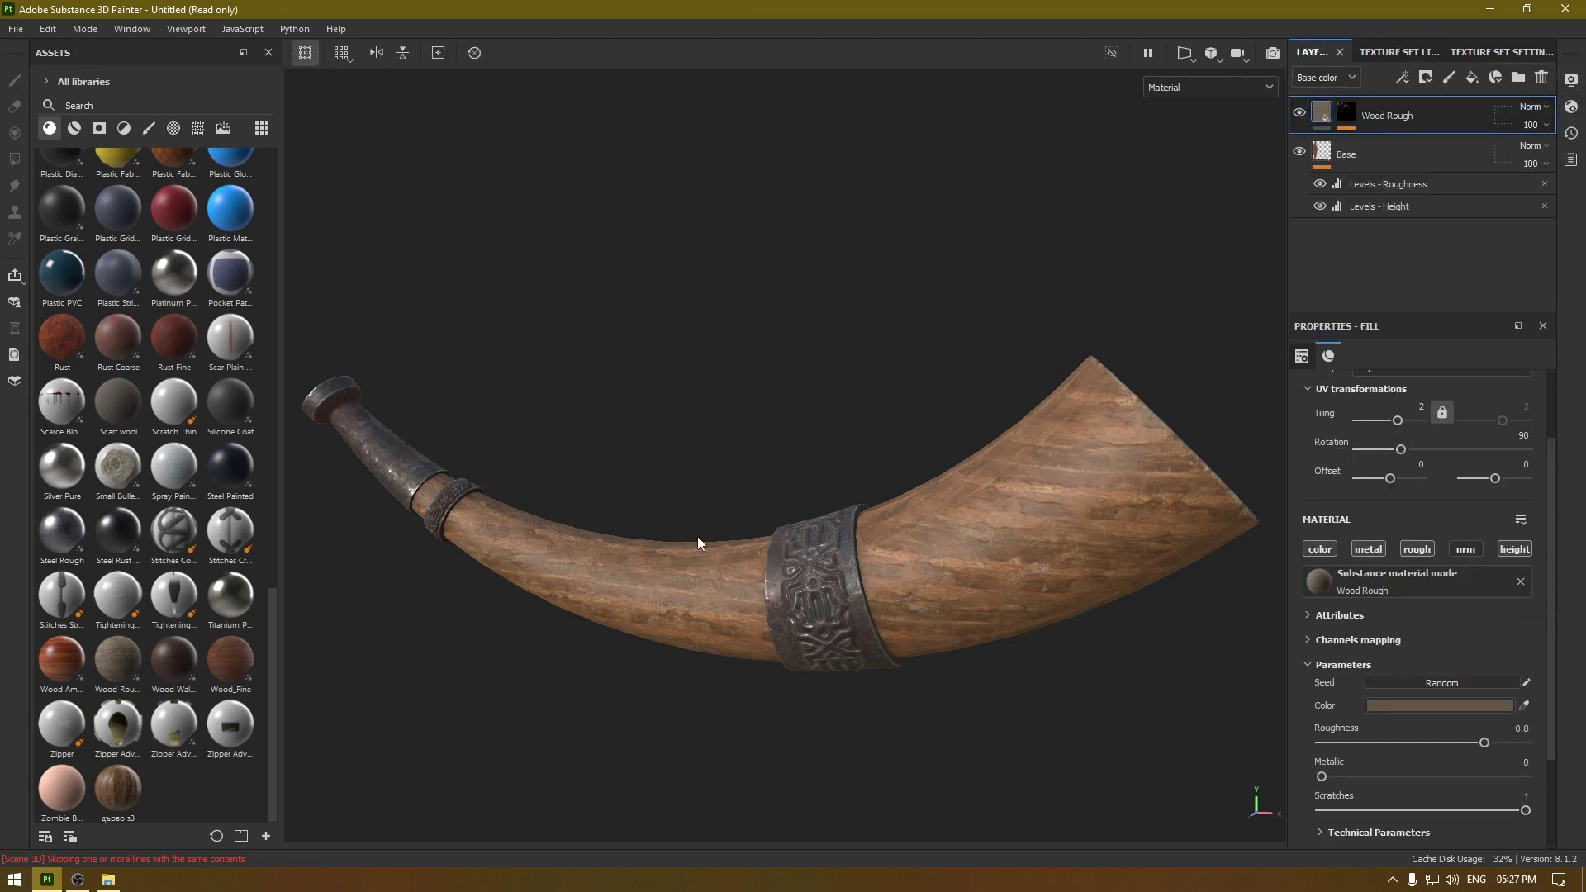
left_click_drag(698, 537, 635, 471, "alt")
left_click_drag(157, 339, 1416, 100)
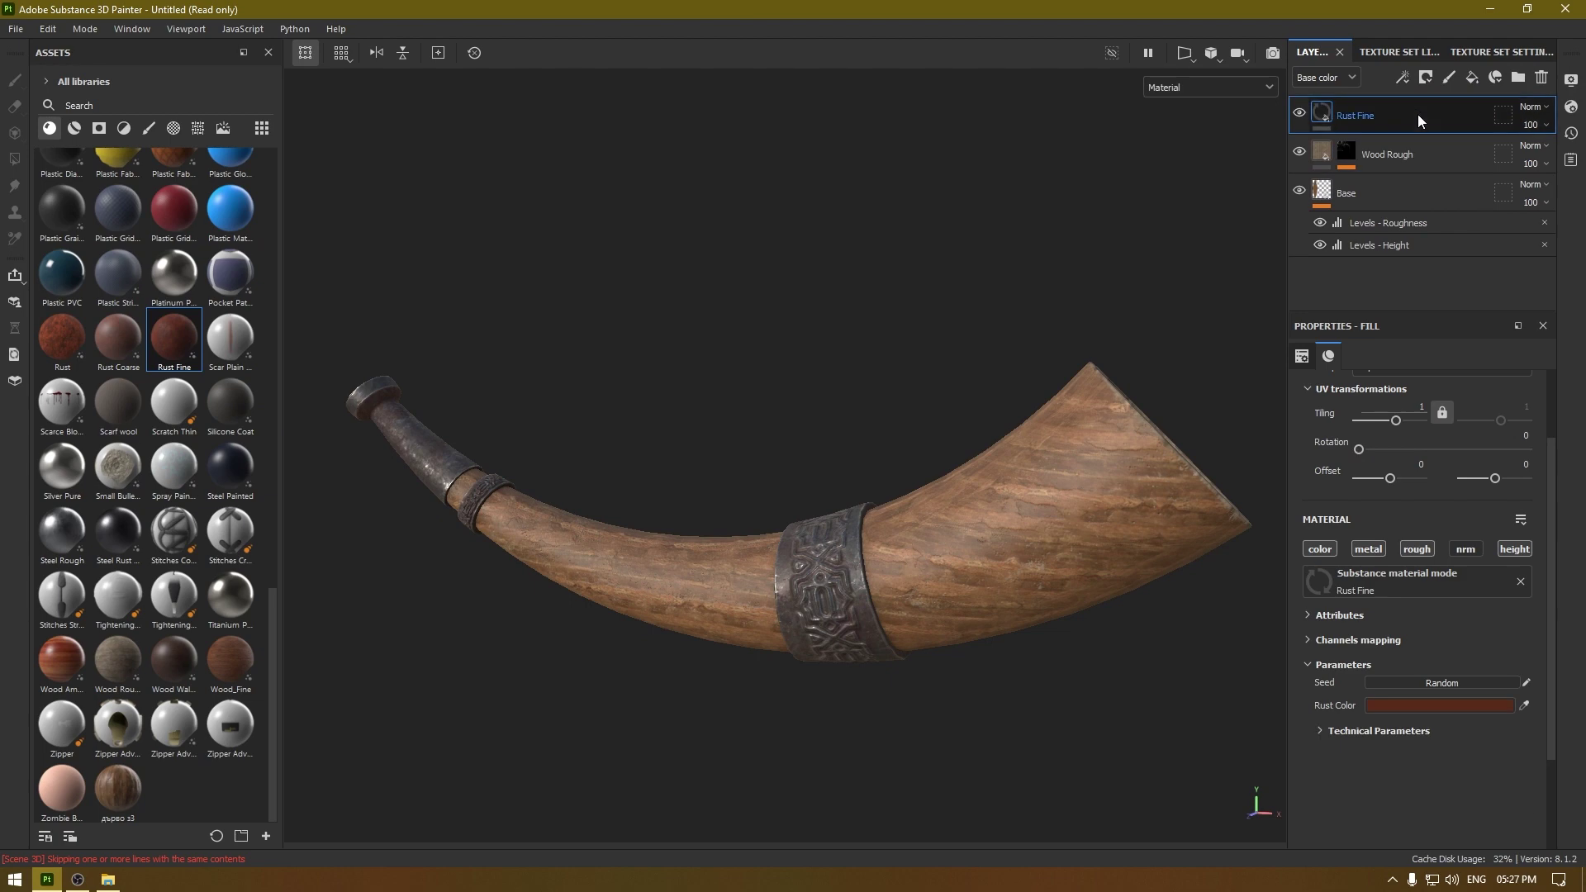
Step: Add a black mask to the wooden part's Rust Fine layer and apply a Dirt generator to it
right_click(1418, 114)
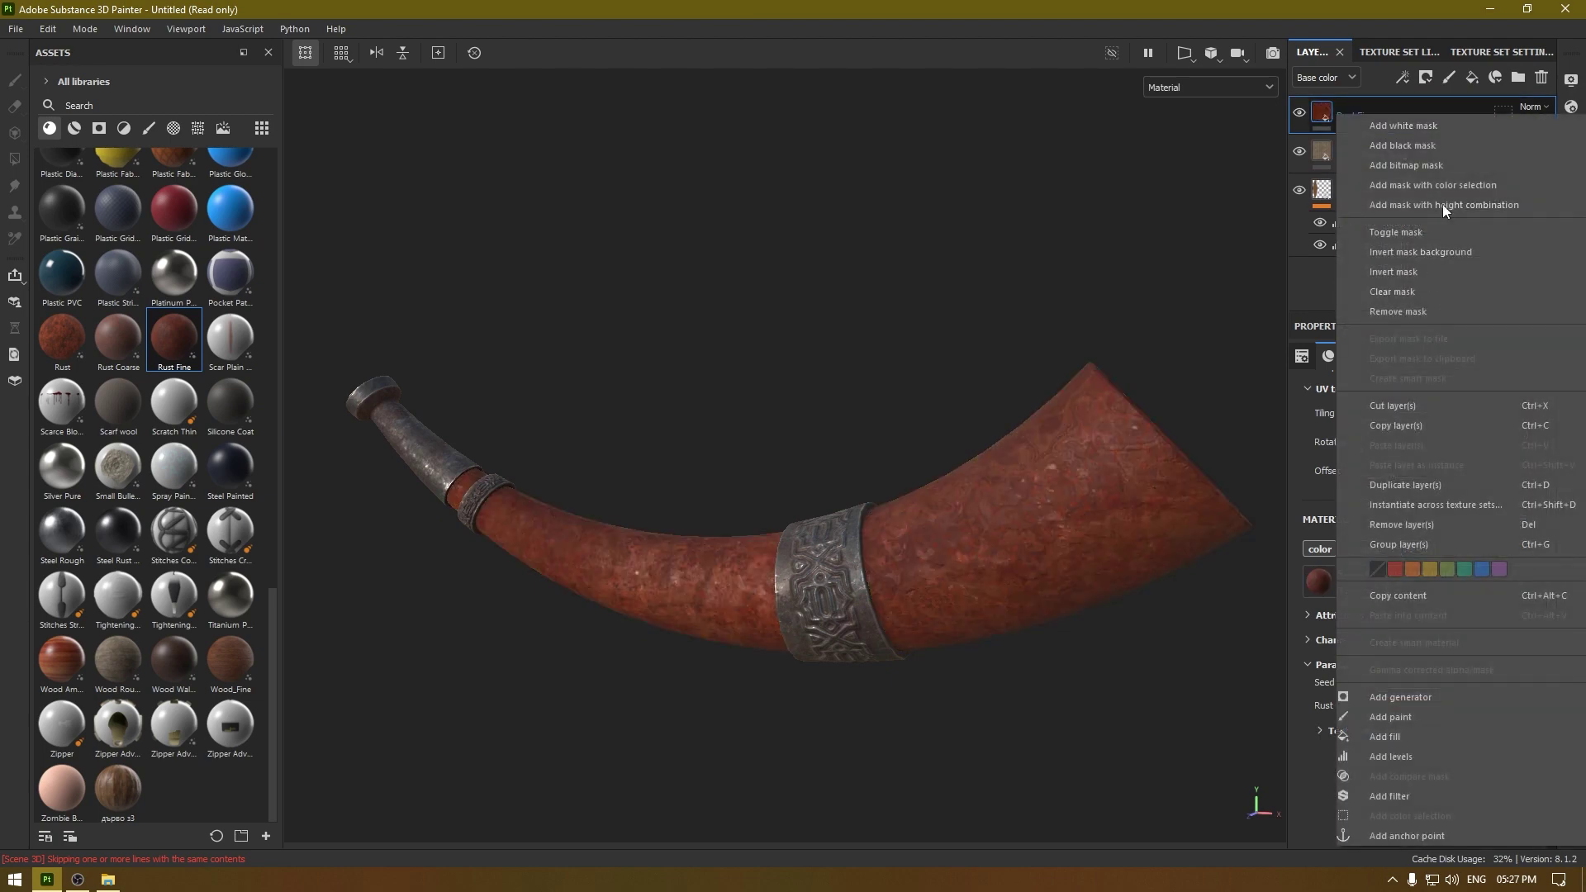
left_click(1428, 145)
right_click(1421, 125)
left_click(1420, 706)
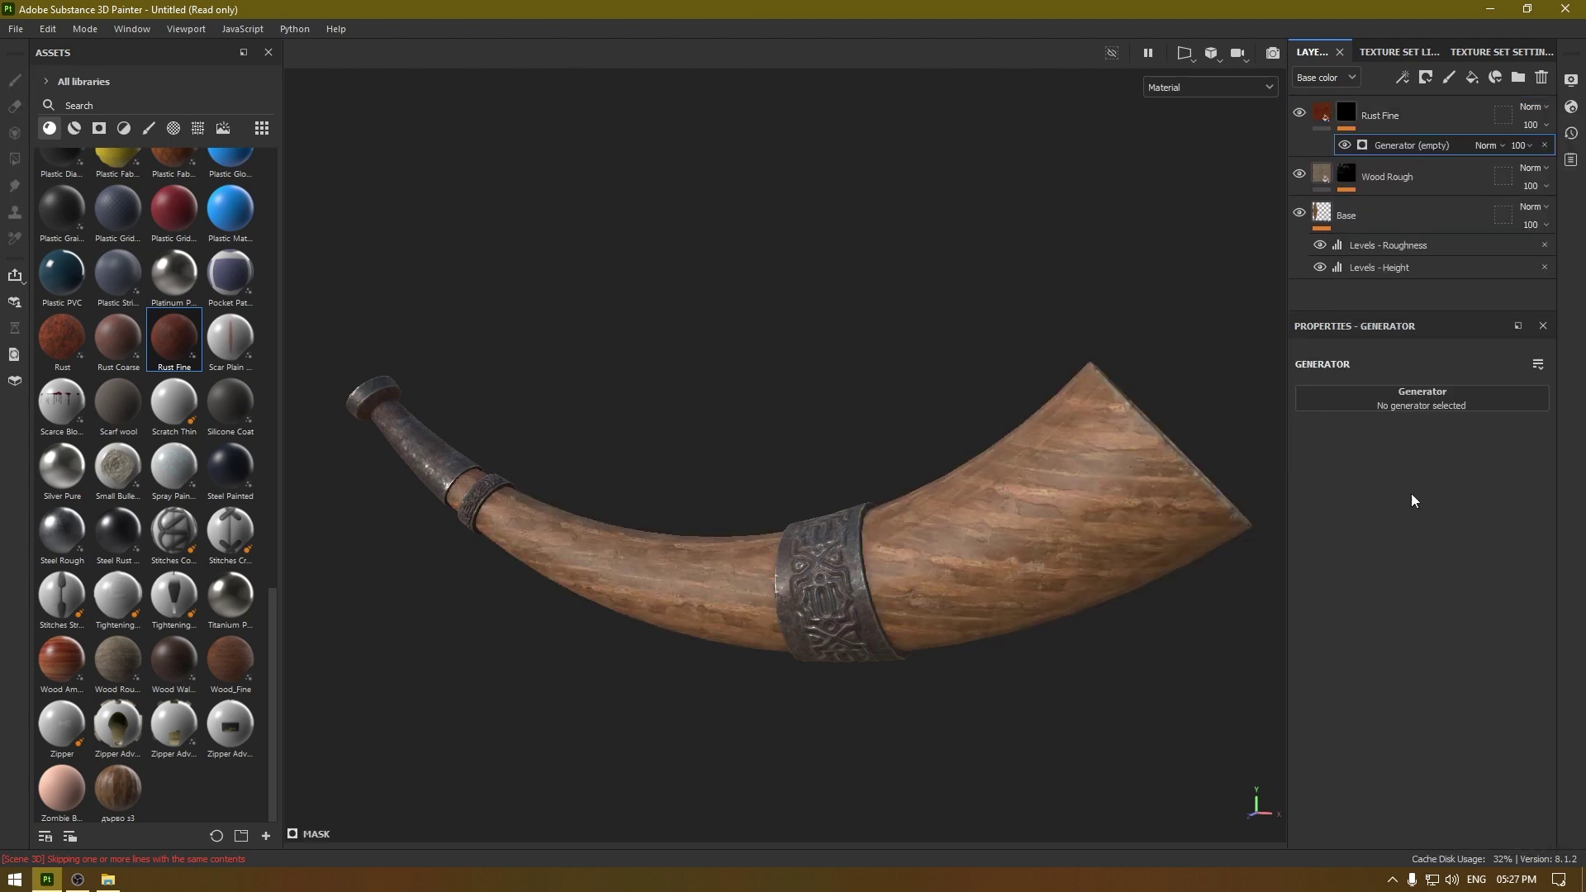
left_click(1409, 392)
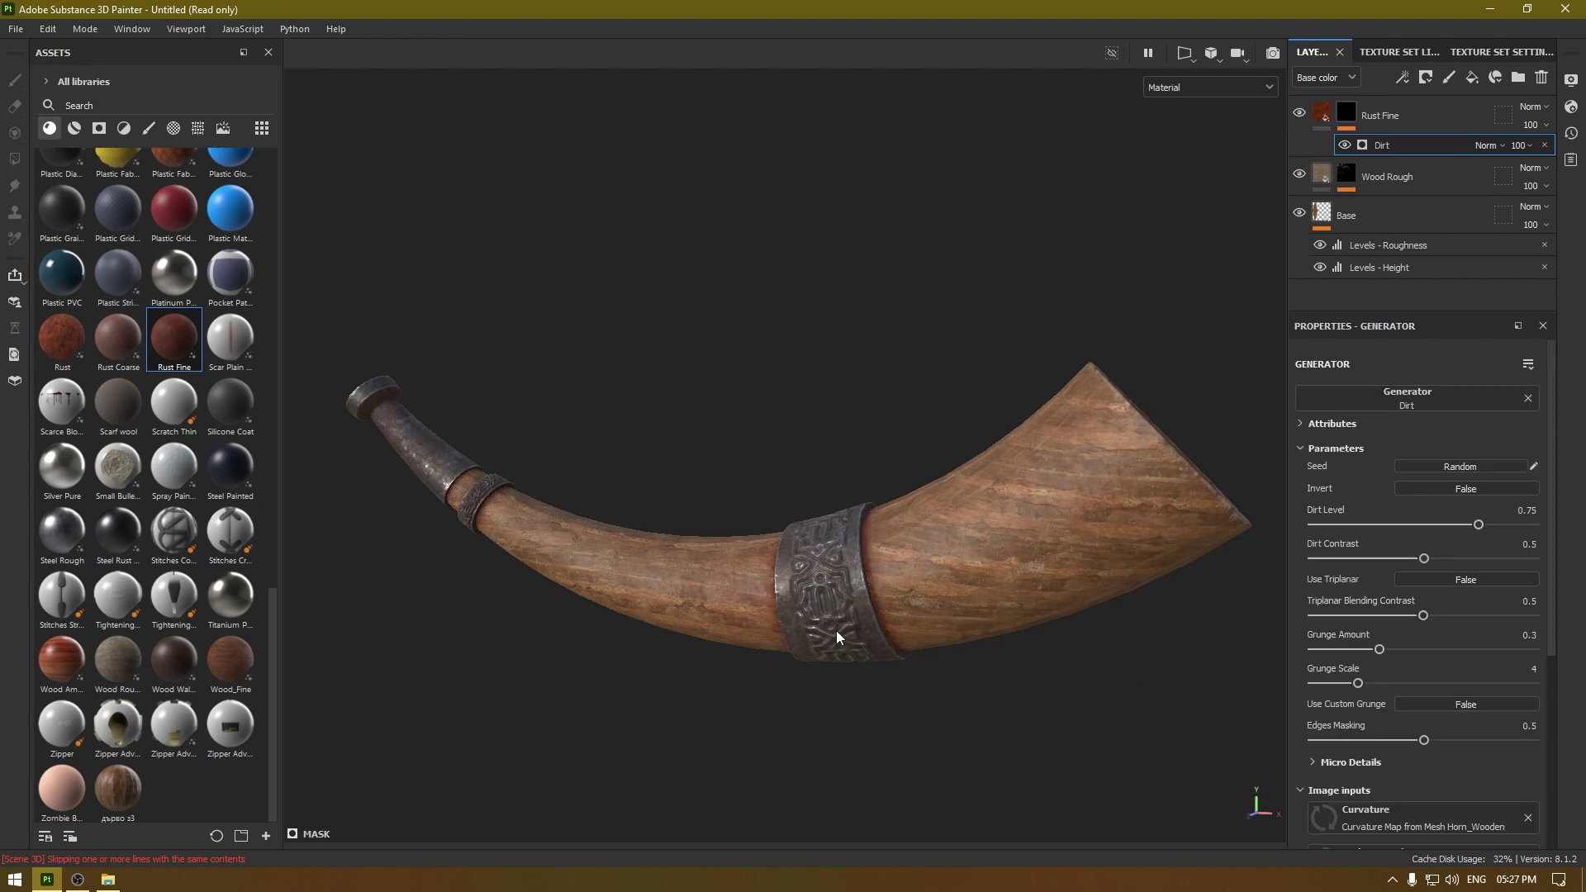
Step: Set the Dirt generator's Dirt Level to 0.83 and Dirt Contrast to 0.29 on the wooden part
left_click_drag(836, 631, 867, 659, "alt")
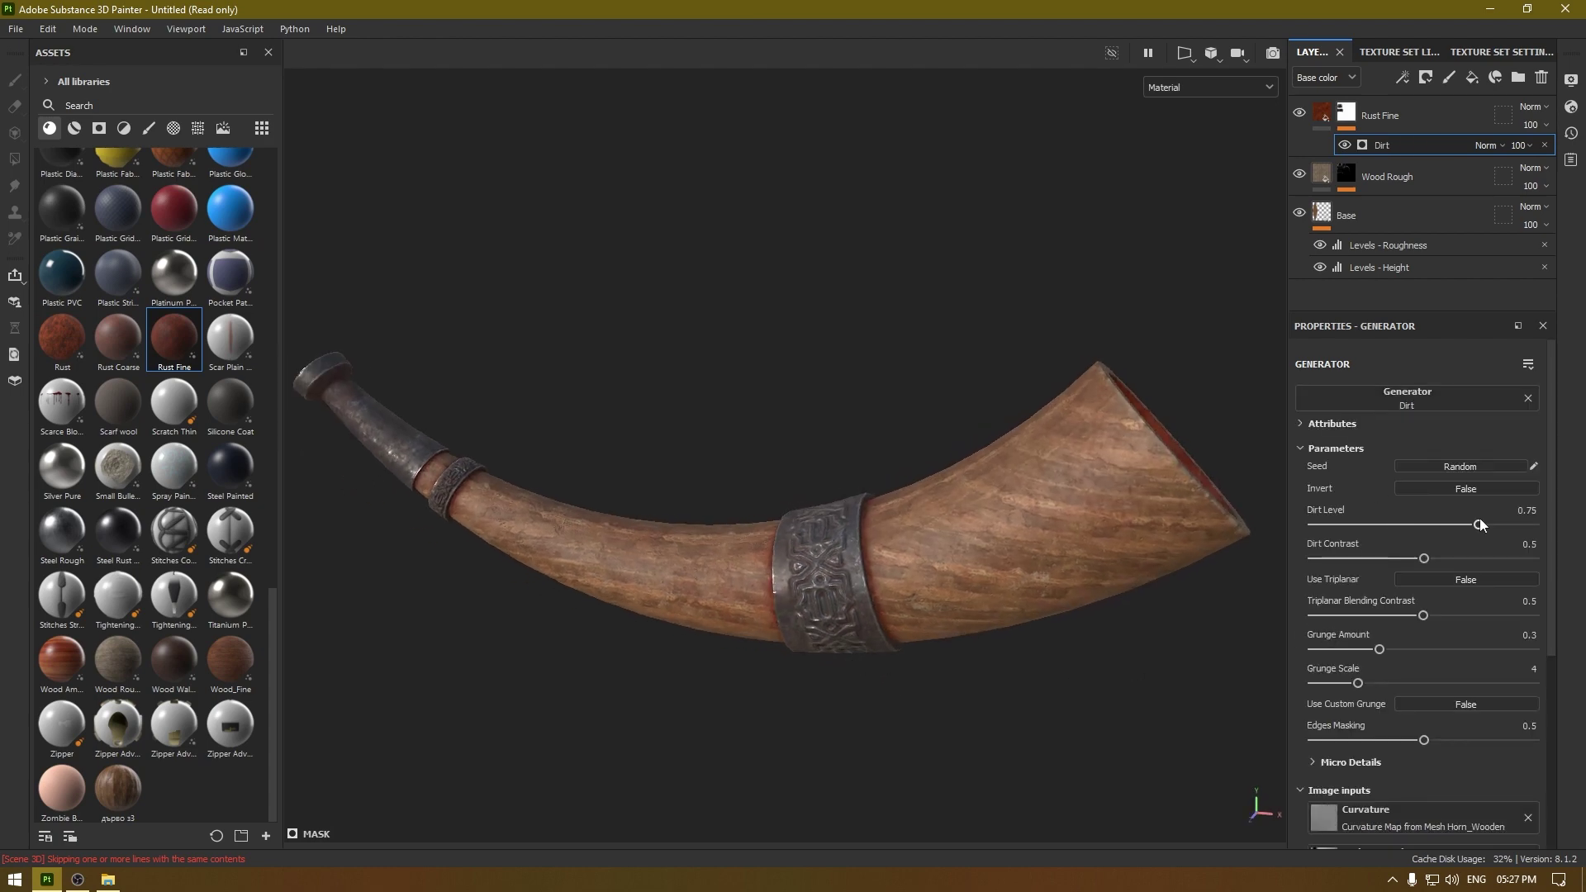
left_click_drag(1480, 519, 1498, 520)
left_click_drag(1419, 560, 1378, 568)
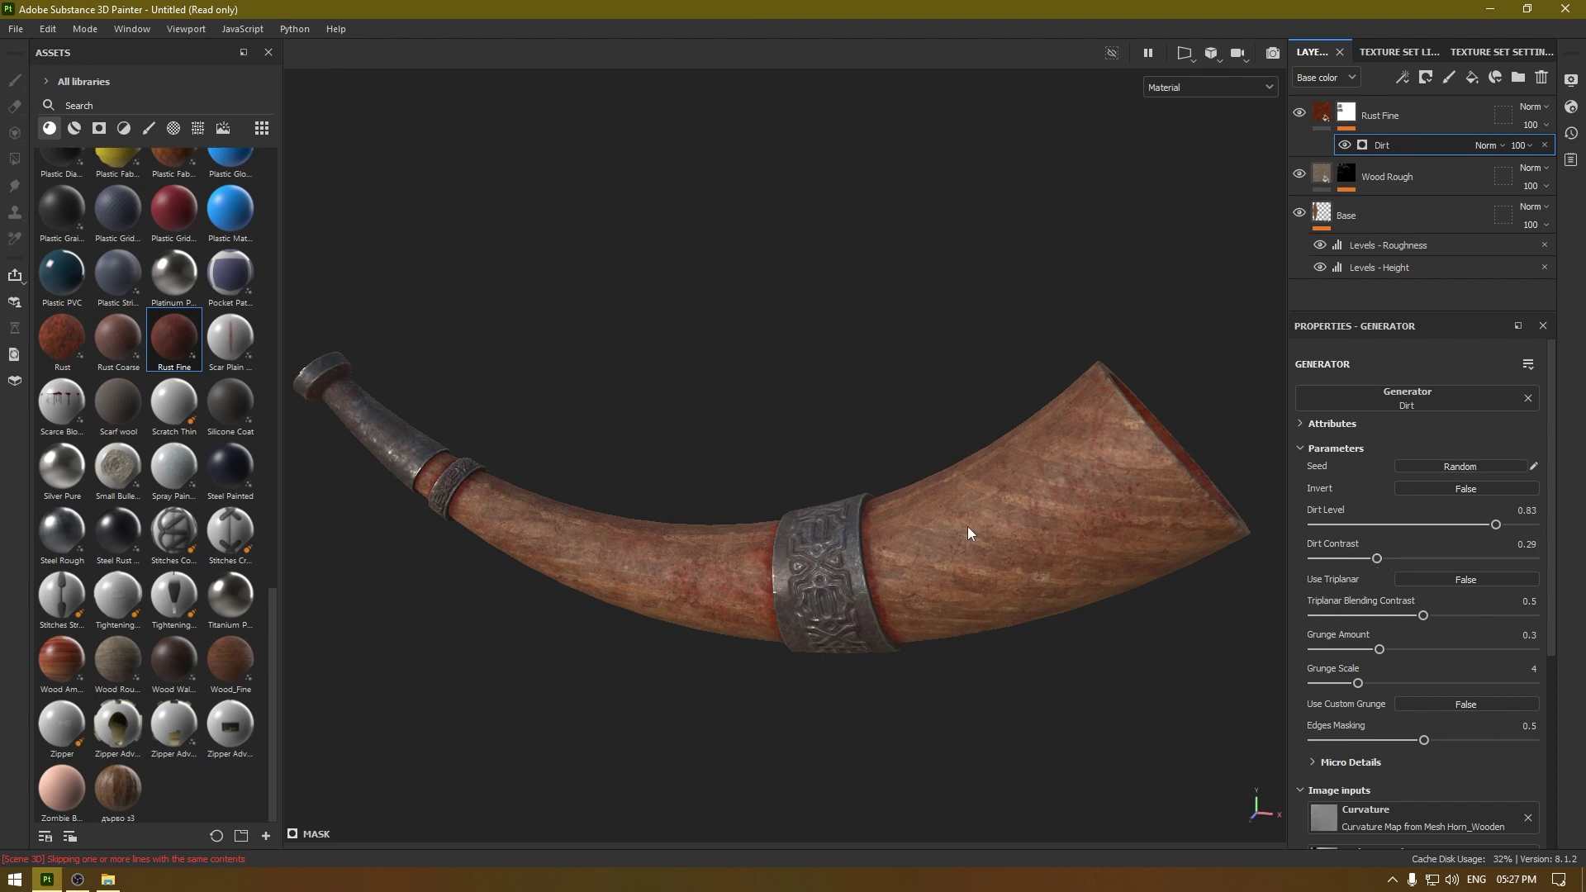
left_click_drag(968, 527, 1024, 415, "alt")
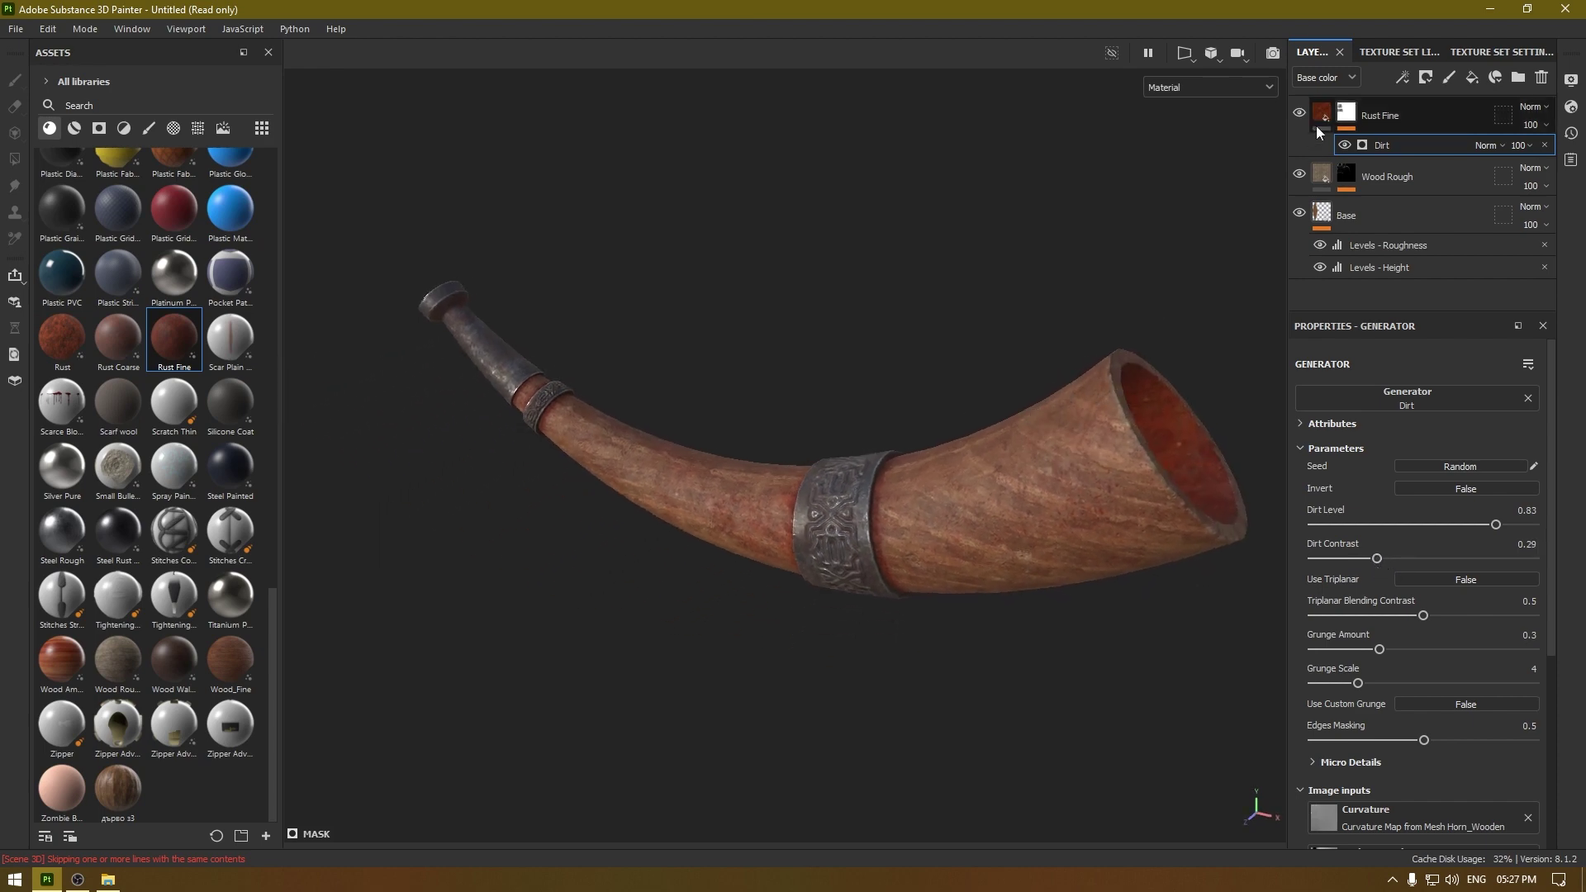
Step: Change the Rust Fine layer's Rust Color to the dark brown 2D2623
left_click(1322, 115)
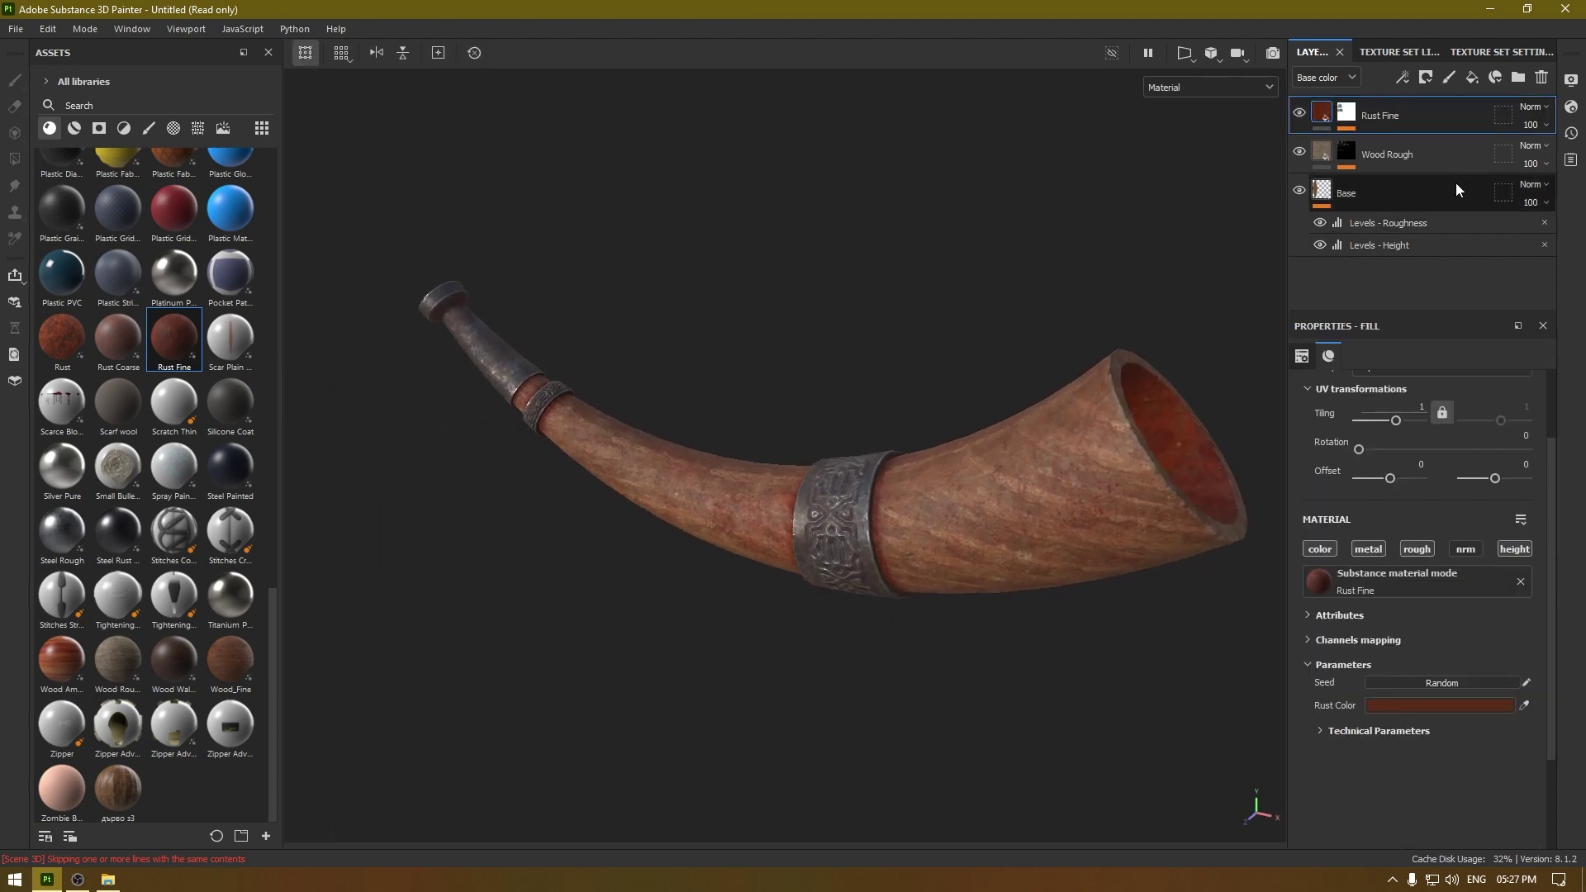
left_click(1416, 701)
mouse_move(1331, 587)
left_mouse_down()
mouse_move(1291, 621)
mouse_move(1267, 605)
mouse_move(1266, 625)
left_mouse_up()
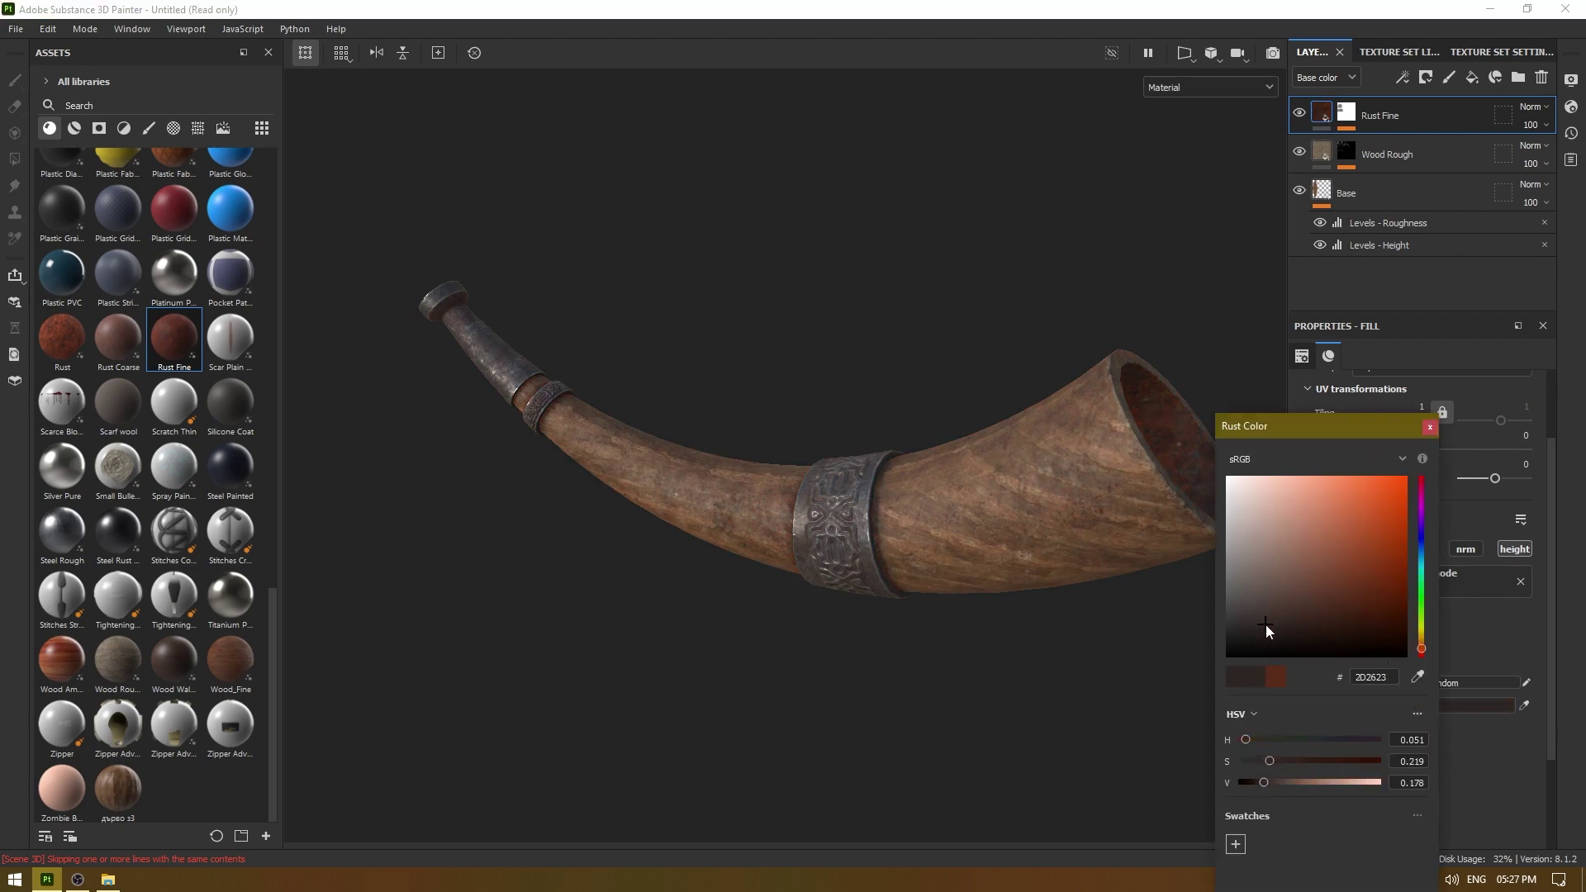
left_click(1430, 427)
Step: Reduce the wooden part's Rust Fine layer opacity to 75
left_click_drag(1157, 459, 1053, 597, "alt")
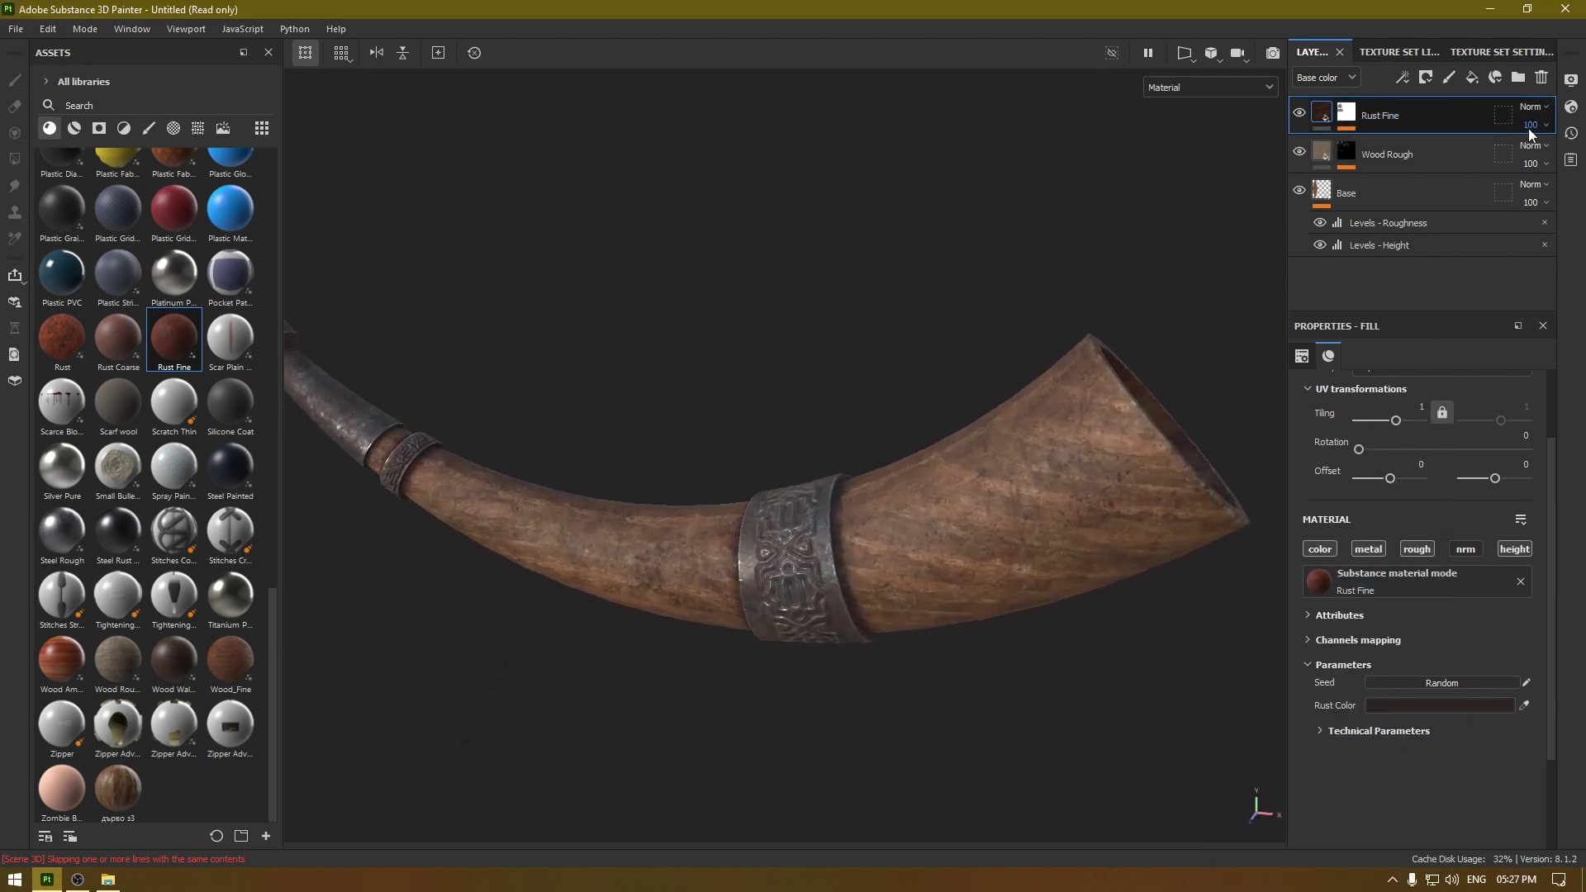
mouse_move(1572, 161)
left_mouse_down()
mouse_move(1531, 165)
mouse_move(1561, 165)
left_mouse_up()
left_click_drag(1038, 396, 1003, 505, "alt")
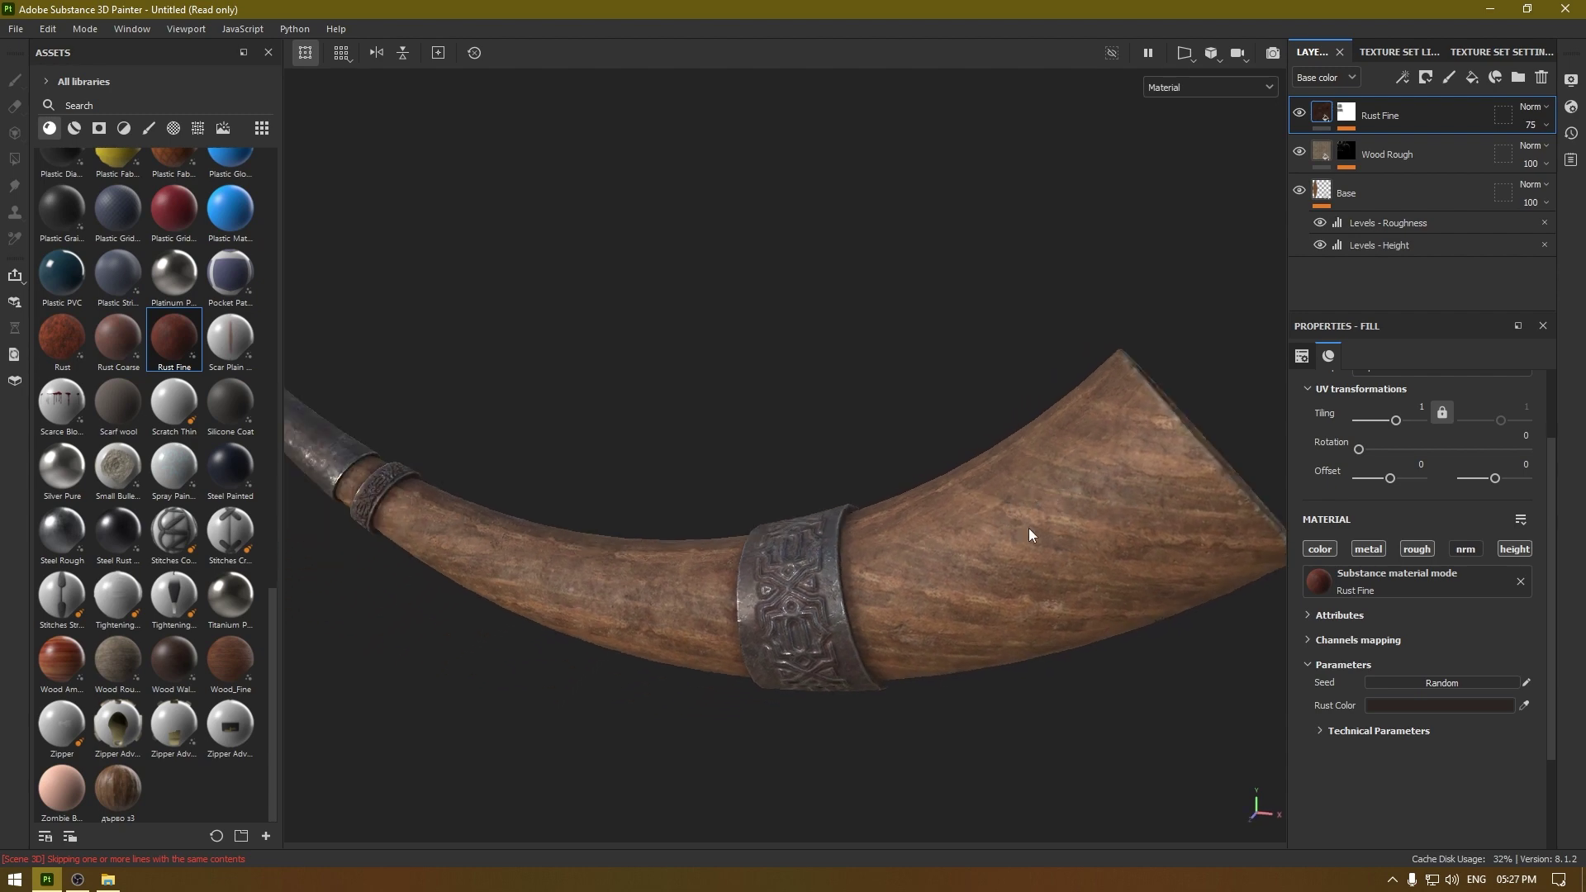
middle_click_drag(1029, 527, 1065, 505, "alt")
Step: Add a fill layer limited to the roughness and height channels, with Roughness 0.8286 and Height -0.1
left_click(1472, 77)
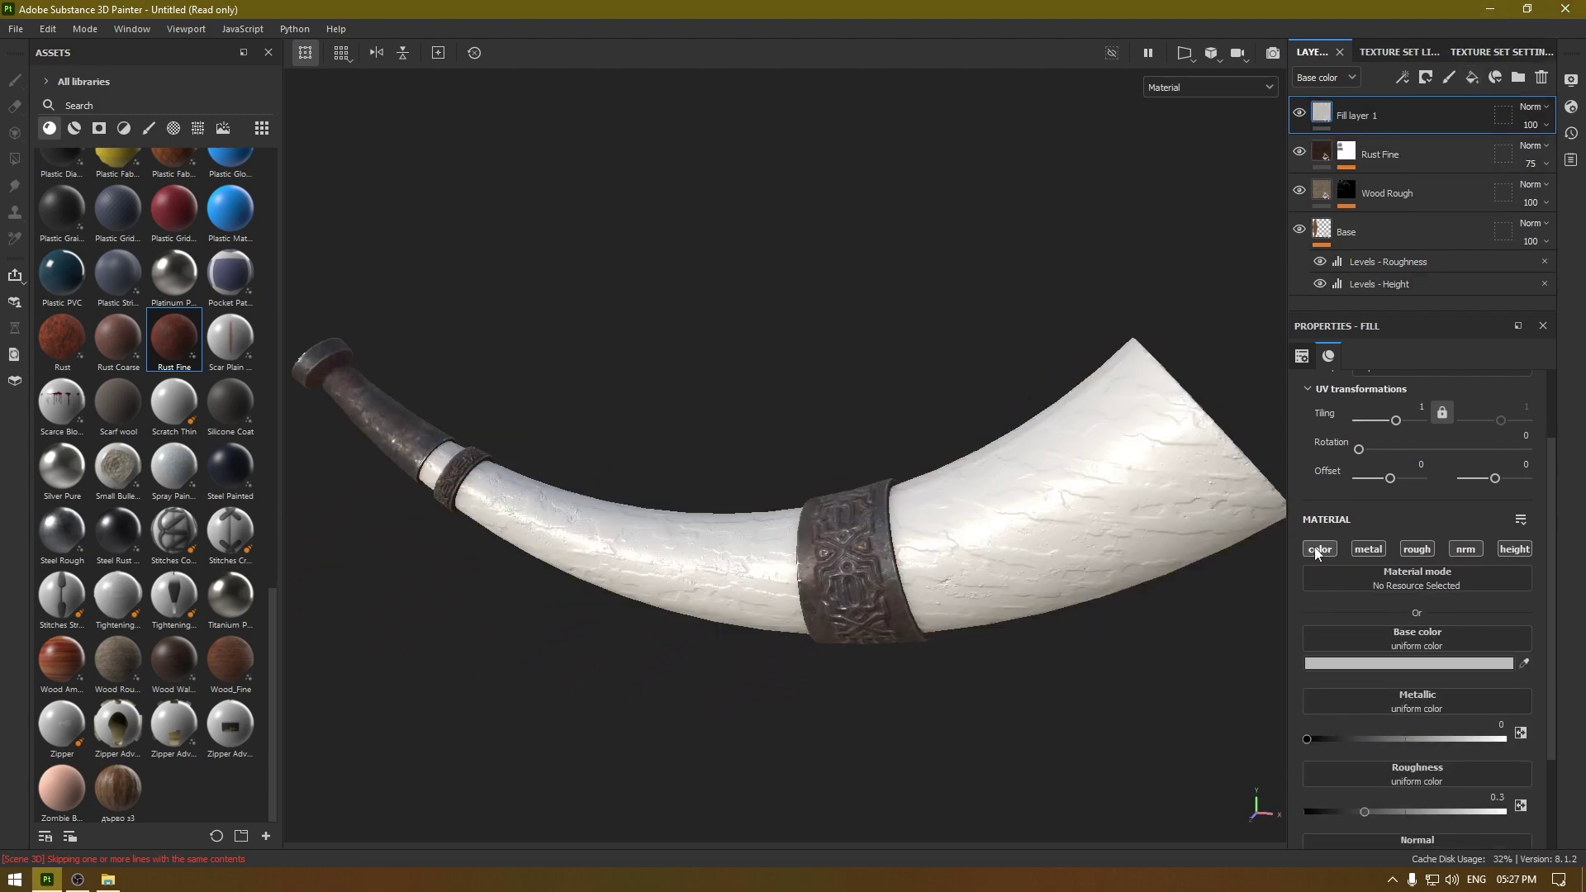
left_click(1320, 549)
left_click(1368, 549)
left_click(1465, 548)
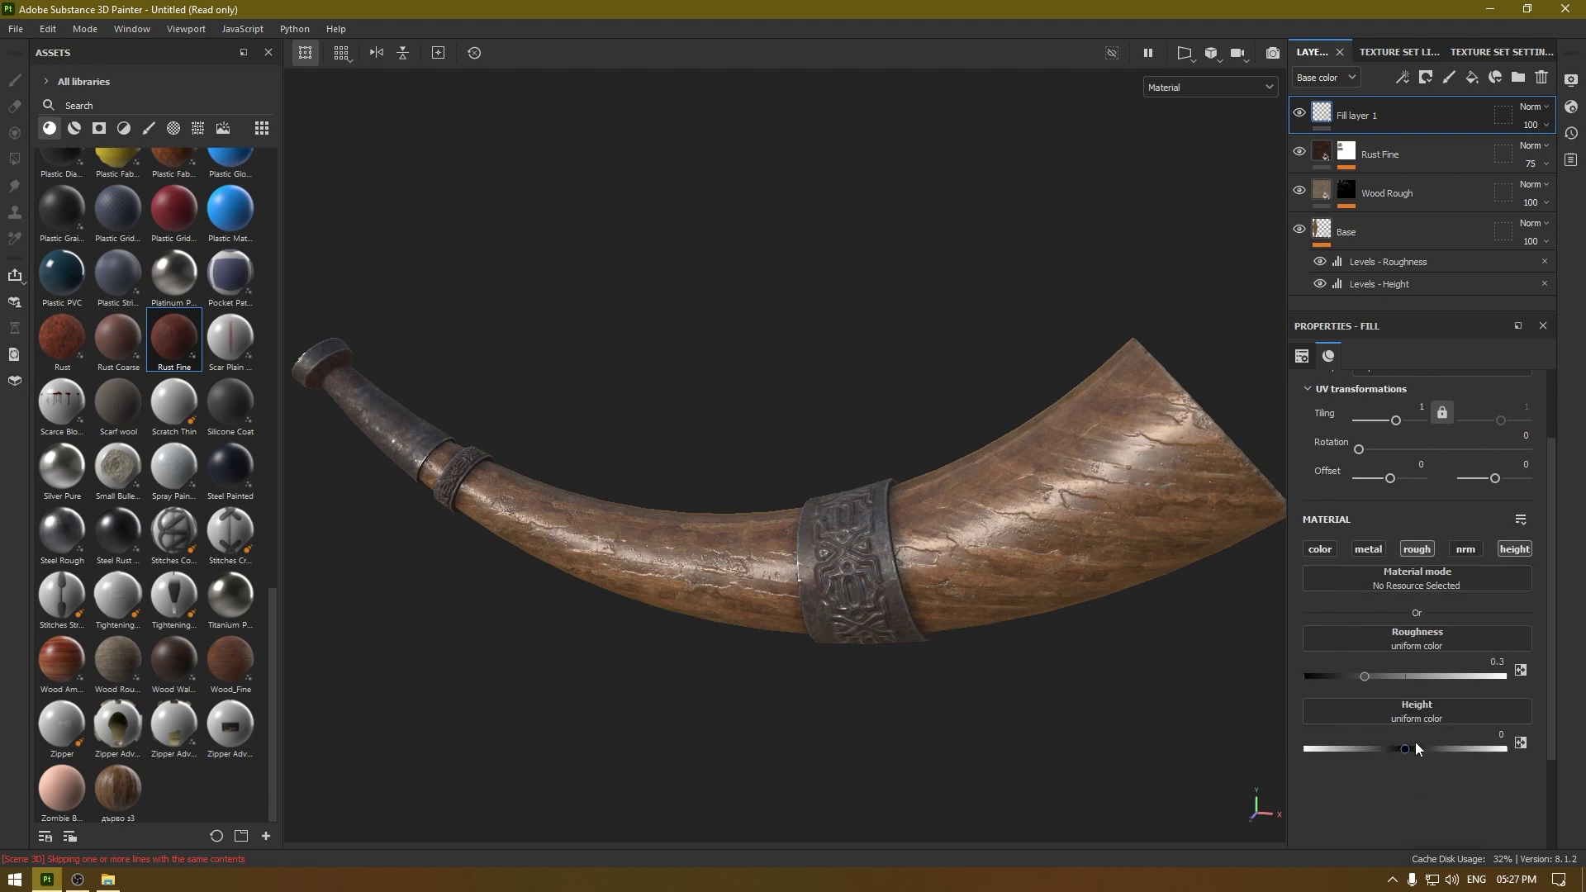
key("ctrl+z")
left_click_drag(1365, 677, 1472, 680)
left_click(1501, 735)
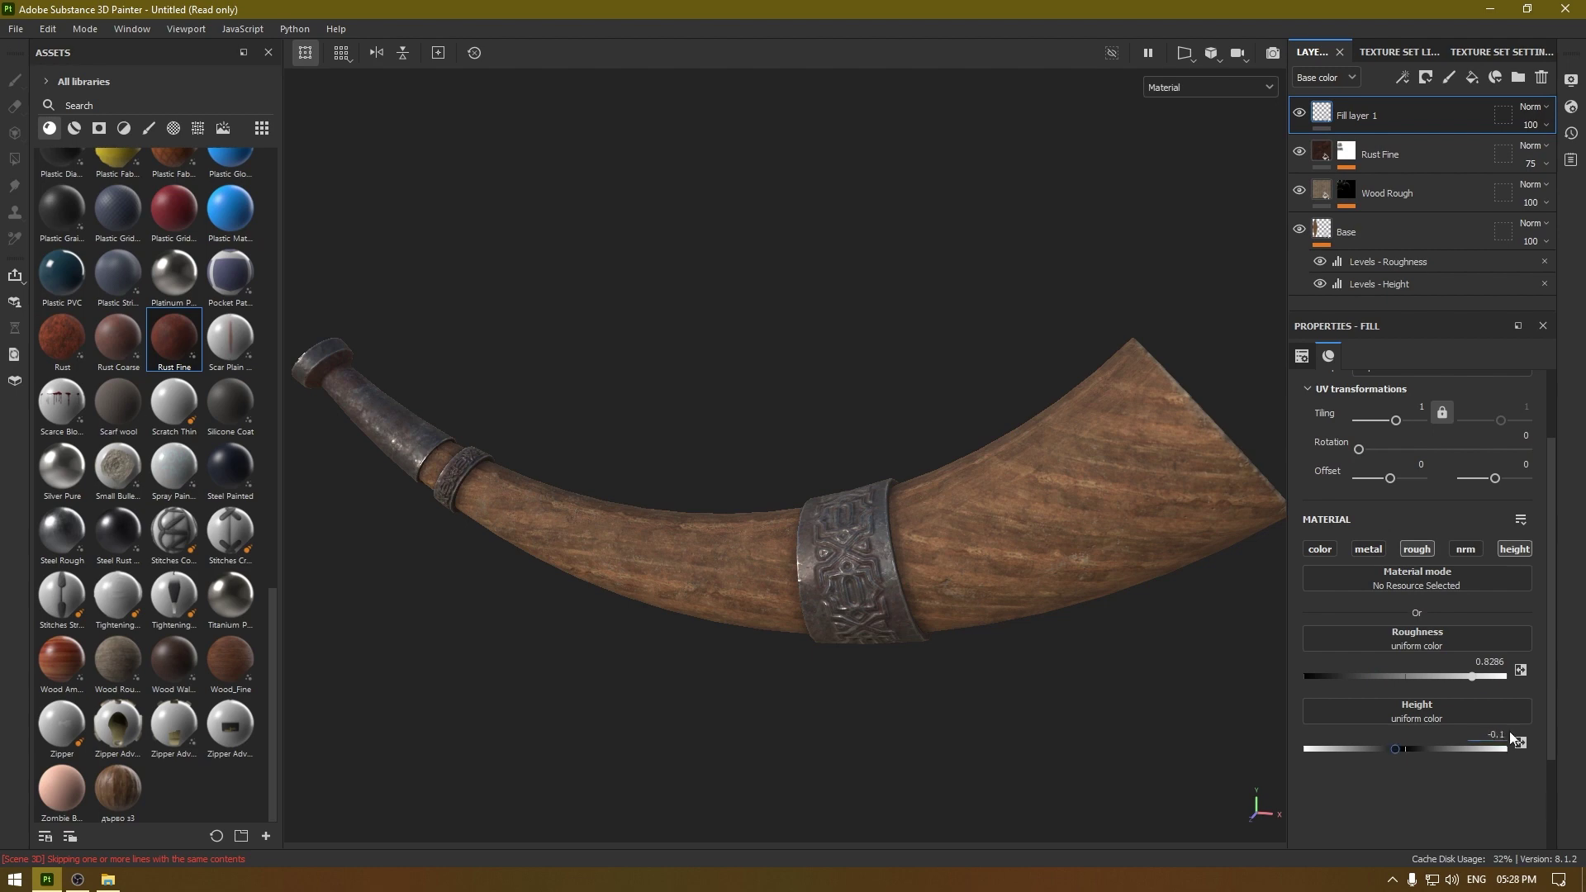
Step: Give the new fill layer a black mask containing a fill effect
right_click(1417, 104)
left_click(1421, 137)
right_click(1405, 120)
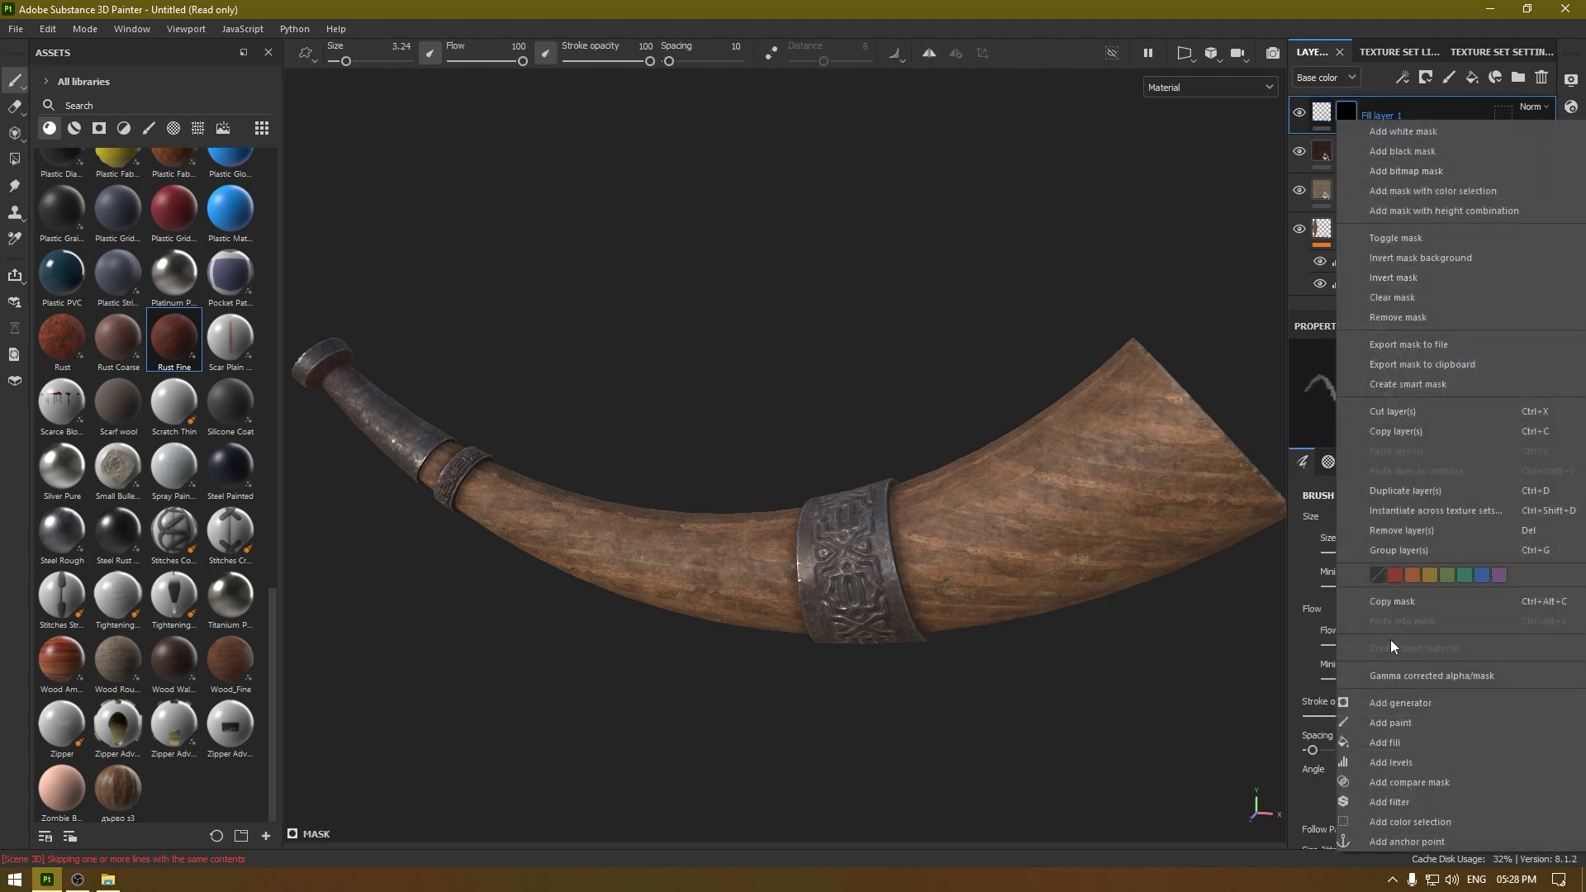
left_click(1391, 743)
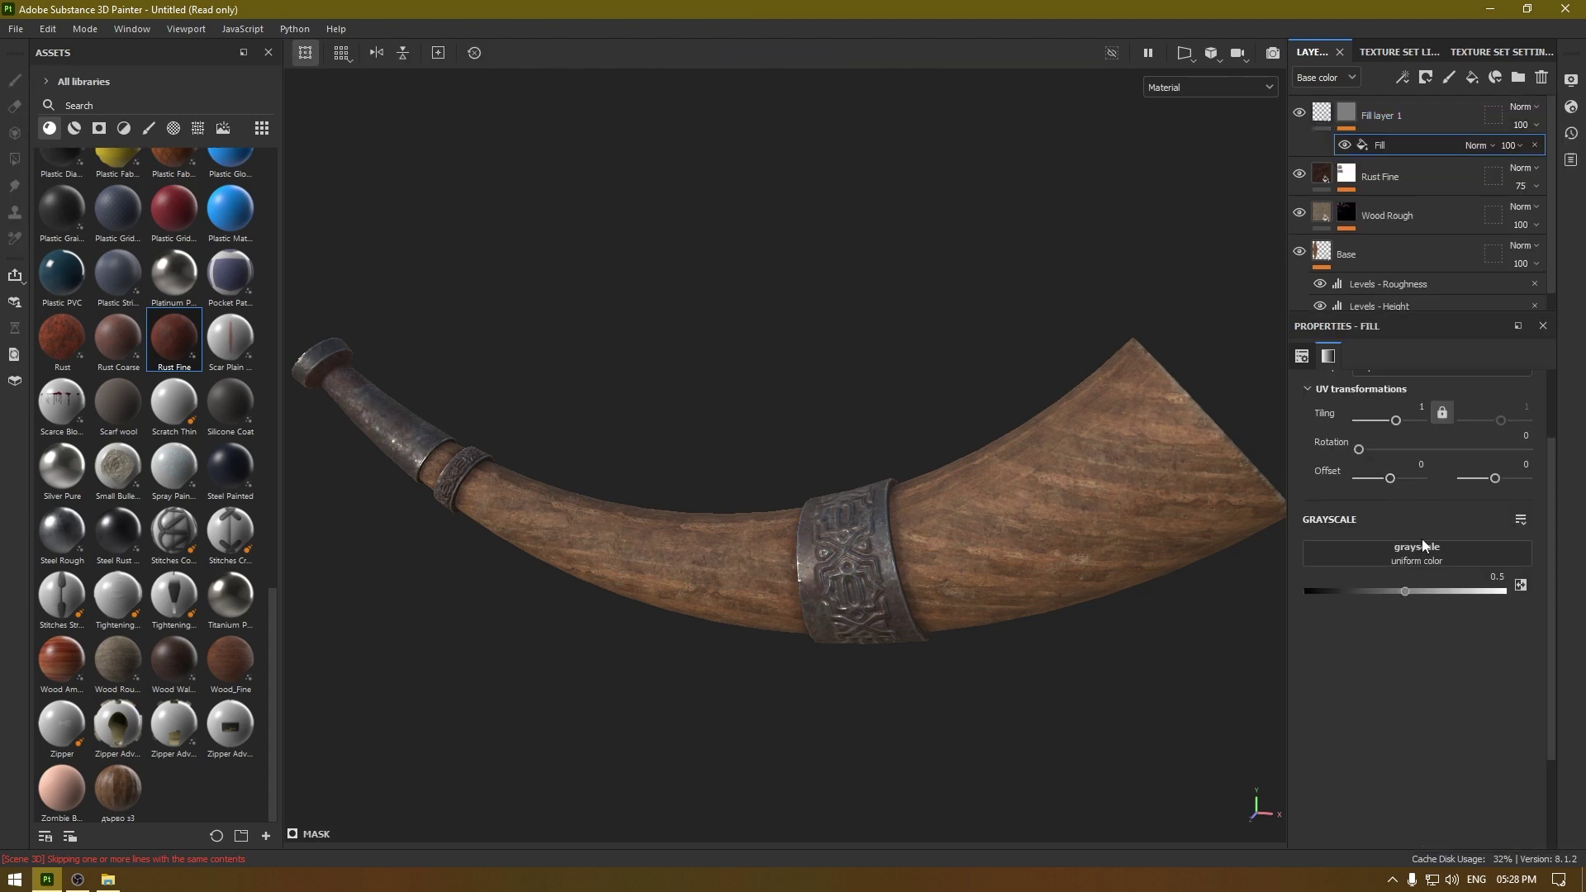
Step: Search the procedural textures for "scra" and assign Grunge Scratches Rough to the mask fill's grayscale
left_click(1422, 545)
key("BackSpace")
key("BackSpace")
key("BackSpace")
key("BackSpace")
key("BackSpace")
key("BackSpace")
key("BackSpace")
key("BackSpace")
key("BackSpace")
key("BackSpace")
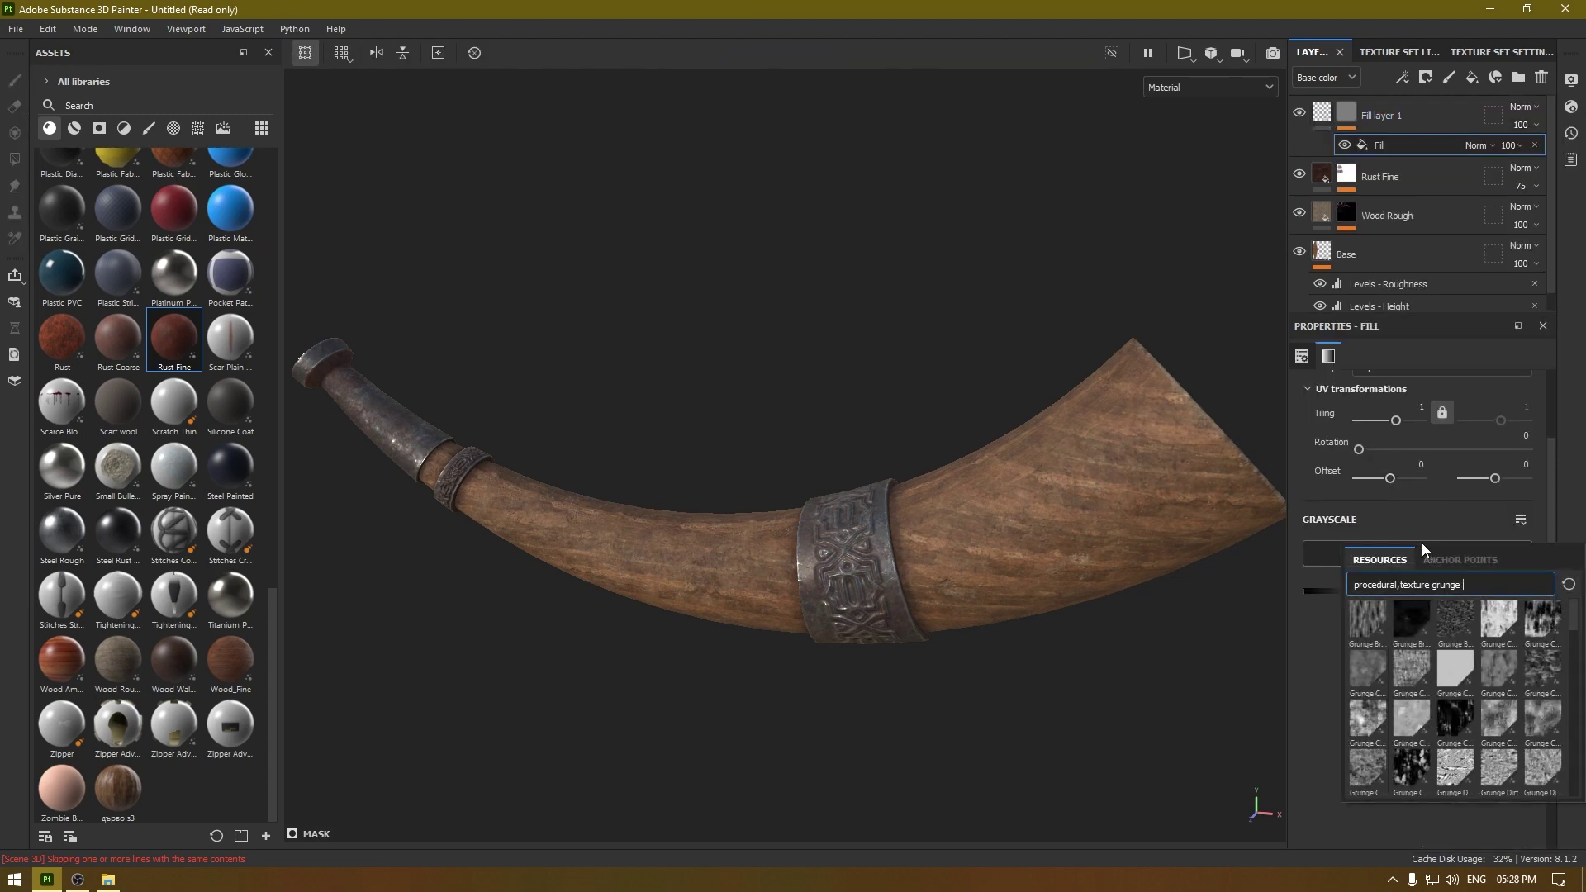
type("scra")
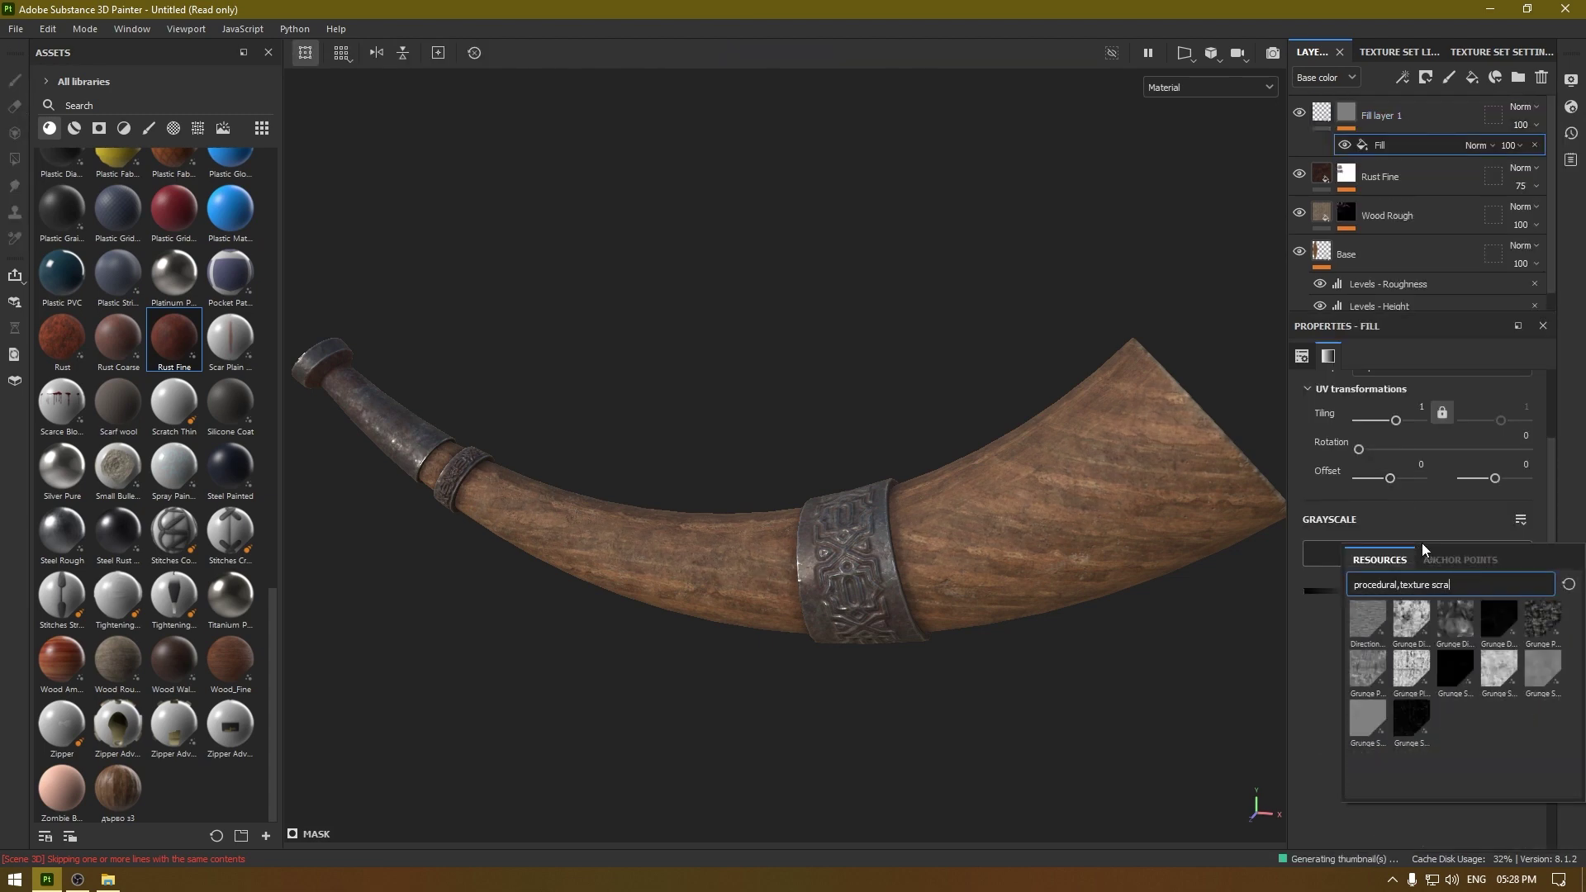
left_click(1401, 715)
Step: Set the tiling of the Grunge Scratches Rough fill to 4.74
left_click_drag(1173, 553, 1128, 508, "alt")
scroll(1410, 593, "up", 2)
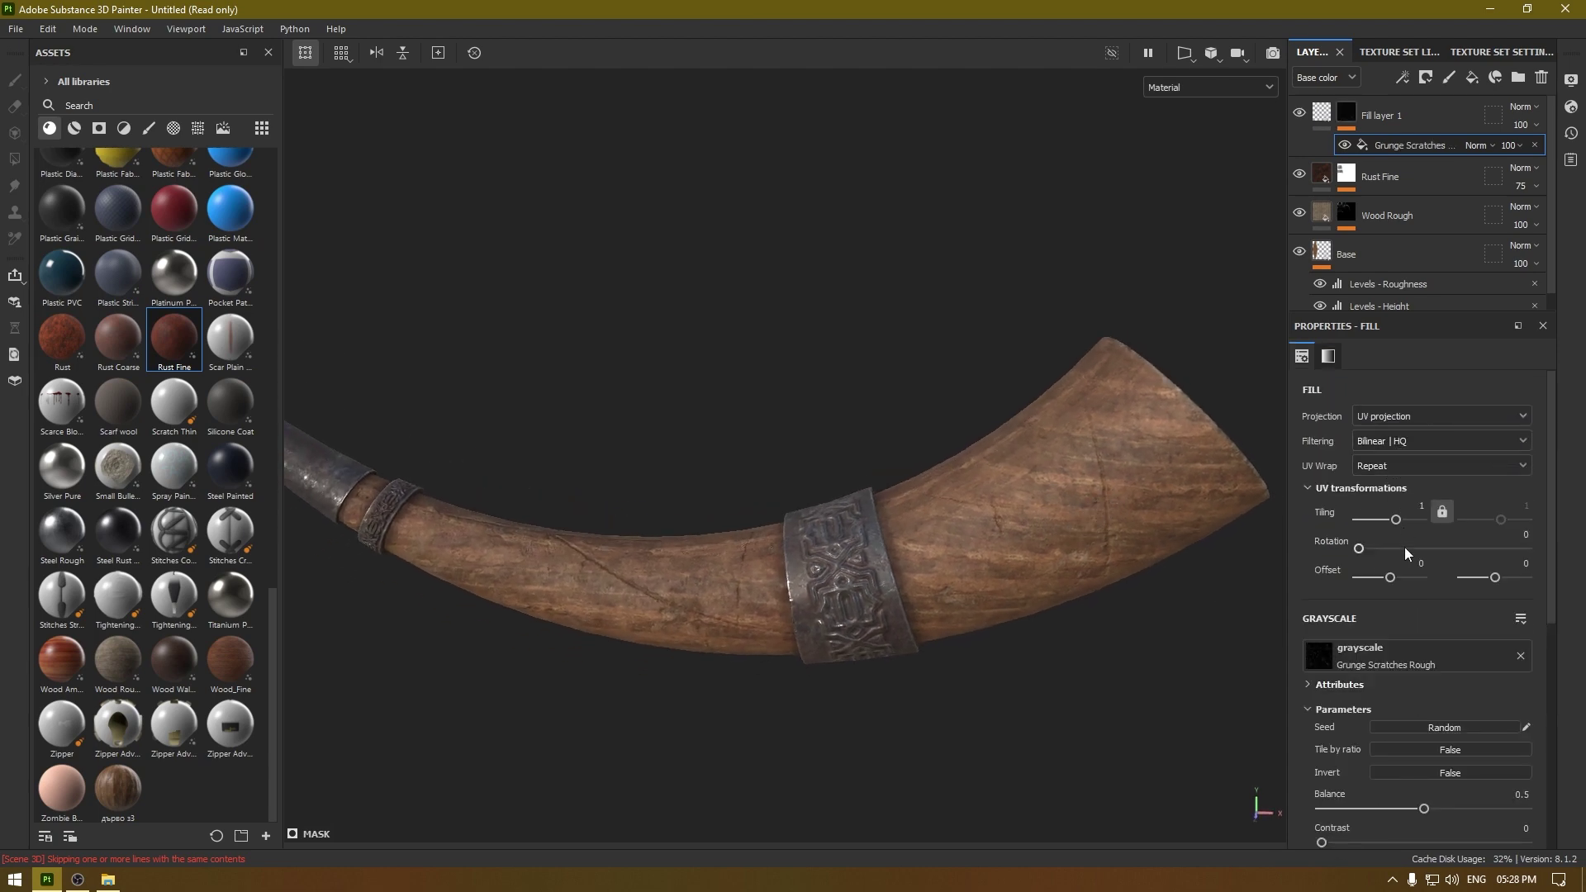
left_click_drag(1392, 522, 1400, 521)
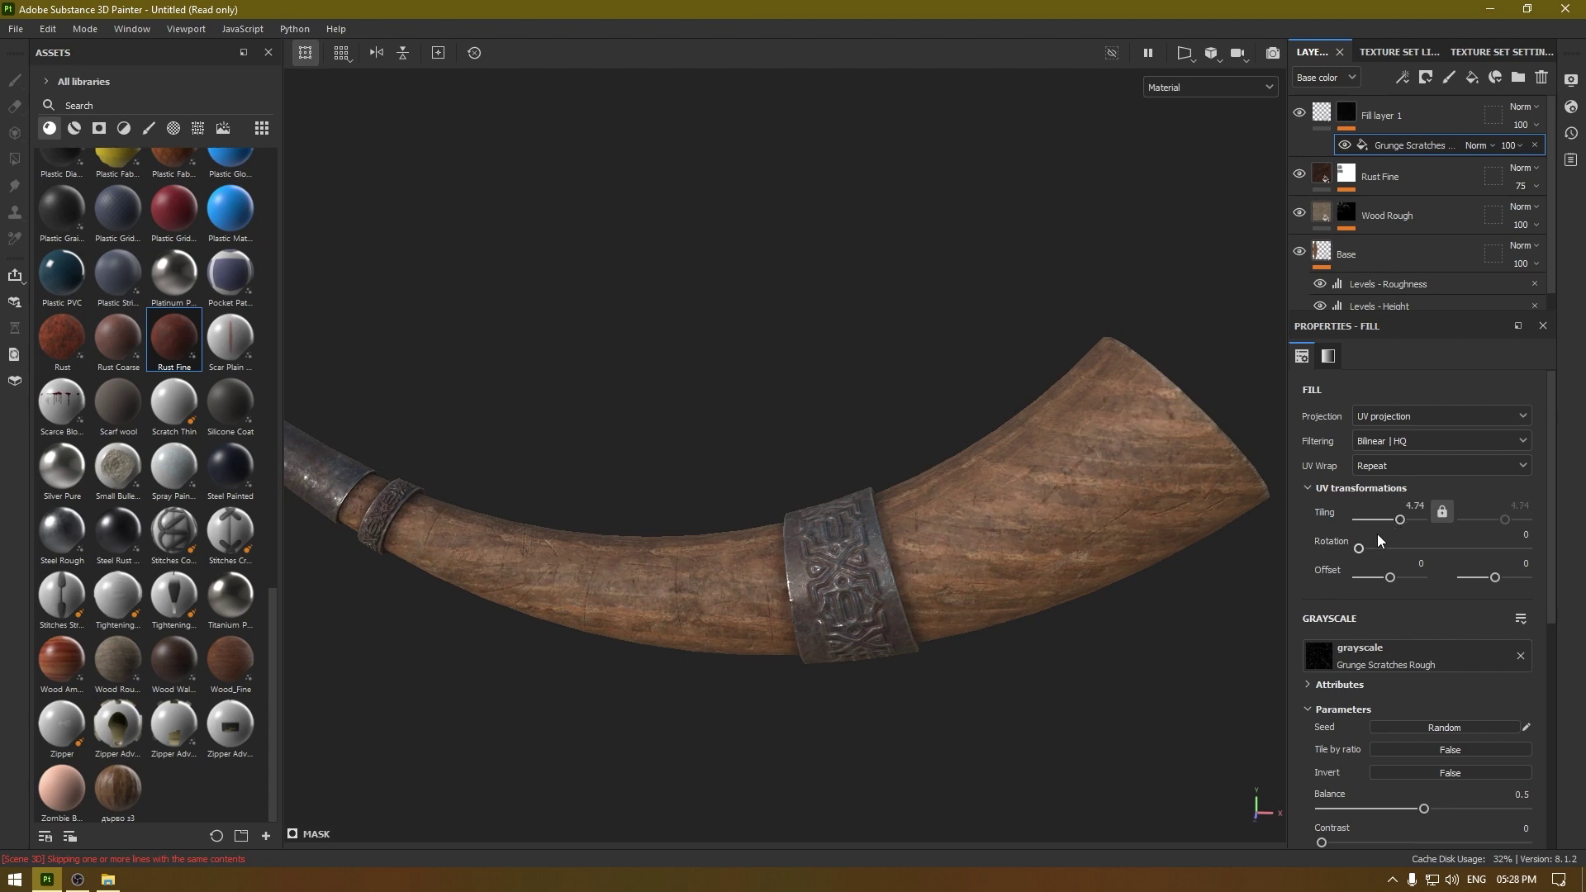
Step: Set the Grunge Scratches Rough fill's Balance to 0.62, Scratch Width to 0.23 and Scratch Length to 0.5
left_click_drag(1198, 521, 1169, 552, "alt")
scroll(1391, 703, "down", 4)
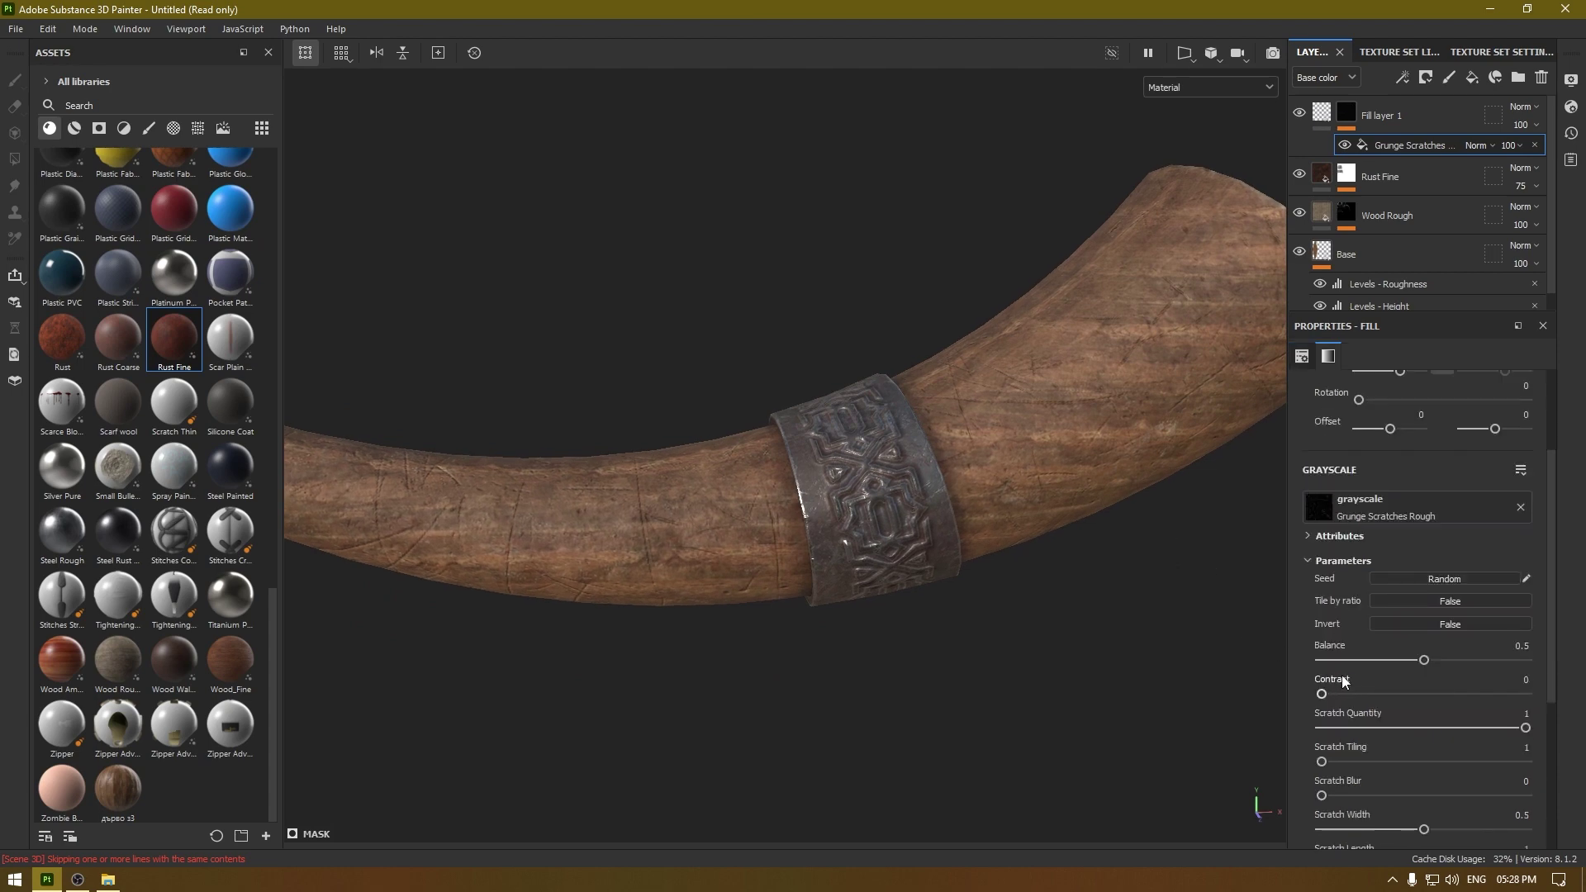
left_click_drag(1428, 512, 1452, 513)
left_click_drag(800, 525, 851, 494, "alt")
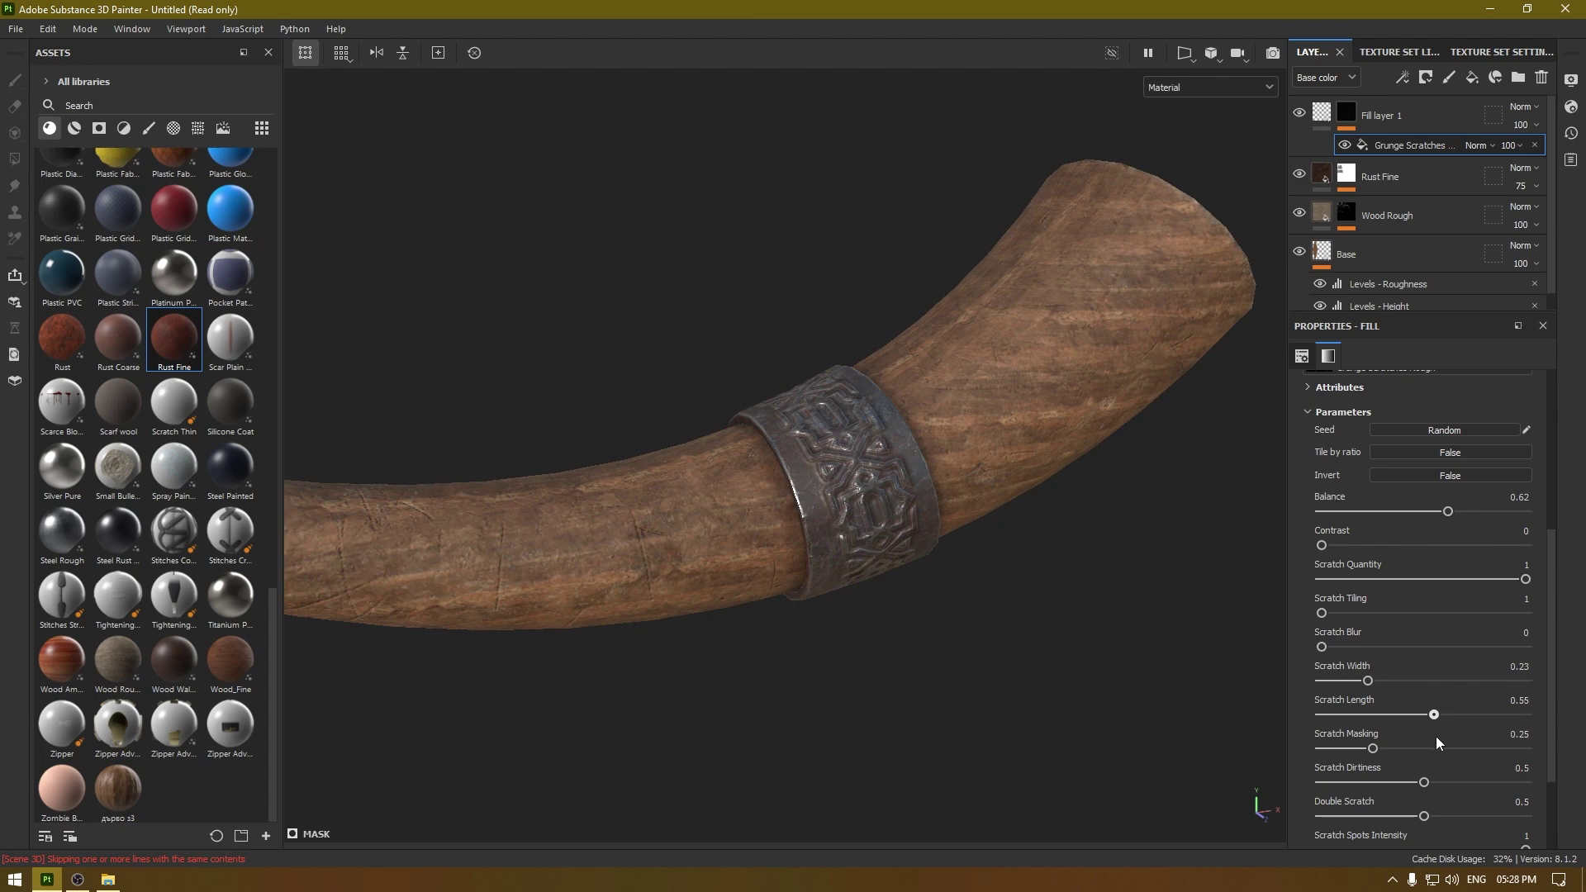
left_click_drag(1415, 736, 1427, 737)
mouse_move(1074, 579)
left_mouse_down("alt")
mouse_move(965, 549)
mouse_move(917, 425)
mouse_move(567, 484)
mouse_move(708, 432)
mouse_move(1069, 581)
left_mouse_up("alt")
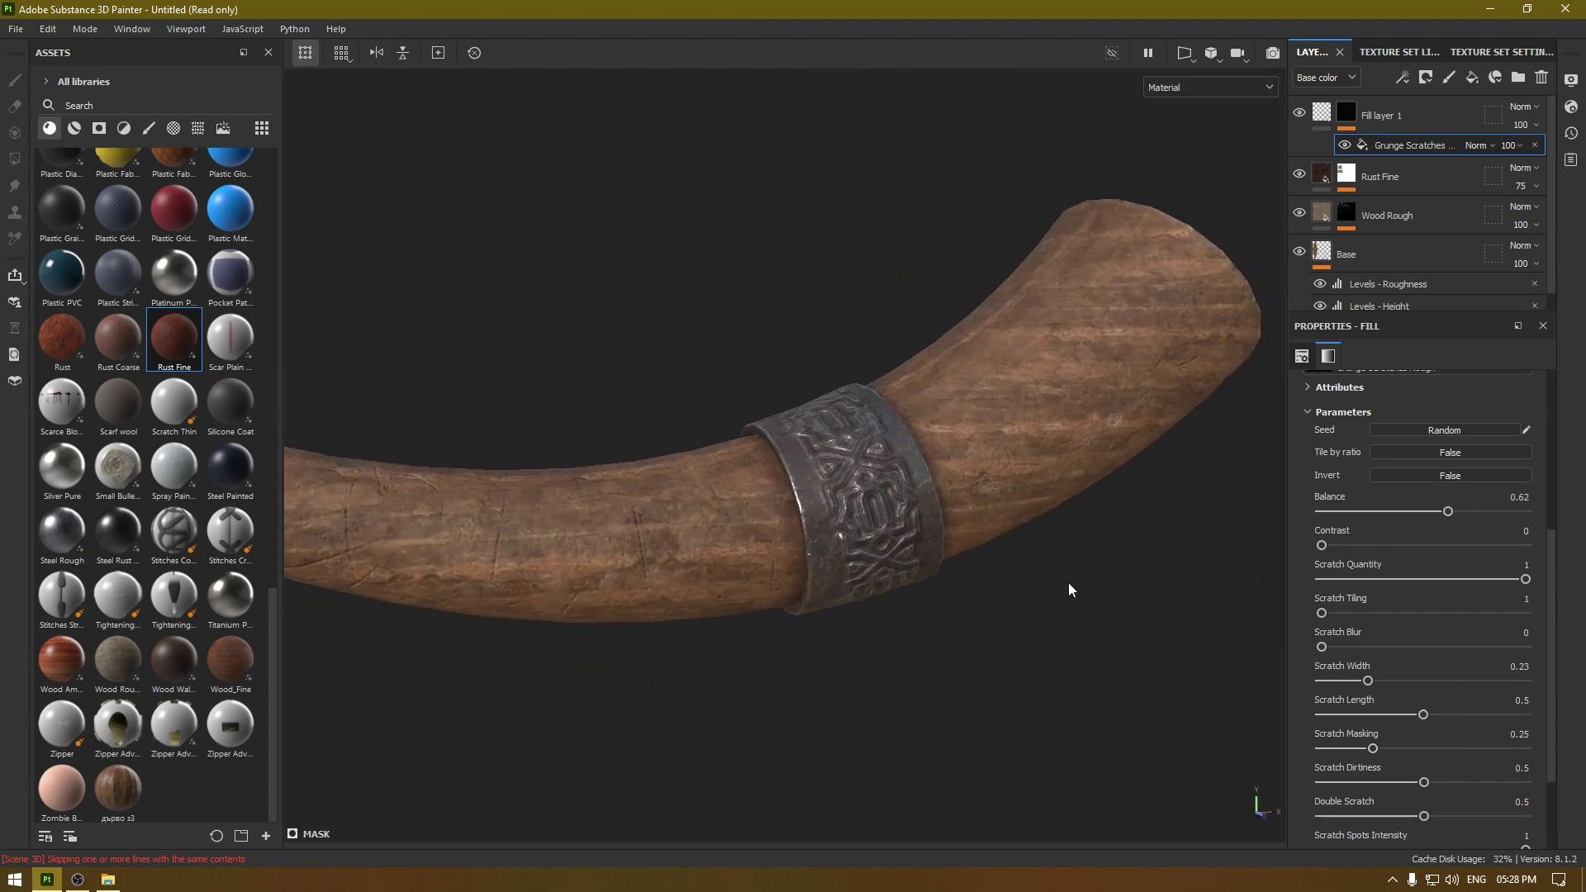
left_click_drag(958, 522, 970, 527, "alt")
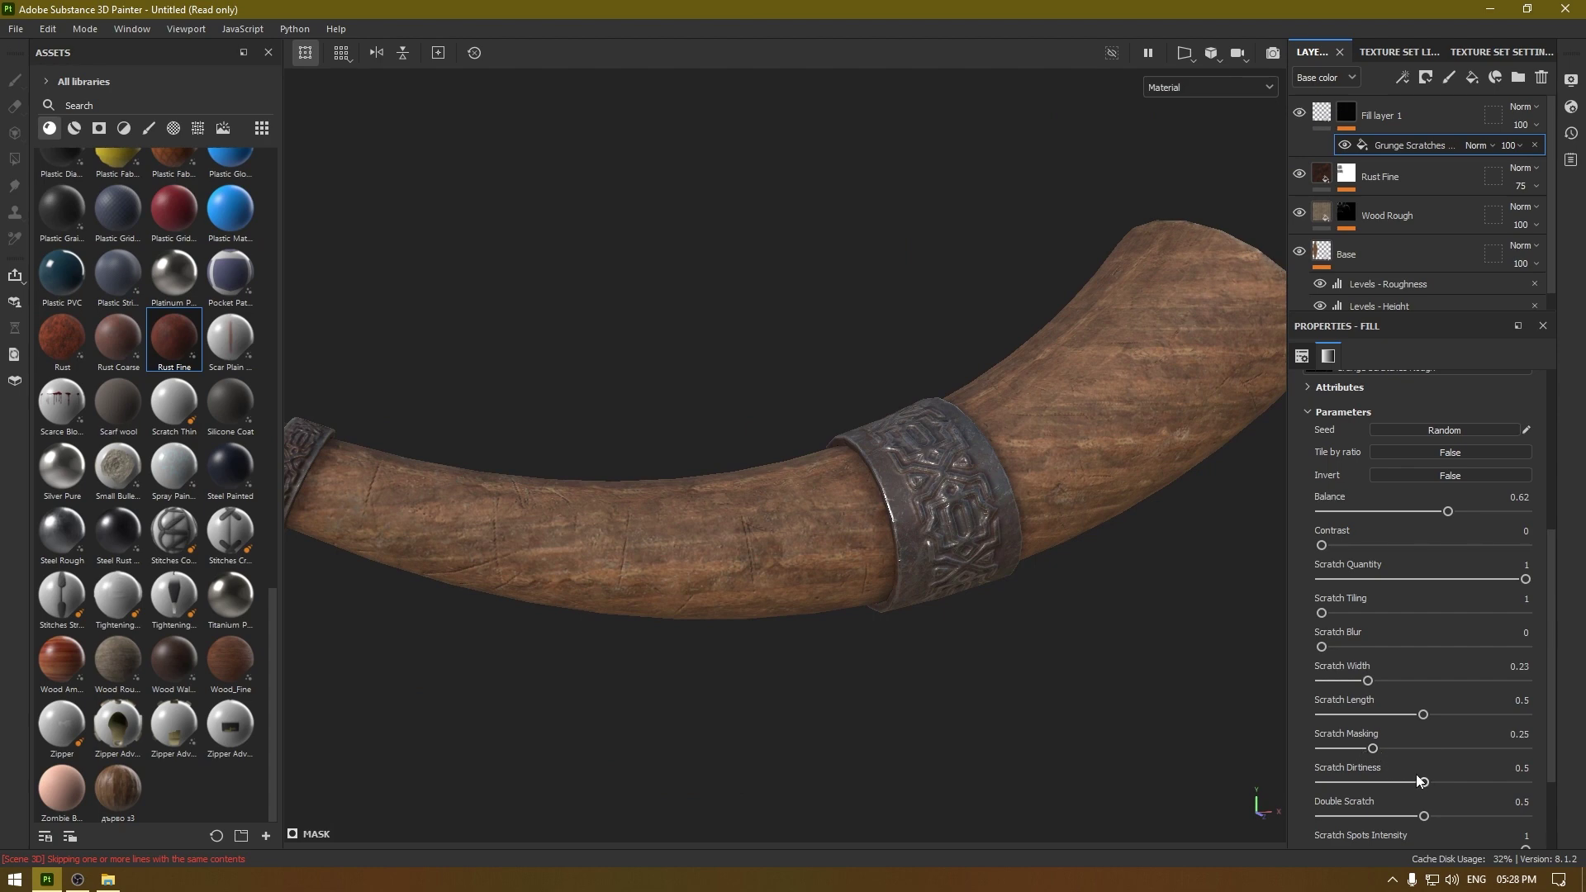
Step: Set the scratch fill's Double Scratch to 0.14, Scratch Spots Intensity to 0.78 and Scratch Dirtiness to 0.53
scroll(1426, 793, "down", 3)
left_click_drag(1423, 717, 1355, 731)
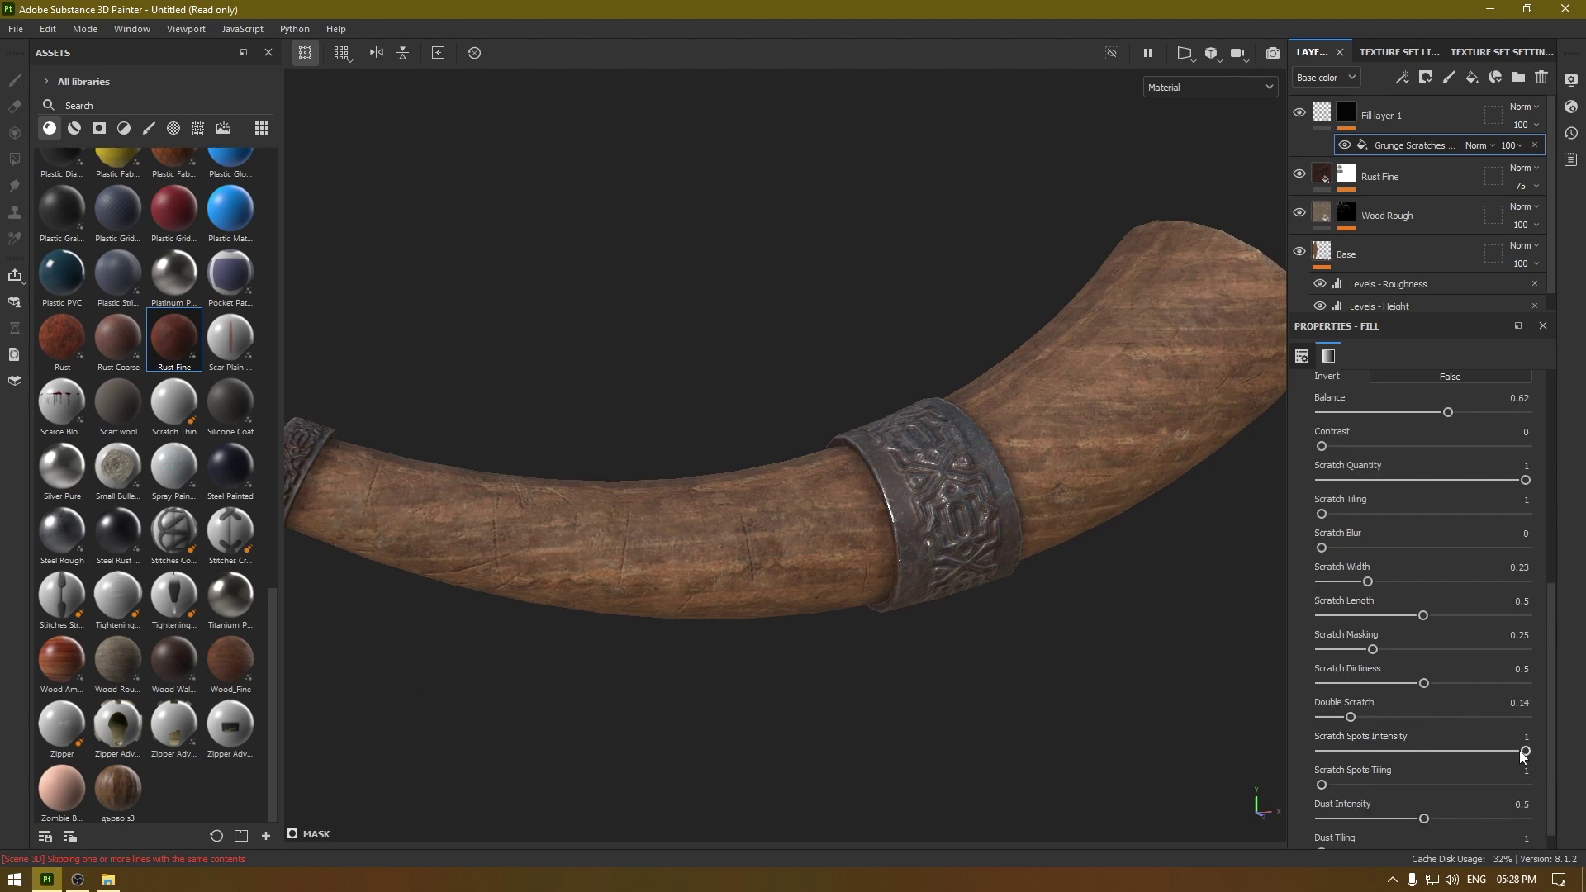
left_click_drag(1519, 750, 1516, 751)
left_click_drag(1465, 691, 1426, 701)
left_click_drag(1047, 512, 896, 362, "alt")
scroll(942, 570, "down", 2)
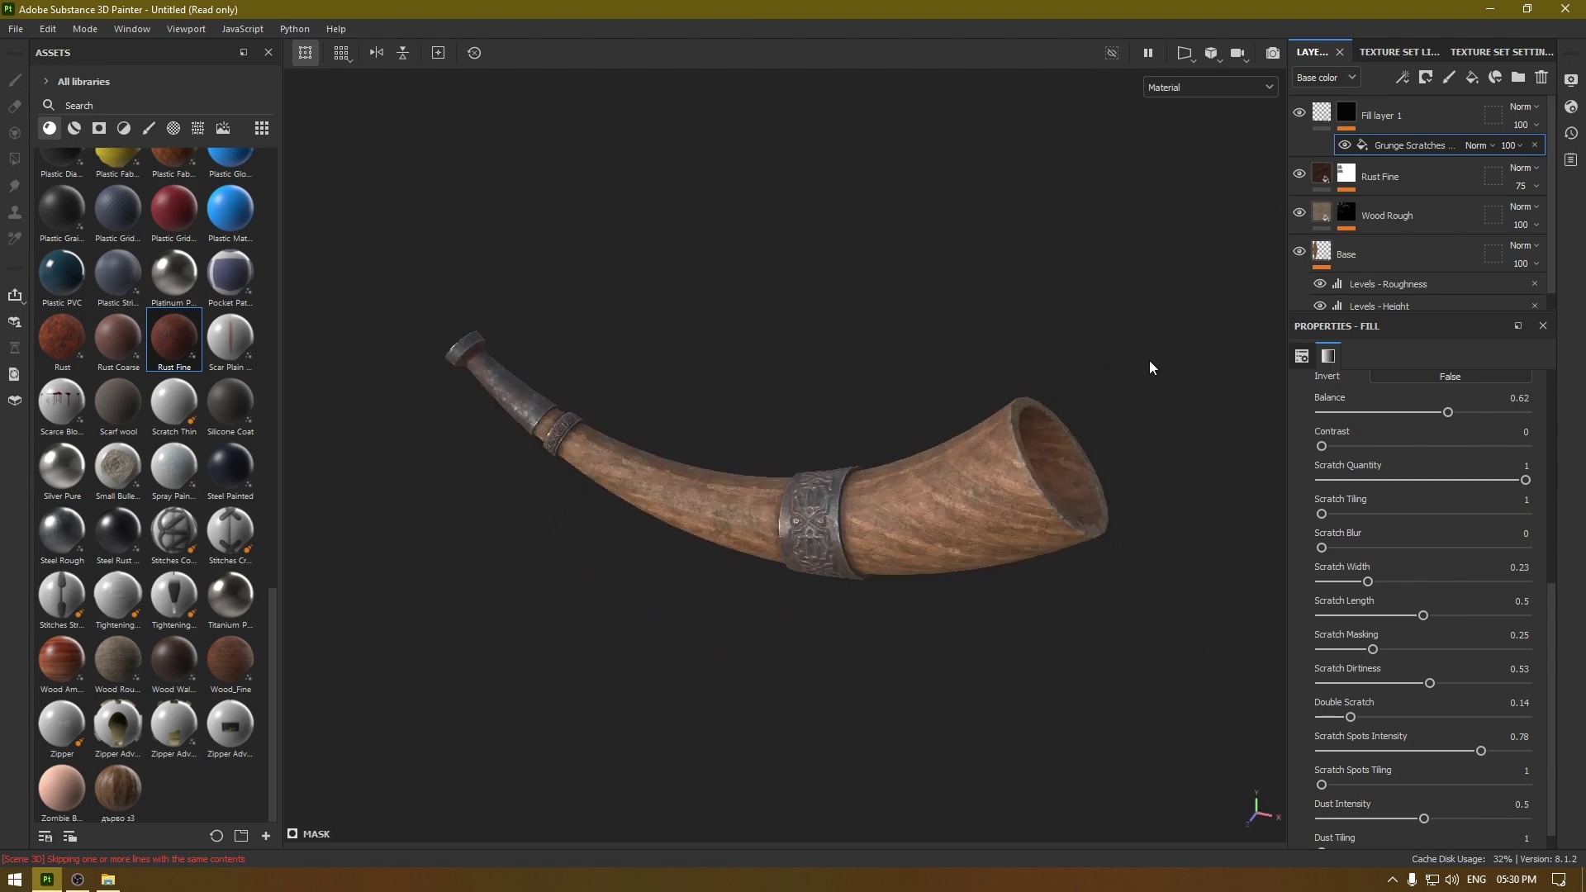